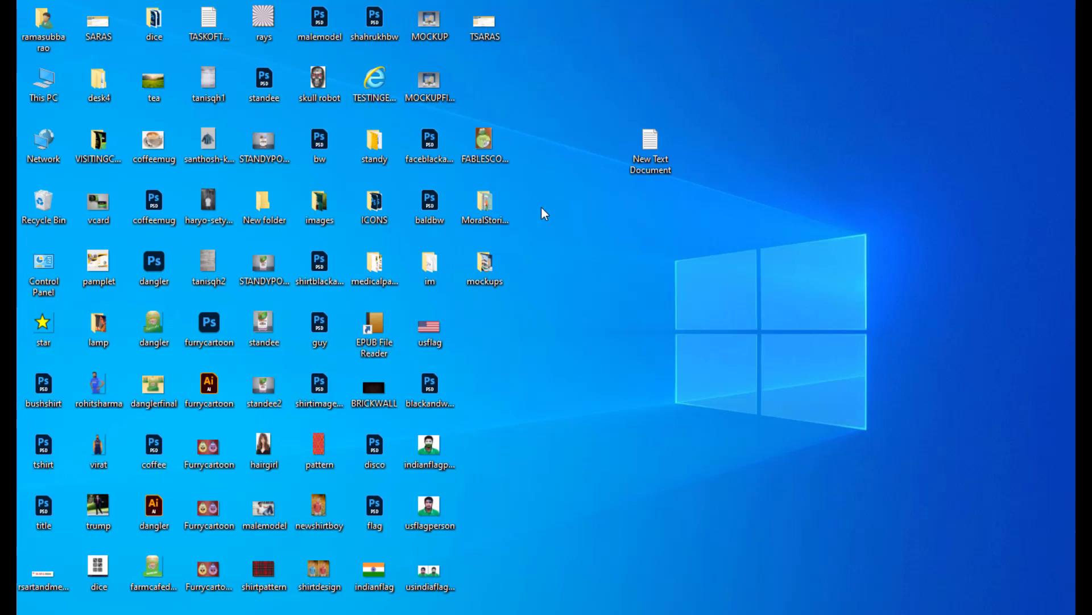
- Open the MoralStoriesapp folder on the desktop and preview the FABLESCOVER image
{"action": "double_click", "coordinate": [485, 204]}
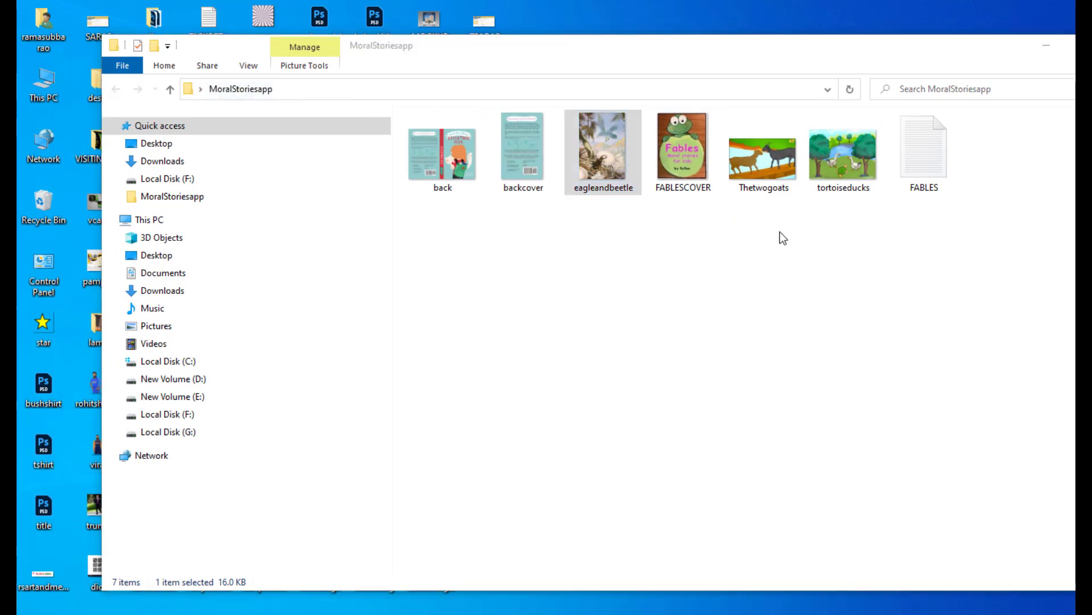
{"action": "double_click", "coordinate": [702, 173]}
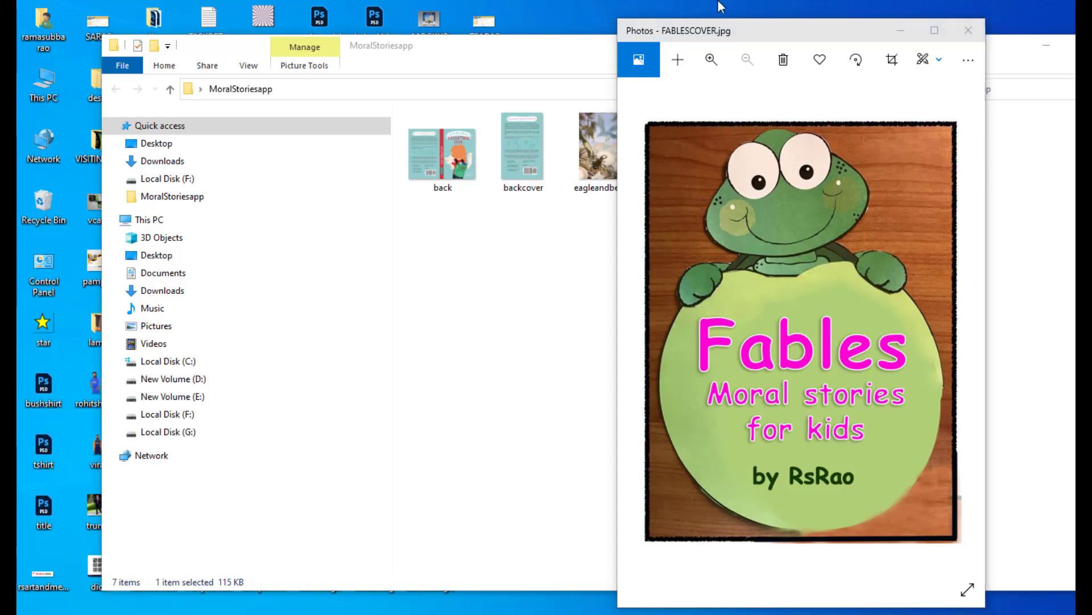
{"action": "left_click_drag", "start_coordinate": [744, 33], "coordinate": [488, 41]}
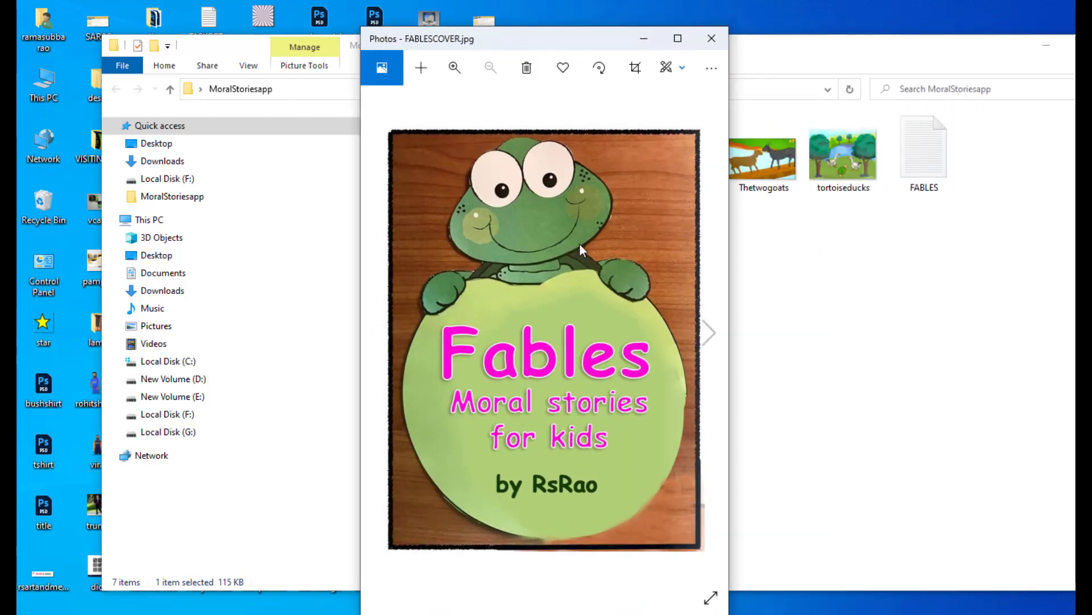
{"action": "left_click", "coordinate": [787, 229]}
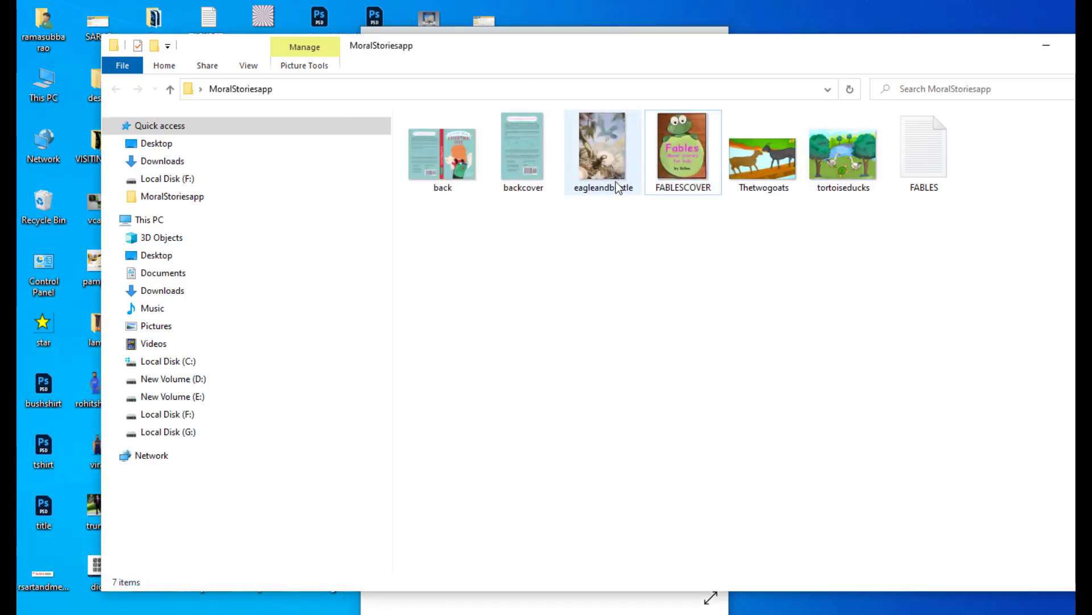
- Open the FABLES text file from the folder and skim its stories from beginning to end
{"action": "left_click", "coordinate": [913, 181]}
{"action": "double_click", "coordinate": [913, 181]}
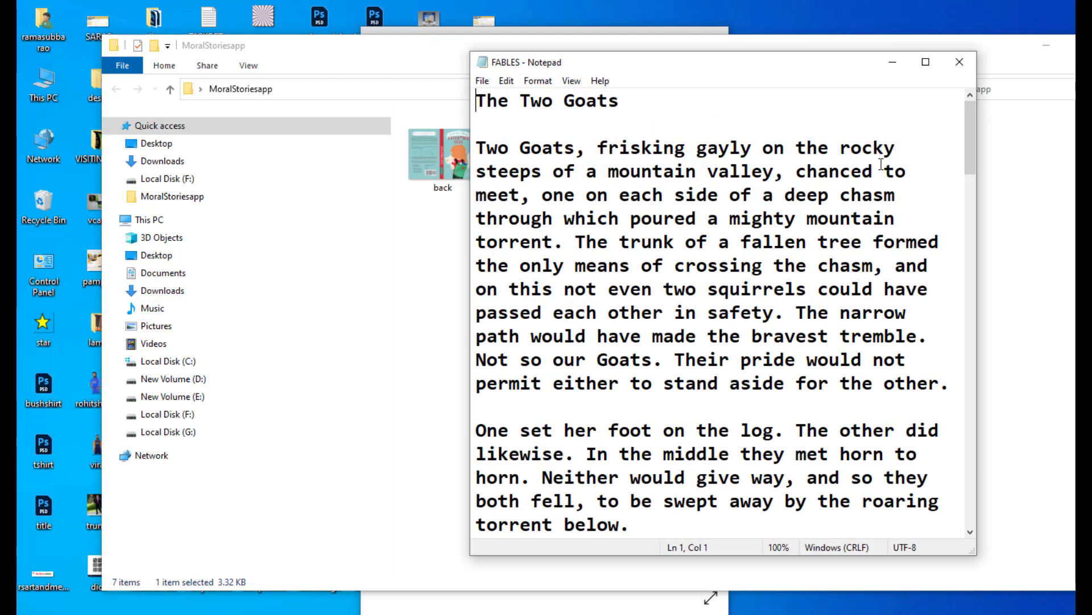
{"action": "left_click_drag", "start_coordinate": [624, 64], "coordinate": [513, 63]}
{"action": "scroll", "coordinate": [562, 214], "scroll_direction": "down", "scroll_amount": 20}
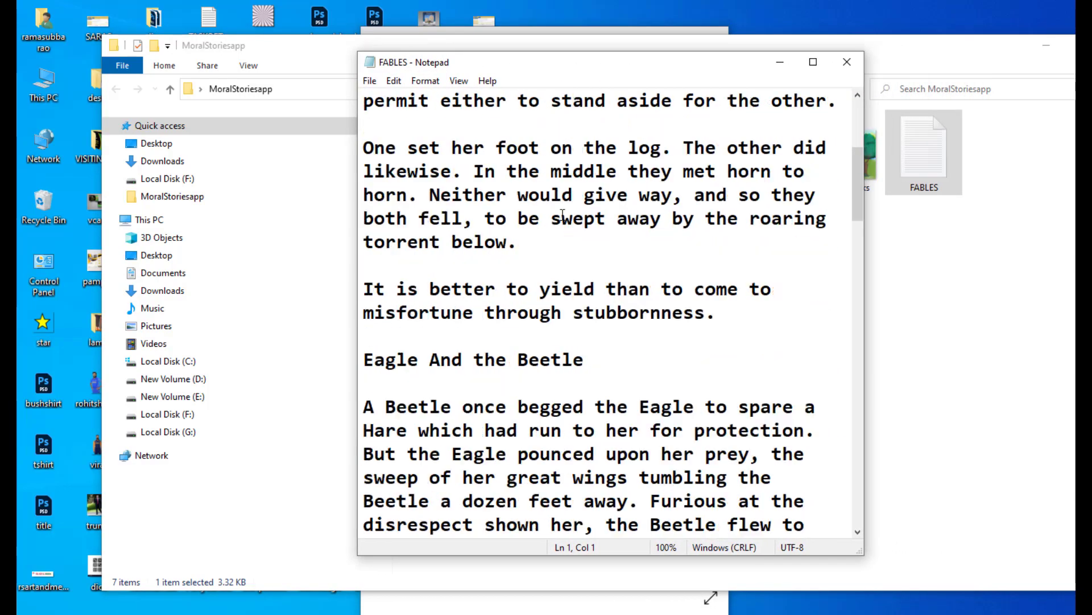
{"action": "scroll", "coordinate": [562, 215], "scroll_direction": "down", "scroll_amount": 3}
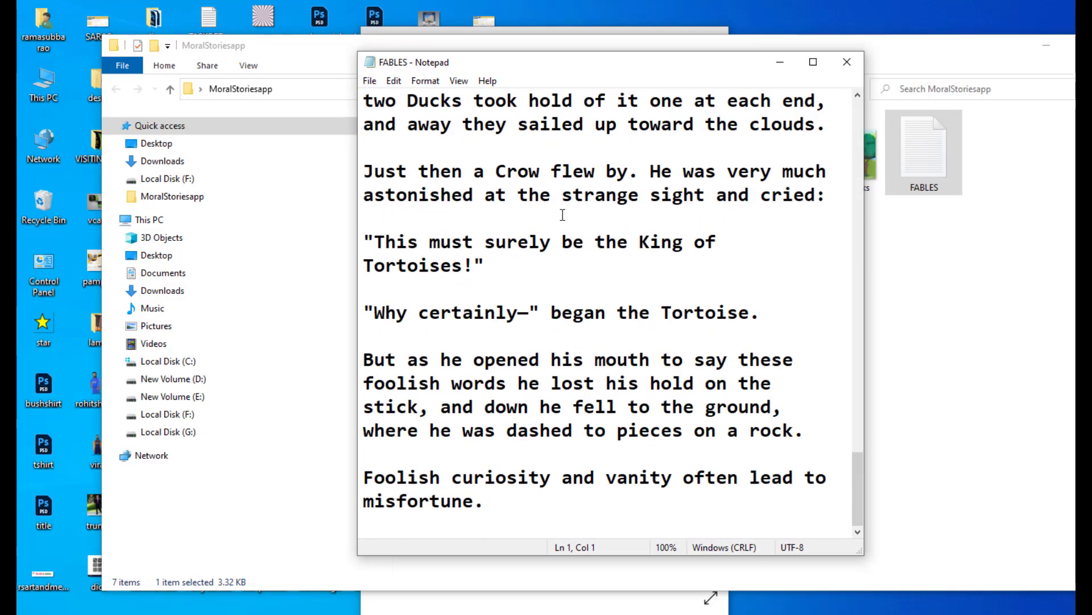
{"action": "scroll", "coordinate": [562, 214], "scroll_direction": "up", "scroll_amount": 20}
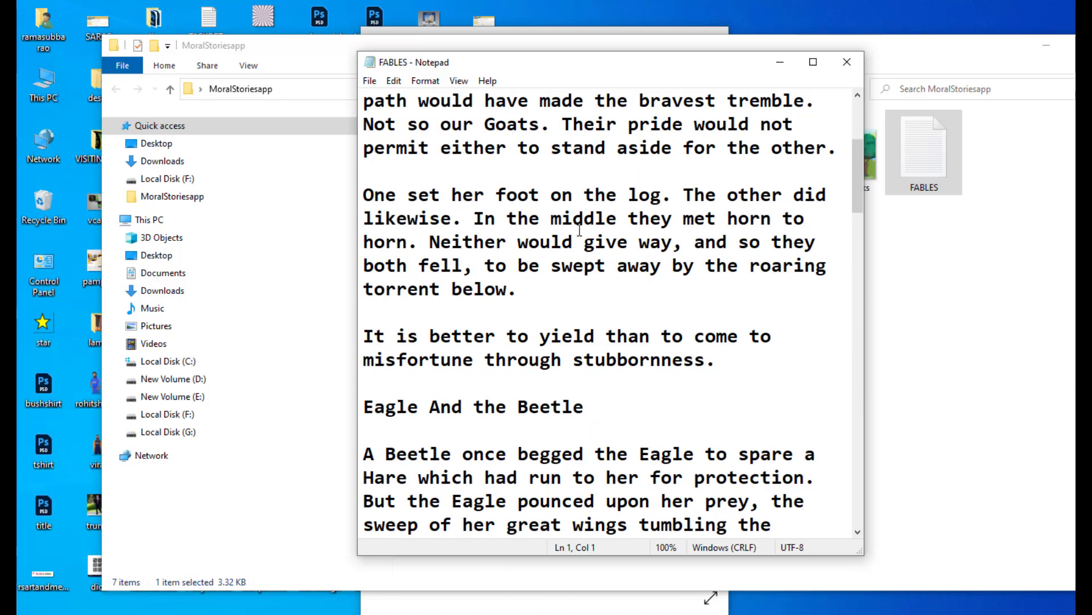
- Highlight the titles "The Two Goats", "Eagle And the Beetle" and "The Tortoise and The Ducks" in turn while reviewing the text, and minimize the file
{"action": "left_click_drag", "start_coordinate": [524, 105], "coordinate": [341, 104]}
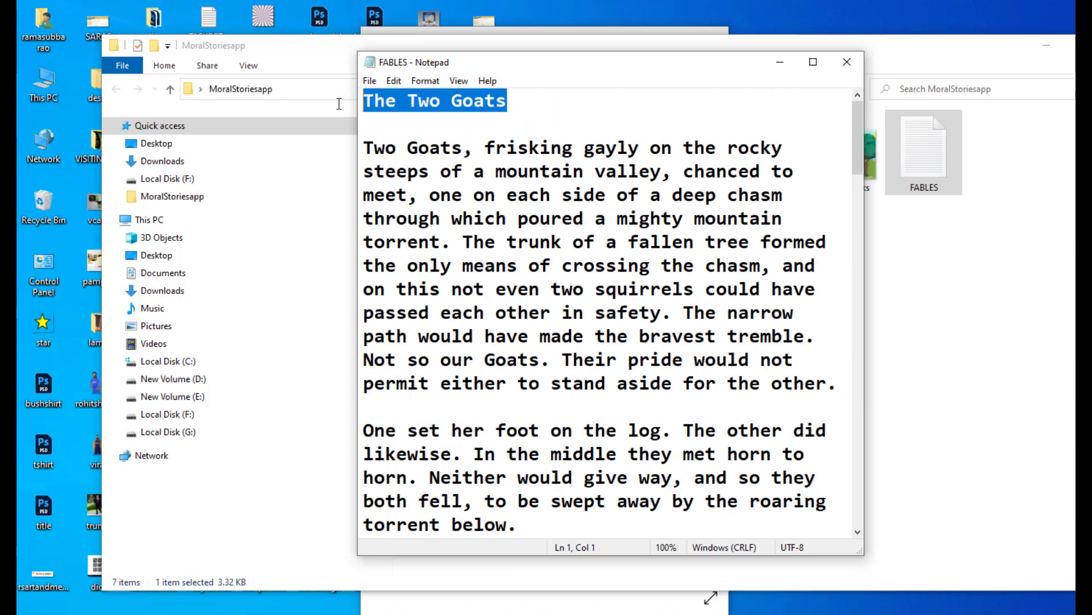
{"action": "scroll", "coordinate": [634, 302], "scroll_direction": "down", "scroll_amount": 5}
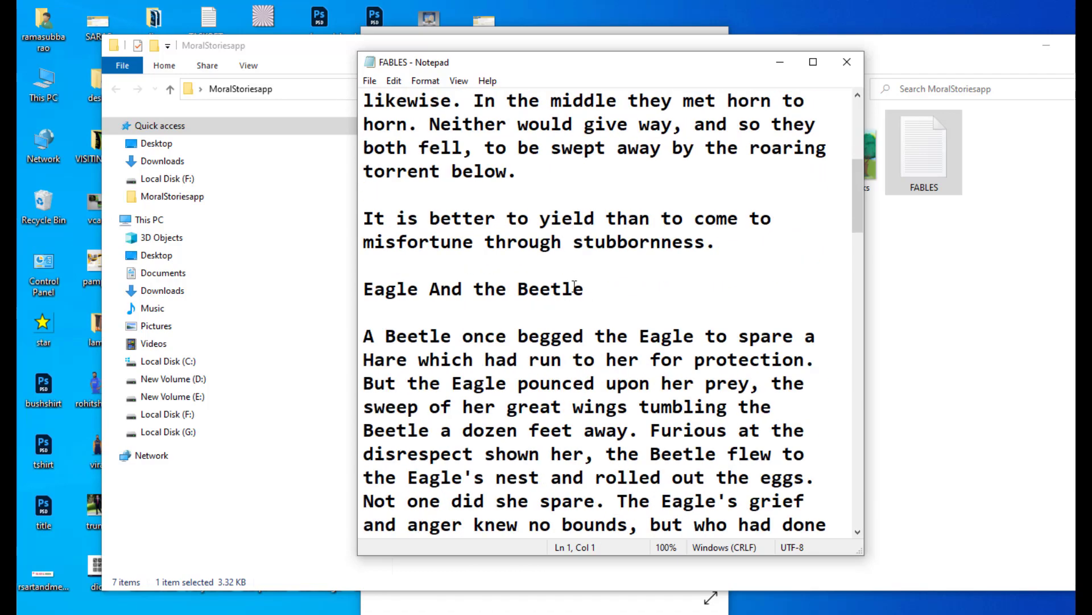
{"action": "left_click", "coordinate": [586, 287]}
{"action": "left_click_drag", "start_coordinate": [586, 288], "coordinate": [344, 288]}
{"action": "scroll", "coordinate": [590, 318], "scroll_direction": "down", "scroll_amount": 13}
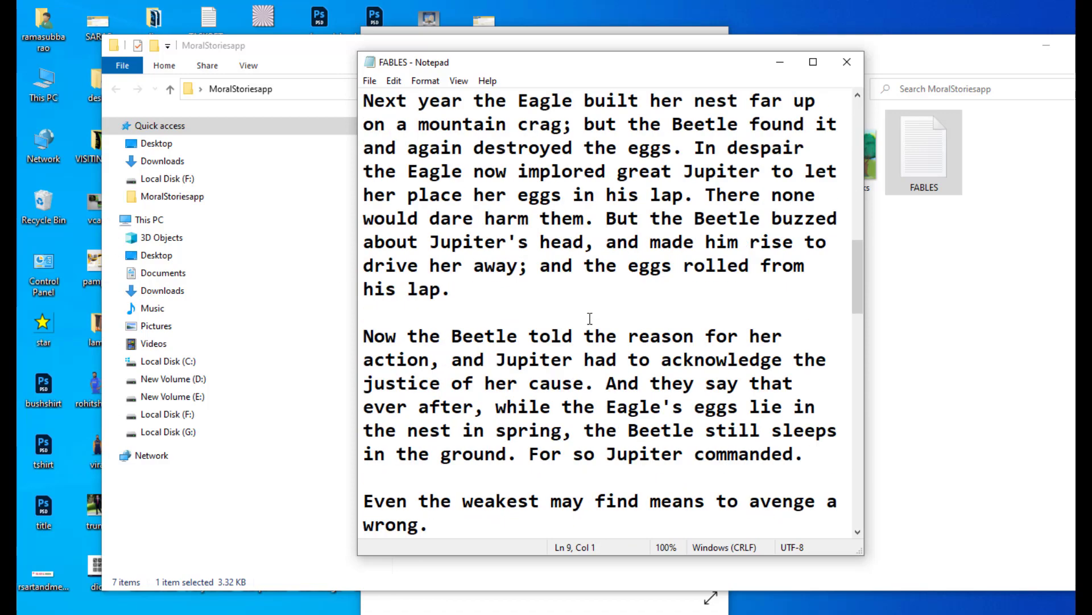
{"action": "scroll", "coordinate": [590, 318], "scroll_direction": "down", "scroll_amount": 10}
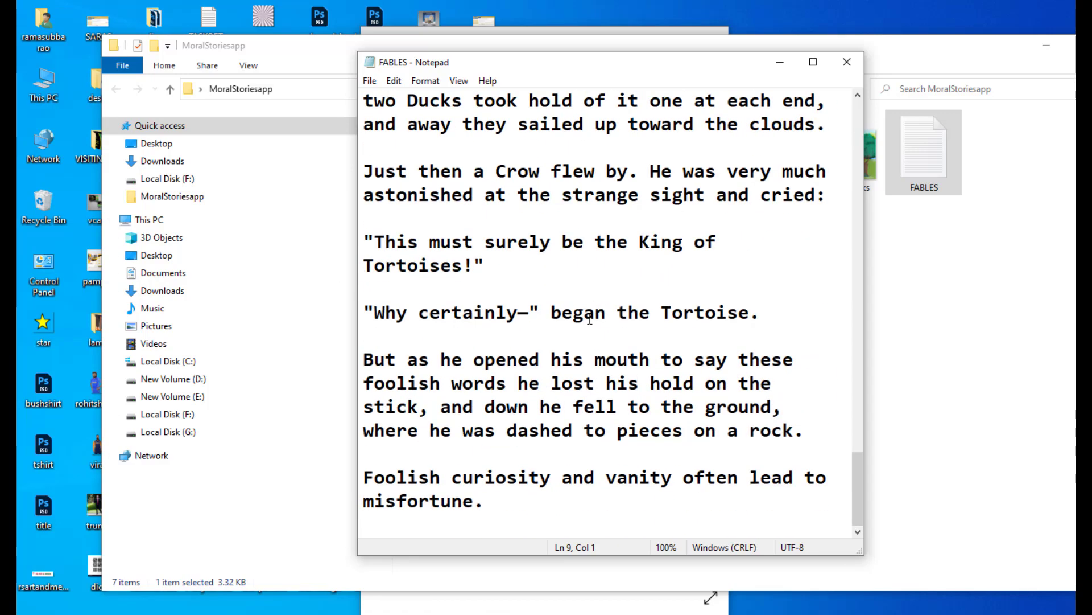
{"action": "scroll", "coordinate": [592, 318], "scroll_direction": "up", "scroll_amount": 8}
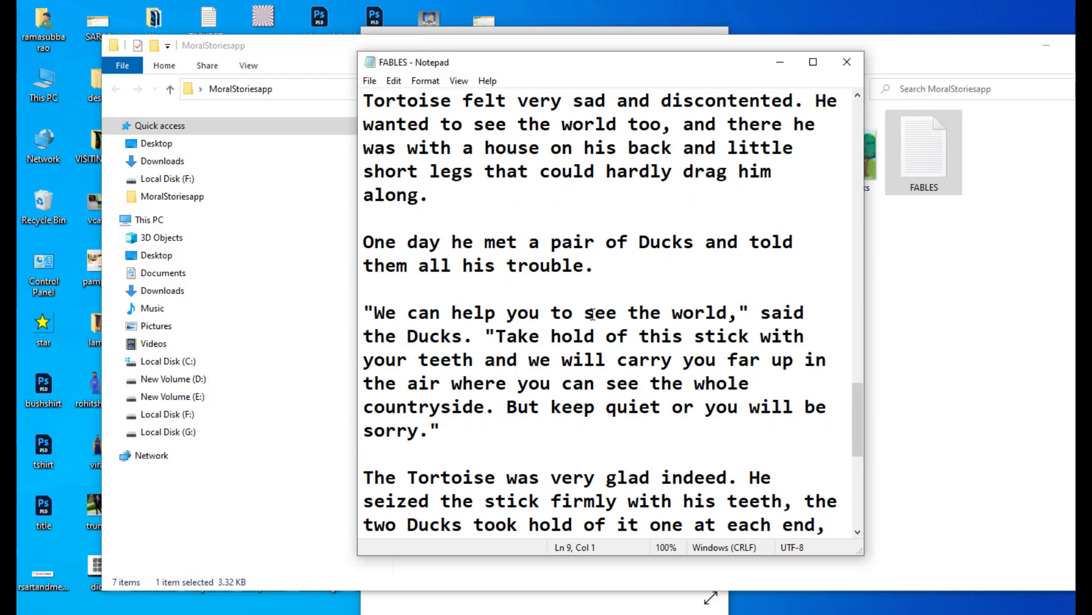
{"action": "scroll", "coordinate": [591, 314], "scroll_direction": "up", "scroll_amount": 5}
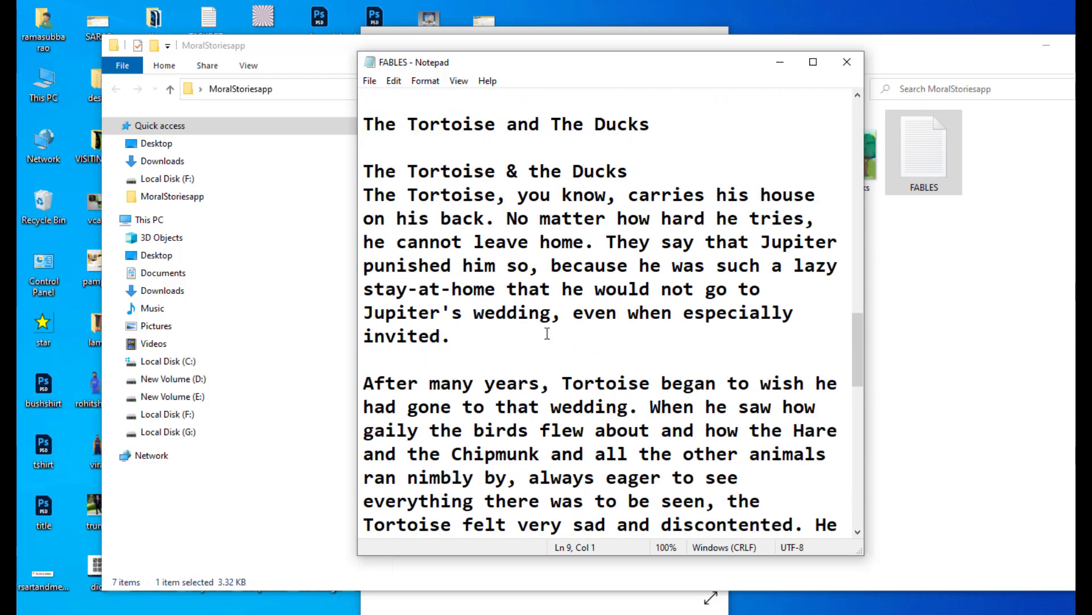
{"action": "left_click_drag", "start_coordinate": [660, 196], "coordinate": [341, 194]}
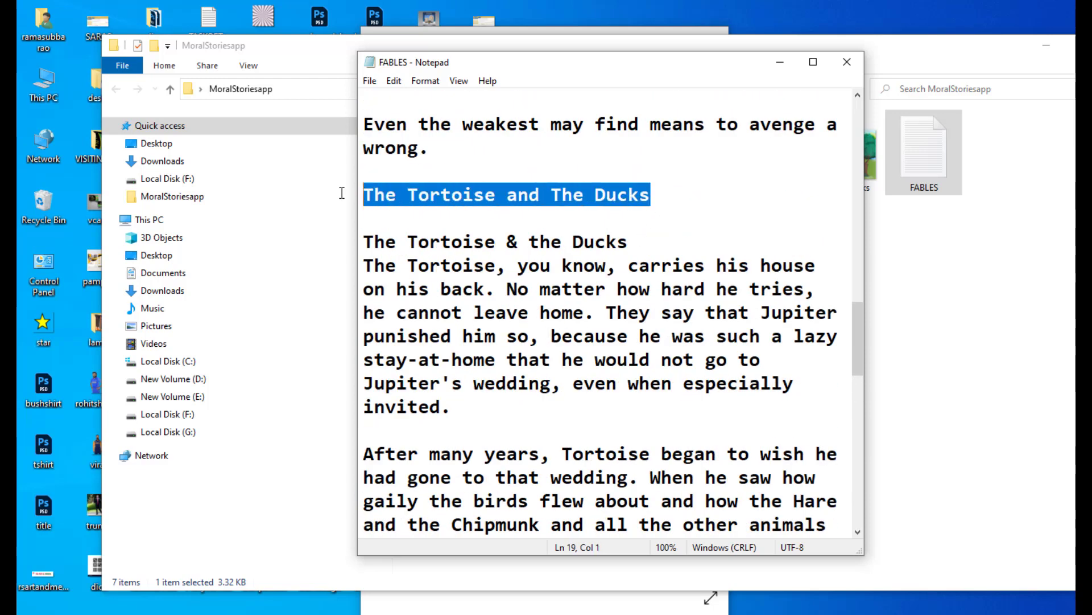
{"action": "left_click_drag", "start_coordinate": [574, 59], "coordinate": [521, 62]}
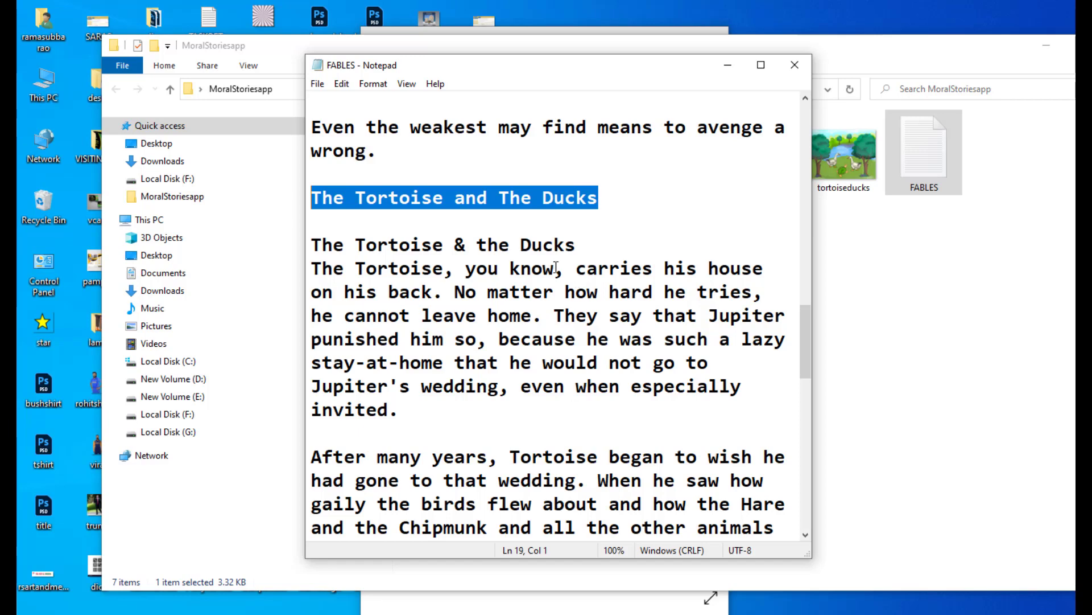
{"action": "scroll", "coordinate": [567, 228], "scroll_direction": "up", "scroll_amount": 4}
{"action": "left_click", "coordinate": [734, 66]}
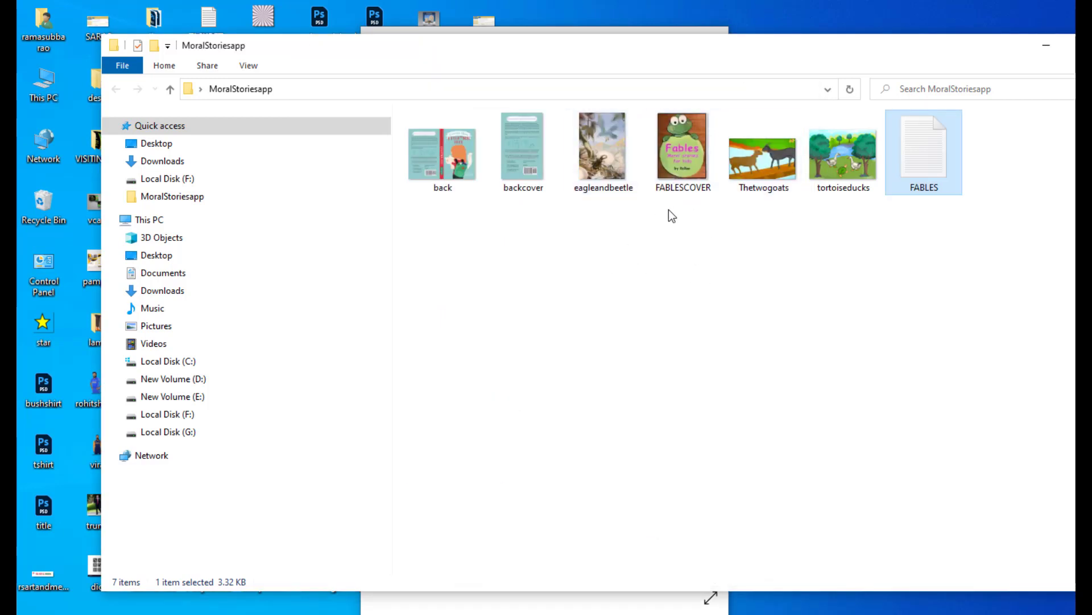
- Preview the eagleandbeetle, Thetwogoats, tortoiseducks and backcover images, putting each one away after viewing
{"action": "double_click", "coordinate": [608, 172]}
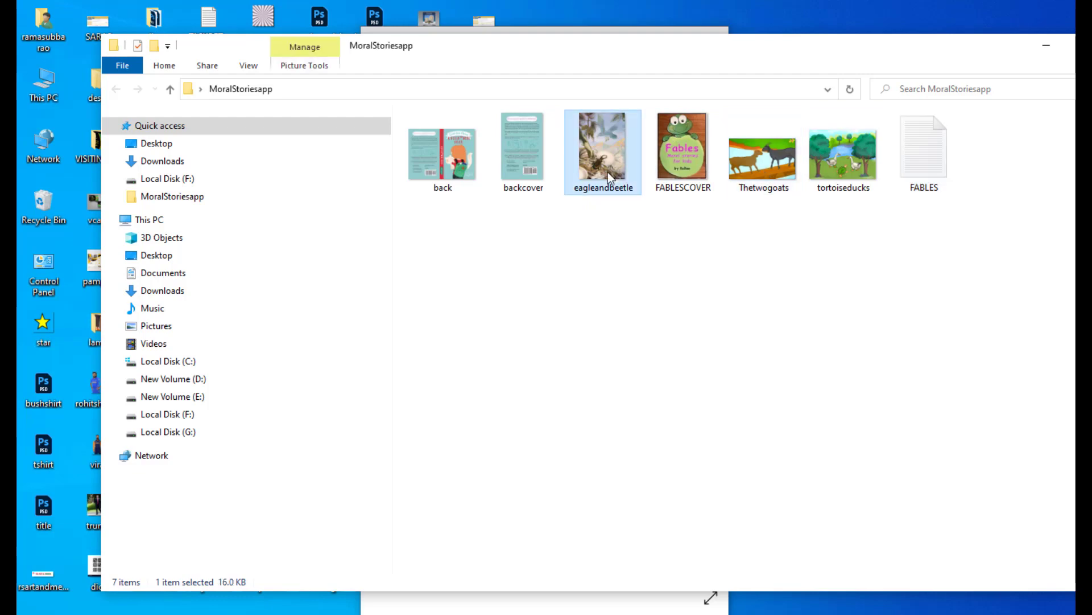
{"action": "left_click_drag", "start_coordinate": [734, 32], "coordinate": [426, 76]}
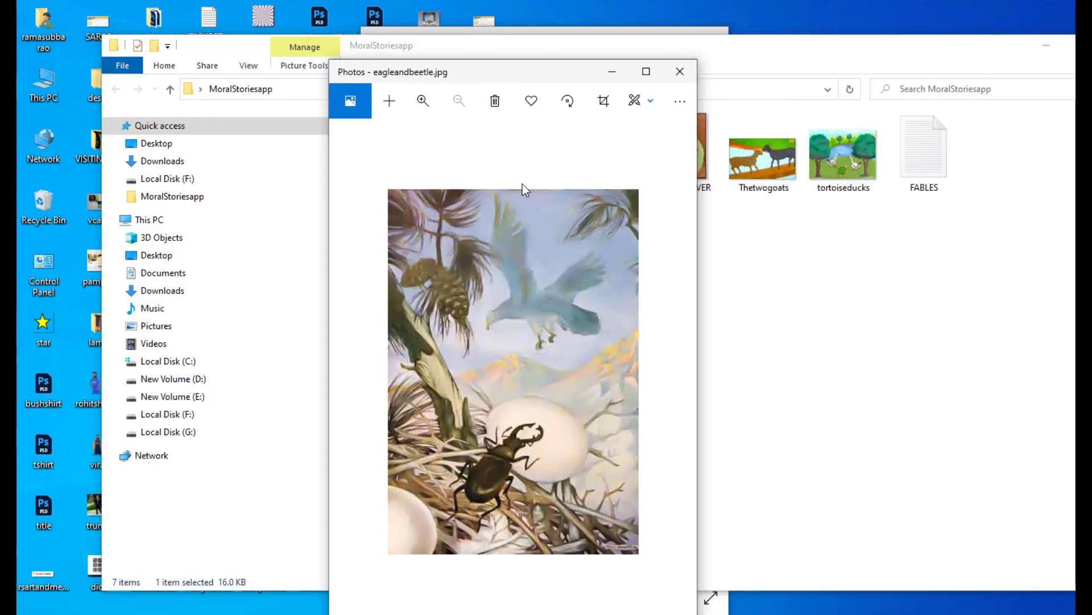
{"action": "left_click_drag", "start_coordinate": [550, 75], "coordinate": [547, 75]}
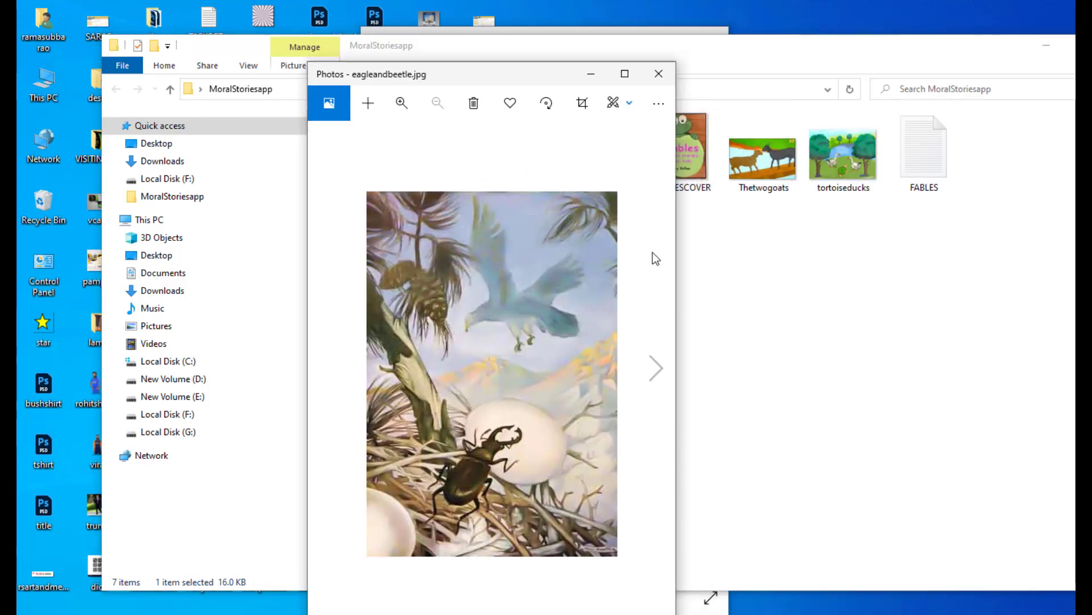
{"action": "left_click", "coordinate": [655, 74]}
{"action": "double_click", "coordinate": [742, 150]}
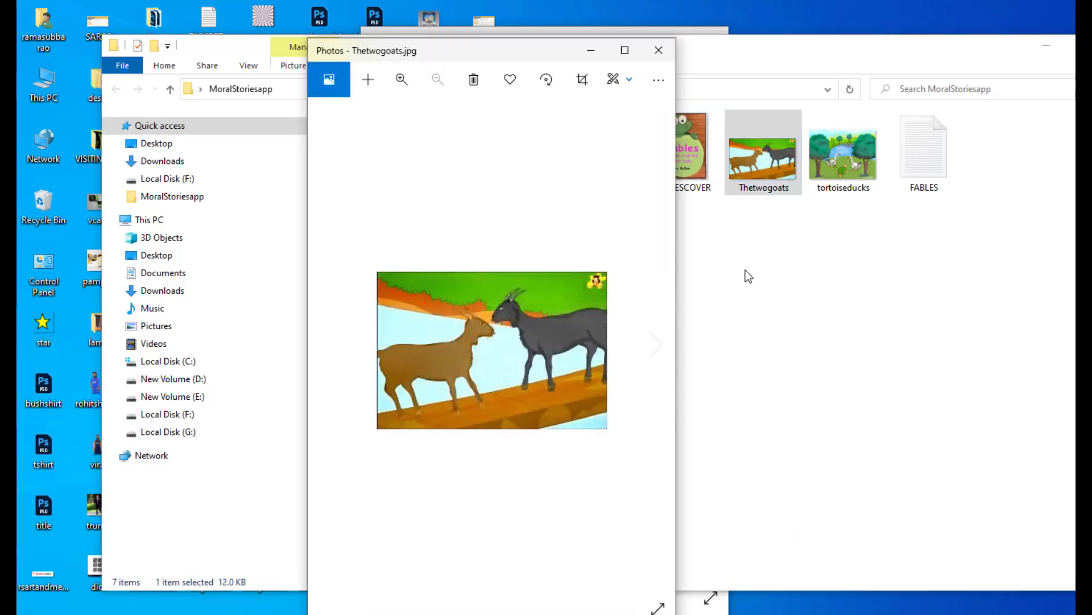
{"action": "left_click", "coordinate": [658, 50]}
{"action": "double_click", "coordinate": [844, 172]}
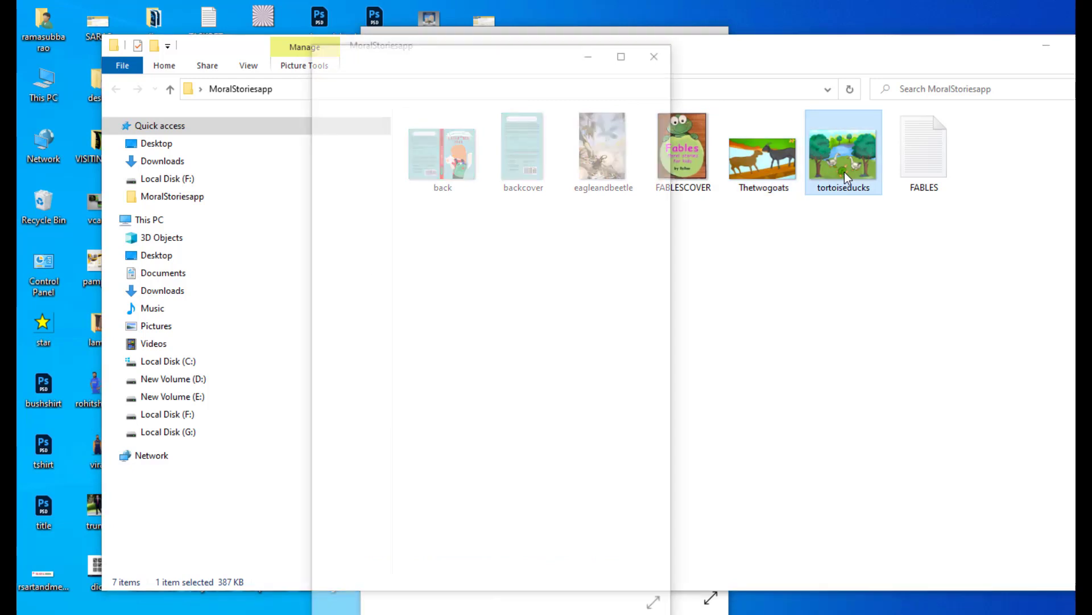
{"action": "left_click", "coordinate": [591, 49]}
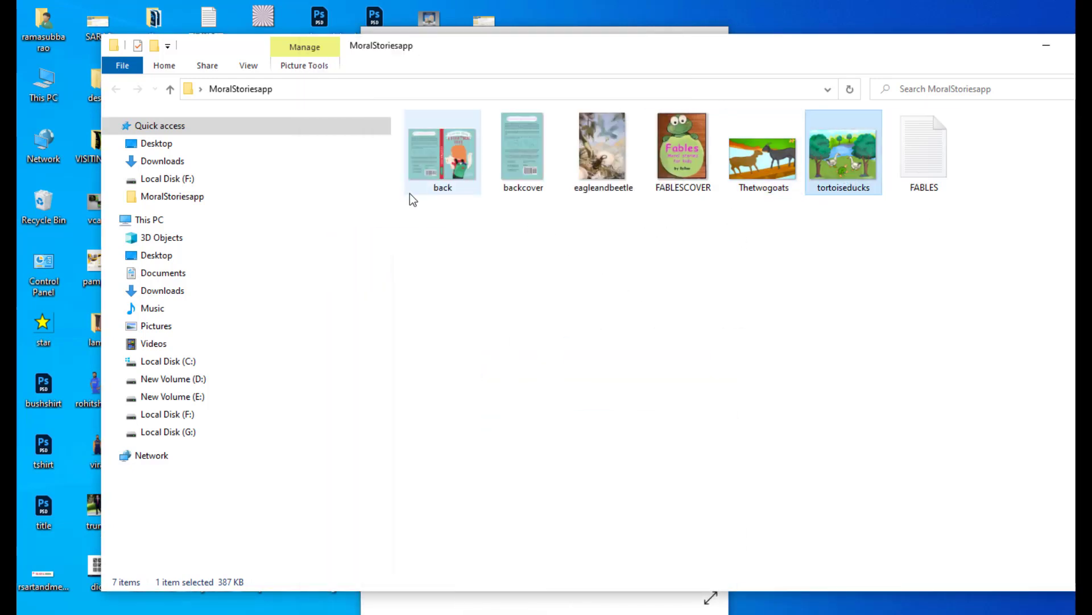
{"action": "double_click", "coordinate": [538, 130]}
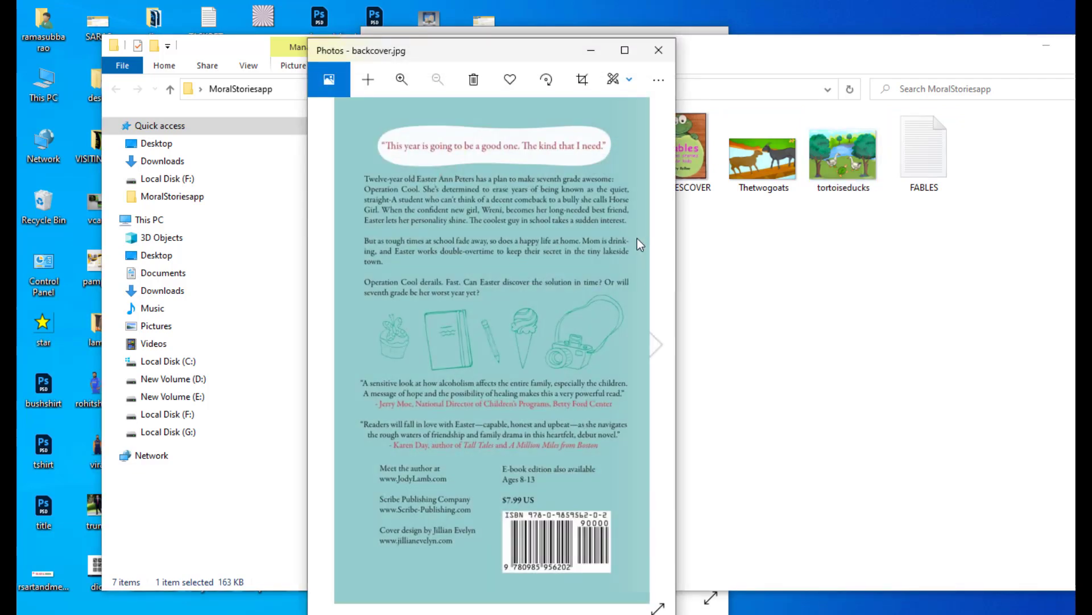
{"action": "left_click", "coordinate": [590, 50]}
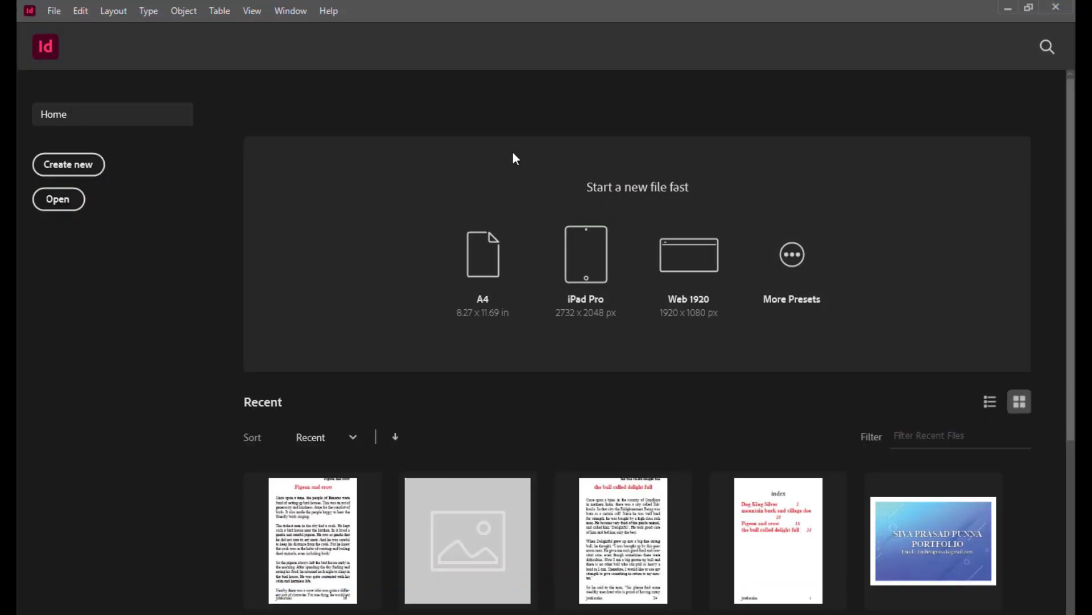
- Switch to InDesign and start a new document based on the A5 preset, 148 x 210 mm
{"action": "scroll", "coordinate": [512, 153], "scroll_direction": "down", "scroll_amount": 3}
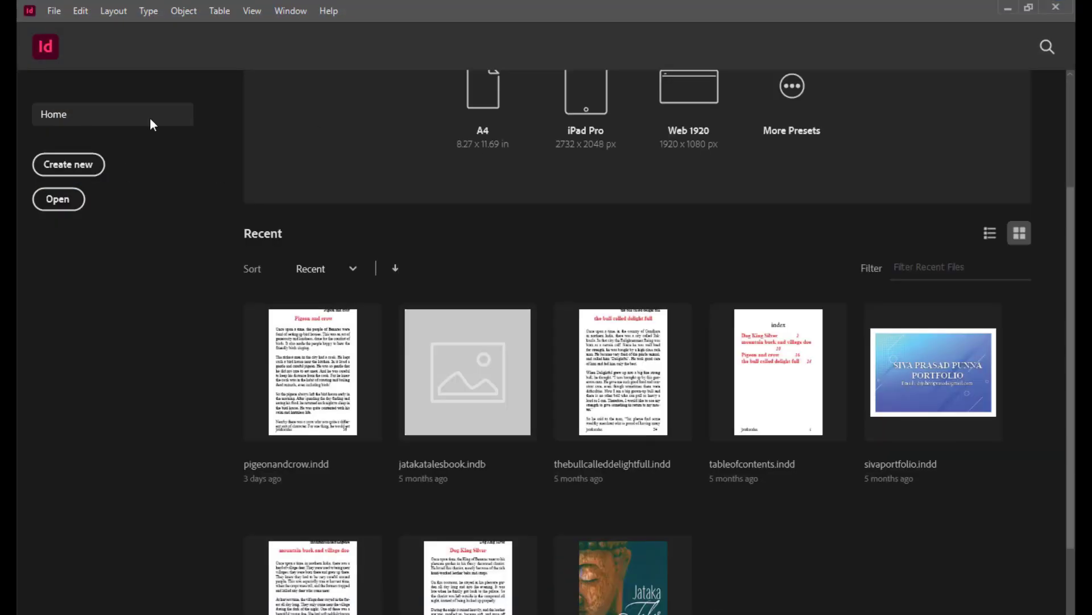
{"action": "scroll", "coordinate": [516, 253], "scroll_direction": "up", "scroll_amount": 3}
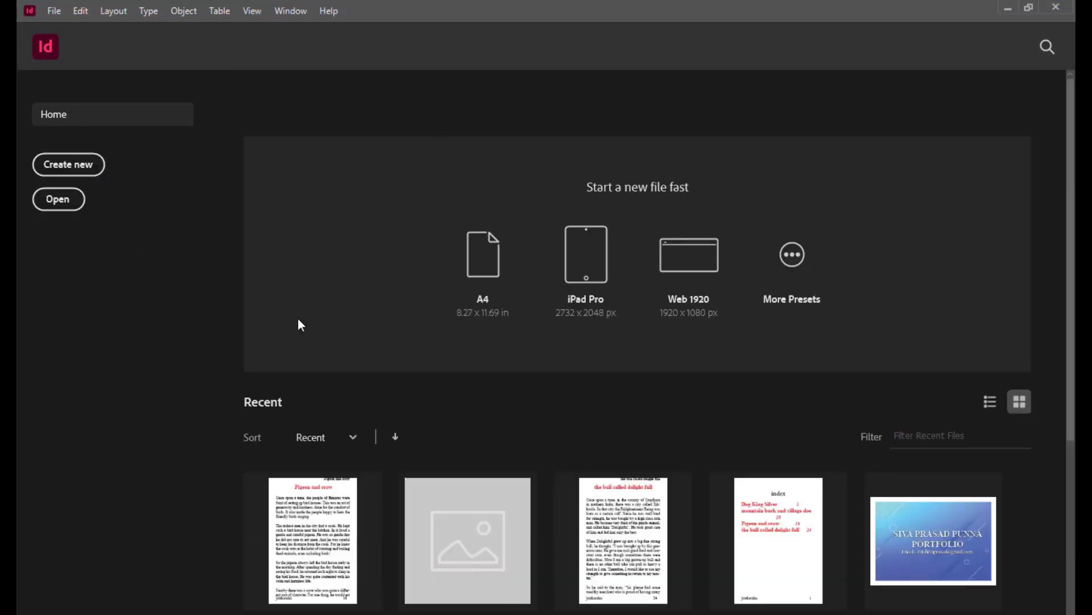
{"action": "left_click", "coordinate": [67, 166]}
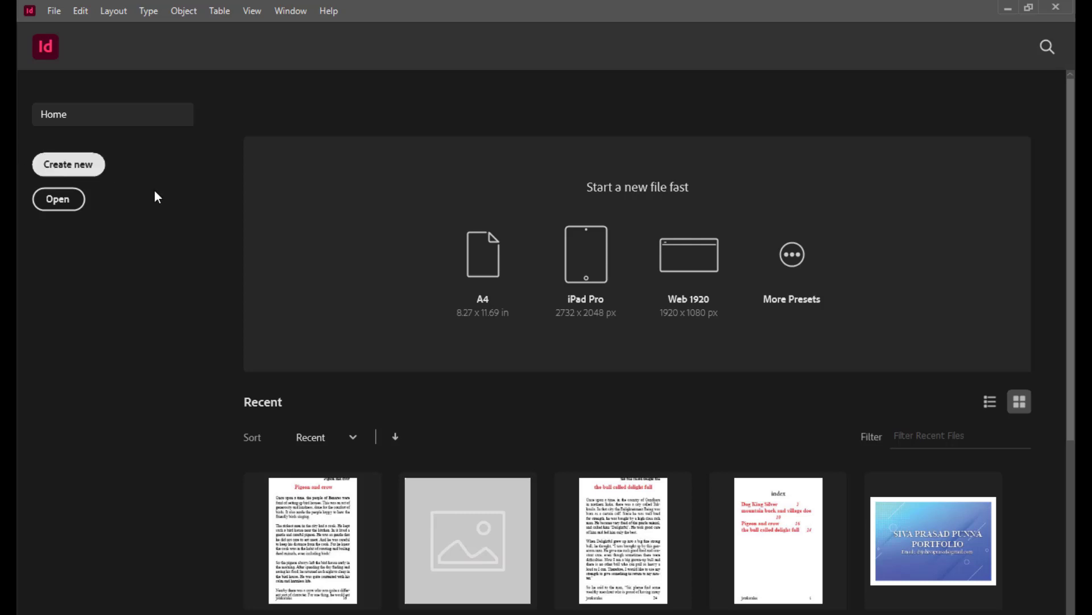
{"action": "left_click_drag", "start_coordinate": [301, 43], "coordinate": [437, 54]}
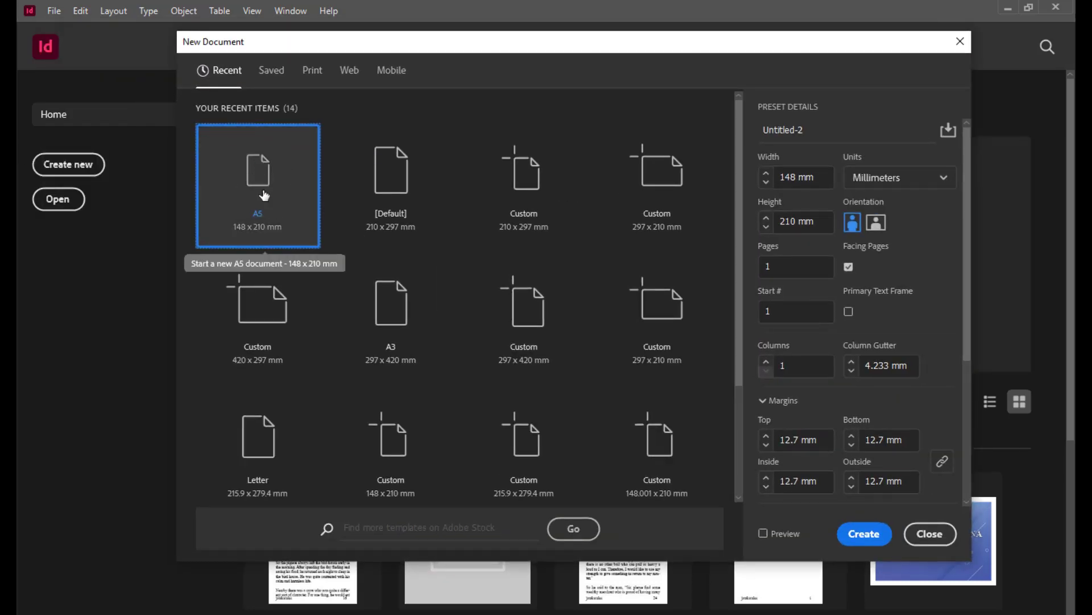
{"action": "left_click_drag", "start_coordinate": [542, 47], "coordinate": [456, 41]}
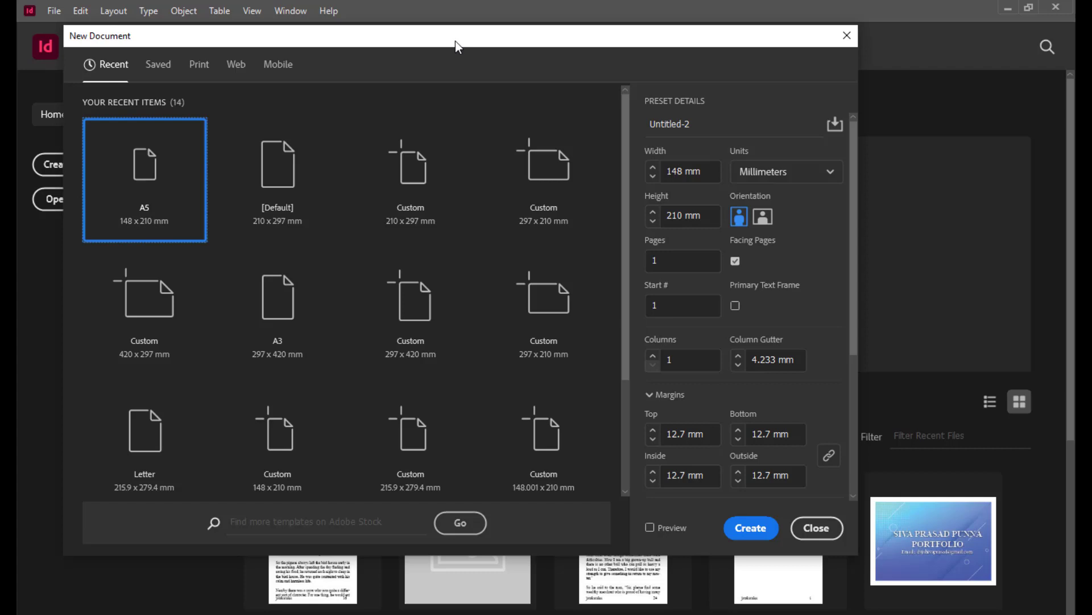
{"action": "mouse_move", "coordinate": [455, 41]}
{"action": "left_mouse_down"}
{"action": "mouse_move", "coordinate": [429, 25]}
{"action": "mouse_move", "coordinate": [461, 49]}
{"action": "left_mouse_up"}
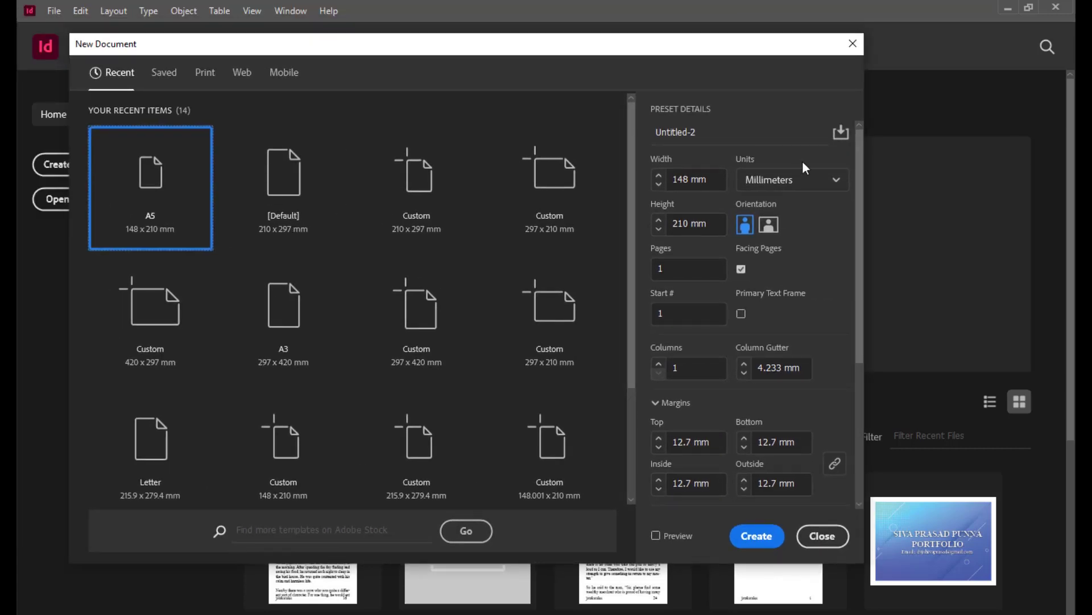
- Name the new document "Fables" in the preset details
{"action": "left_click", "coordinate": [707, 132]}
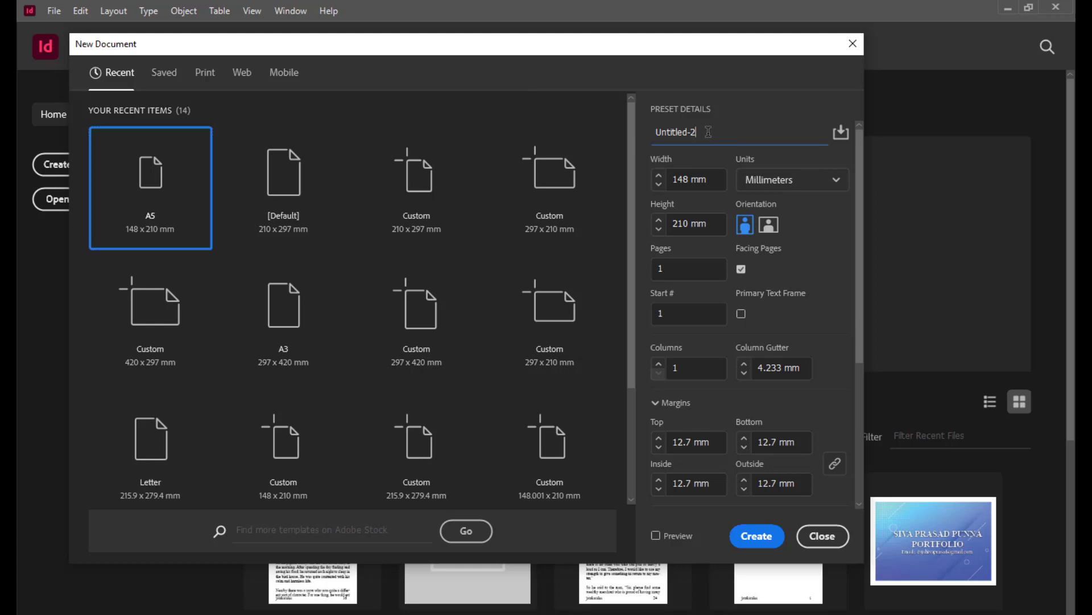
{"action": "left_click_drag", "start_coordinate": [707, 132], "coordinate": [621, 124]}
{"action": "type", "text": "A5"}
{"action": "key", "text": "BackSpace"}
{"action": "key", "text": "BackSpace"}
{"action": "type", "text": "f"}
{"action": "key", "text": "BackSpace"}
{"action": "type", "text": "Fables"}
- Create the Fables document as one portrait A5 page with facing pages and 12.7 mm margins
{"action": "left_click_drag", "start_coordinate": [592, 45], "coordinate": [495, 47]}
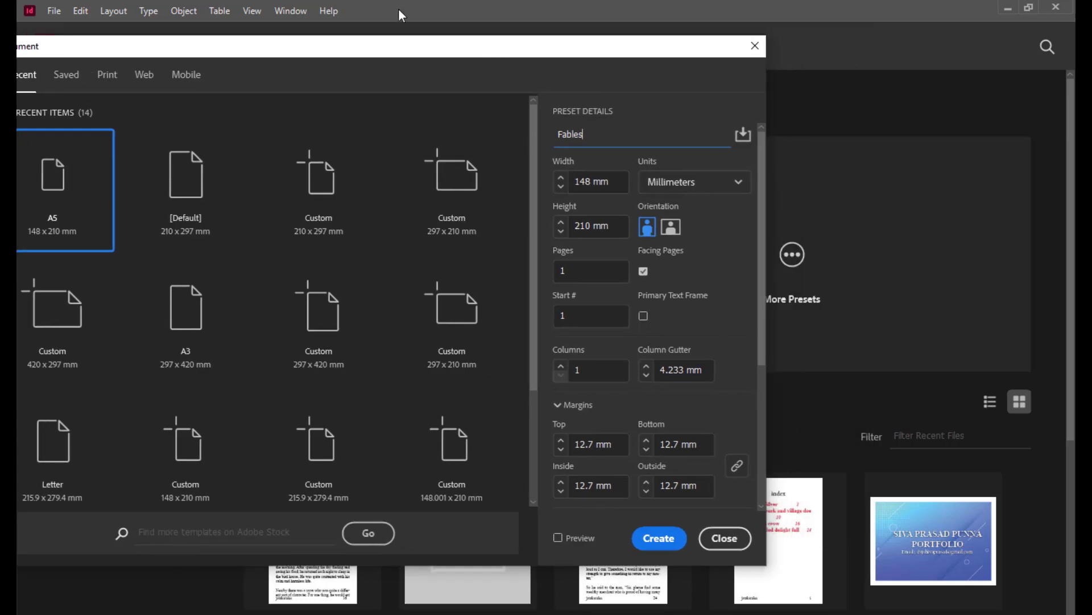
{"action": "left_click_drag", "start_coordinate": [424, 50], "coordinate": [561, 17]}
{"action": "double_click", "coordinate": [607, 252]}
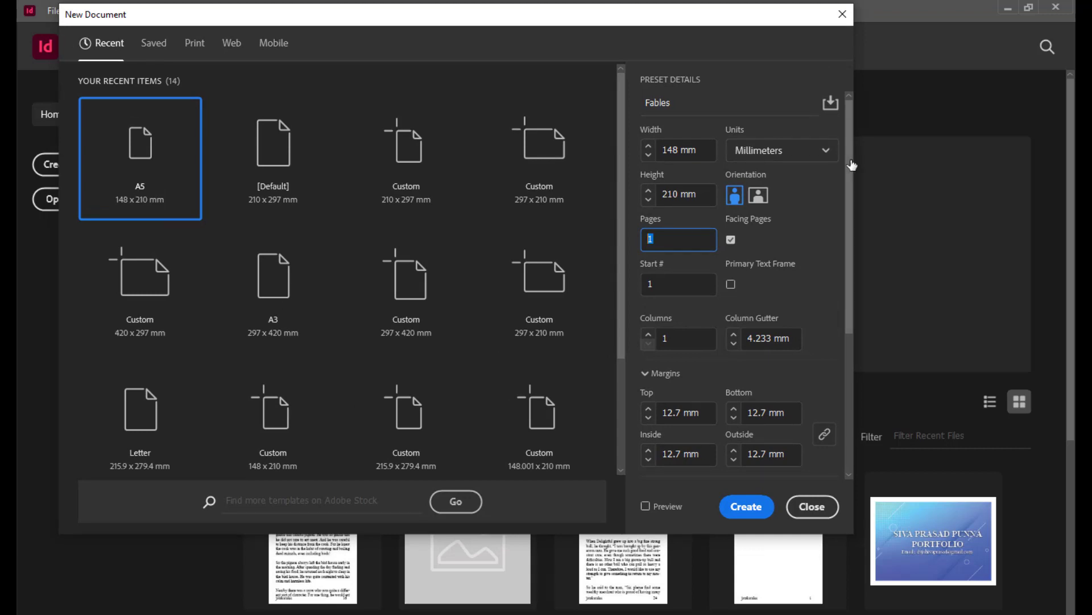
{"action": "mouse_move", "coordinate": [556, 22]}
{"action": "left_mouse_down"}
{"action": "mouse_move", "coordinate": [535, 23]}
{"action": "mouse_move", "coordinate": [535, 34]}
{"action": "mouse_move", "coordinate": [551, 30]}
{"action": "left_mouse_up"}
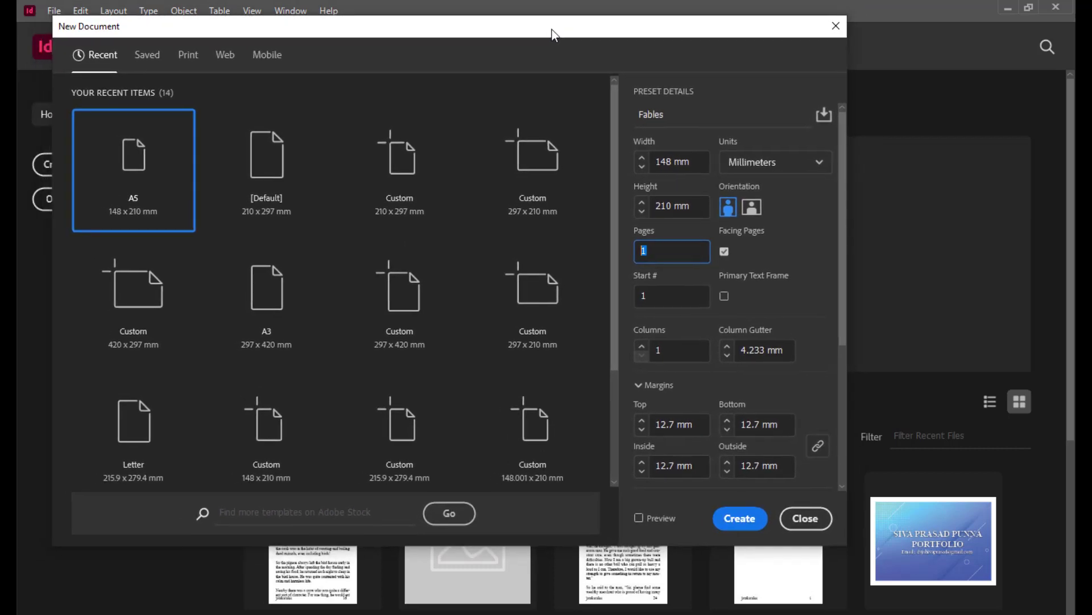
{"action": "left_click_drag", "start_coordinate": [706, 29], "coordinate": [688, 29]}
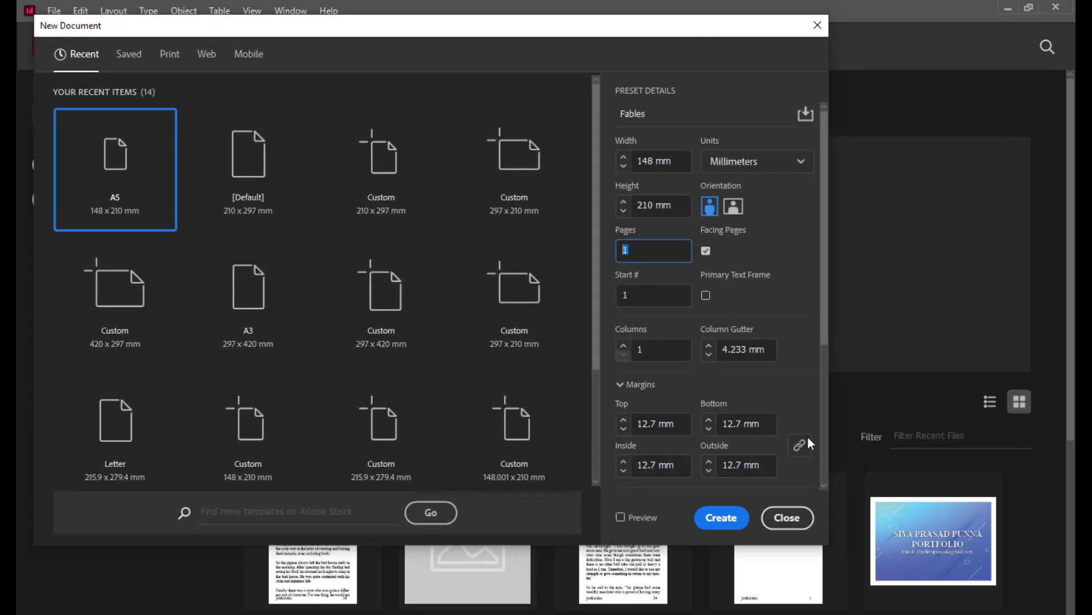
{"action": "left_click", "coordinate": [721, 518]}
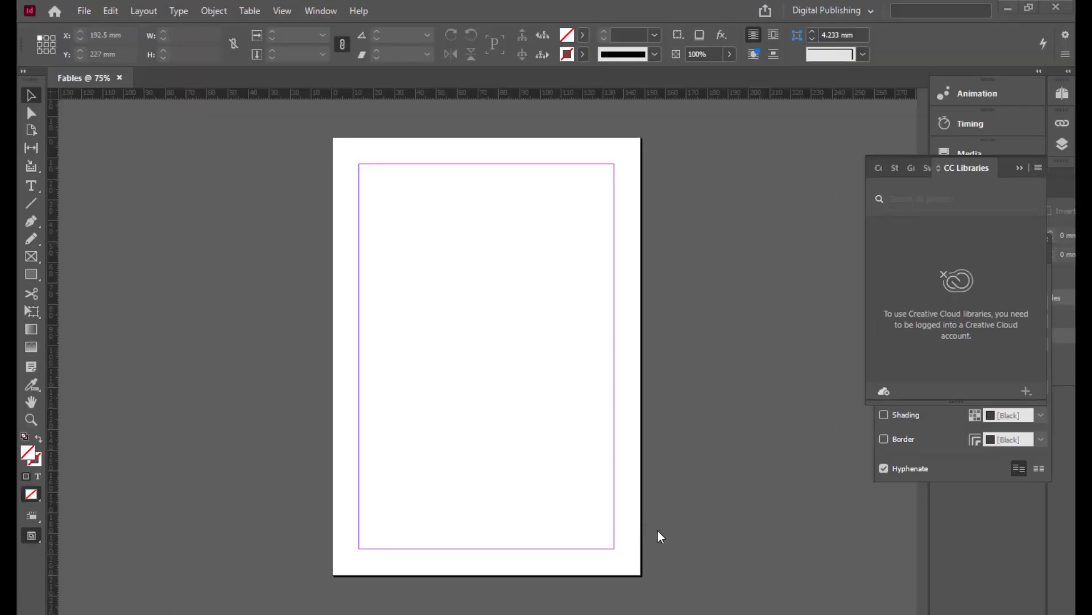
- Display the document's page overview beside the layout and add two pages after page 1
{"action": "left_click", "coordinate": [329, 13]}
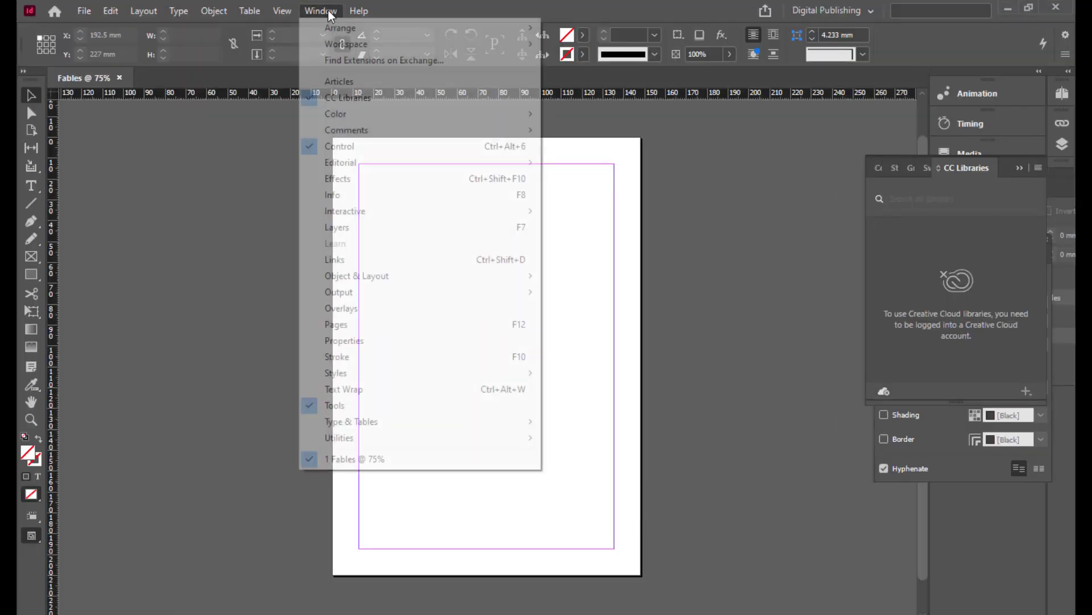
{"action": "left_click", "coordinate": [359, 323]}
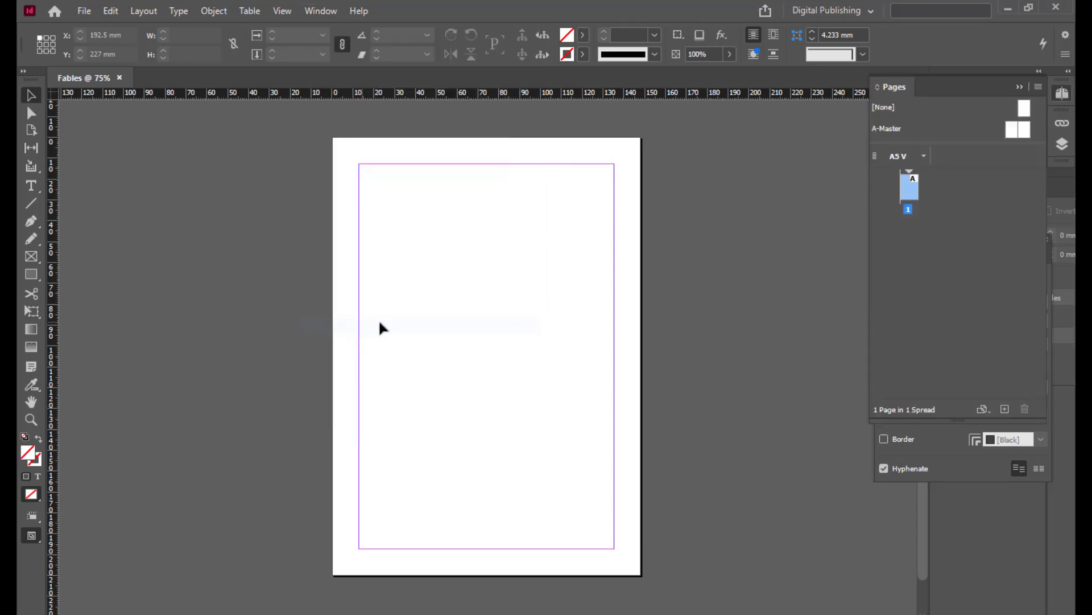
{"action": "left_click_drag", "start_coordinate": [896, 89], "coordinate": [748, 131]}
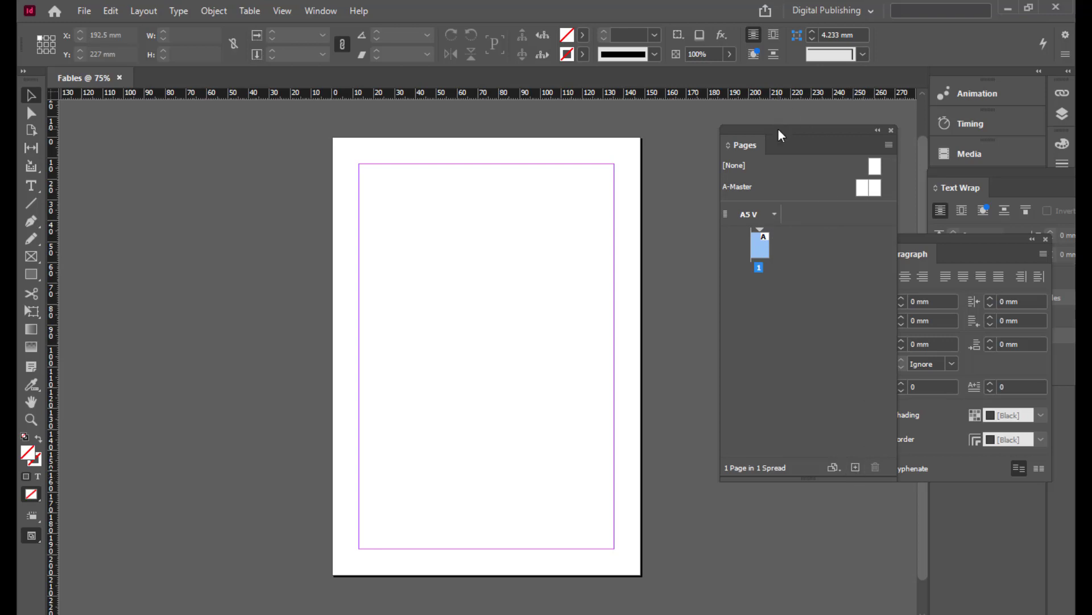
{"action": "left_click_drag", "start_coordinate": [778, 131], "coordinate": [769, 130]}
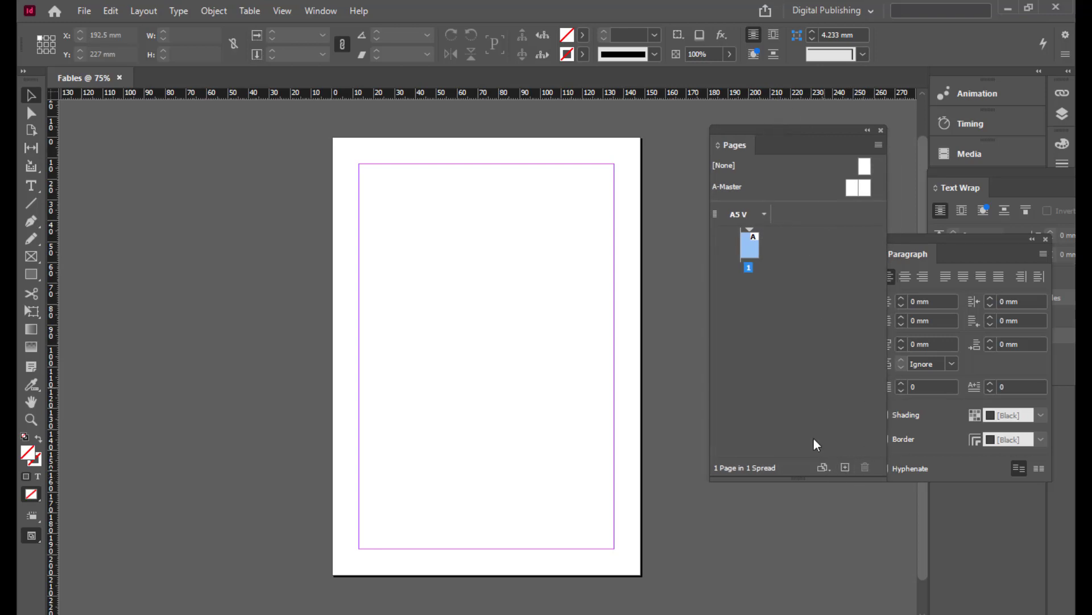
{"action": "left_click", "coordinate": [846, 469]}
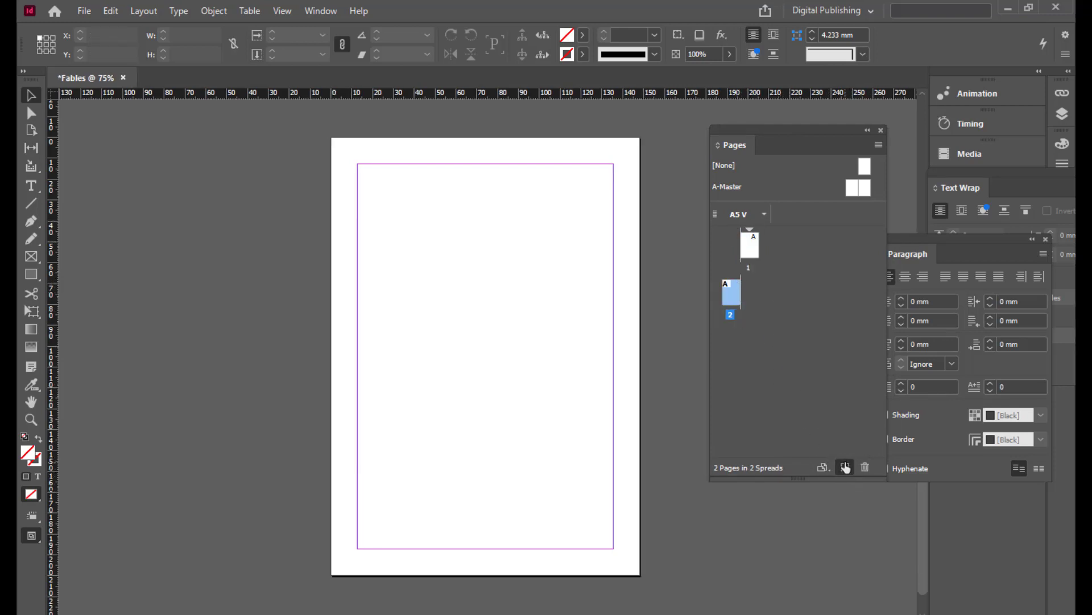
{"action": "left_click", "coordinate": [846, 468]}
{"action": "scroll", "coordinate": [514, 267], "scroll_direction": "up", "scroll_amount": 4}
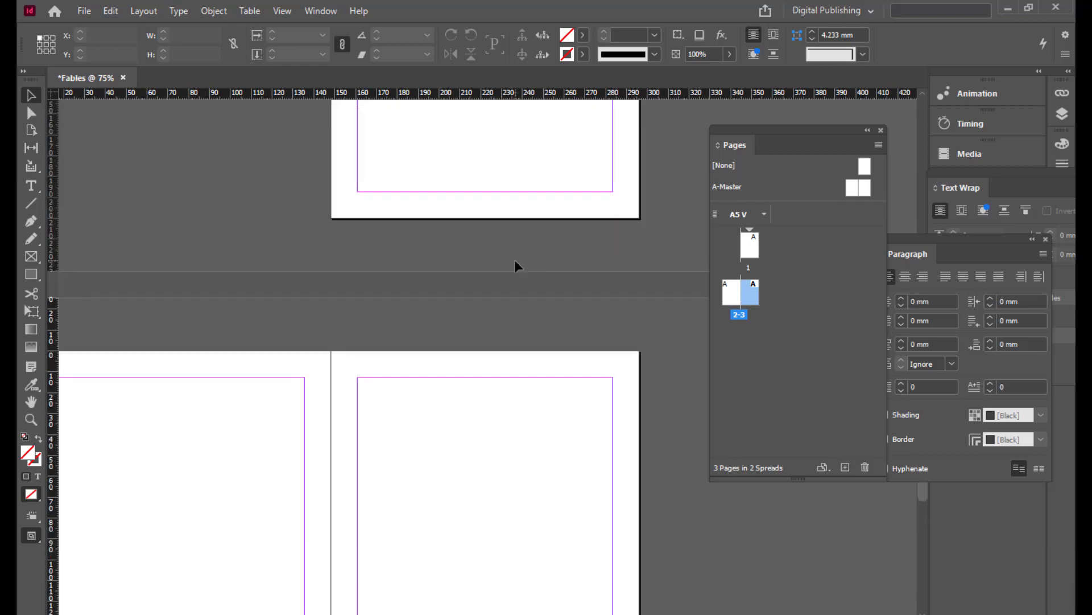
{"action": "scroll", "coordinate": [516, 265], "scroll_direction": "up", "scroll_amount": 6}
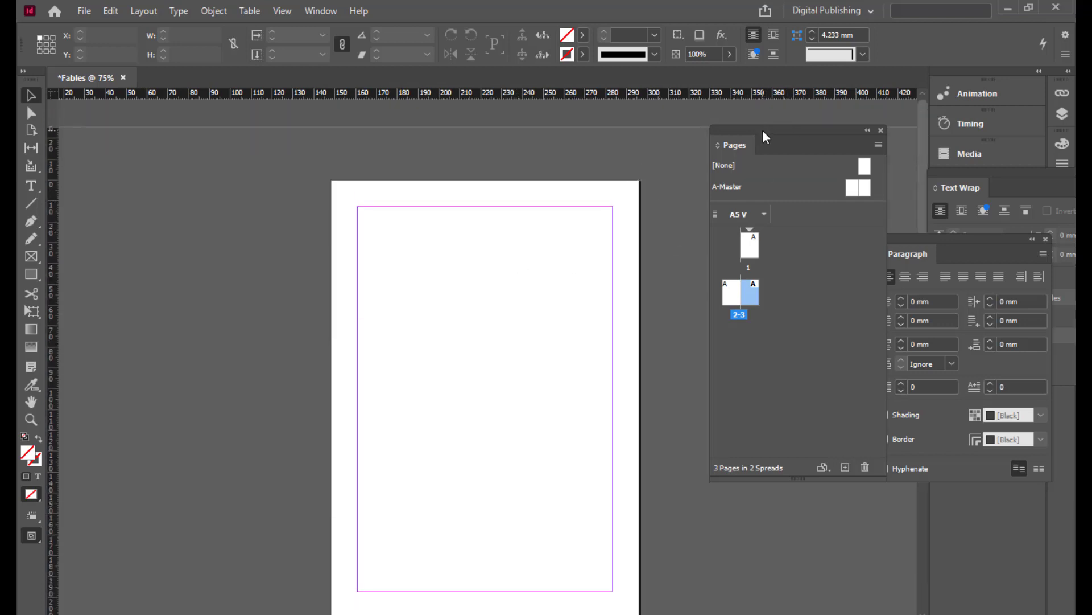
{"action": "mouse_move", "coordinate": [763, 130]}
{"action": "left_mouse_down"}
{"action": "mouse_move", "coordinate": [823, 120]}
{"action": "mouse_move", "coordinate": [759, 125]}
{"action": "mouse_move", "coordinate": [773, 124]}
{"action": "left_mouse_up"}
{"action": "scroll", "coordinate": [589, 257], "scroll_direction": "down", "scroll_amount": 5}
{"action": "scroll", "coordinate": [589, 257], "scroll_direction": "up", "scroll_amount": 3}
{"action": "scroll", "coordinate": [576, 232], "scroll_direction": "down", "scroll_amount": 3}
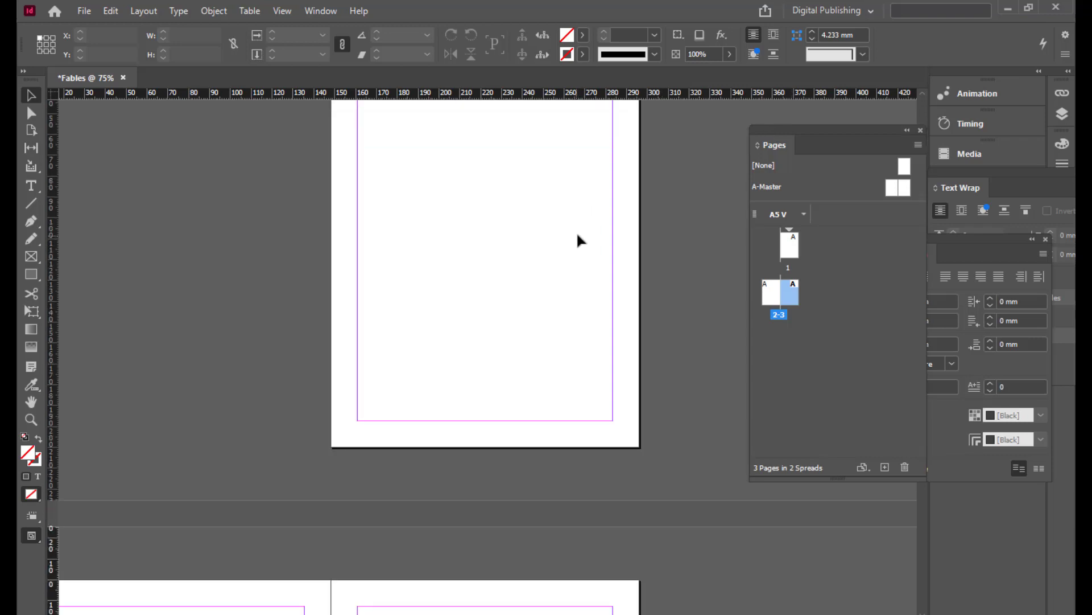
{"action": "scroll", "coordinate": [576, 231], "scroll_direction": "up", "scroll_amount": 3}
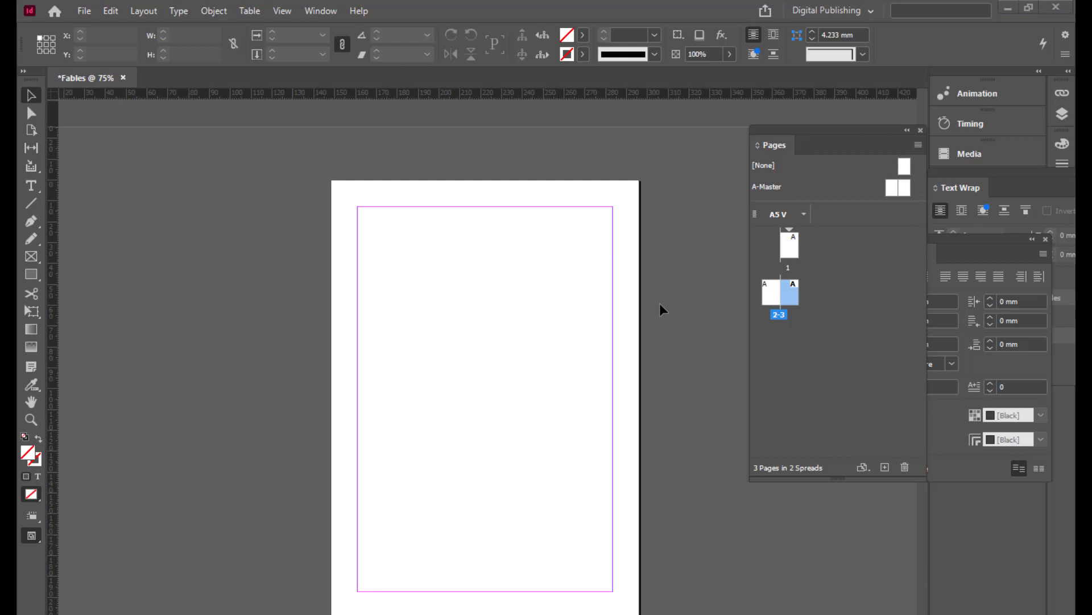
- Display the paragraph styles and place them beside page 1, clear of the layout
{"action": "left_click", "coordinate": [320, 11]}
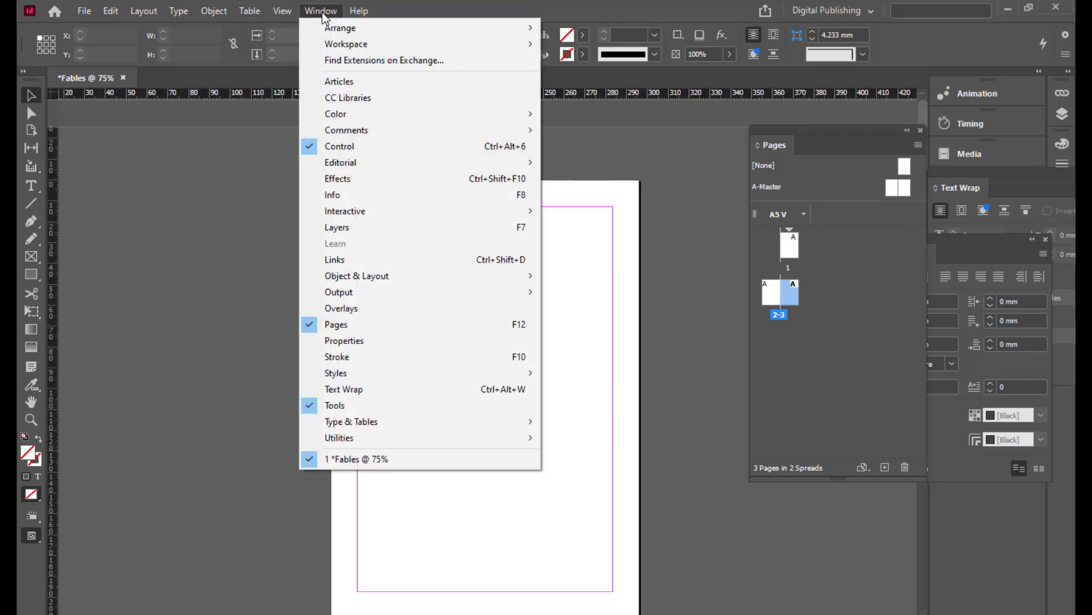
{"action": "mouse_move", "coordinate": [354, 371]}
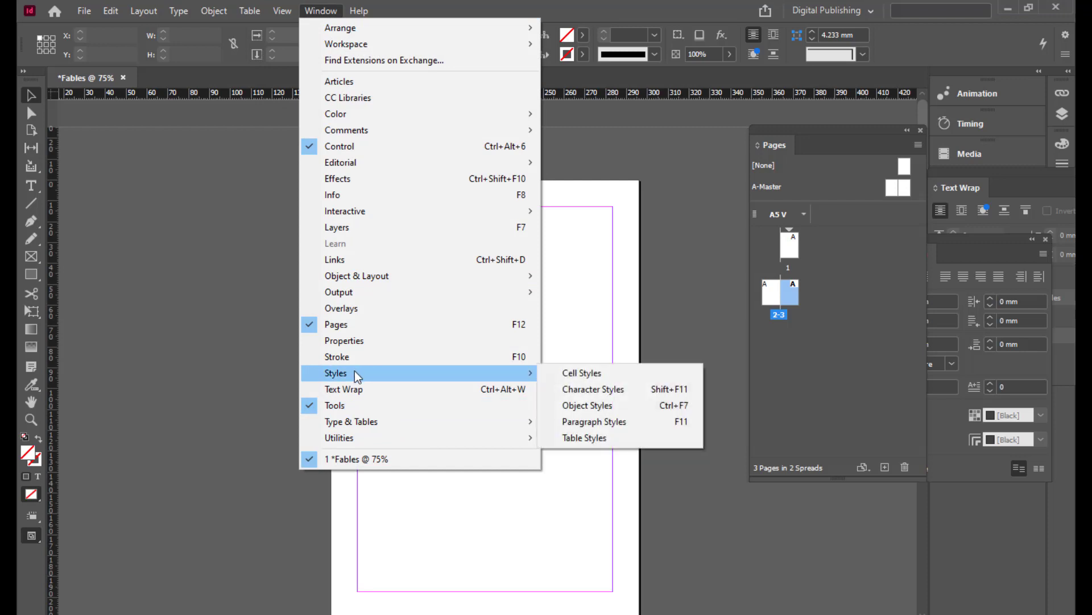
{"action": "left_click", "coordinate": [625, 427]}
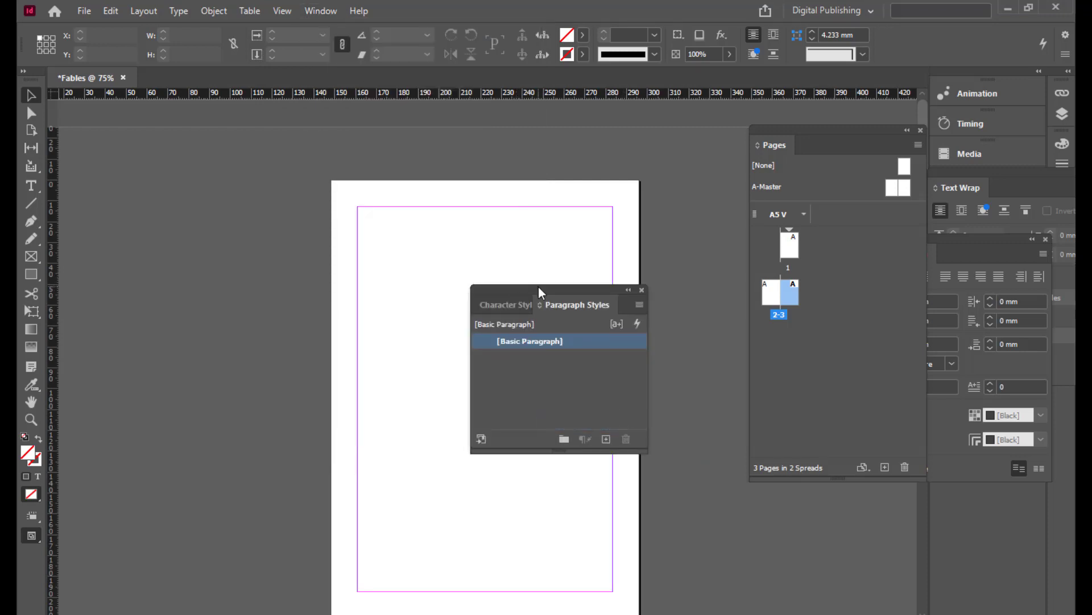
{"action": "left_click_drag", "start_coordinate": [538, 285], "coordinate": [734, 118]}
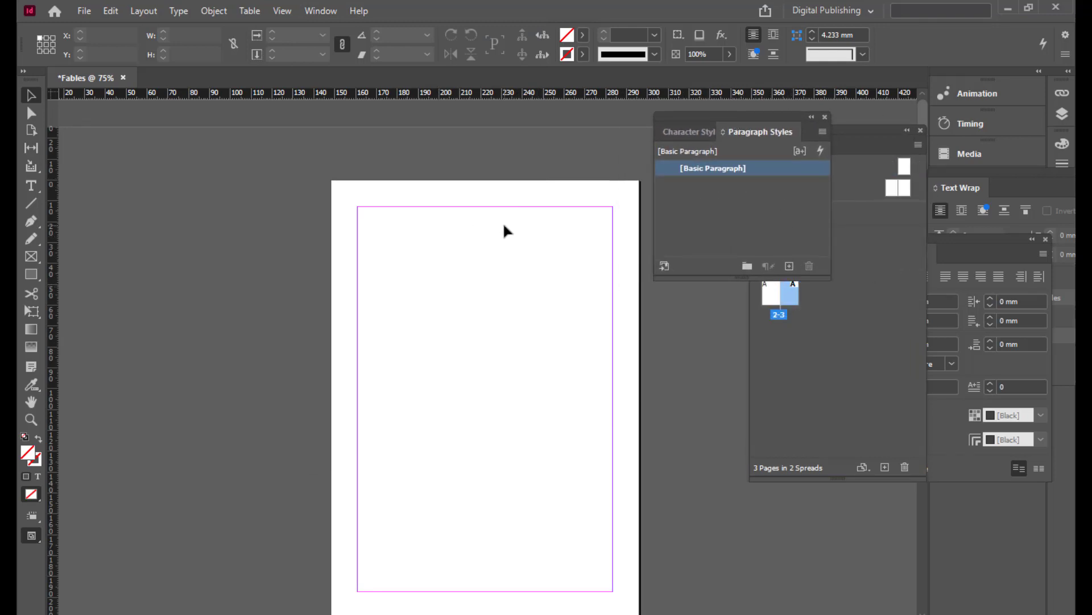
{"action": "scroll", "coordinate": [504, 226], "scroll_direction": "down", "scroll_amount": 1}
{"action": "scroll", "coordinate": [504, 226], "scroll_direction": "up", "scroll_amount": 1}
{"action": "left_click_drag", "start_coordinate": [700, 116], "coordinate": [758, 116]}
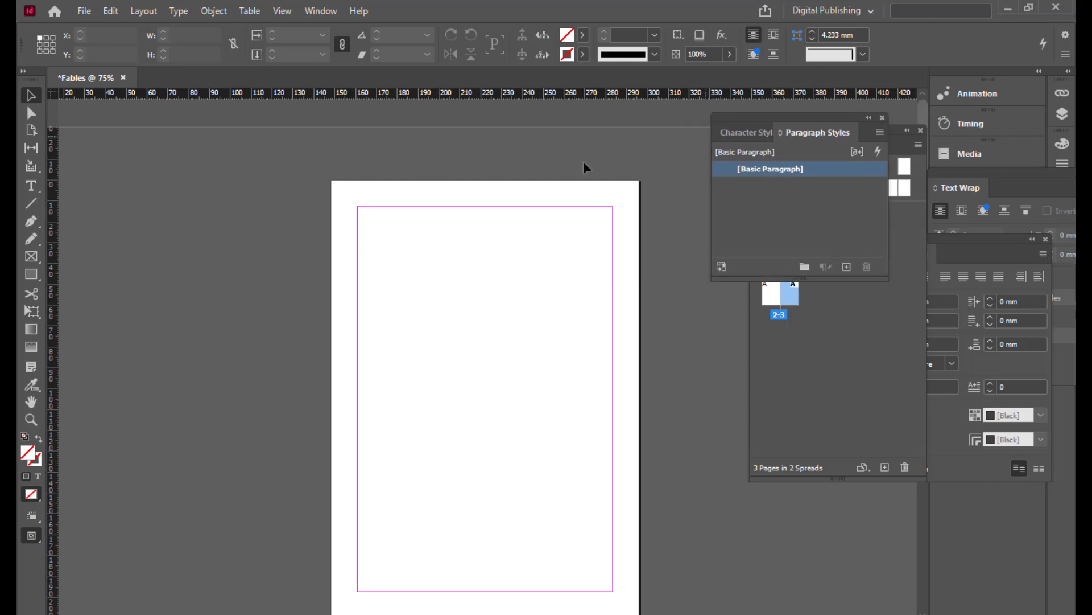
- Draw a text frame about 73 x 16 mm near the top margin of page 1 and enter "Chapter Title" in it
{"action": "left_click", "coordinate": [32, 186]}
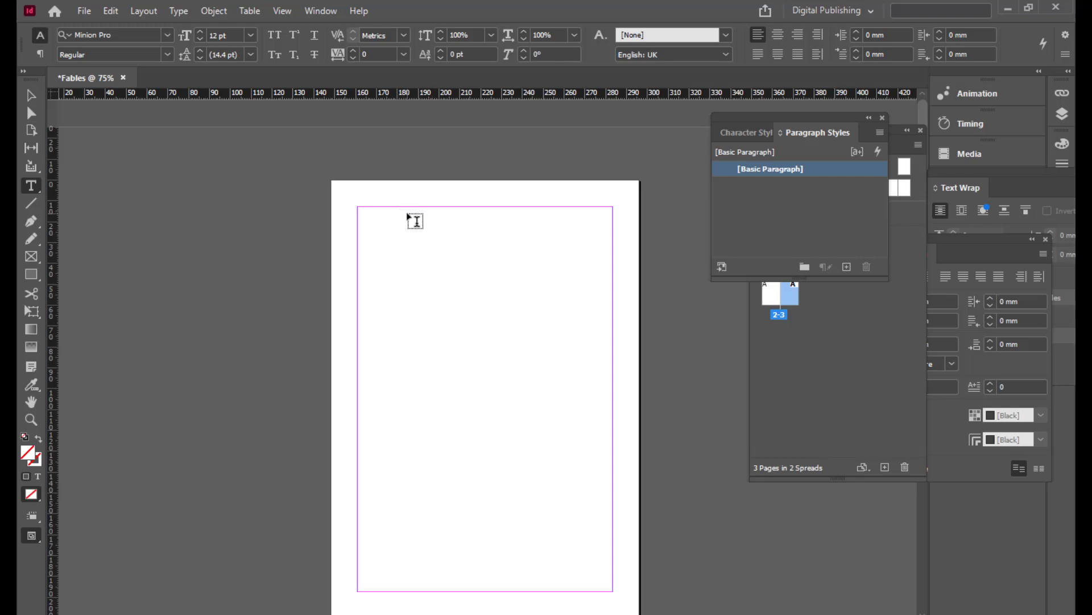
{"action": "left_click_drag", "start_coordinate": [401, 211], "coordinate": [554, 245]}
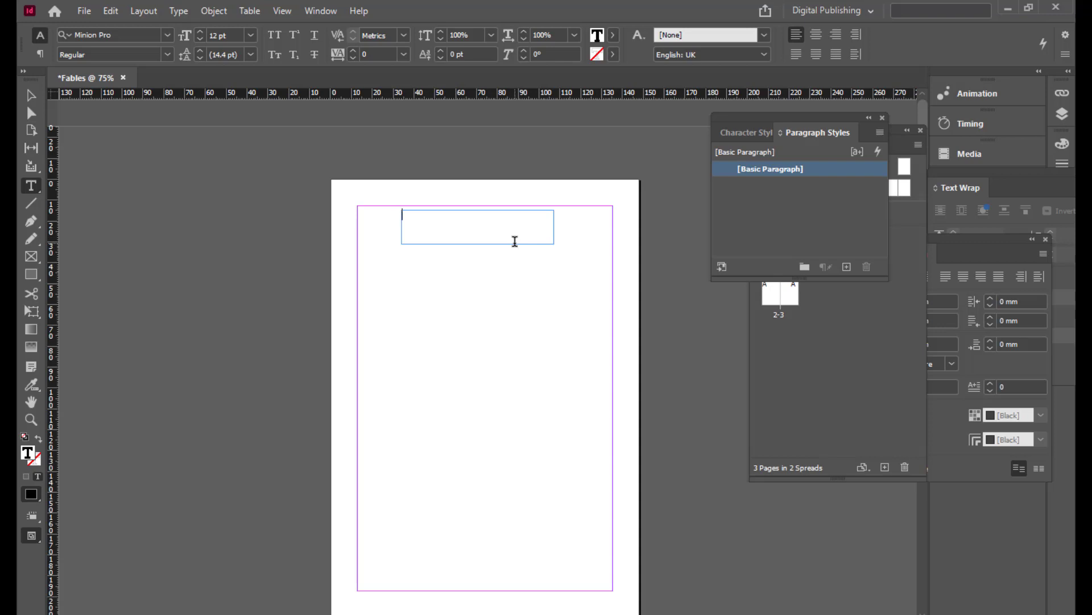
{"action": "type", "text": "Chapter Title"}
- Set the "Chapter Title" text to Times New Roman Bold at 30 pt
{"action": "left_click_drag", "start_coordinate": [460, 216], "coordinate": [404, 214]}
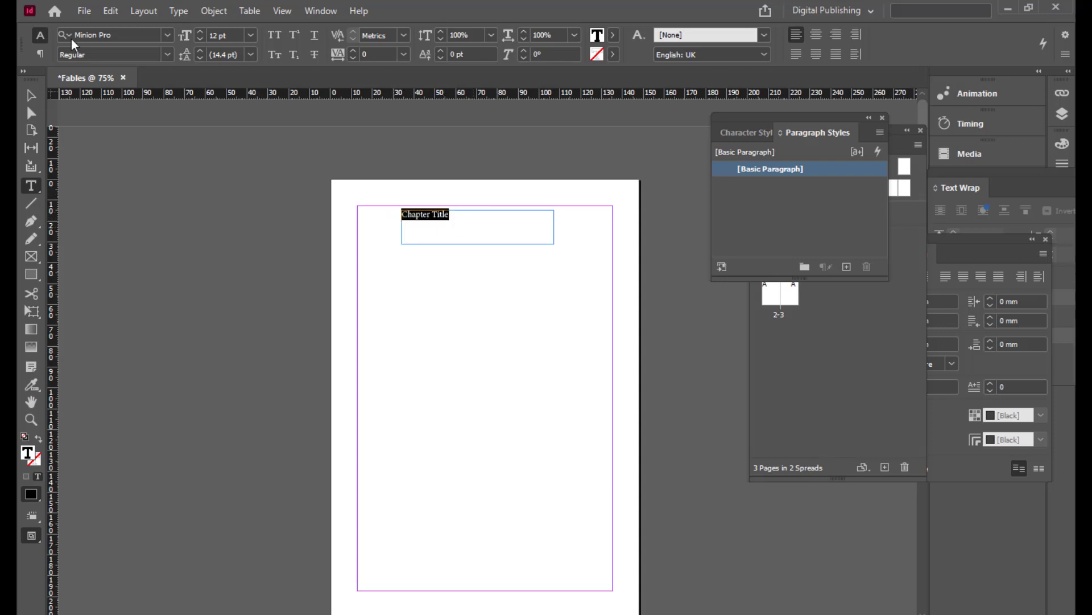
{"action": "left_click", "coordinate": [121, 33]}
{"action": "type", "text": "Tim"}
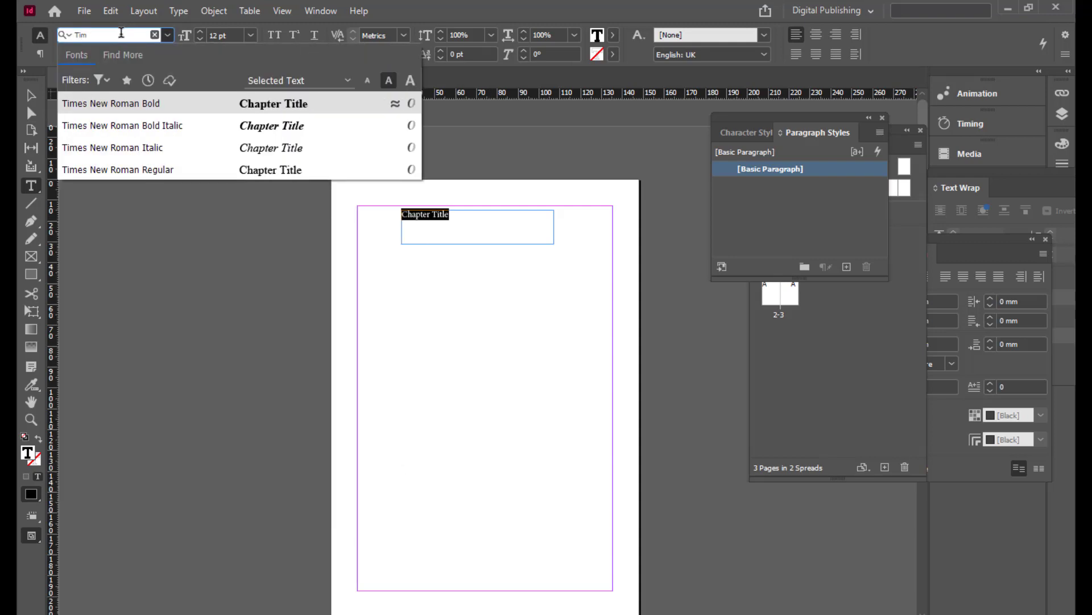
{"action": "left_click", "coordinate": [134, 104]}
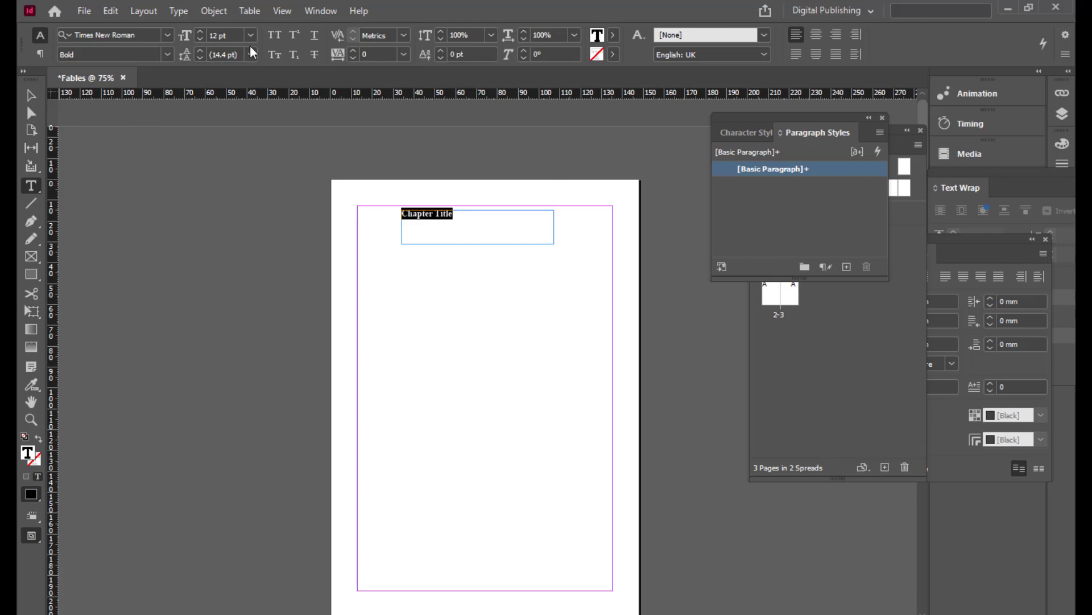
{"action": "left_click", "coordinate": [213, 34]}
{"action": "key", "text": "Up"}
{"action": "key", "text": "Up"}
{"action": "key", "text": "Up"}
{"action": "key", "text": "Up"}
{"action": "key", "text": "Up"}
{"action": "key", "text": "Up"}
{"action": "key", "text": "Up"}
{"action": "key", "text": "Up"}
{"action": "key", "text": "Up"}
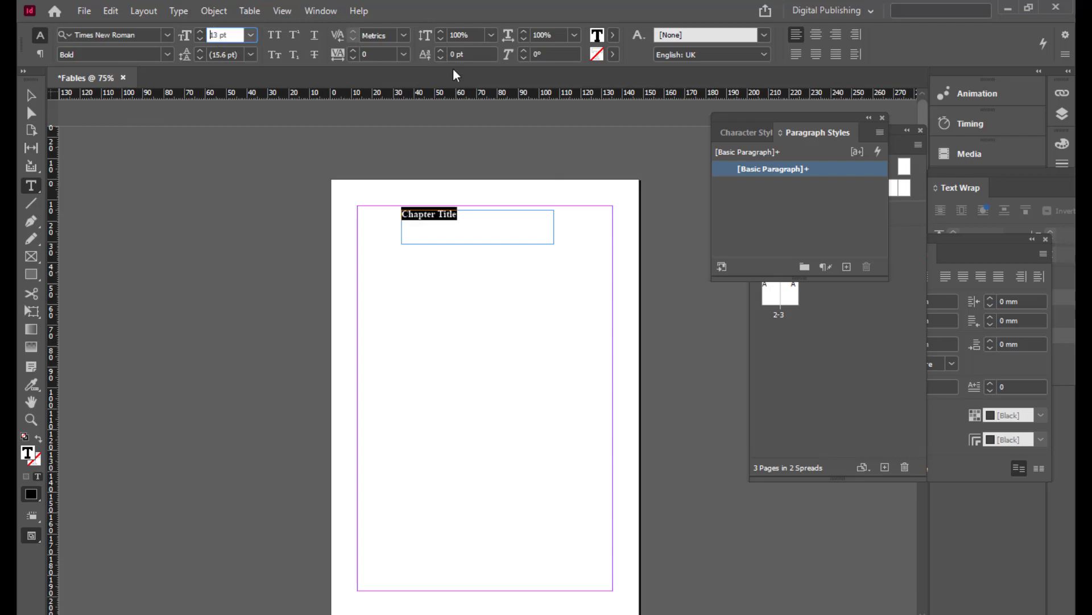
{"action": "key", "text": "Up"}
{"action": "key", "text": "Up"}
{"action": "key", "text": "Up"}
{"action": "key", "text": "Up"}
{"action": "key", "text": "Up"}
{"action": "key", "text": "Up"}
{"action": "key", "text": "Up"}
{"action": "key", "text": "Up"}
{"action": "key", "text": "Up"}
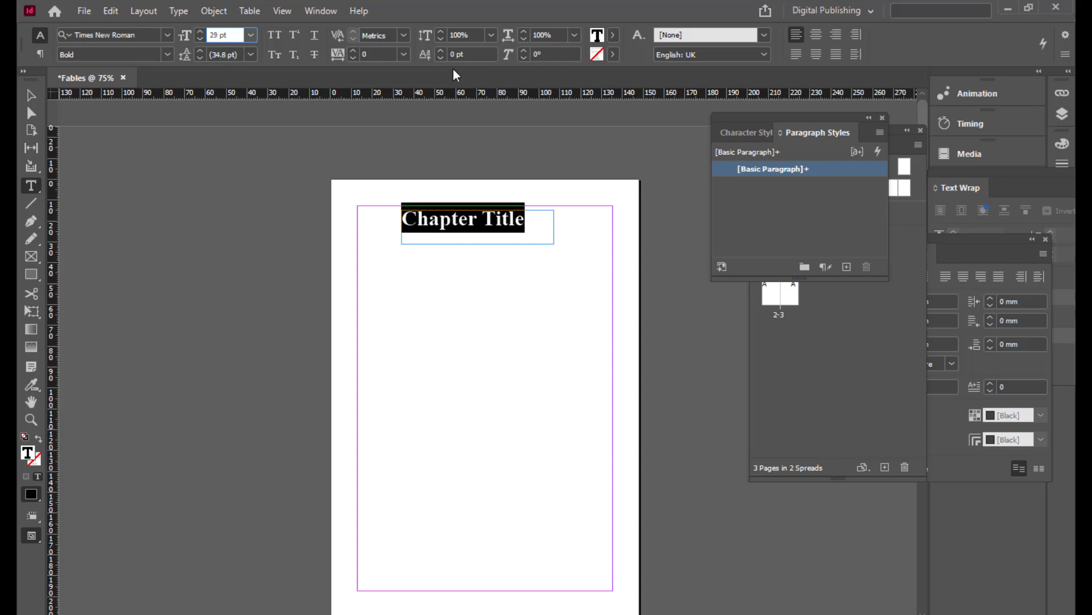
- Centre-align the chapter title in red C=15 M=100 Y=100 K=0 and centre its frame horizontally between the page margins
{"action": "left_click", "coordinate": [815, 37]}
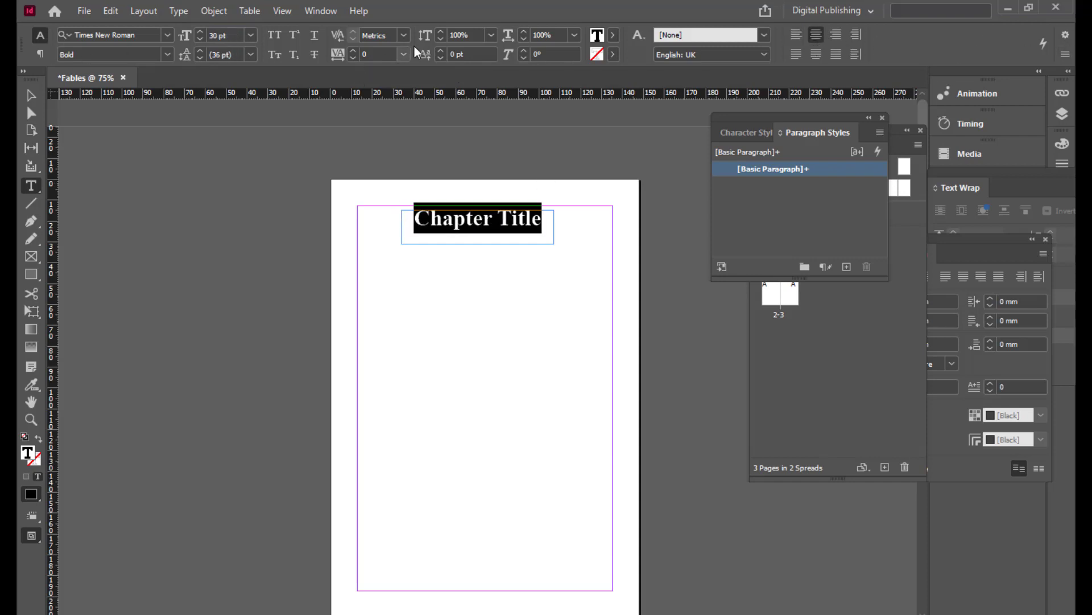
{"action": "left_click", "coordinate": [614, 35]}
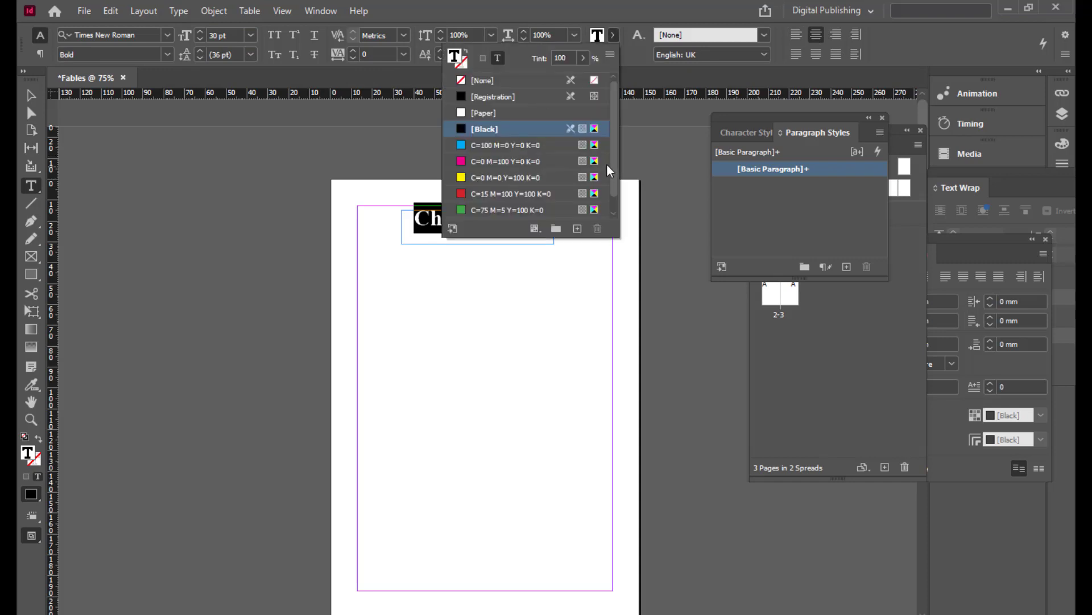
{"action": "left_click", "coordinate": [465, 194]}
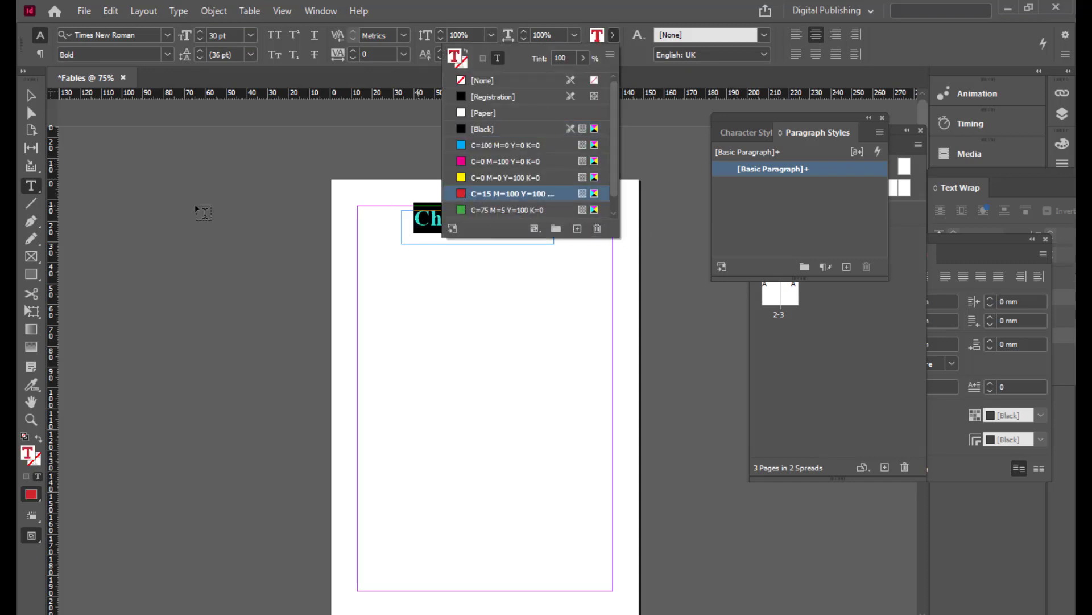
{"action": "left_click", "coordinate": [32, 96]}
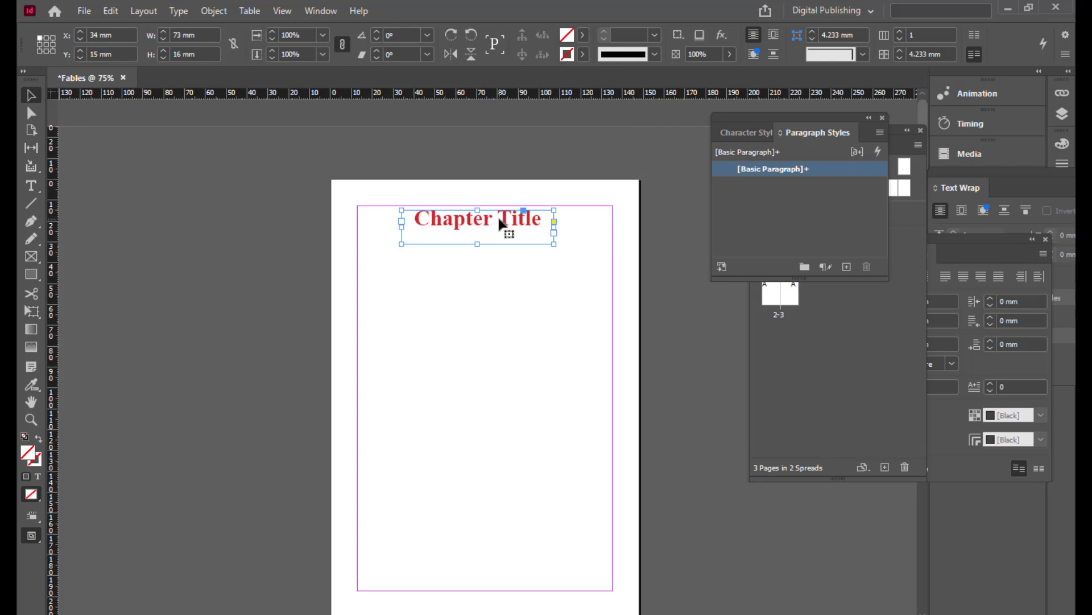
{"action": "left_click_drag", "start_coordinate": [506, 224], "coordinate": [528, 224]}
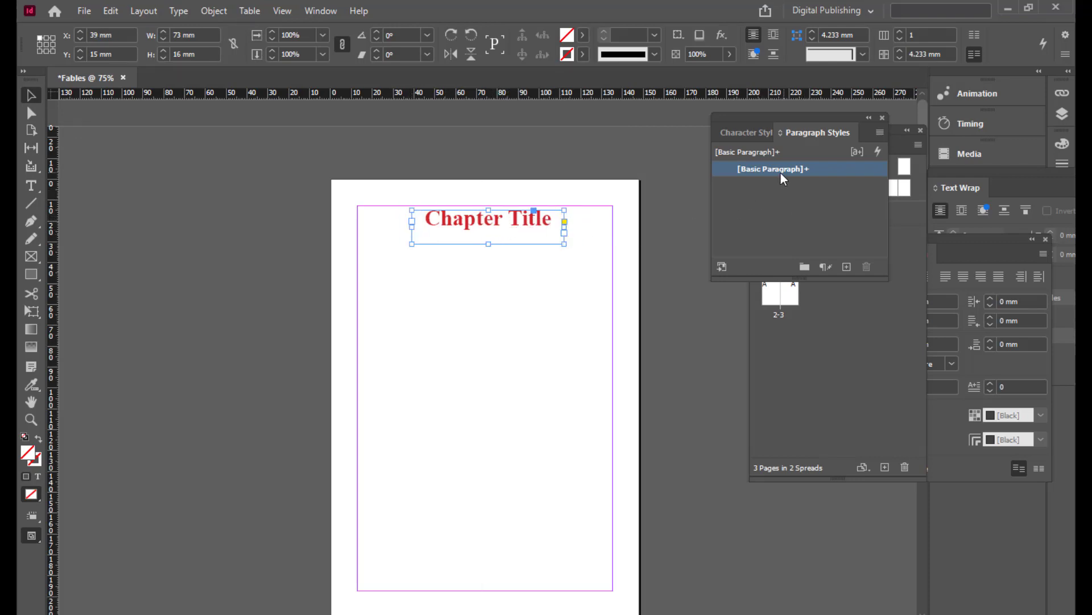
- Create a new paragraph style from the formatted chapter title
{"action": "left_click_drag", "start_coordinate": [788, 112], "coordinate": [764, 118]}
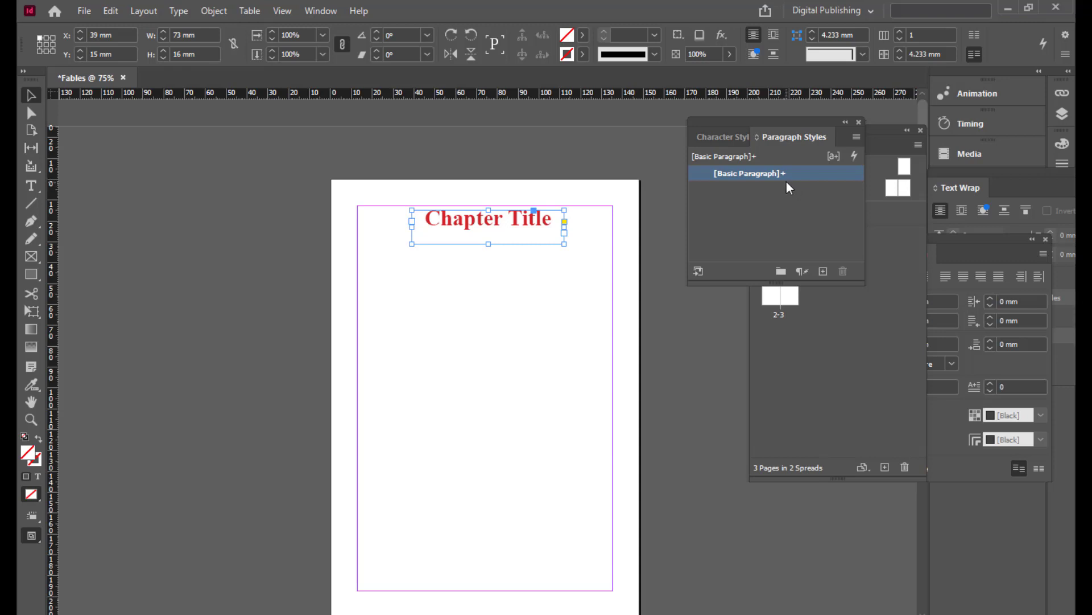
{"action": "mouse_move", "coordinate": [788, 181]}
{"action": "left_click_drag", "start_coordinate": [795, 126], "coordinate": [778, 122]}
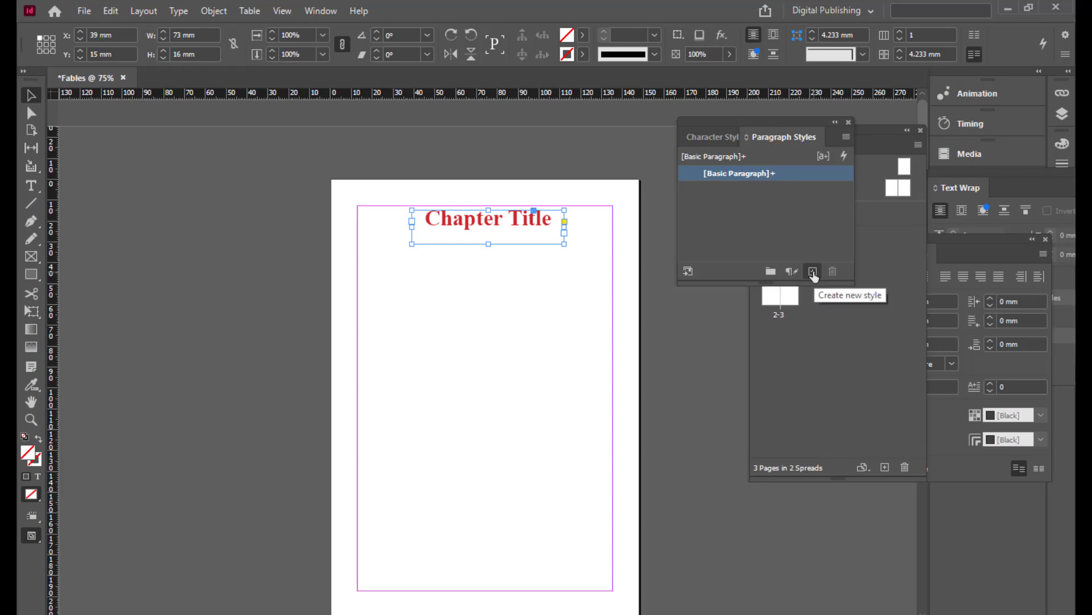
{"action": "left_click", "coordinate": [814, 273]}
{"action": "left_click", "coordinate": [776, 192]}
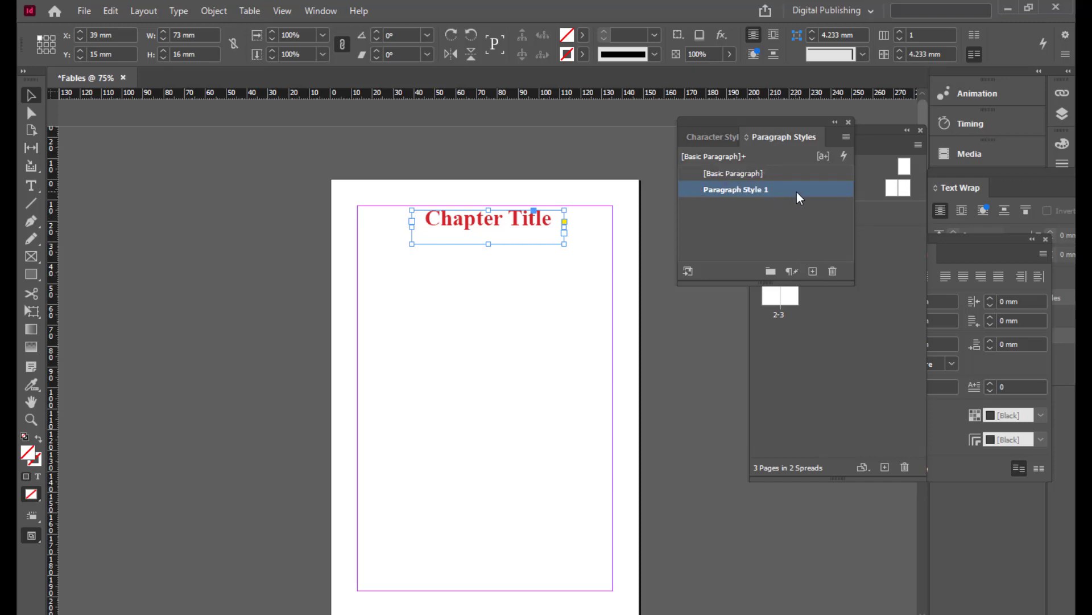
- Apply the new paragraph style to the chapter title and rename the style as chaptertitle
{"action": "left_click", "coordinate": [795, 191]}
{"action": "left_click", "coordinate": [819, 191]}
{"action": "double_click", "coordinate": [818, 191]}
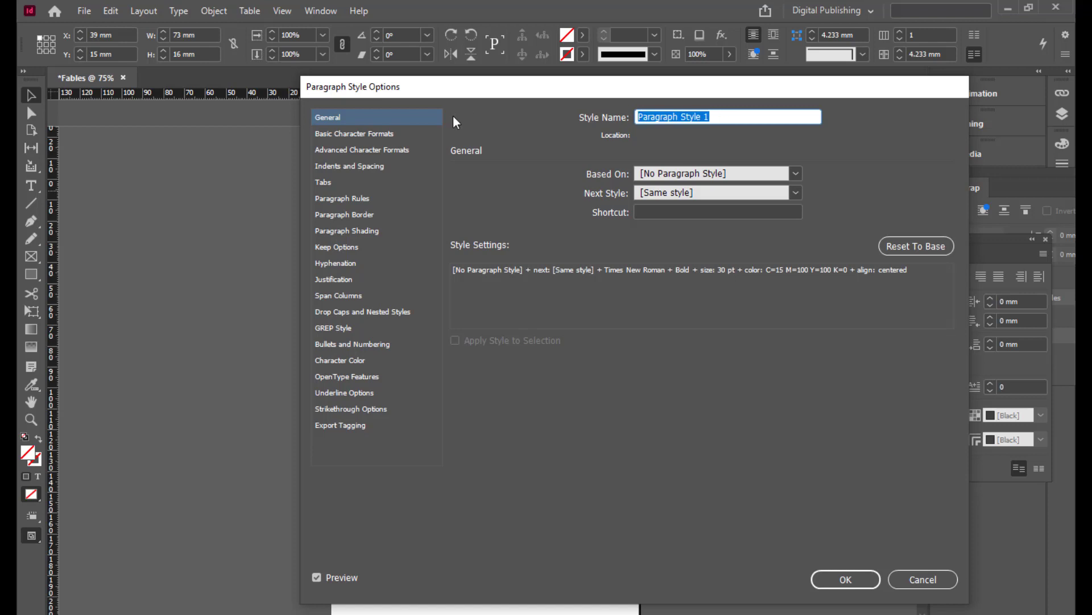
{"action": "type", "text": "chapt"}
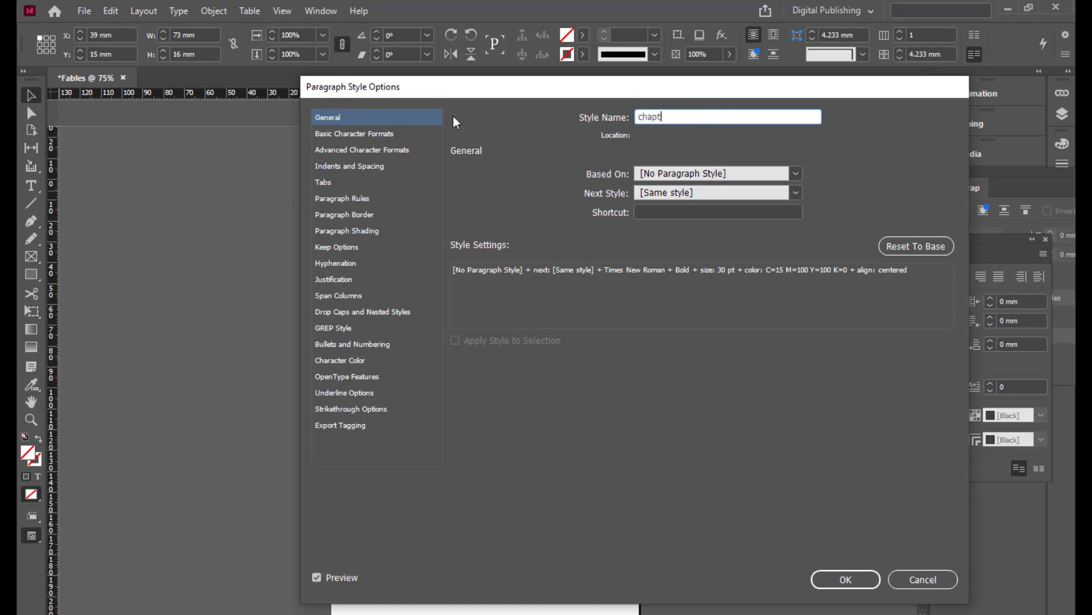
{"action": "type", "text": "ertitle"}
{"action": "left_click_drag", "start_coordinate": [578, 85], "coordinate": [335, 47]}
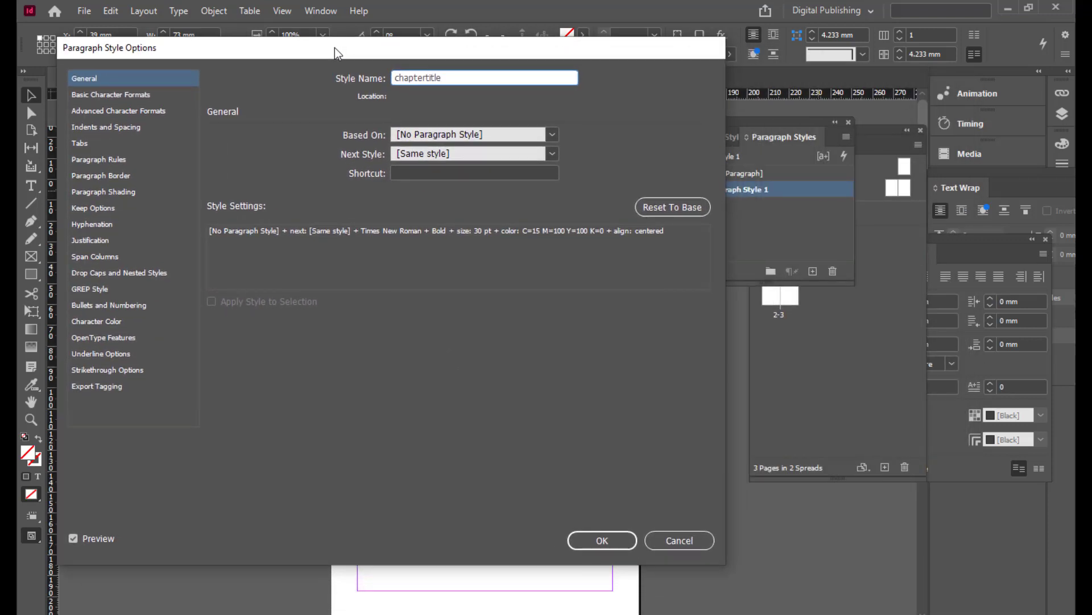
{"action": "left_click_drag", "start_coordinate": [431, 41], "coordinate": [342, 30]}
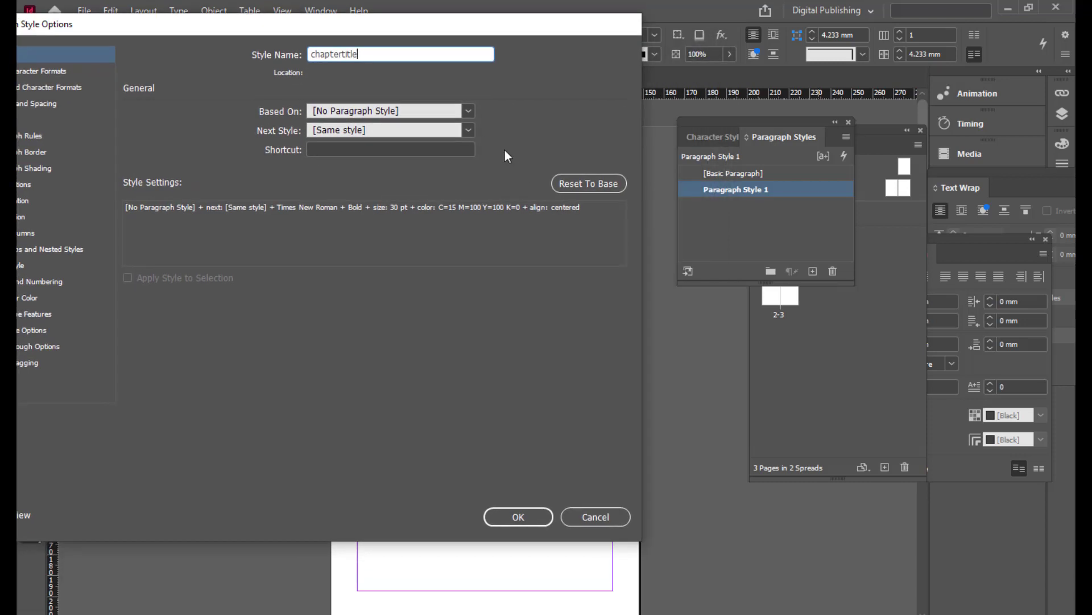
{"action": "left_click_drag", "start_coordinate": [422, 26], "coordinate": [448, 25]}
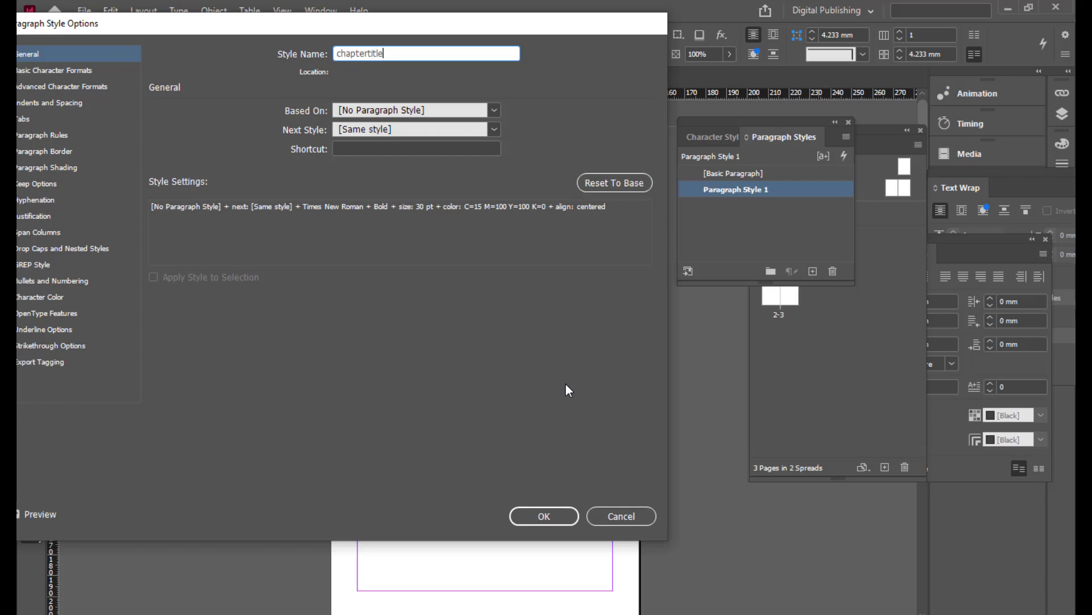
{"action": "left_click", "coordinate": [541, 516]}
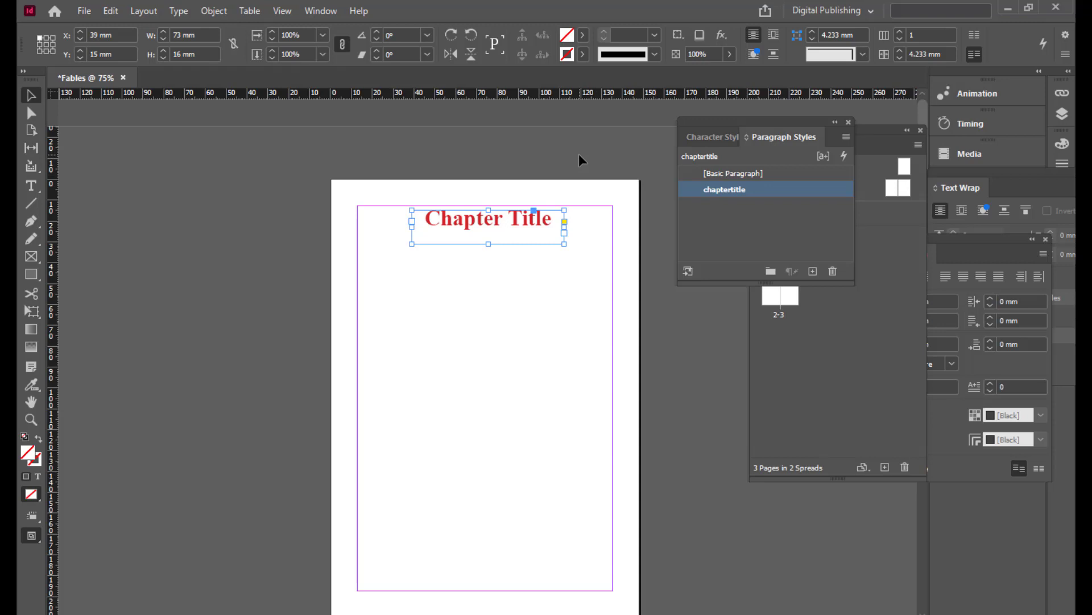
- Draw a text frame about 122.6 x 155.3 mm below the chapter title, spanning the margins, and fill it with placeholder text
{"action": "left_click", "coordinate": [29, 187]}
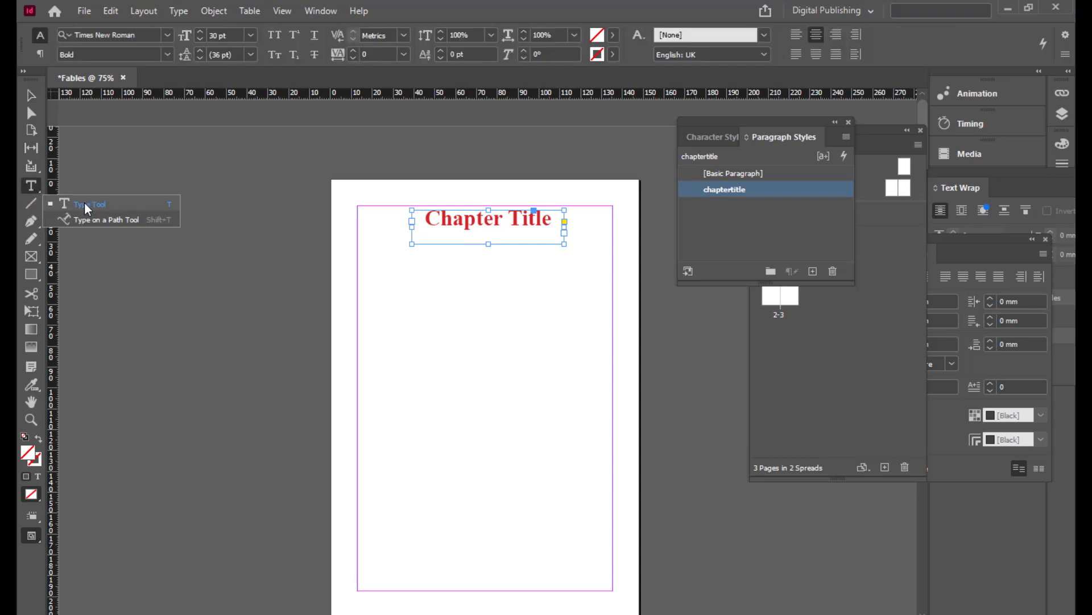
{"action": "left_click", "coordinate": [84, 203]}
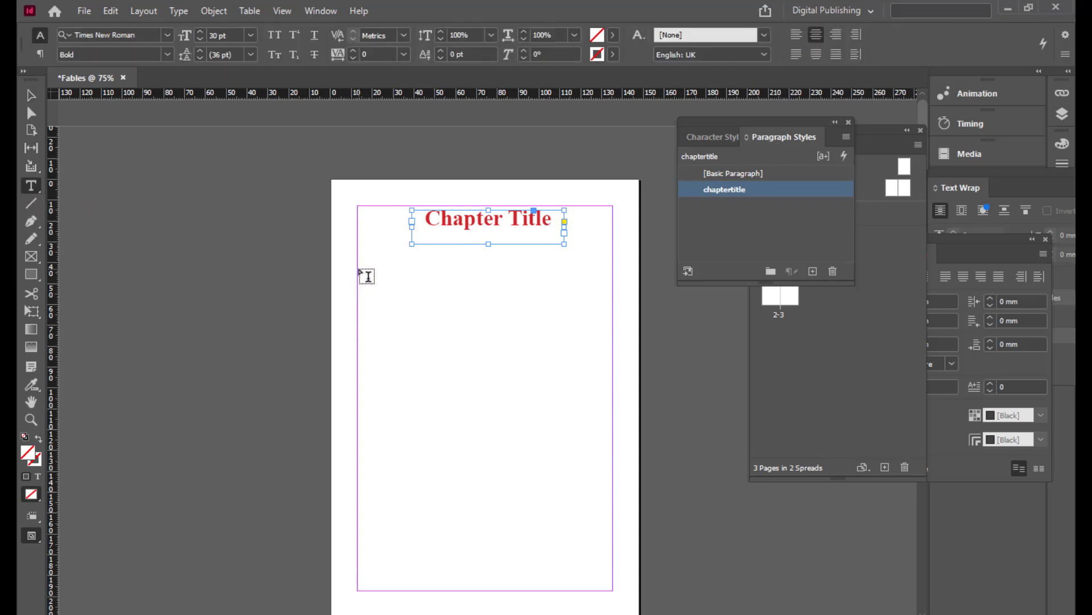
{"action": "left_click_drag", "start_coordinate": [358, 267], "coordinate": [613, 595]}
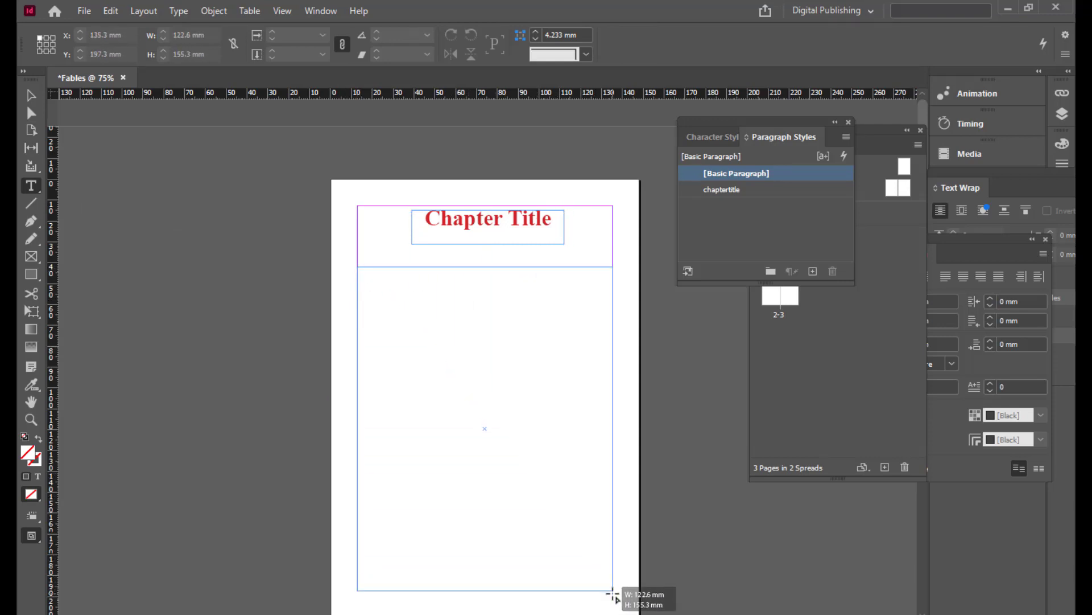
{"action": "left_click_drag", "start_coordinate": [613, 594], "coordinate": [610, 589]}
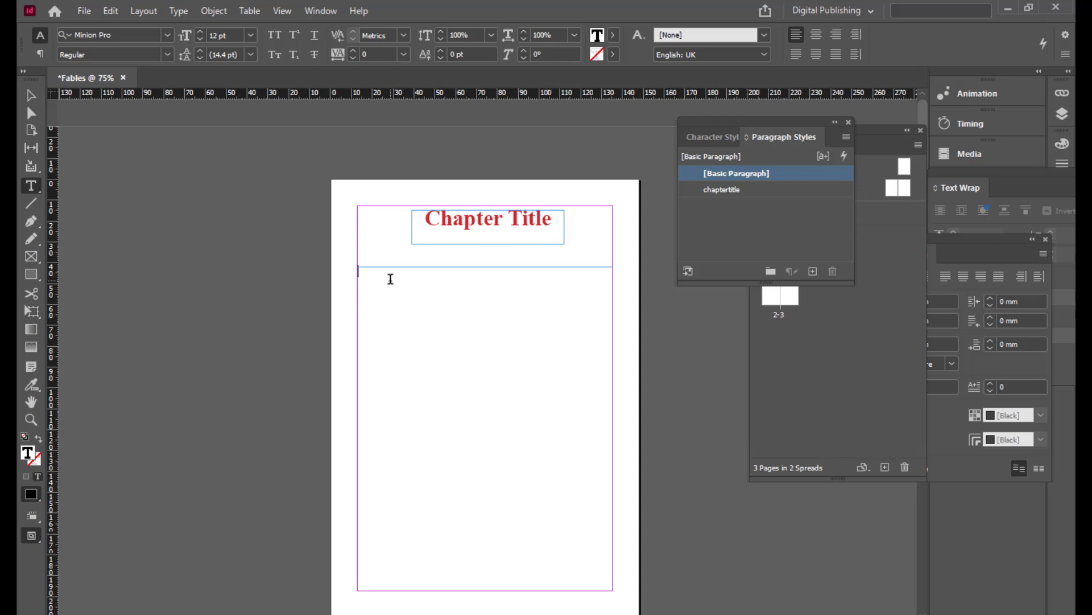
{"action": "right_click", "coordinate": [386, 272]}
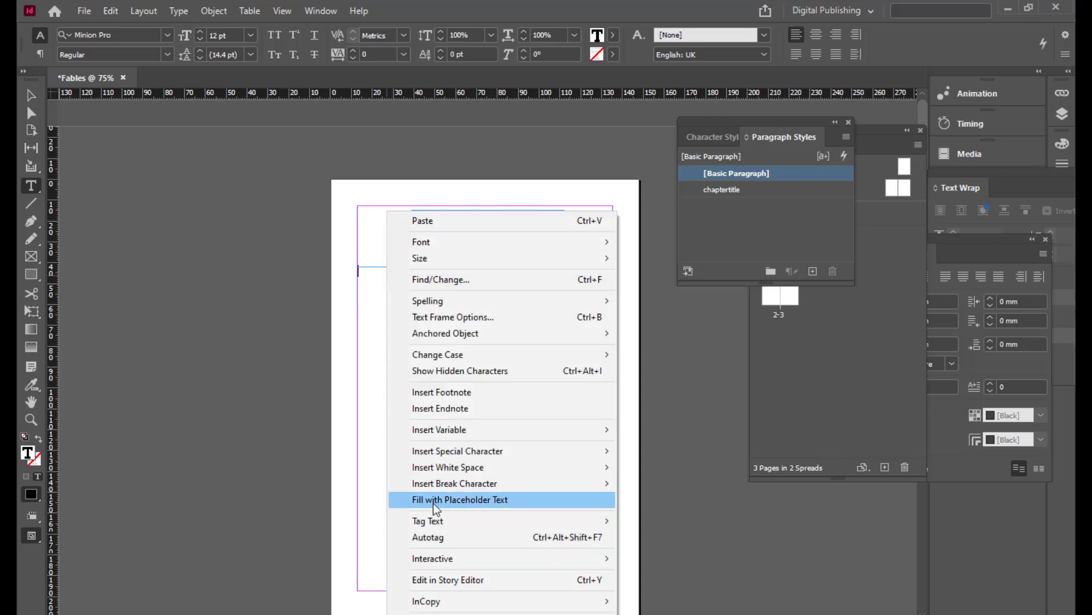
{"action": "left_click", "coordinate": [463, 499]}
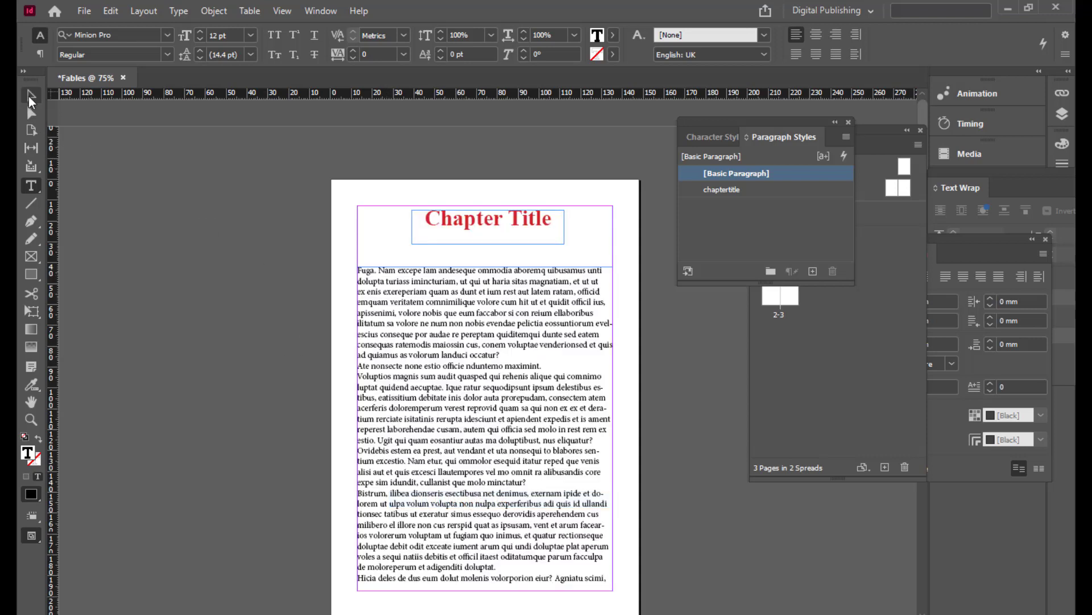
- Set all the placeholder body text to Times New Roman Bold
{"action": "left_click", "coordinate": [31, 100]}
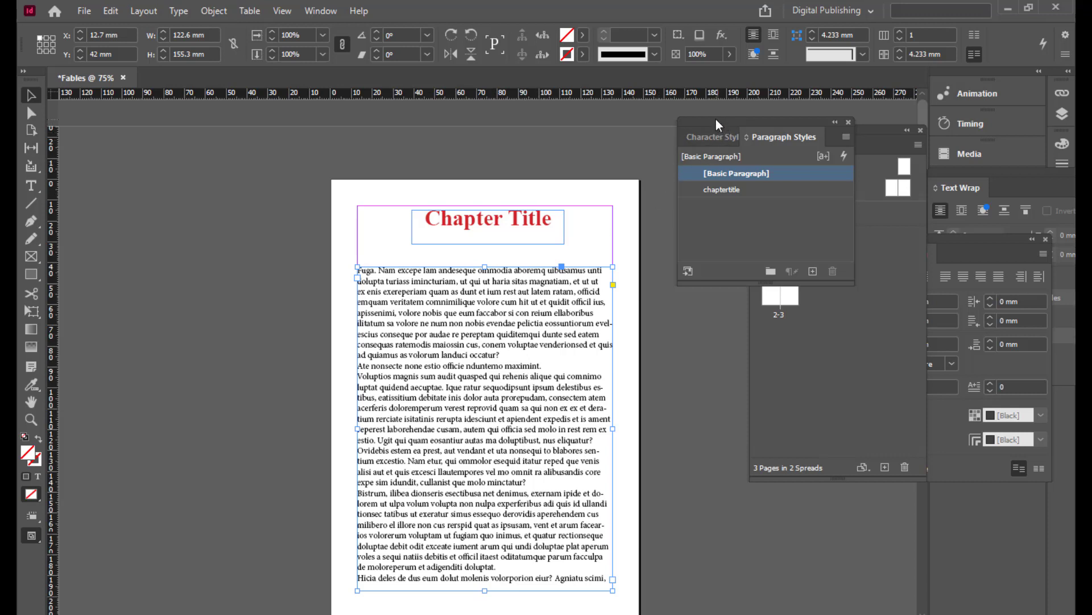
{"action": "key", "text": "t"}
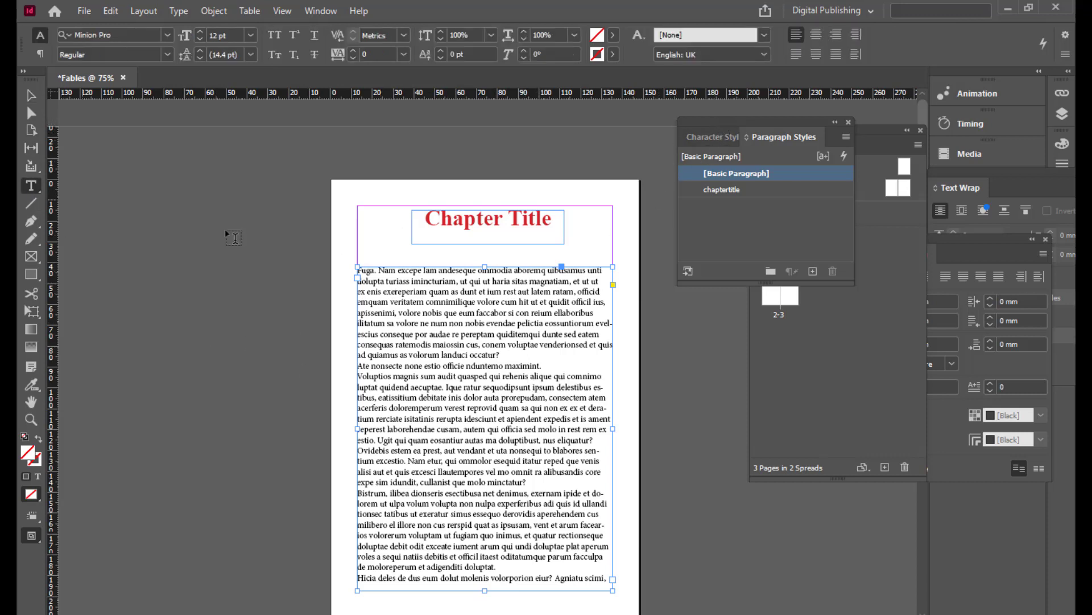
{"action": "left_click_drag", "start_coordinate": [358, 270], "coordinate": [616, 600]}
{"action": "left_click", "coordinate": [128, 34]}
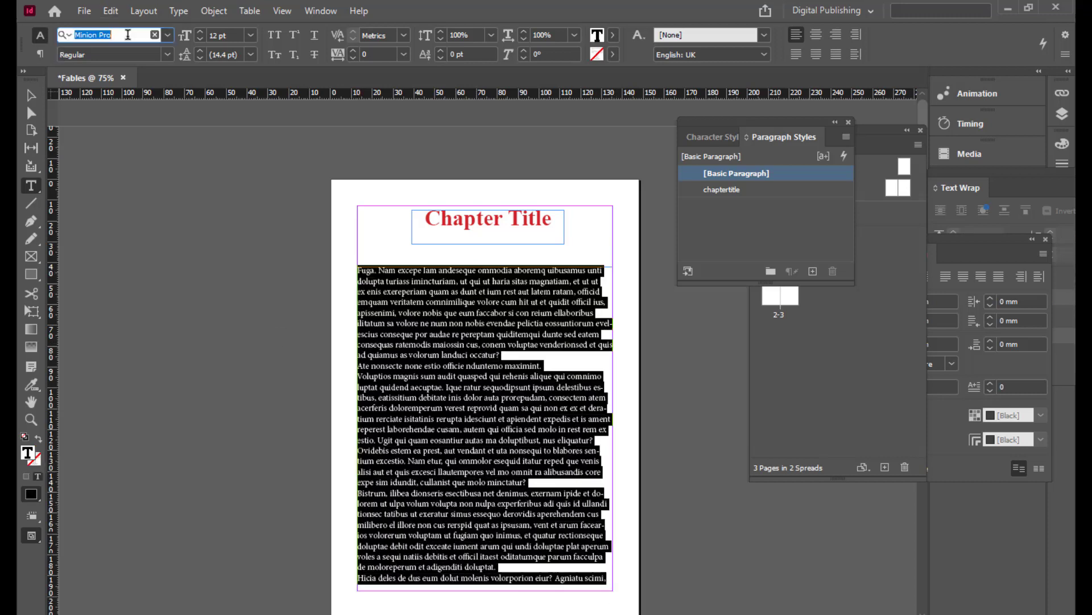
{"action": "key", "text": "BackSpace"}
{"action": "type", "text": "Tim"}
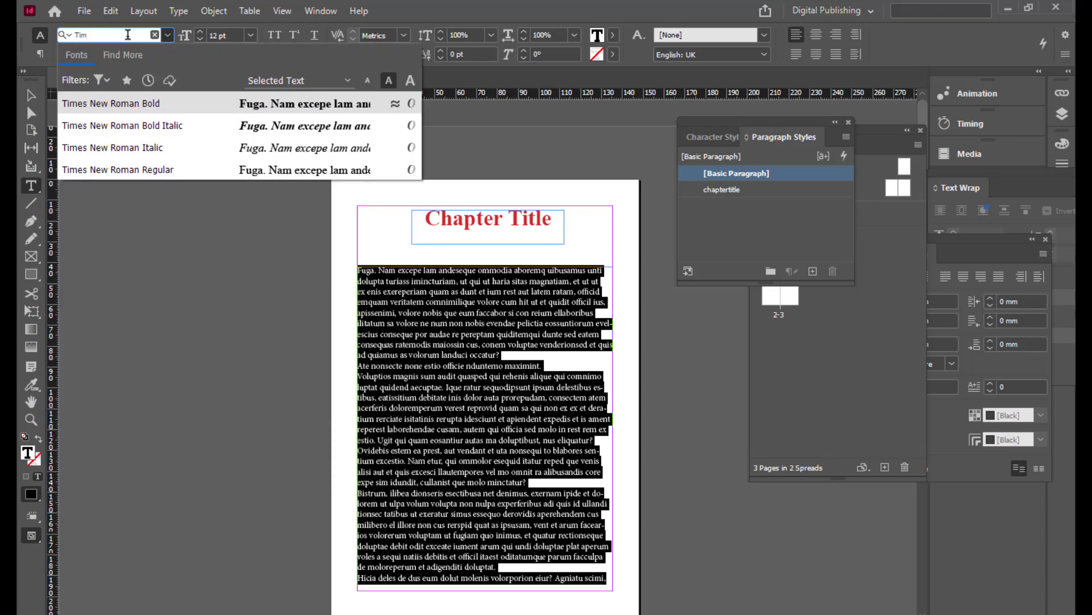
{"action": "left_click", "coordinate": [138, 108]}
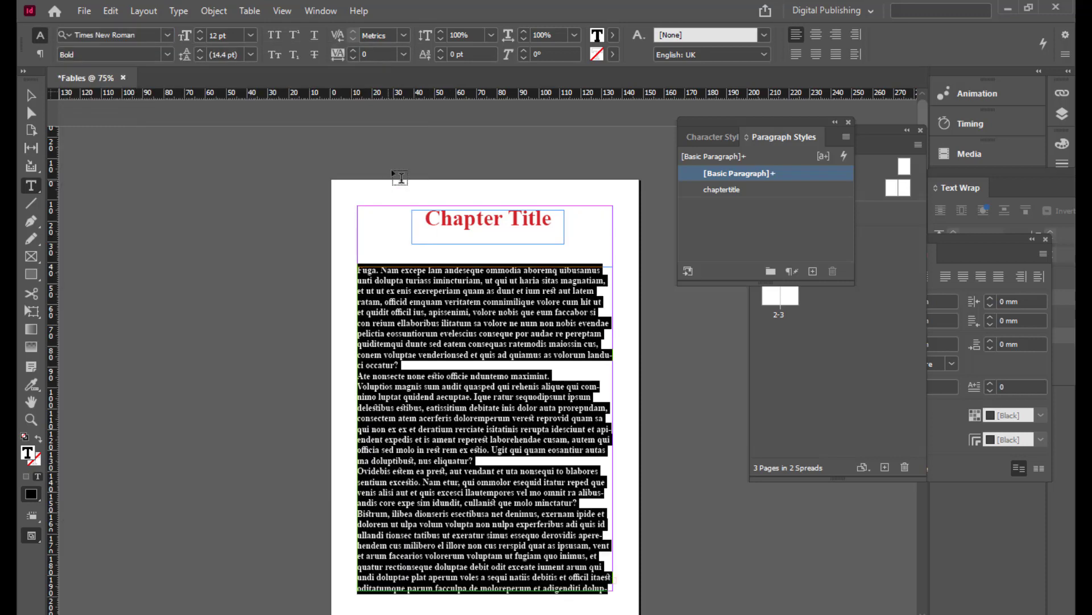
- Set the body text size to 18 pt and justify it with the last line aligned left
{"action": "left_click", "coordinate": [215, 35]}
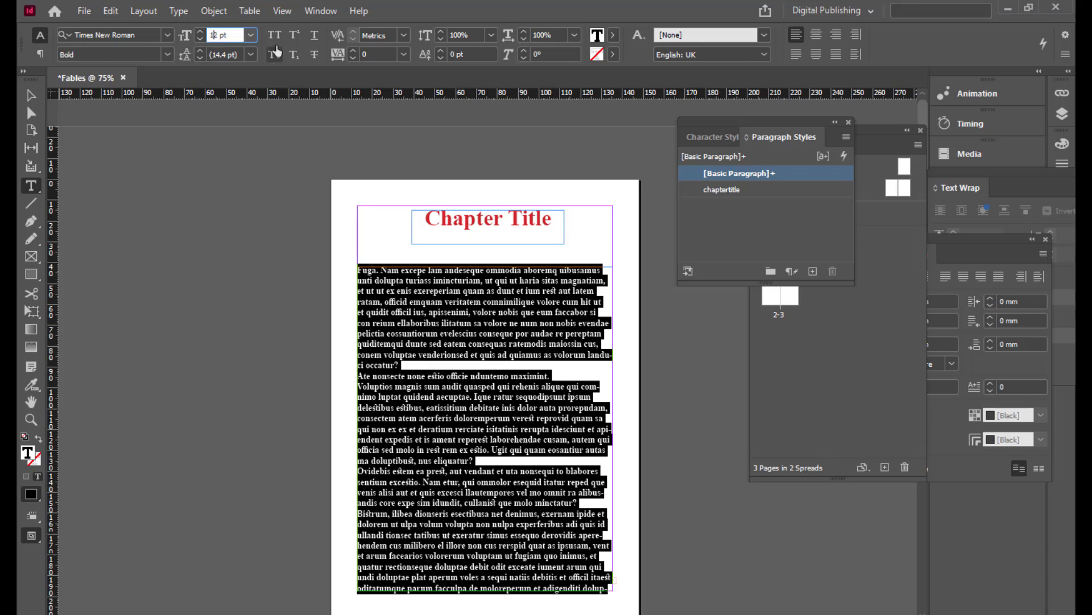
{"action": "key", "text": "Up"}
{"action": "key", "text": "Up"}
{"action": "key", "text": "Up"}
{"action": "key", "text": "Up"}
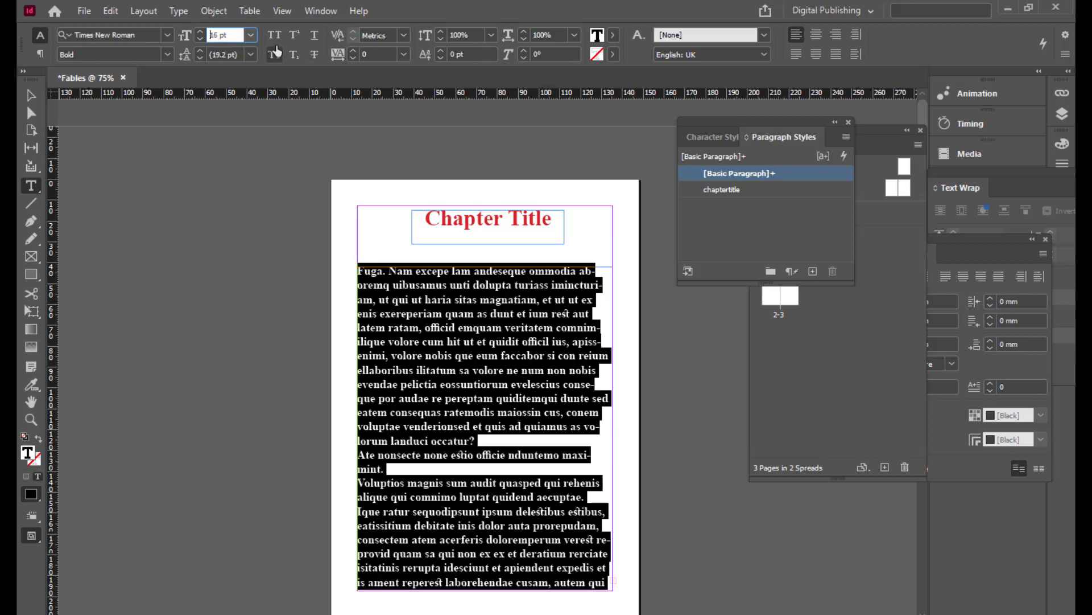
{"action": "key", "text": "Up"}
{"action": "key", "text": "Down"}
{"action": "key", "text": "Up"}
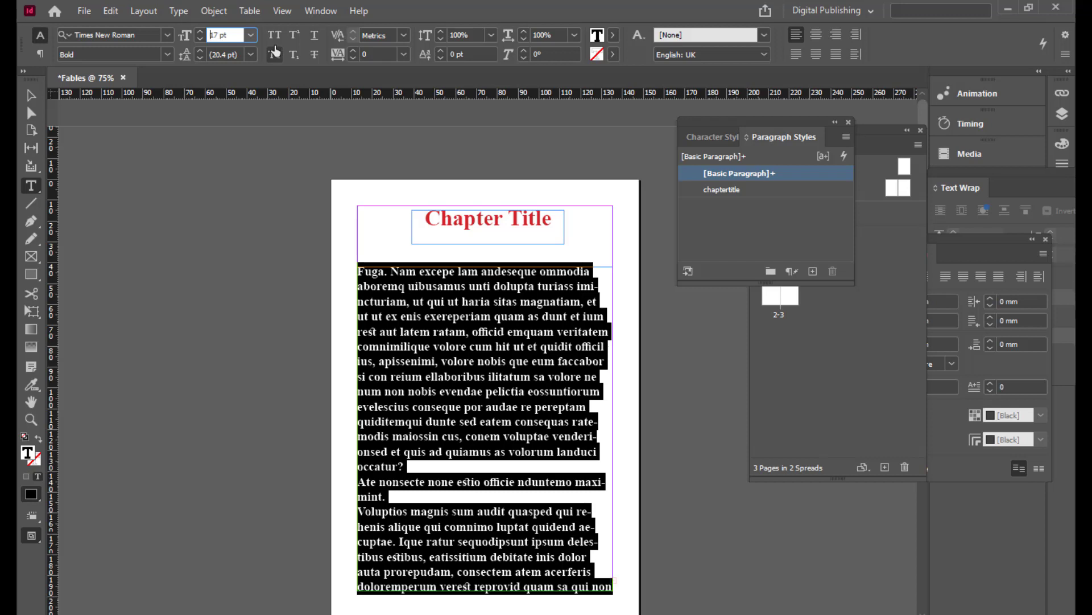
{"action": "key", "text": "Up"}
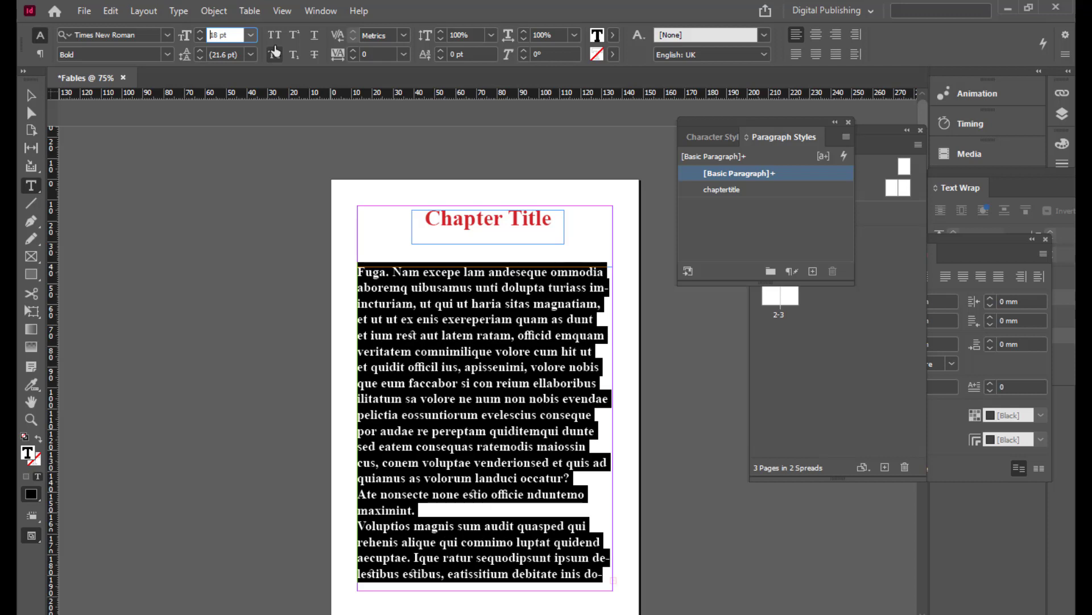
{"action": "left_click", "coordinate": [800, 59]}
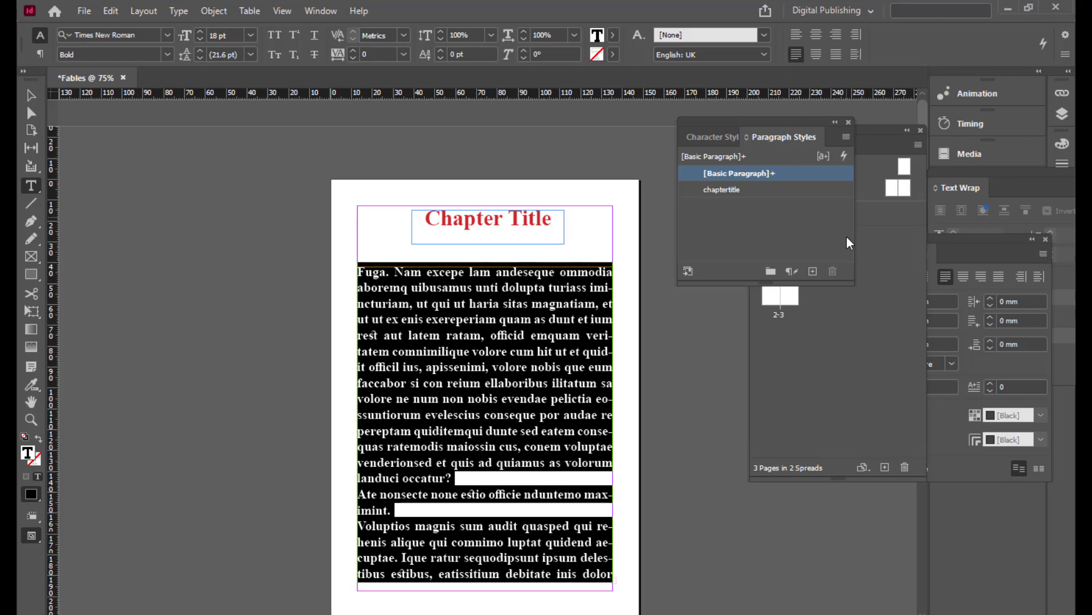
- Create a paragraph style named parastyle from the formatted body text
{"action": "left_click_drag", "start_coordinate": [777, 120], "coordinate": [770, 129]}
{"action": "mouse_move", "coordinate": [762, 182]}
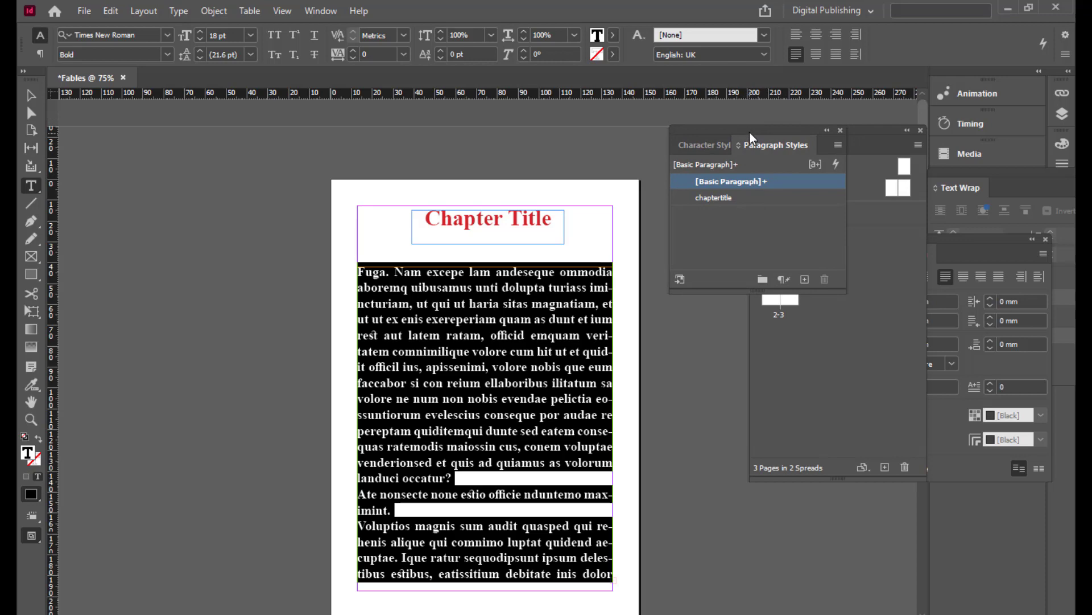
{"action": "left_click_drag", "start_coordinate": [749, 132], "coordinate": [753, 129]}
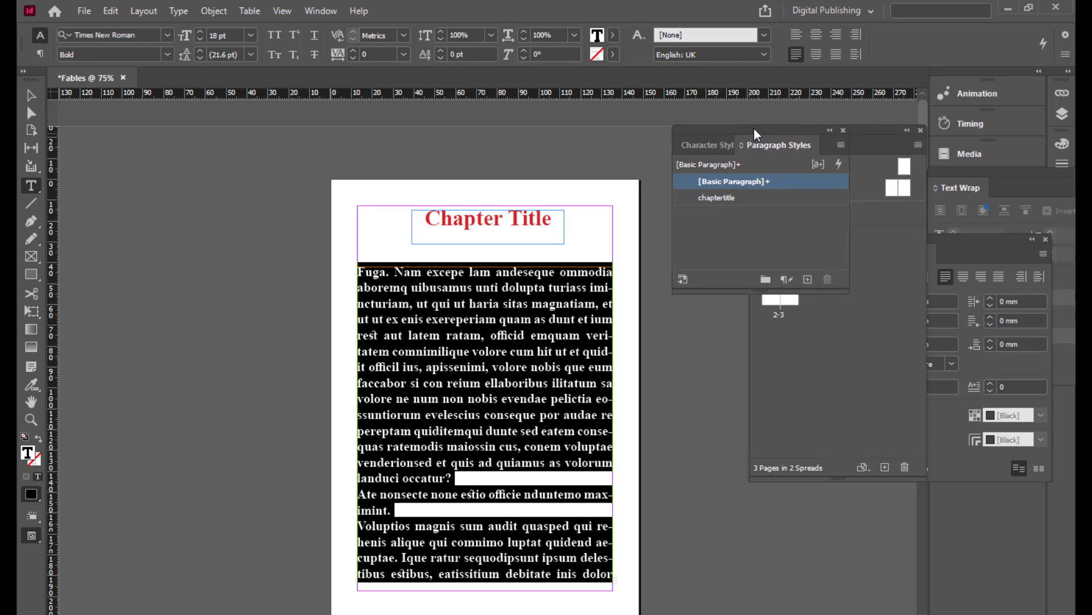
{"action": "left_click", "coordinate": [809, 280]}
{"action": "double_click", "coordinate": [764, 198]}
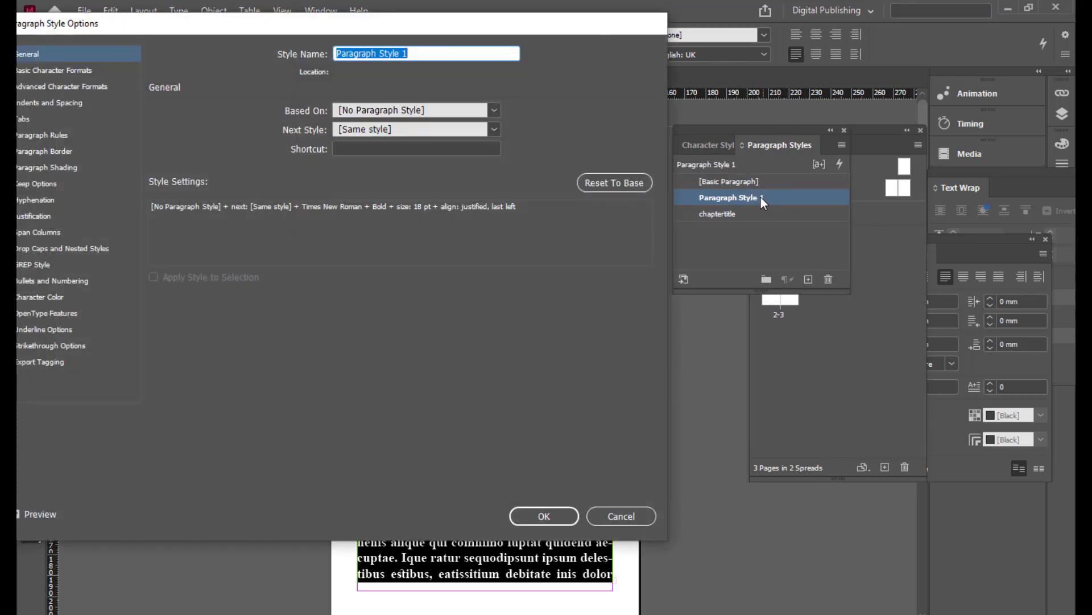
{"action": "left_click_drag", "start_coordinate": [335, 23], "coordinate": [540, 63]}
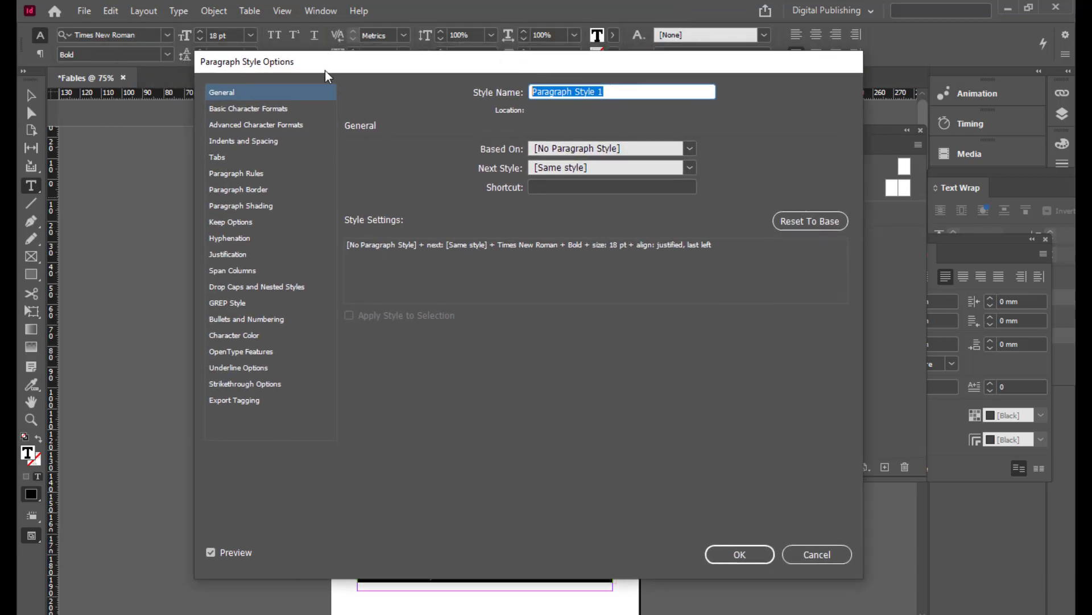
{"action": "type", "text": "parastyle"}
{"action": "left_click_drag", "start_coordinate": [532, 77], "coordinate": [403, 66]}
{"action": "left_click", "coordinate": [586, 540]}
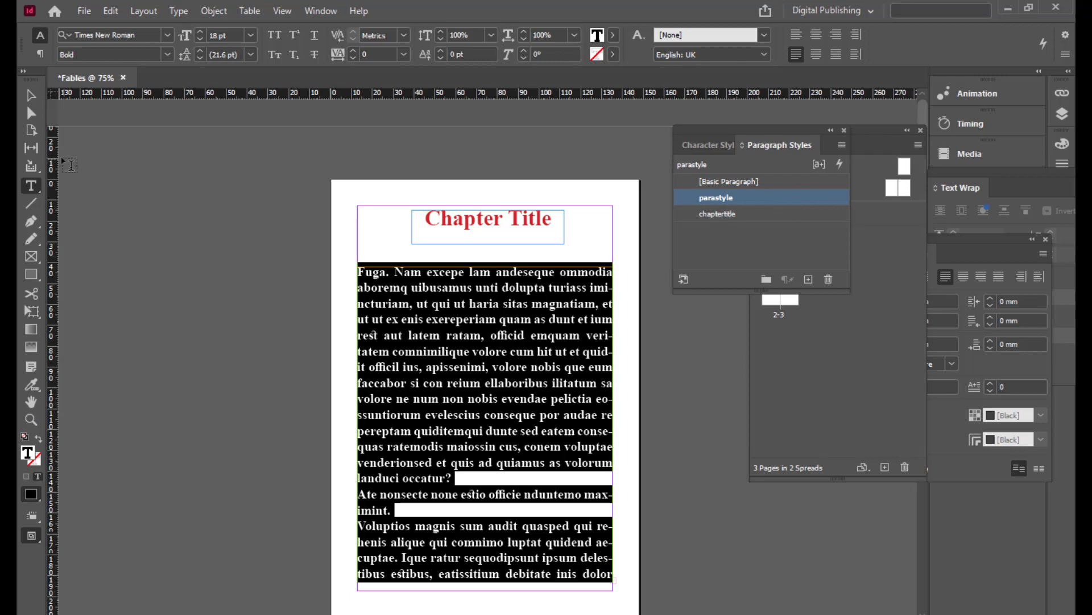
- Delete the chapter title frame and the placeholder text frame from page 1
{"action": "left_click", "coordinate": [31, 96]}
{"action": "left_click", "coordinate": [246, 299]}
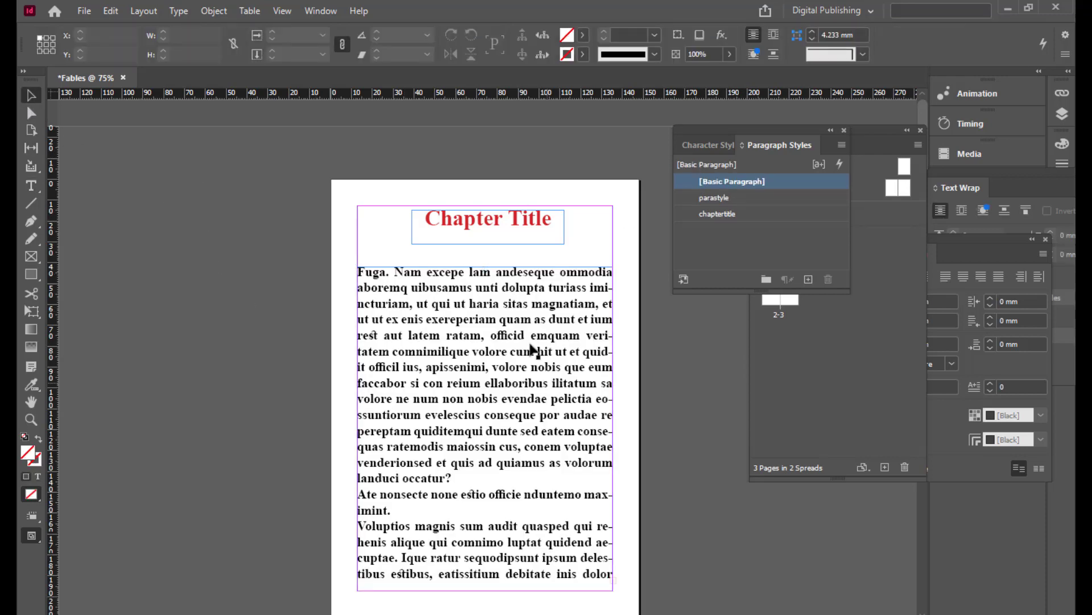
{"action": "left_click", "coordinate": [484, 229]}
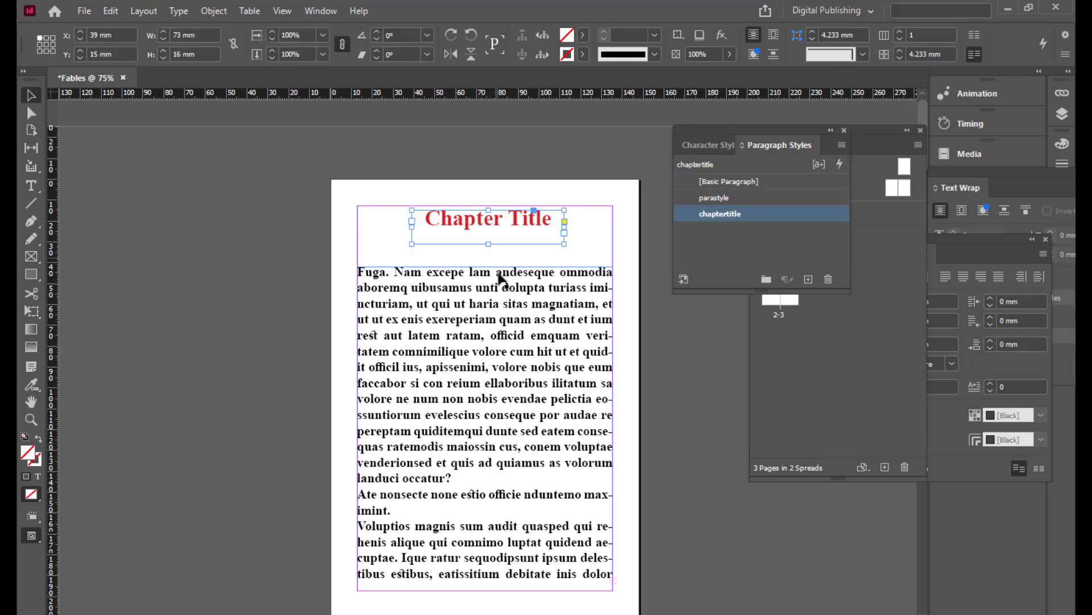
{"action": "key", "text": "Delete"}
{"action": "left_click", "coordinate": [480, 298]}
{"action": "key", "text": "Delete"}
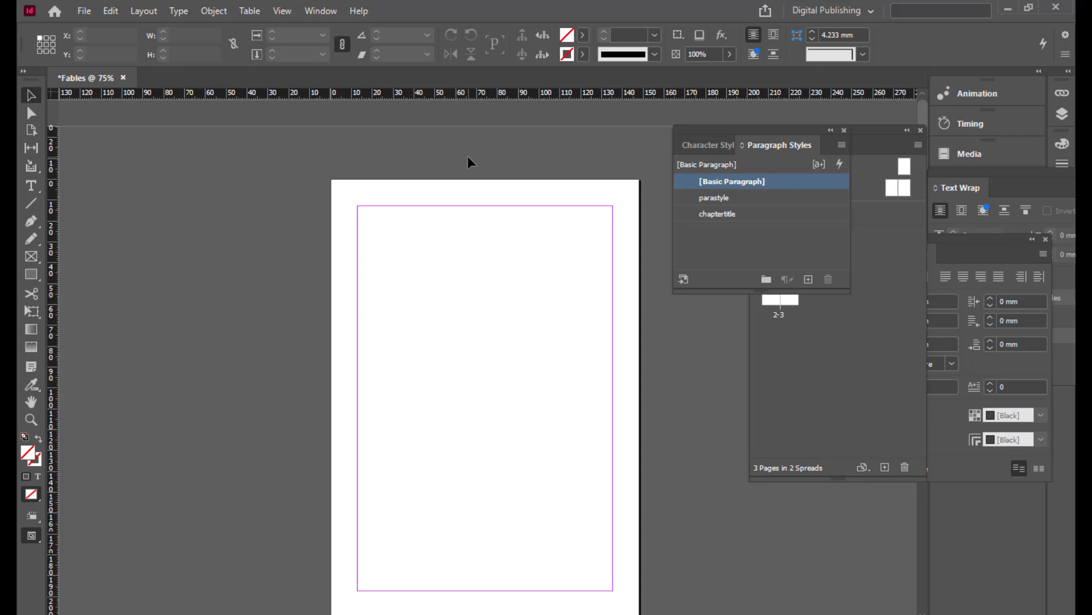
{"action": "left_click_drag", "start_coordinate": [766, 135], "coordinate": [740, 127]}
{"action": "double_click", "coordinate": [778, 193]}
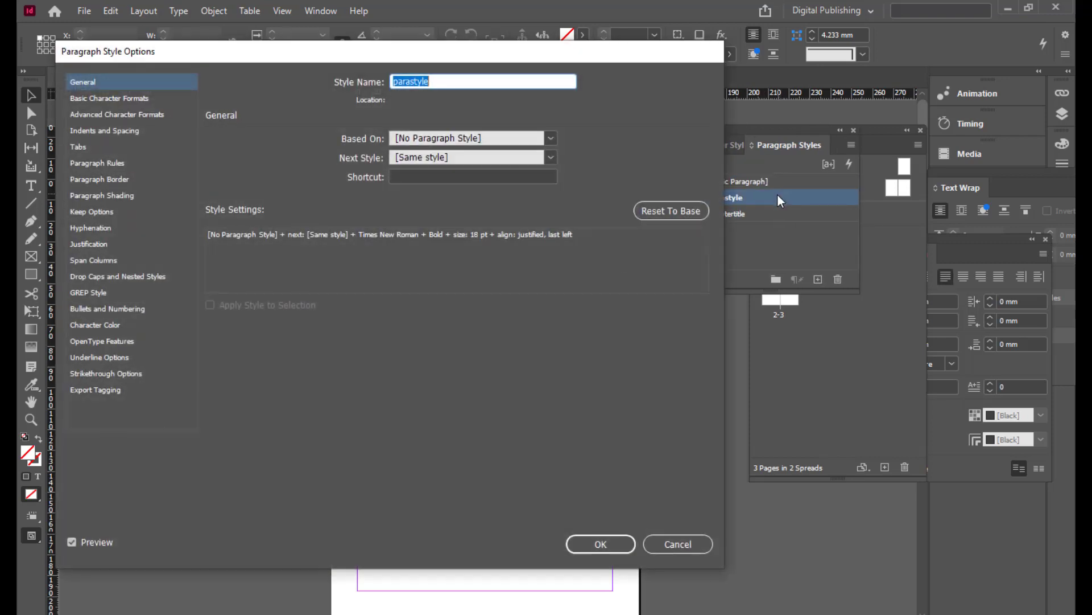
{"action": "left_click_drag", "start_coordinate": [374, 56], "coordinate": [541, 33]}
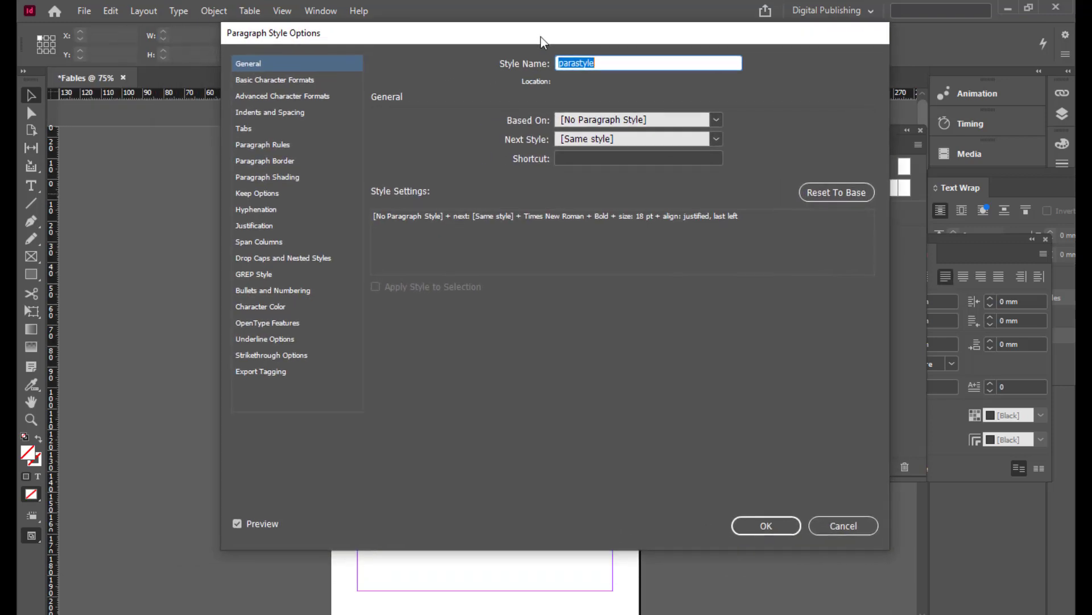
{"action": "left_click", "coordinate": [277, 367]}
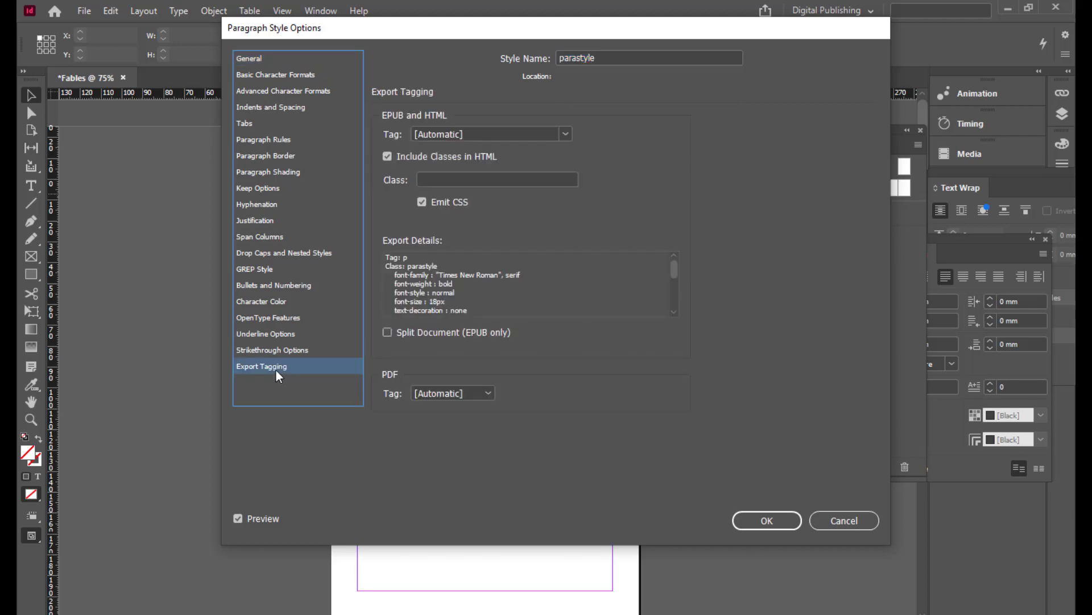
{"action": "left_click_drag", "start_coordinate": [563, 28], "coordinate": [408, 28]}
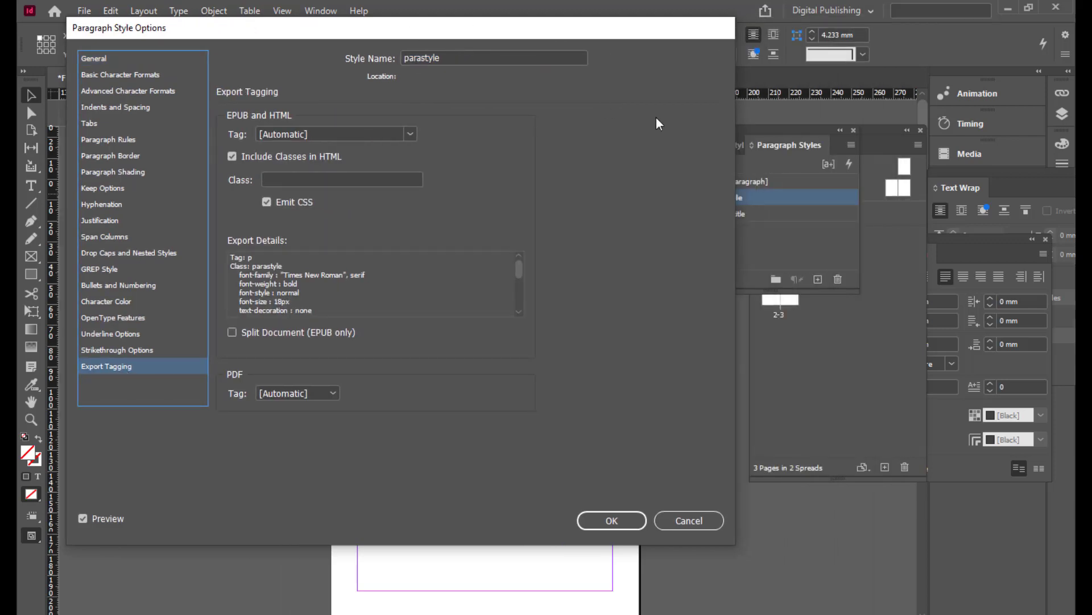
{"action": "left_click_drag", "start_coordinate": [627, 36], "coordinate": [501, 20]}
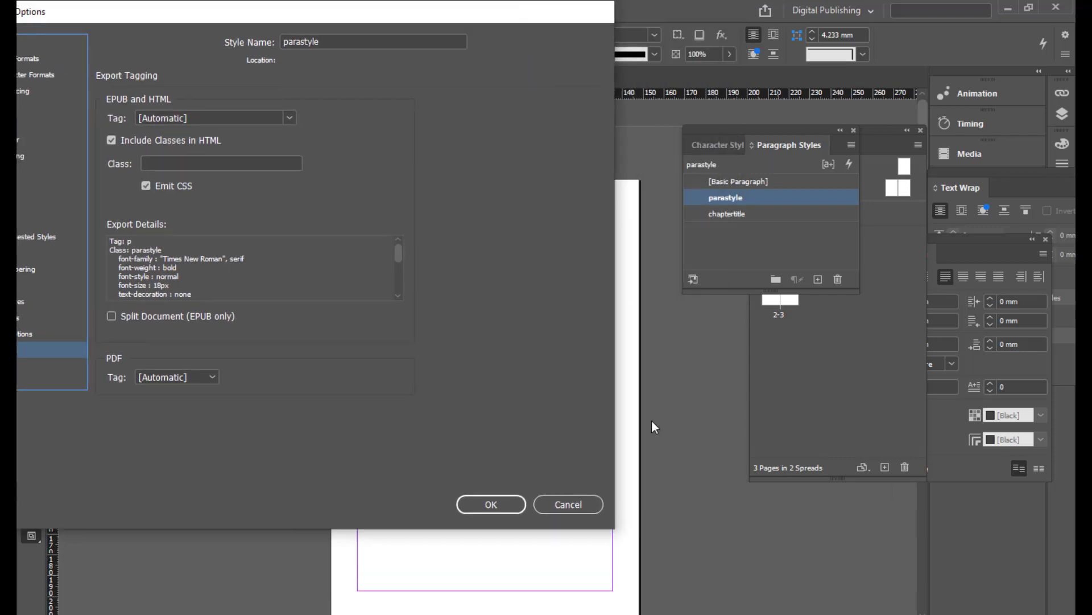
{"action": "left_click", "coordinate": [586, 505]}
- Open the export tagging options of the chaptertitle paragraph style
{"action": "left_click", "coordinate": [756, 219]}
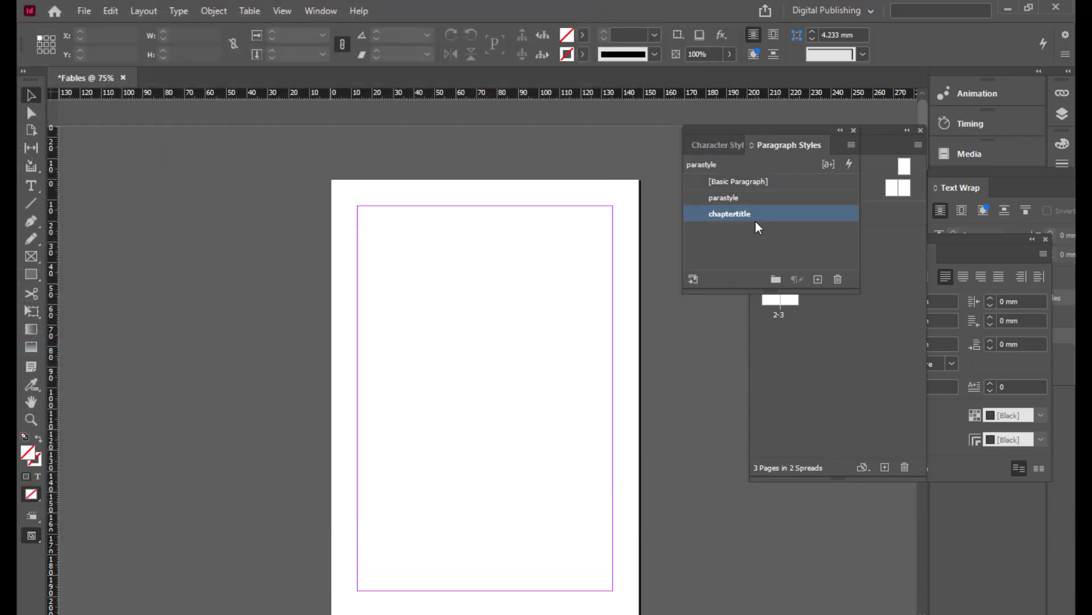
{"action": "left_click", "coordinate": [786, 210]}
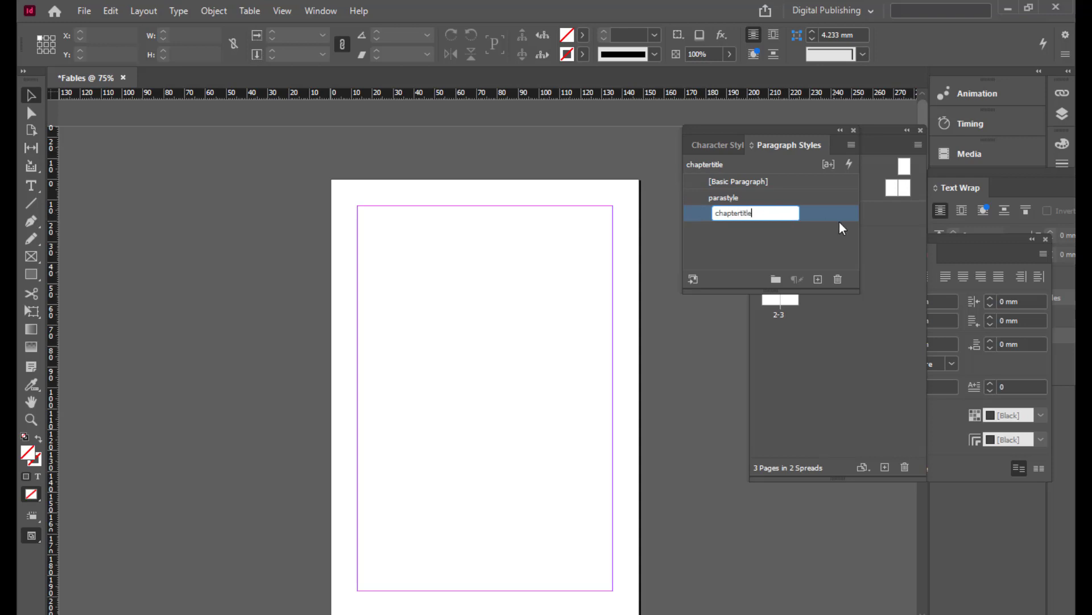
{"action": "double_click", "coordinate": [830, 213]}
{"action": "left_click_drag", "start_coordinate": [262, 17], "coordinate": [283, 49]}
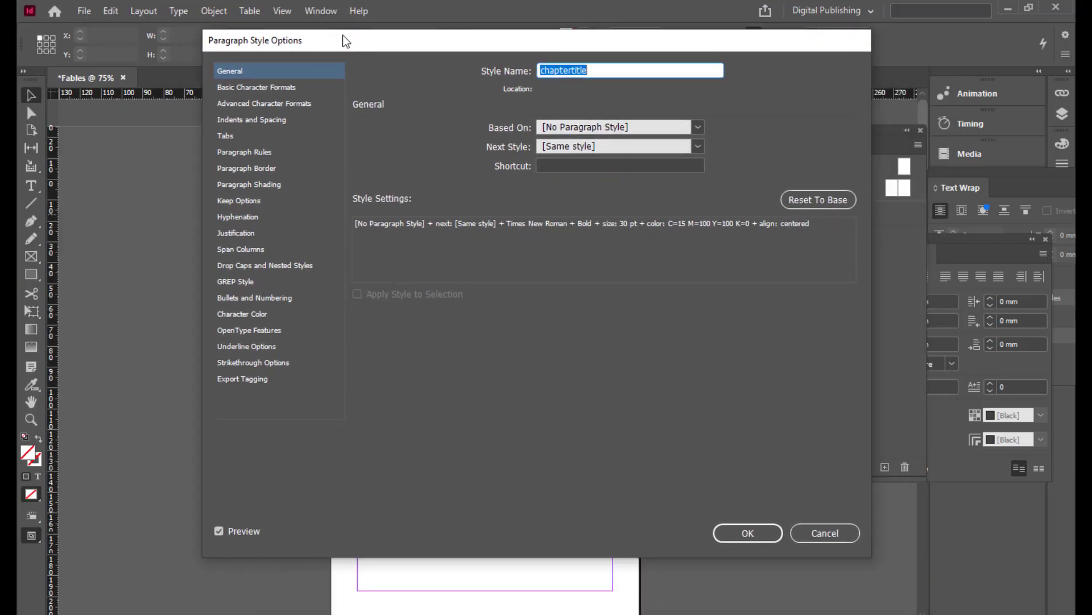
{"action": "left_click_drag", "start_coordinate": [380, 42], "coordinate": [292, 28]}
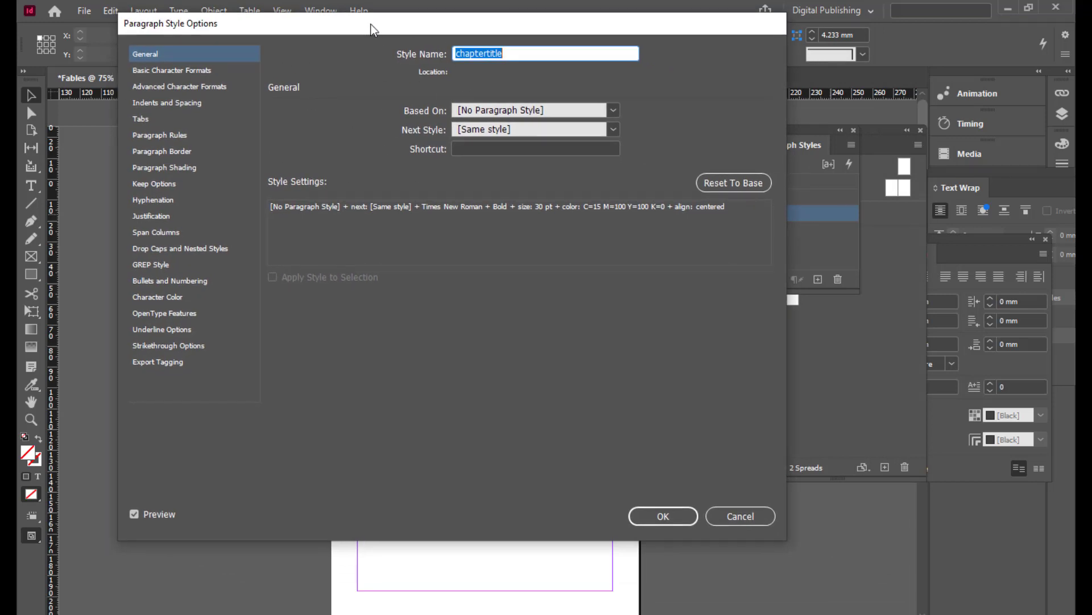
{"action": "left_click_drag", "start_coordinate": [365, 25], "coordinate": [421, 35]}
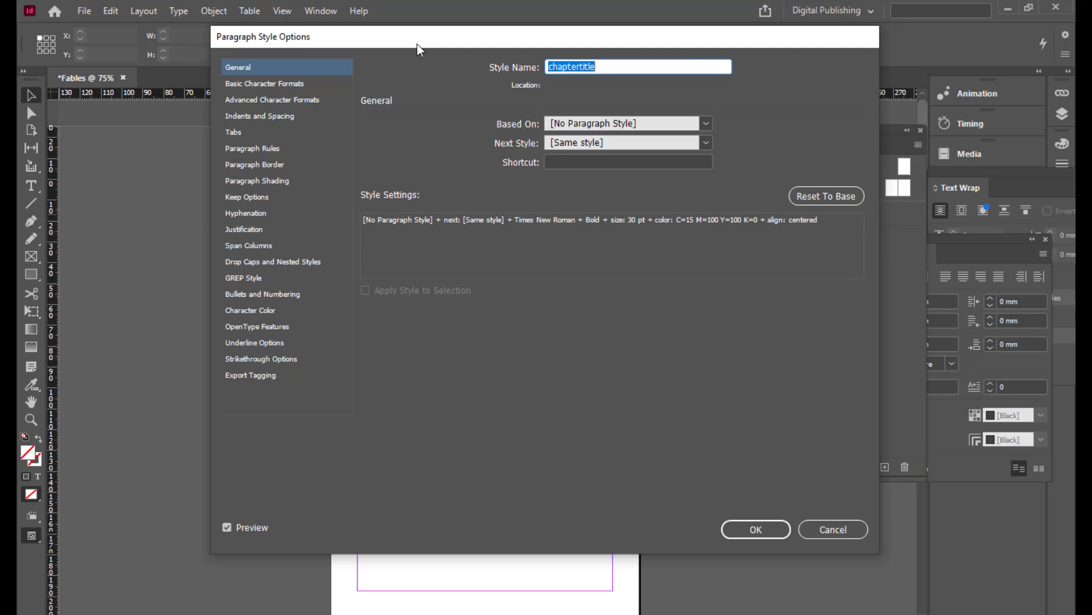
{"action": "left_click_drag", "start_coordinate": [420, 44], "coordinate": [408, 47]}
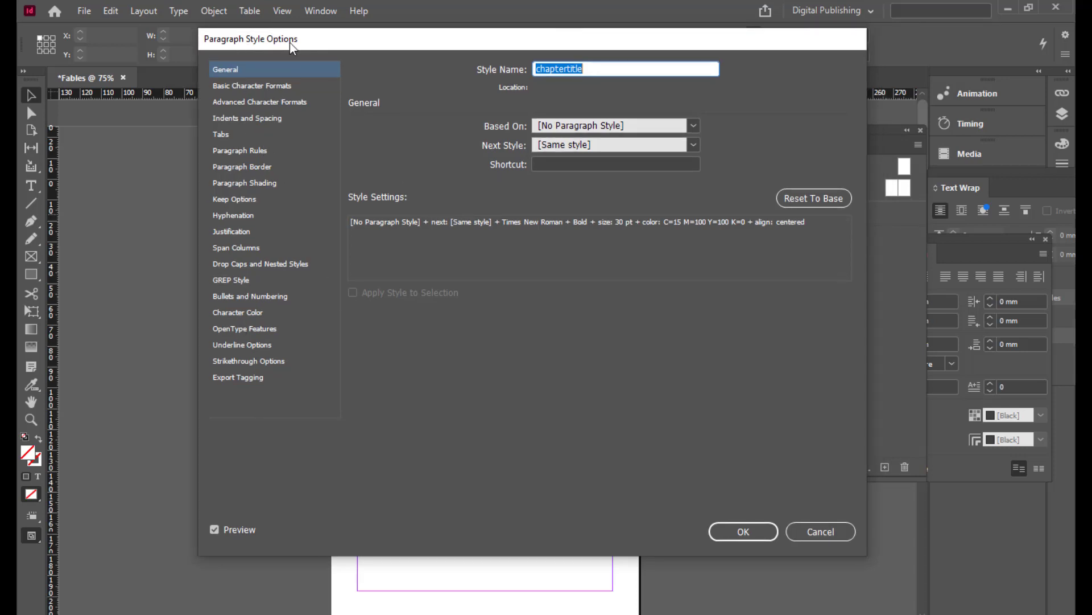
{"action": "left_click_drag", "start_coordinate": [289, 43], "coordinate": [299, 39]}
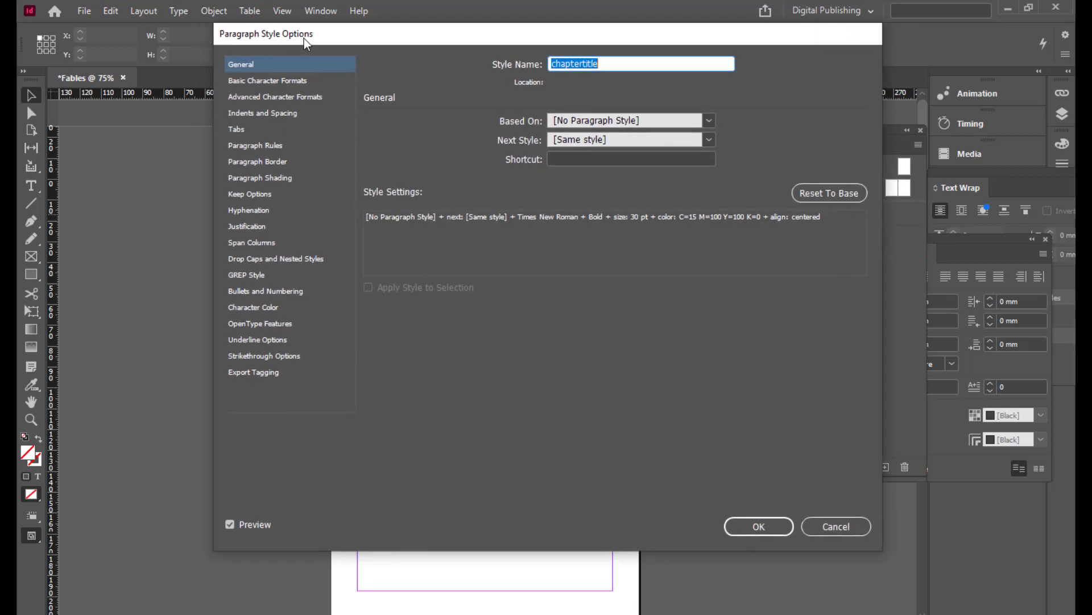
{"action": "left_click", "coordinate": [247, 375]}
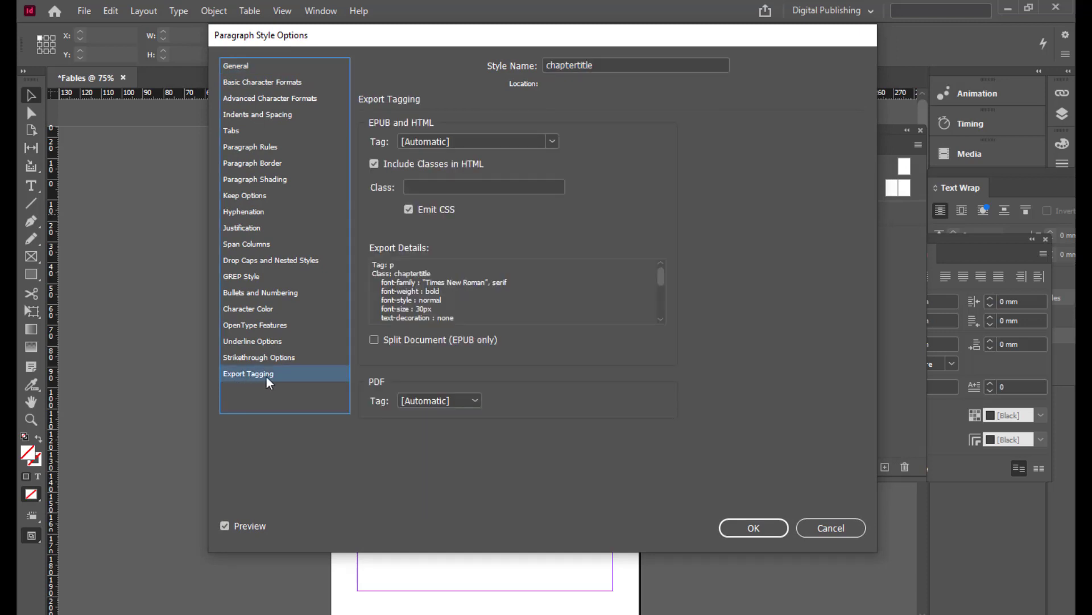
- Set the EPUB and HTML export tag of the chaptertitle style to h1
{"action": "left_click_drag", "start_coordinate": [444, 32], "coordinate": [404, 39]}
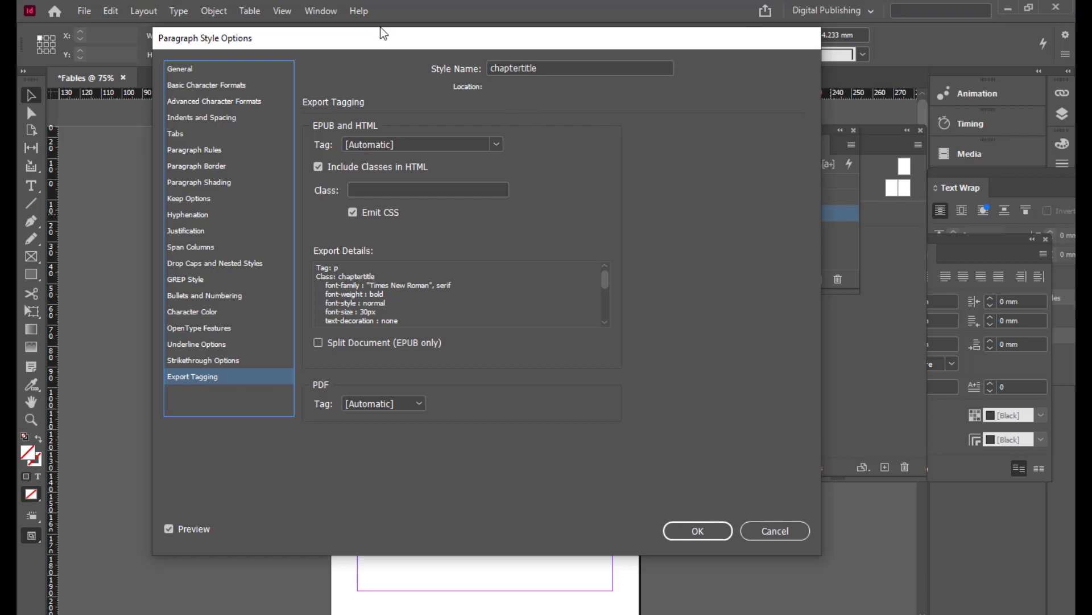
{"action": "left_click_drag", "start_coordinate": [380, 26], "coordinate": [408, 23]}
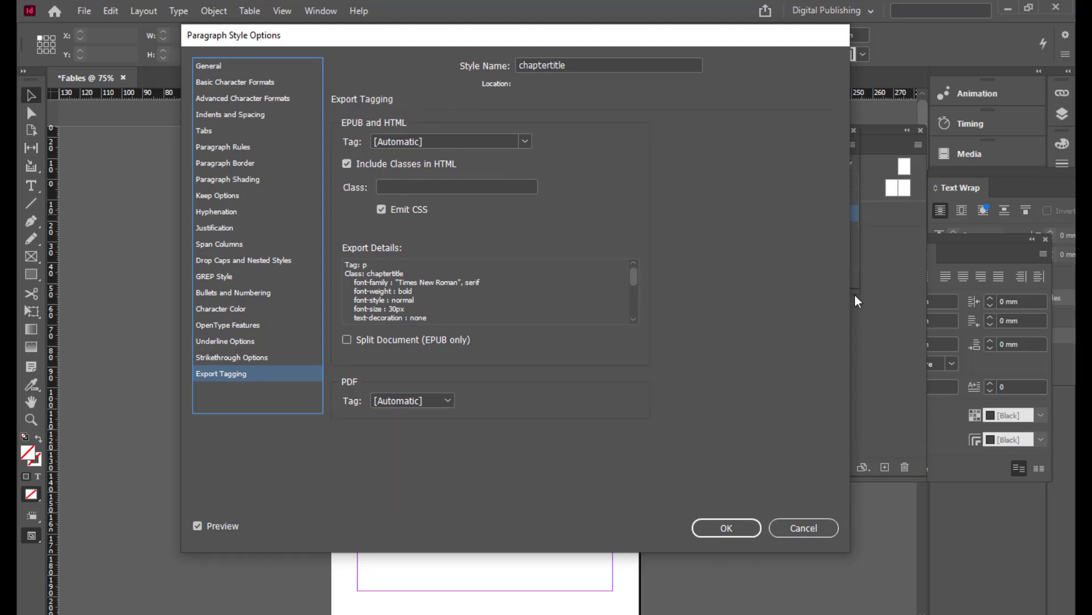
{"action": "left_click_drag", "start_coordinate": [438, 38], "coordinate": [454, 35]}
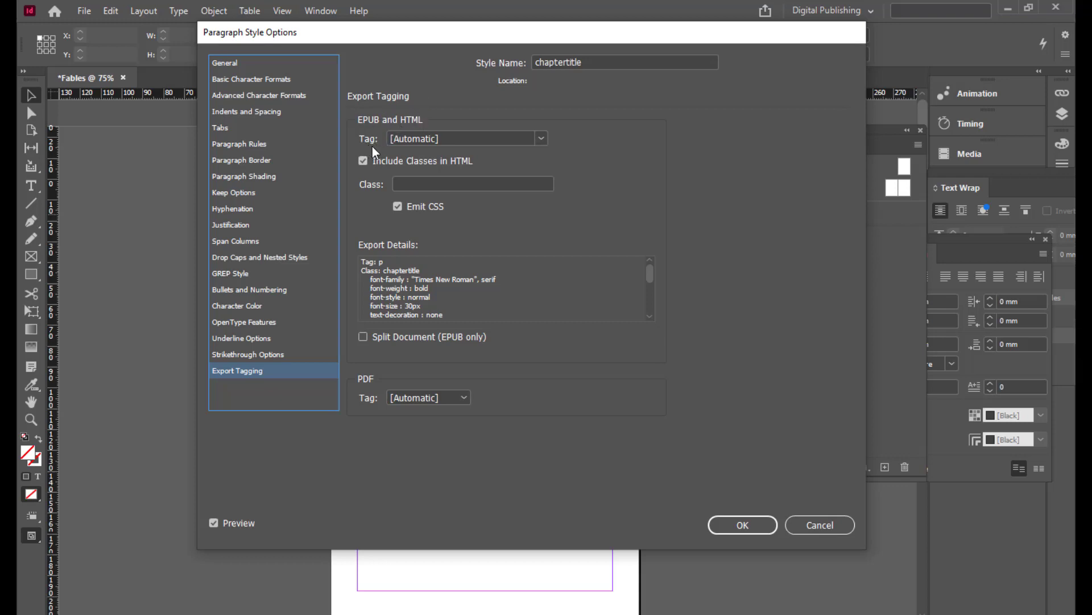
{"action": "left_click", "coordinate": [542, 139]}
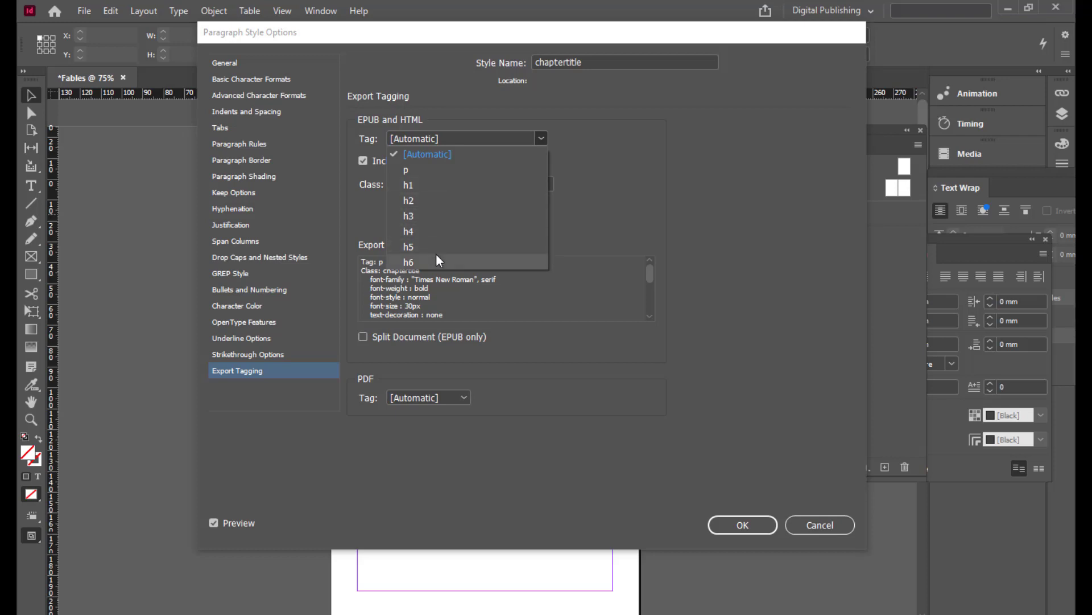
{"action": "left_click", "coordinate": [626, 171]}
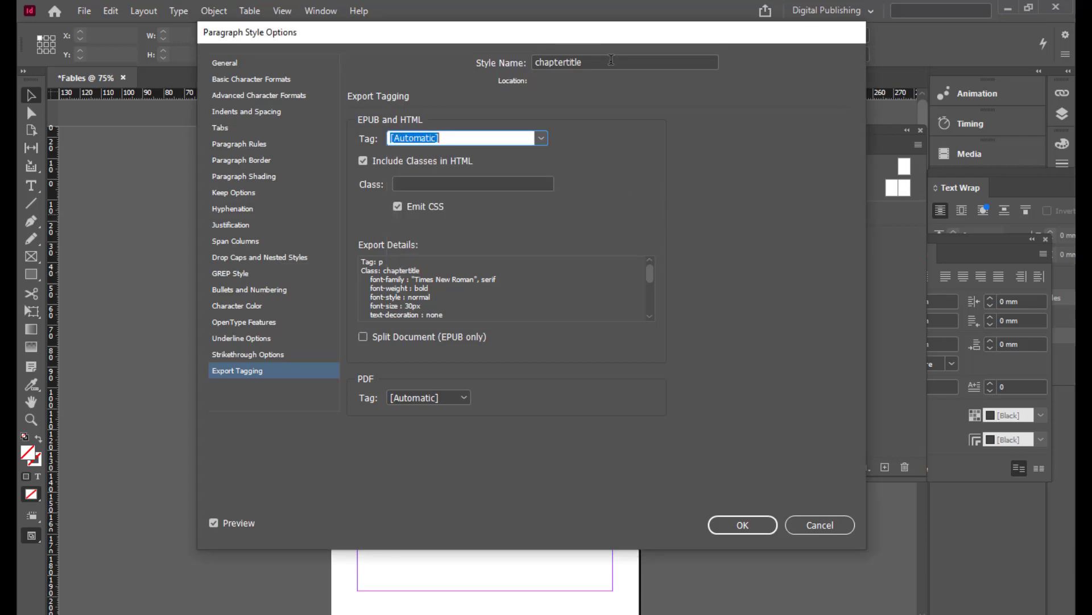
{"action": "left_click_drag", "start_coordinate": [490, 34], "coordinate": [503, 28]}
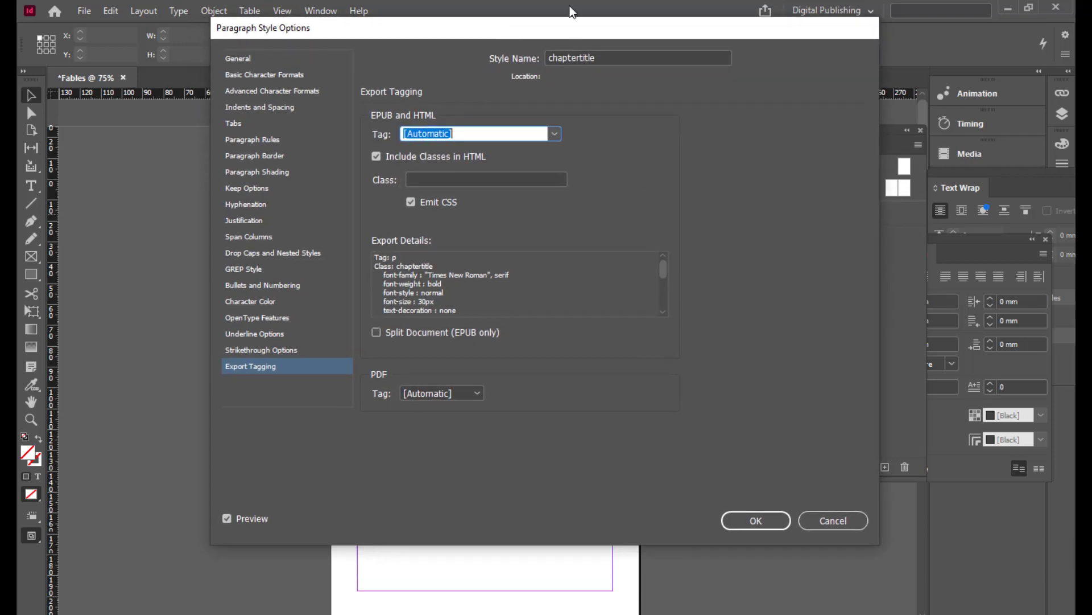
{"action": "left_click_drag", "start_coordinate": [611, 55], "coordinate": [487, 50]}
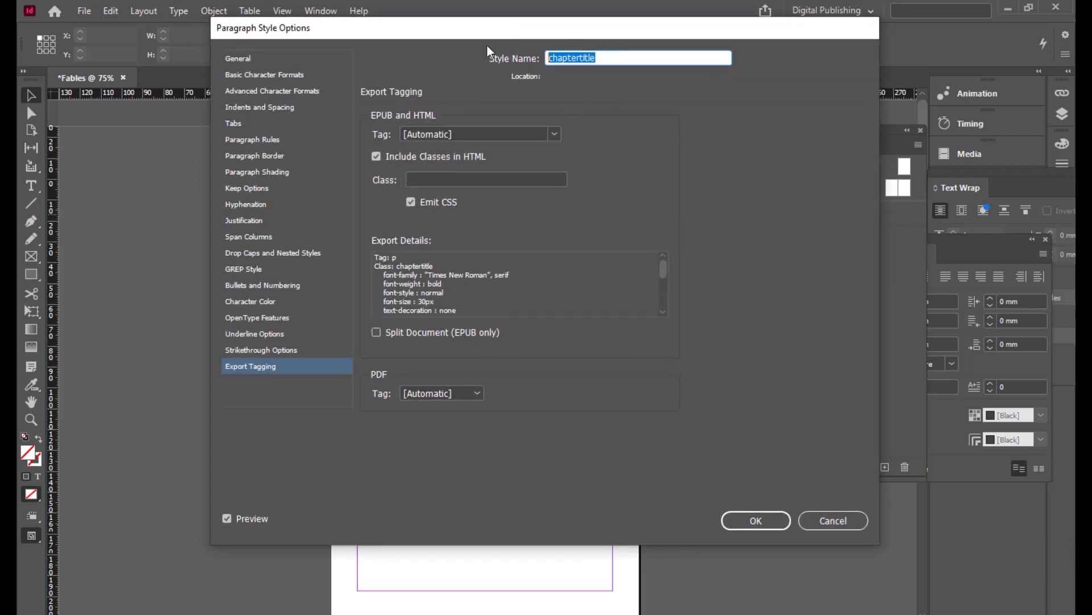
{"action": "left_click", "coordinate": [555, 134]}
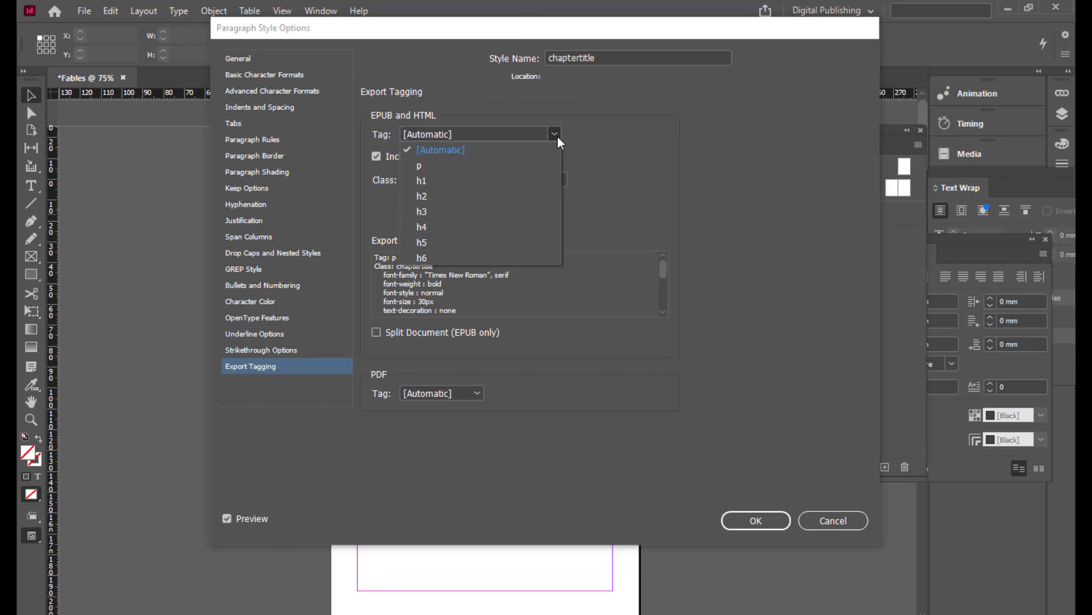
{"action": "left_click", "coordinate": [440, 180]}
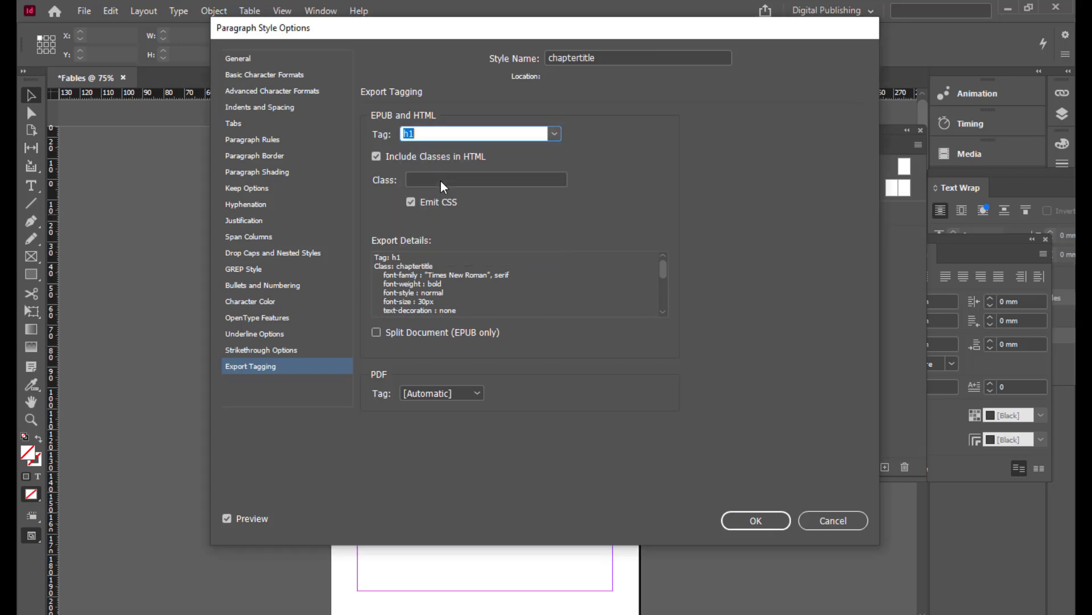
{"action": "left_click", "coordinate": [615, 26]}
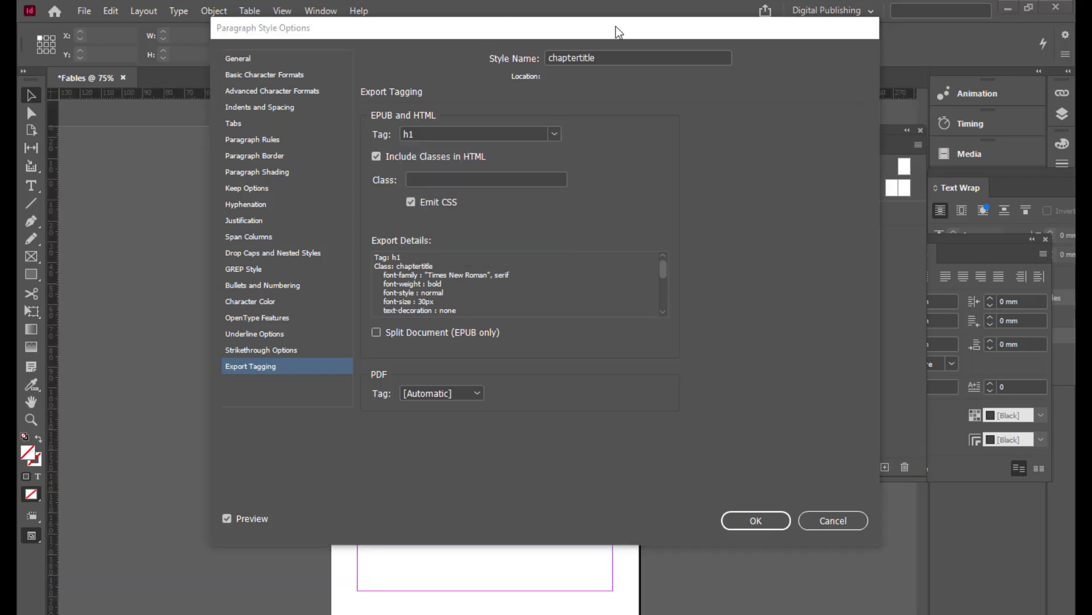
- Give the chaptertitle style the export class heading, enable splitting the EPUB document at it, and apply the style options
{"action": "left_click", "coordinate": [434, 179]}
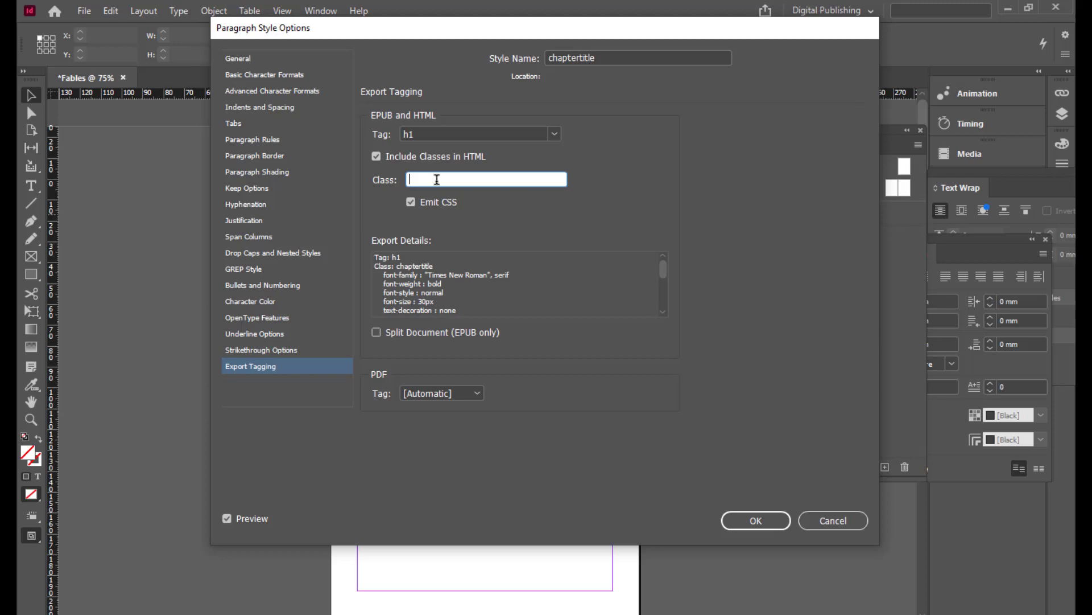
{"action": "type", "text": "heading"}
{"action": "left_click_drag", "start_coordinate": [460, 25], "coordinate": [491, 15]}
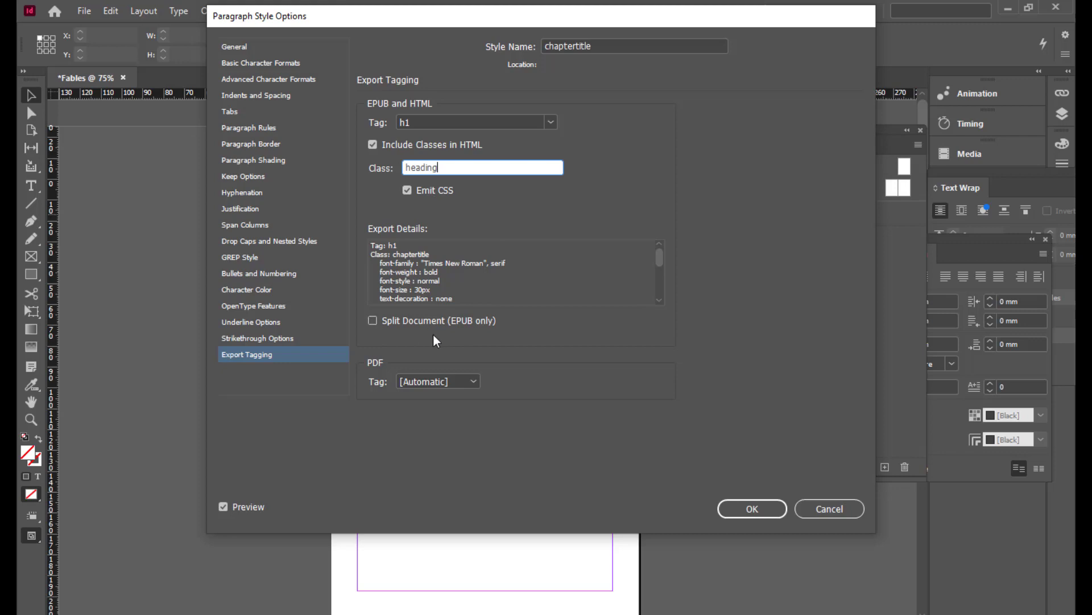
{"action": "left_click", "coordinate": [373, 320]}
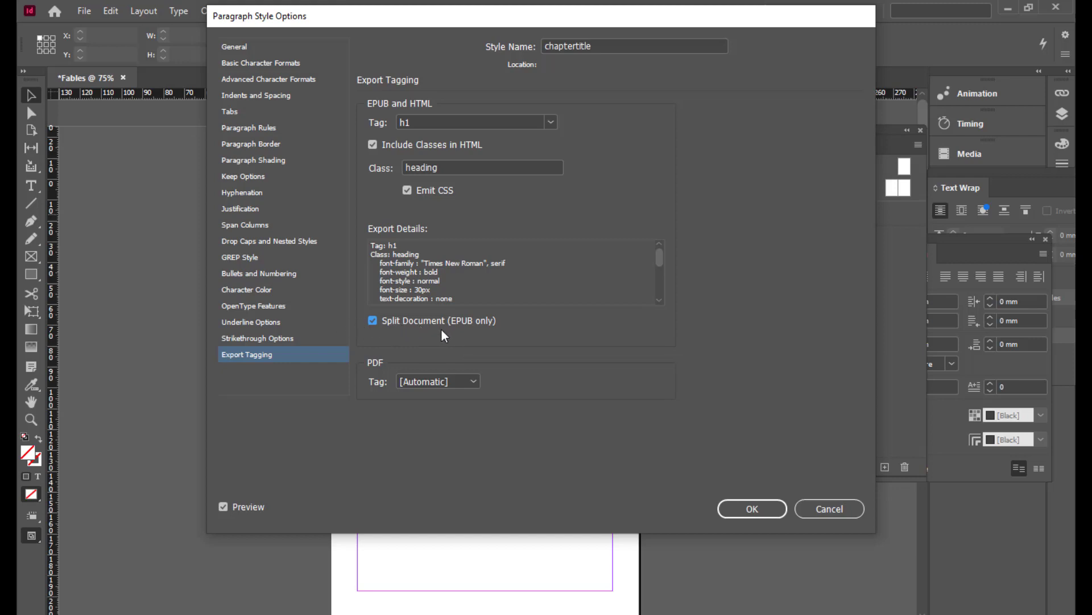
{"action": "left_click_drag", "start_coordinate": [648, 20], "coordinate": [632, 19]}
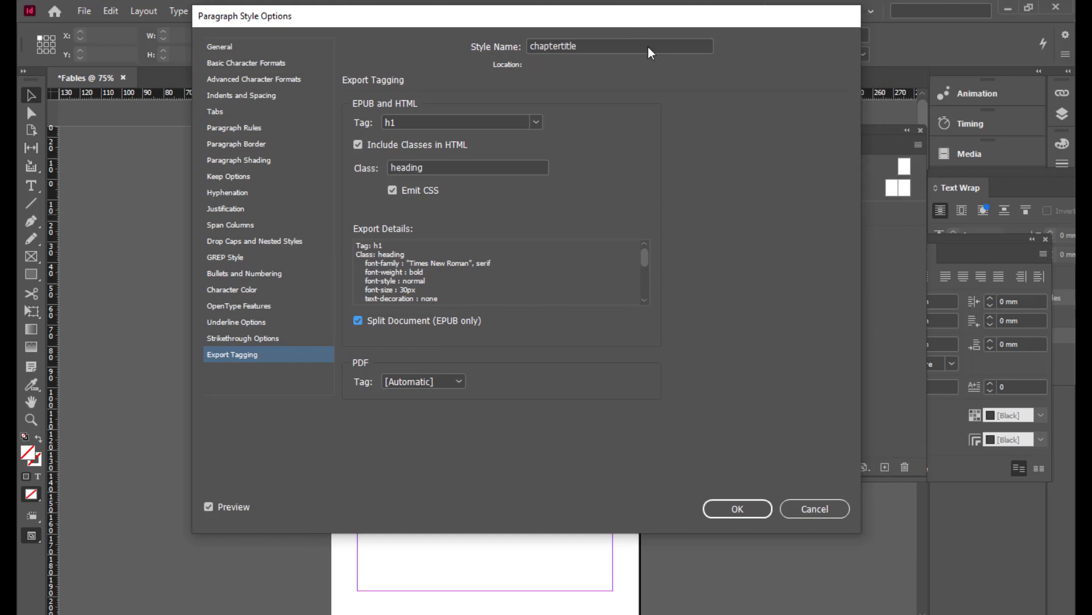
{"action": "left_click", "coordinate": [738, 509]}
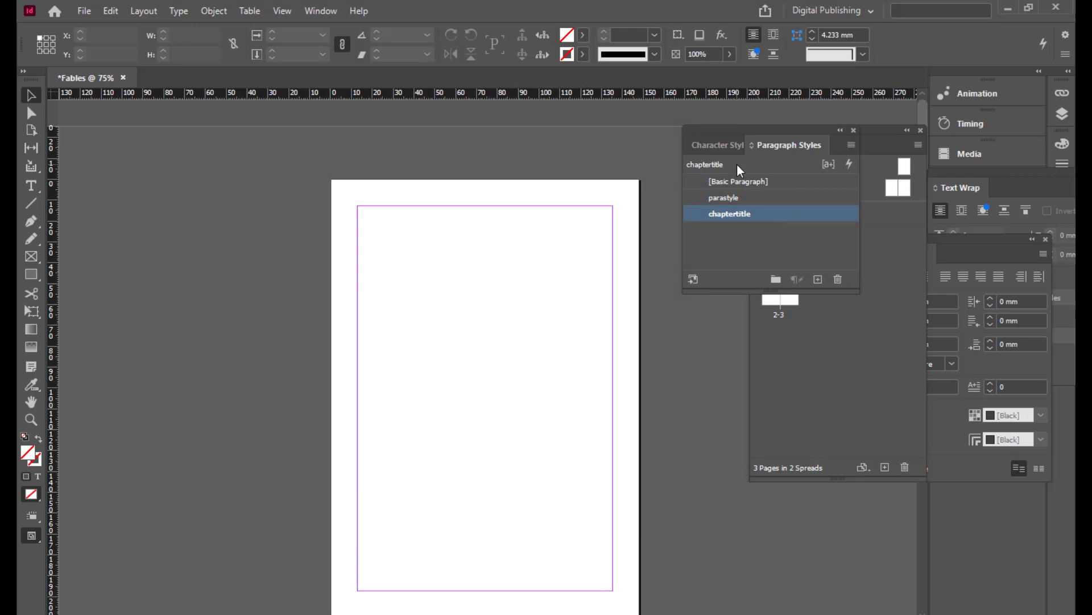
- Open the export tagging options of the parastyle paragraph style
{"action": "left_click_drag", "start_coordinate": [736, 125], "coordinate": [683, 142]}
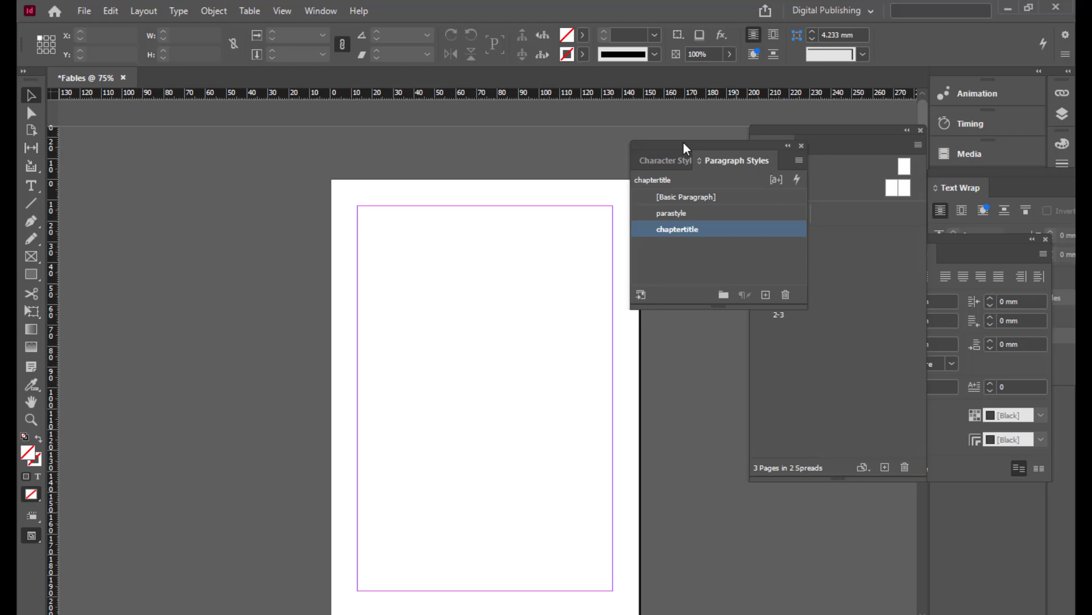
{"action": "left_click_drag", "start_coordinate": [681, 146], "coordinate": [689, 142]}
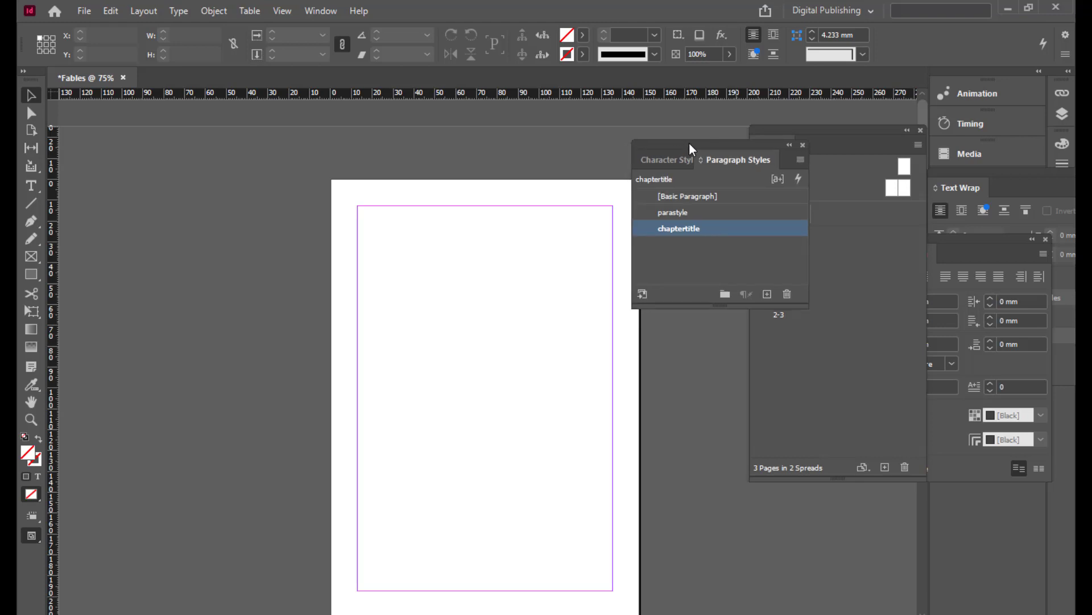
{"action": "left_click", "coordinate": [695, 210]}
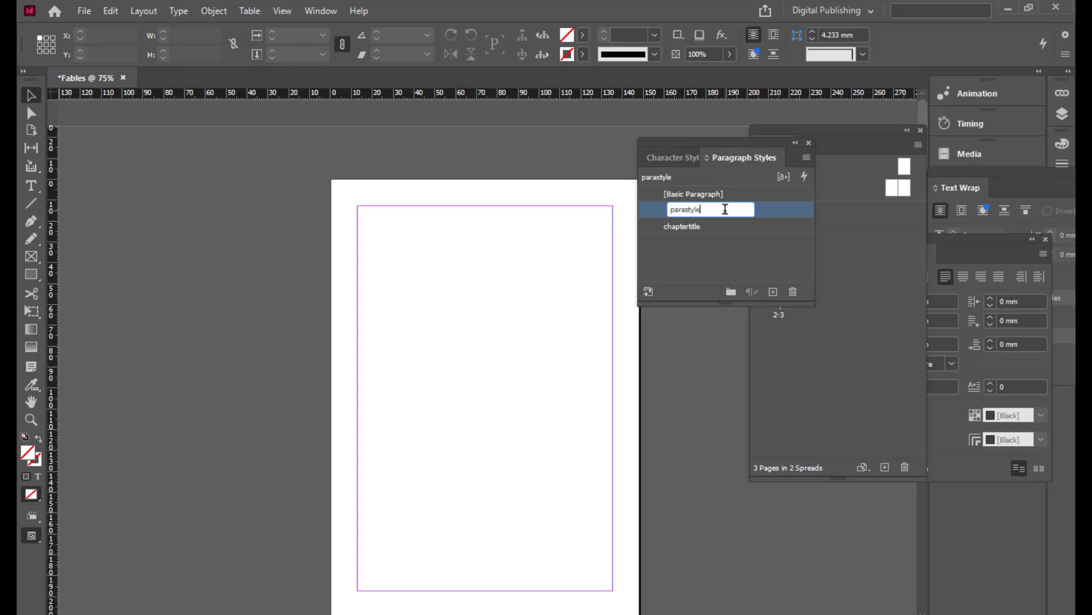
{"action": "double_click", "coordinate": [769, 210]}
{"action": "left_click_drag", "start_coordinate": [465, 20], "coordinate": [547, 25]}
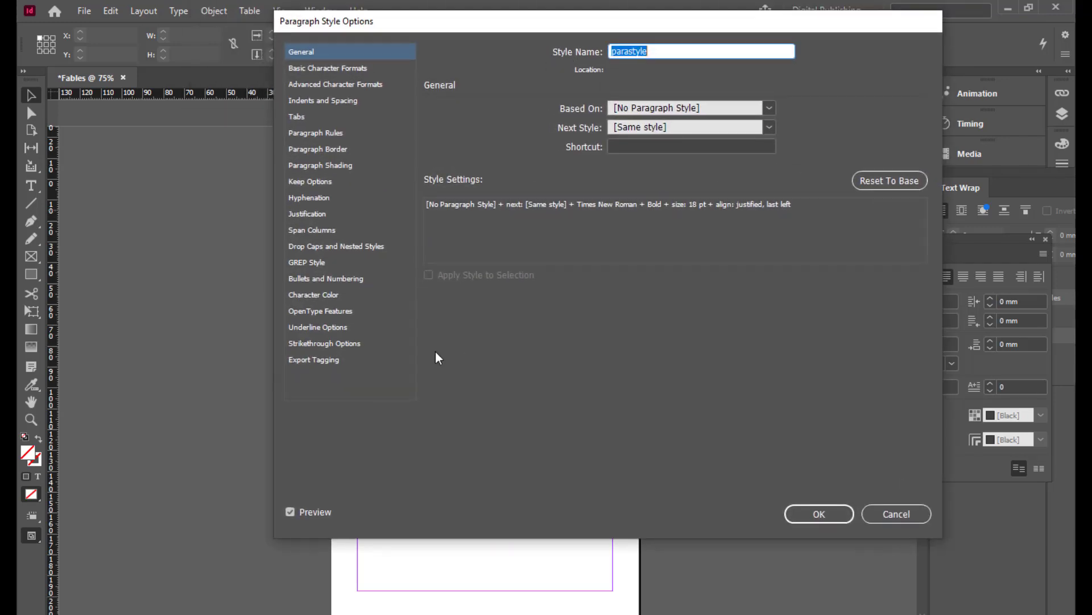
{"action": "left_click", "coordinate": [320, 361]}
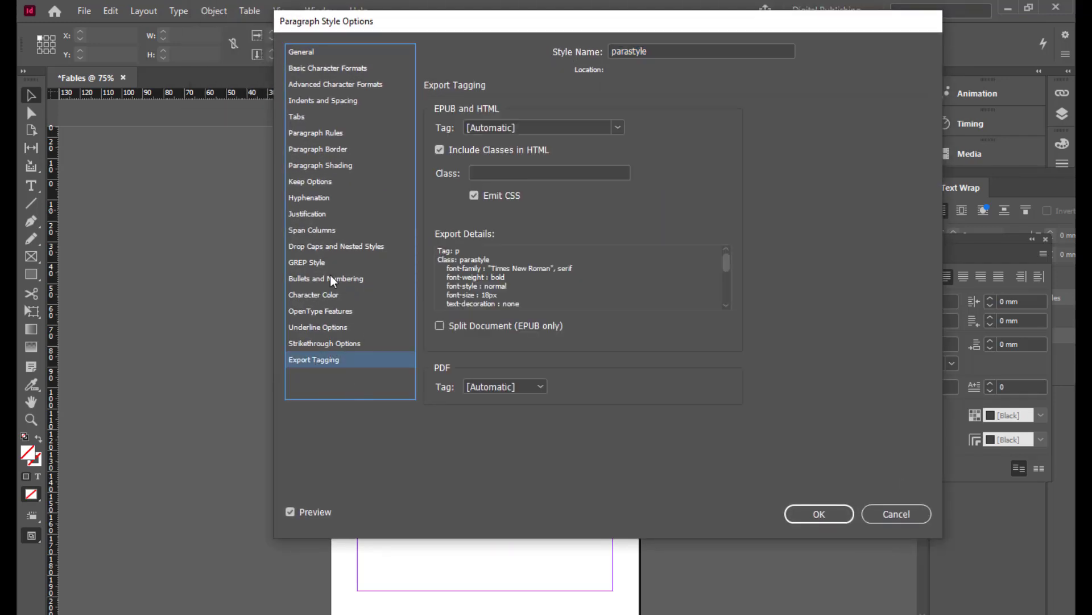
{"action": "left_click_drag", "start_coordinate": [556, 28], "coordinate": [564, 28]}
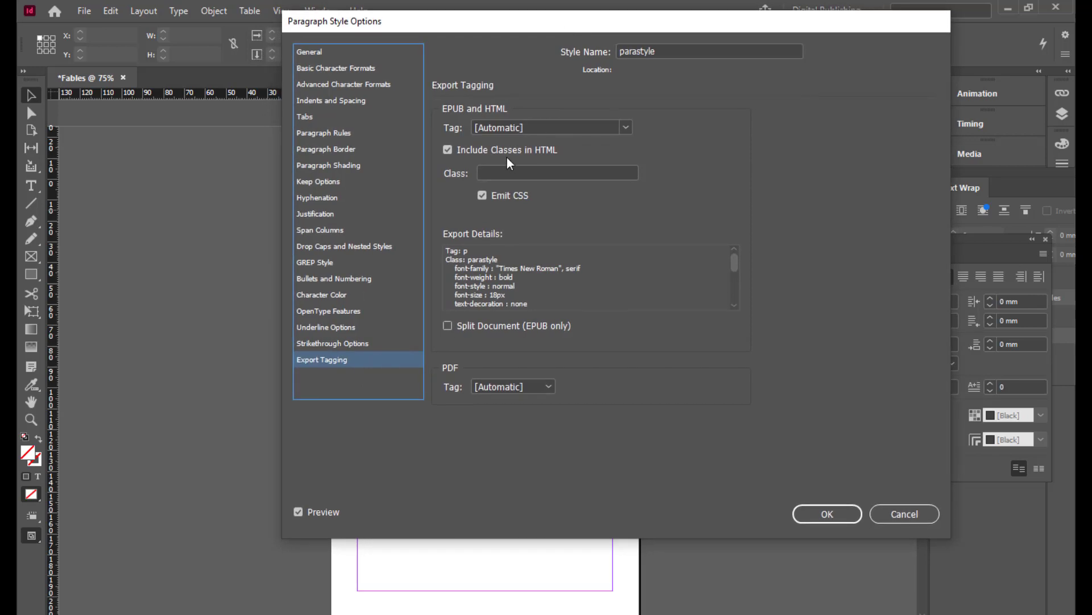
- Set the EPUB and HTML export tag of the parastyle style to p
{"action": "left_click", "coordinate": [627, 129]}
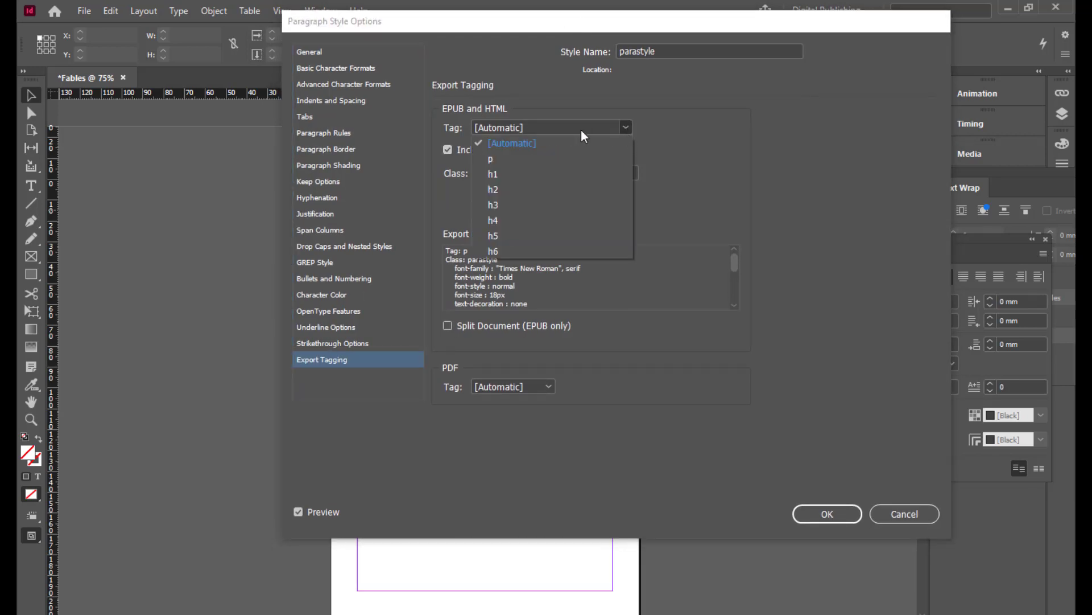
{"action": "left_click", "coordinate": [493, 165]}
{"action": "left_click_drag", "start_coordinate": [524, 20], "coordinate": [561, 20]}
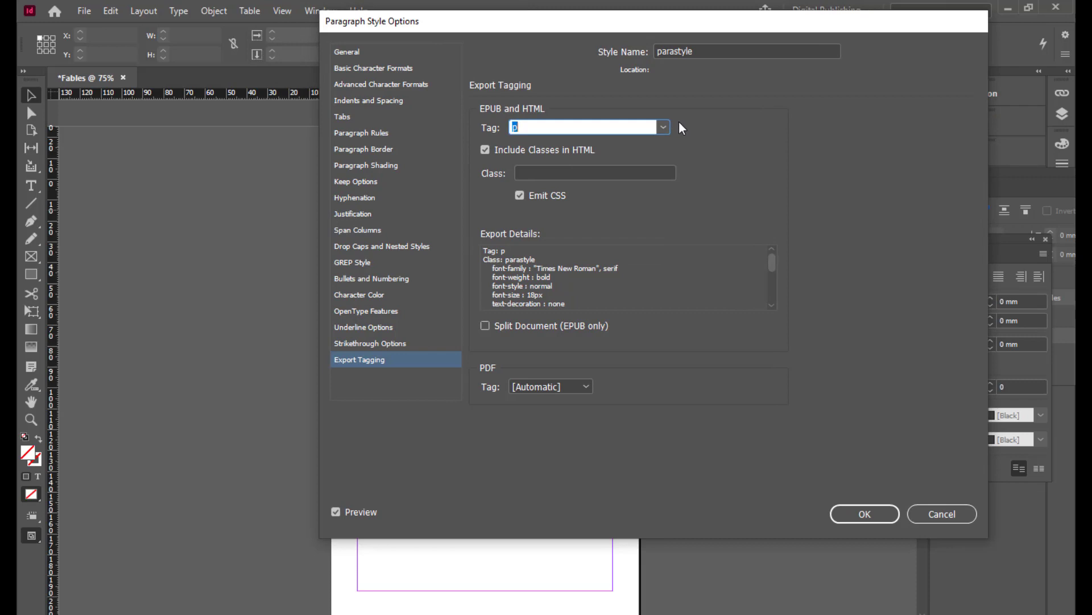
{"action": "left_click", "coordinate": [664, 128]}
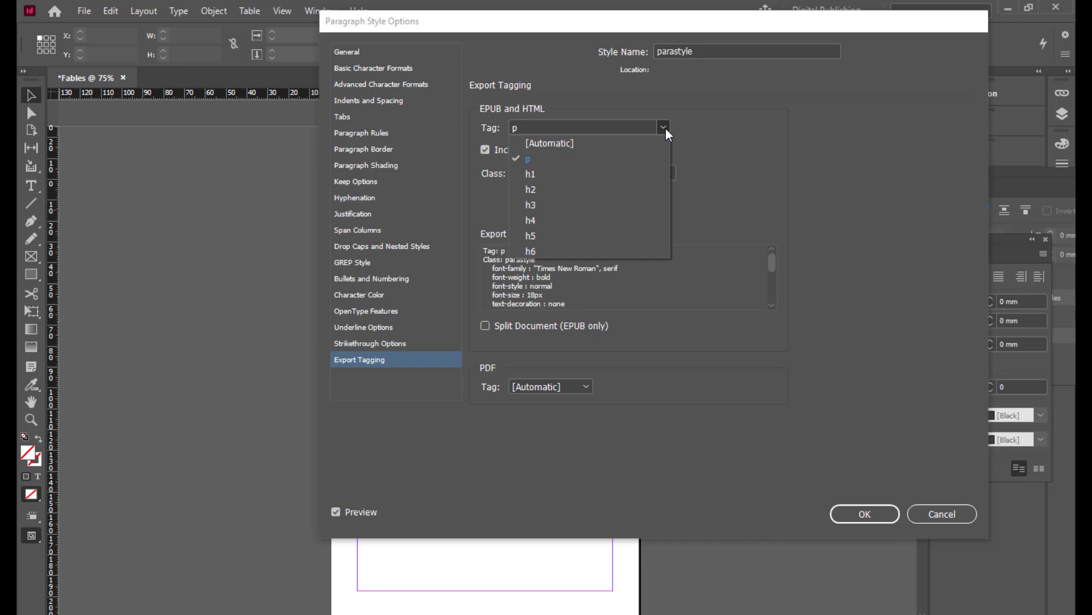
{"action": "left_click", "coordinate": [667, 132]}
- Give the parastyle style the export class para and apply the style options
{"action": "left_click", "coordinate": [535, 171]}
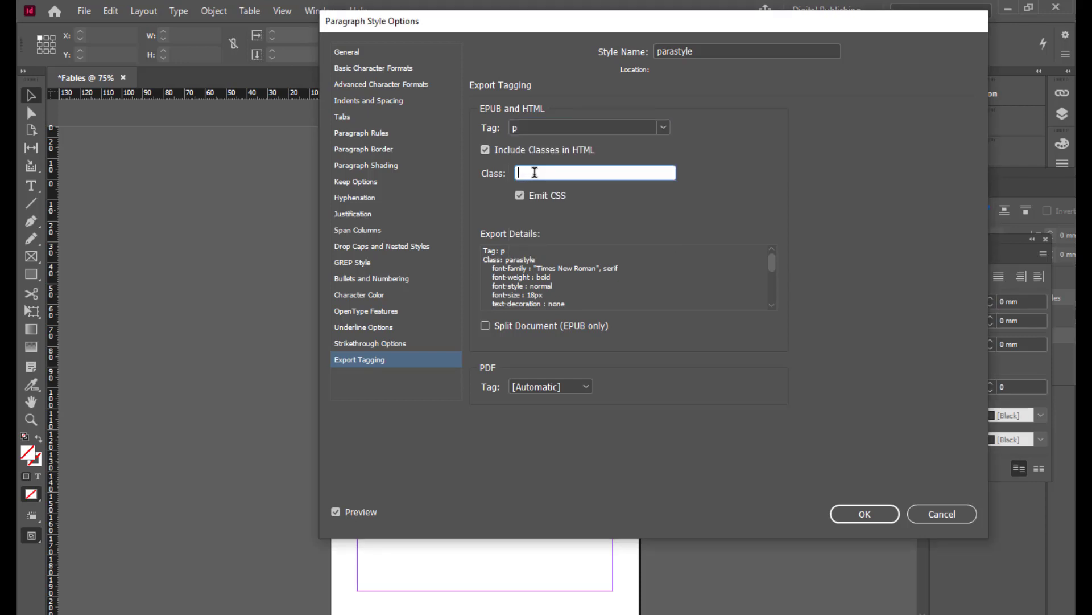
{"action": "type", "text": "para"}
{"action": "left_click_drag", "start_coordinate": [592, 16], "coordinate": [549, 13]}
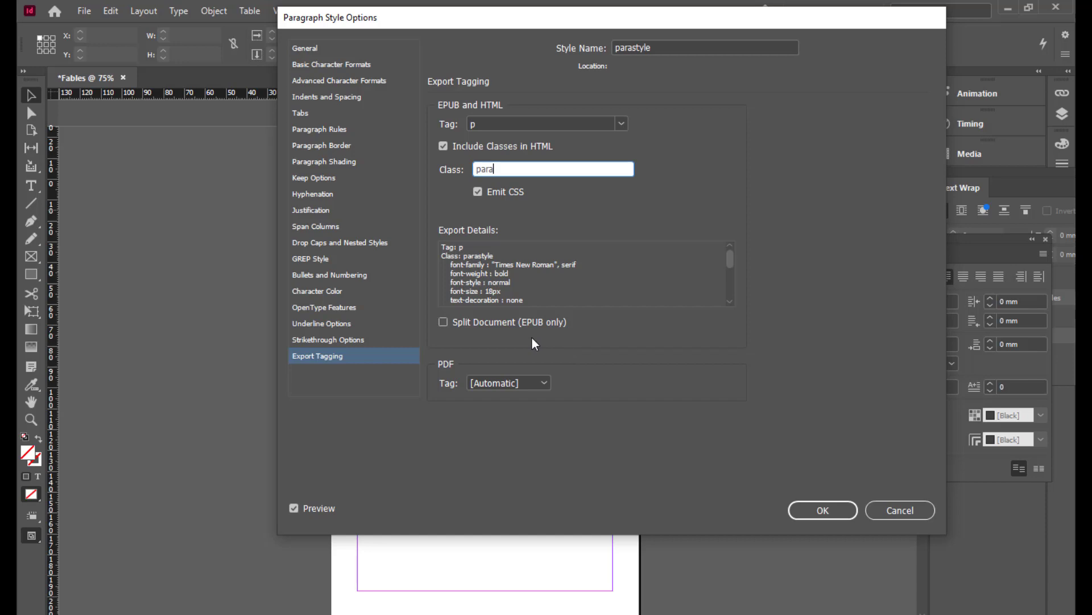
{"action": "left_click_drag", "start_coordinate": [697, 21], "coordinate": [649, 19]}
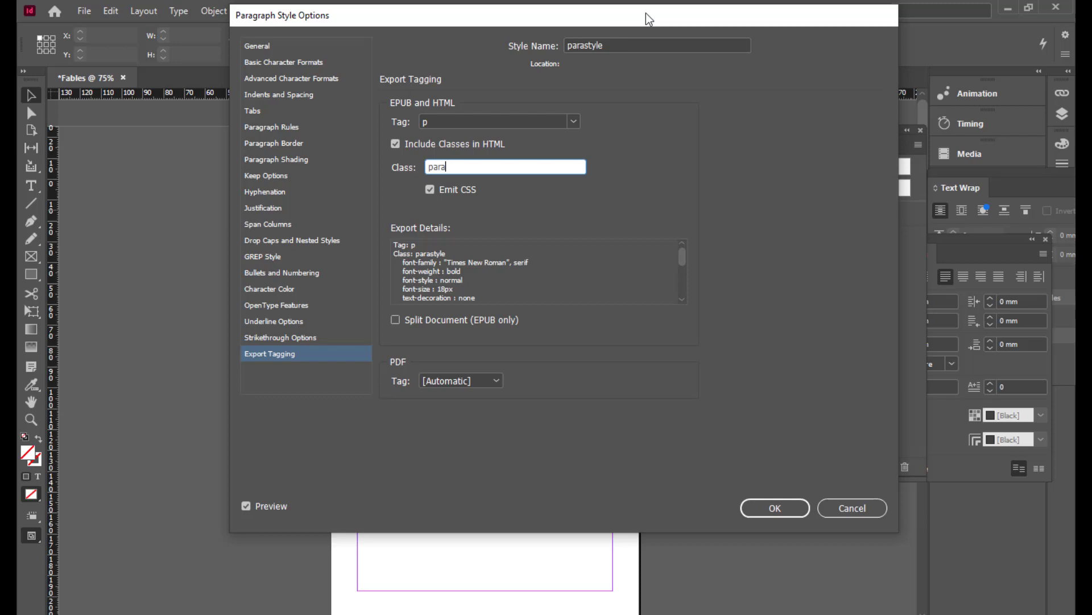
{"action": "left_click", "coordinate": [785, 507]}
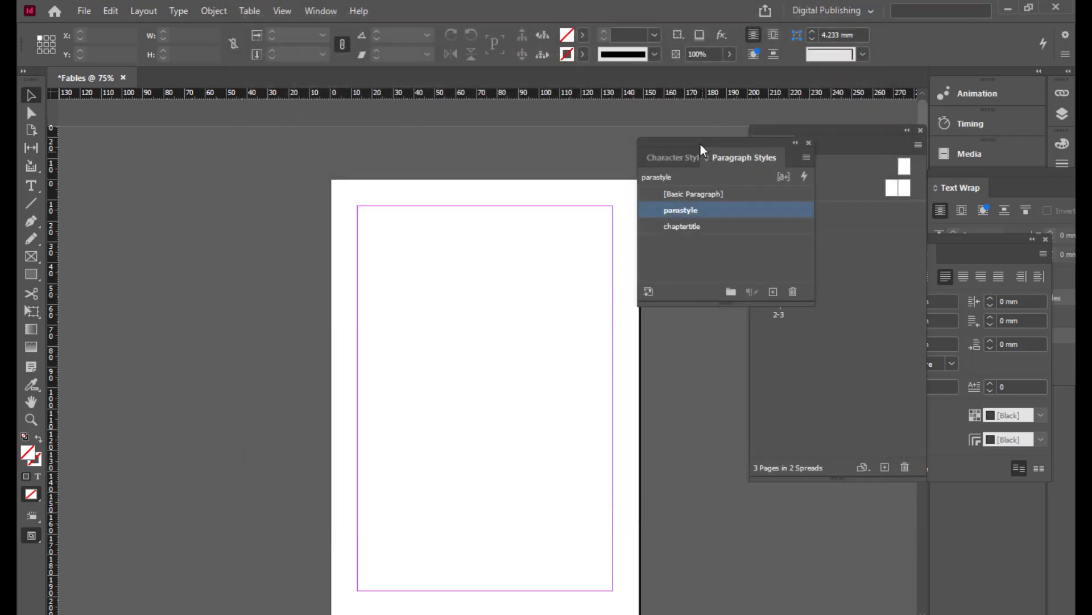
- Draw a 148 × 210 mm rectangle frame covering the whole of page 1
{"action": "left_click_drag", "start_coordinate": [704, 155], "coordinate": [717, 155]}
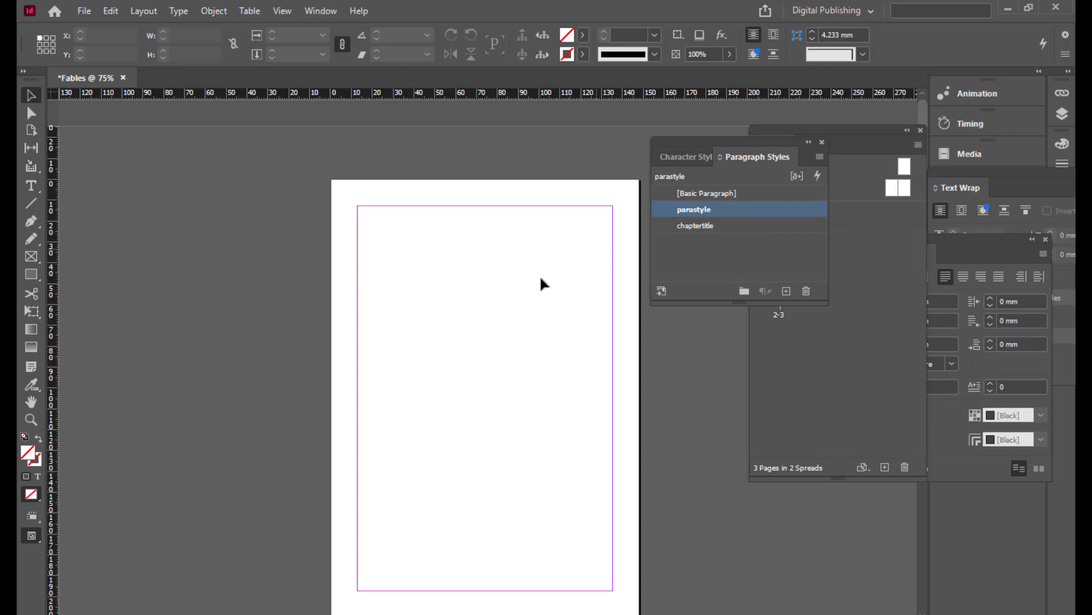
{"action": "key", "text": "ctrl+d"}
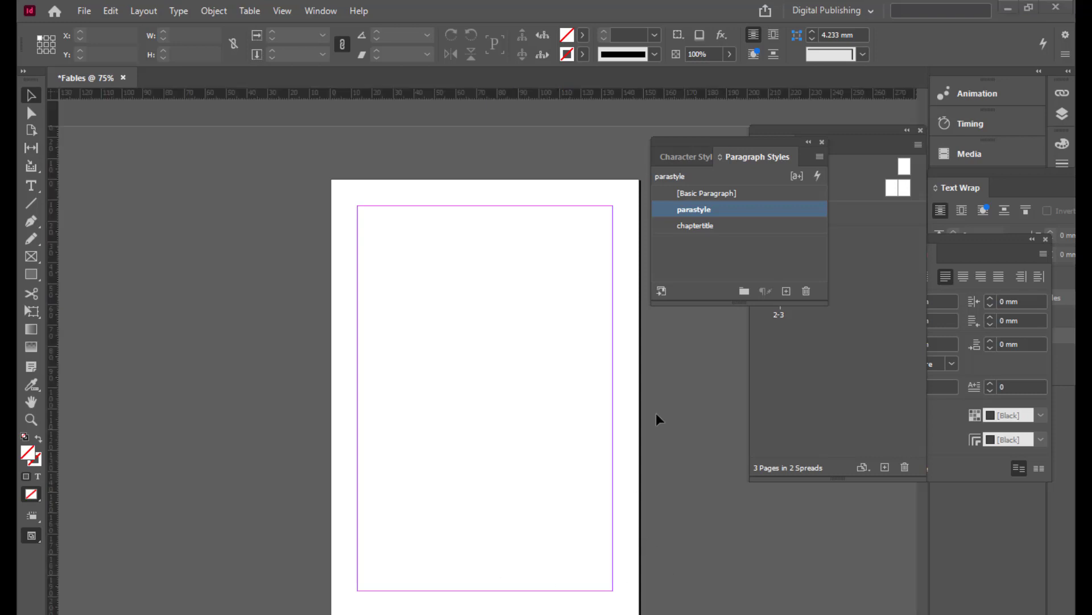
{"action": "left_click_drag", "start_coordinate": [657, 137], "coordinate": [728, 139]}
{"action": "scroll", "coordinate": [504, 203], "scroll_direction": "down", "scroll_amount": 3}
{"action": "scroll", "coordinate": [503, 202], "scroll_direction": "up", "scroll_amount": 2}
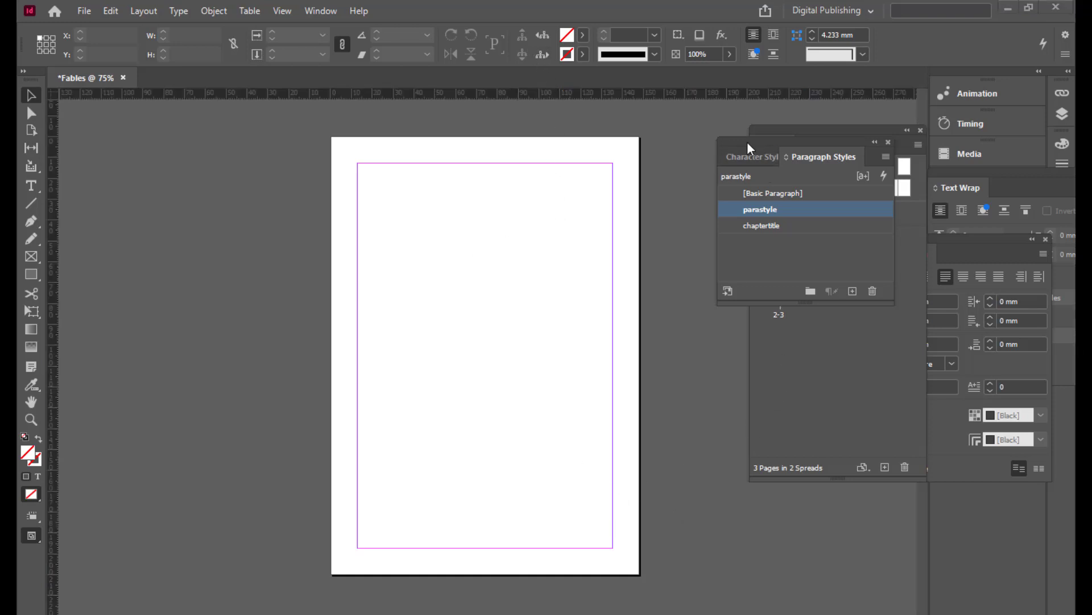
{"action": "left_click_drag", "start_coordinate": [746, 142], "coordinate": [828, 273]}
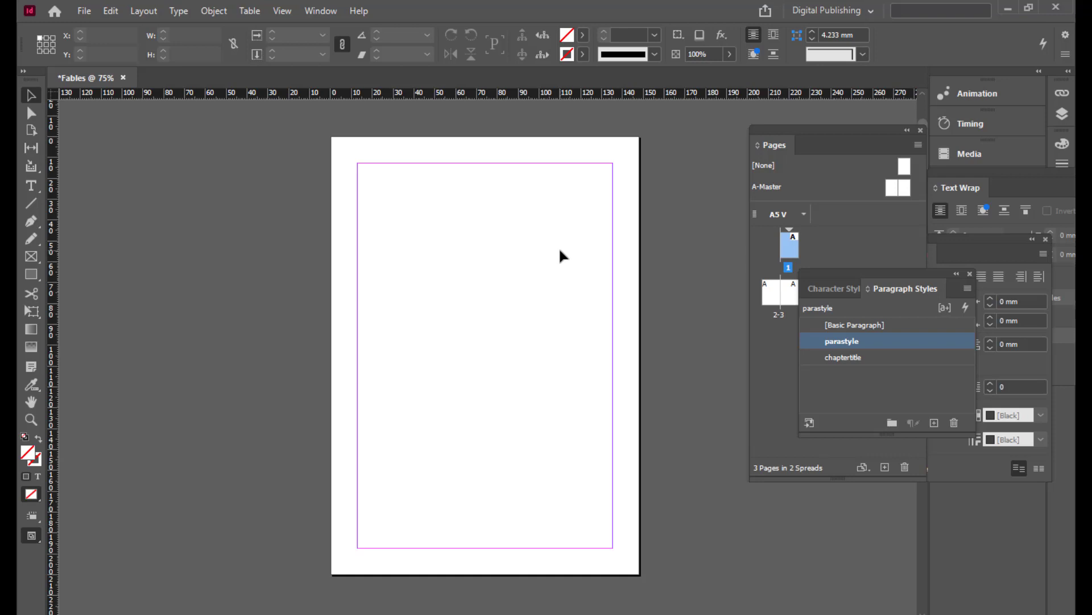
{"action": "left_click", "coordinate": [31, 258]}
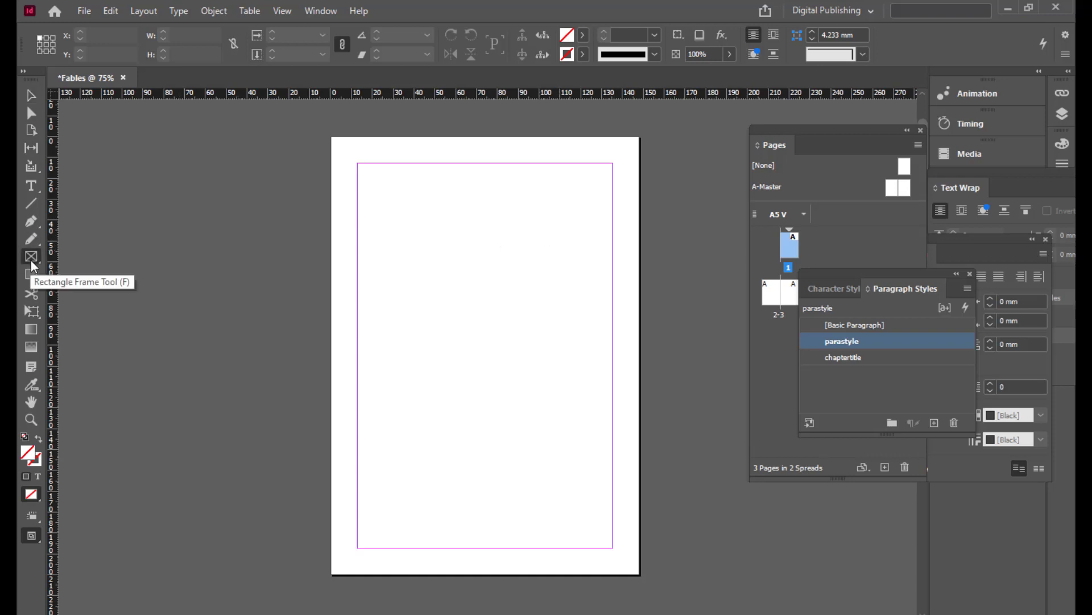
{"action": "right_click", "coordinate": [32, 263]}
{"action": "left_click", "coordinate": [87, 276]}
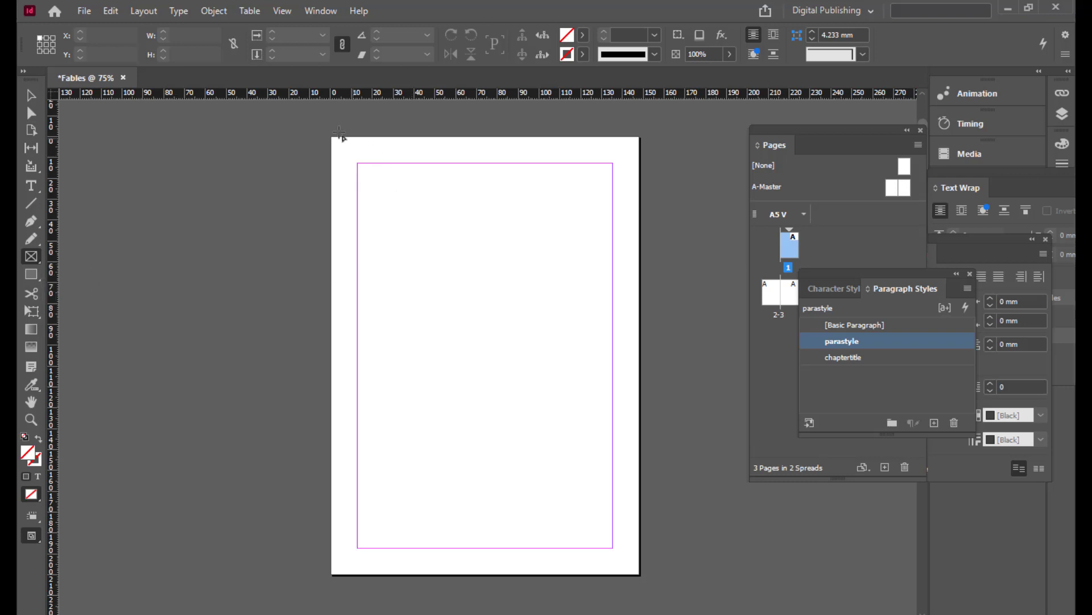
{"action": "left_click_drag", "start_coordinate": [332, 139], "coordinate": [639, 574]}
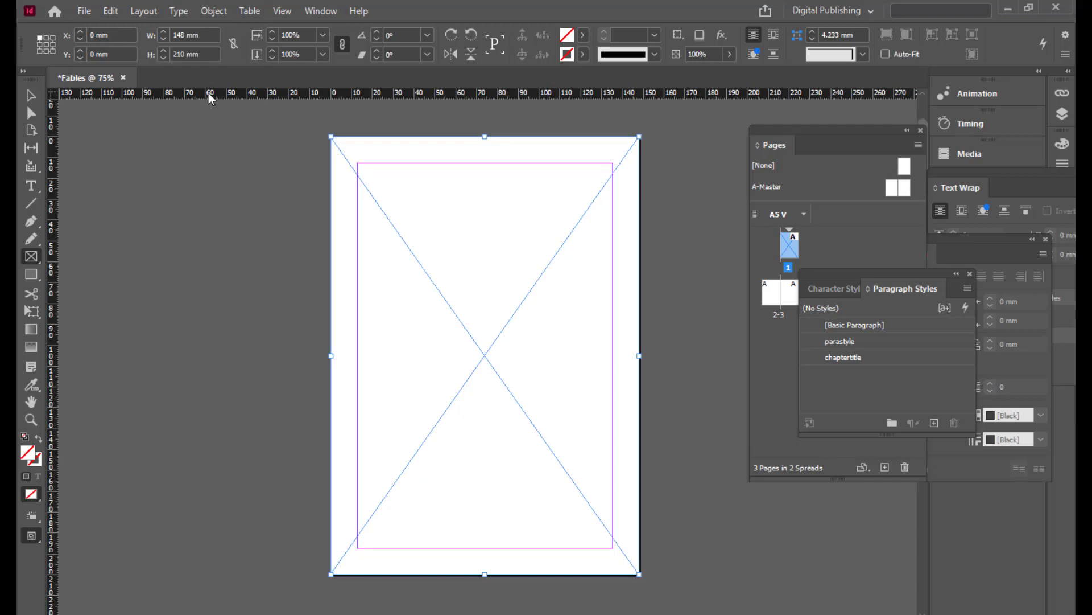
- Place the FABLESCOVER image from the MoralStoriesapp folder on the Desktop into the page 1 frame
{"action": "key", "text": "ctrl+d"}
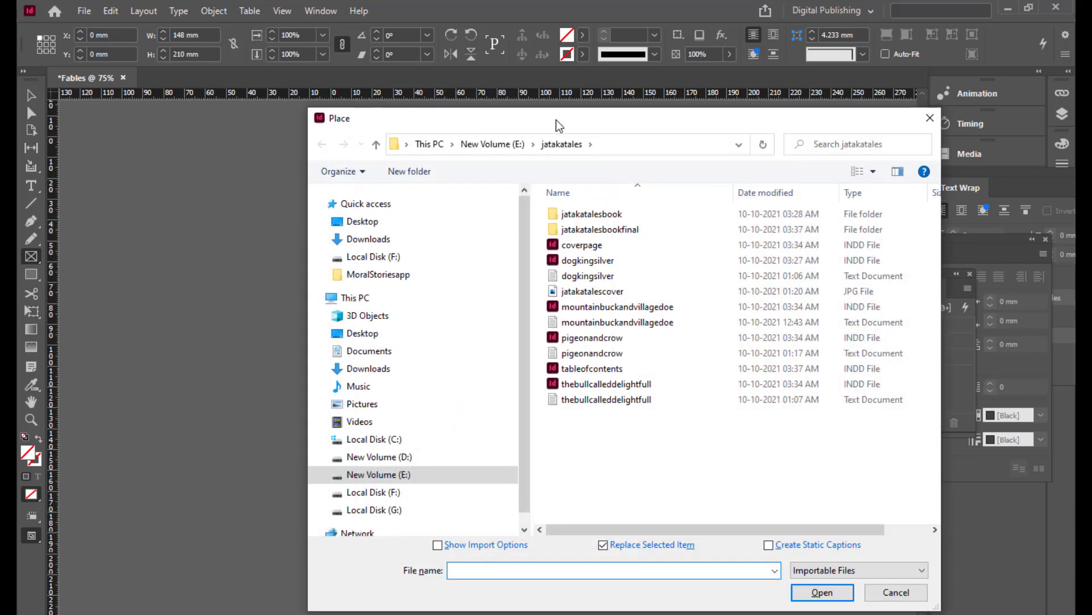
{"action": "left_click_drag", "start_coordinate": [555, 119], "coordinate": [425, 86]}
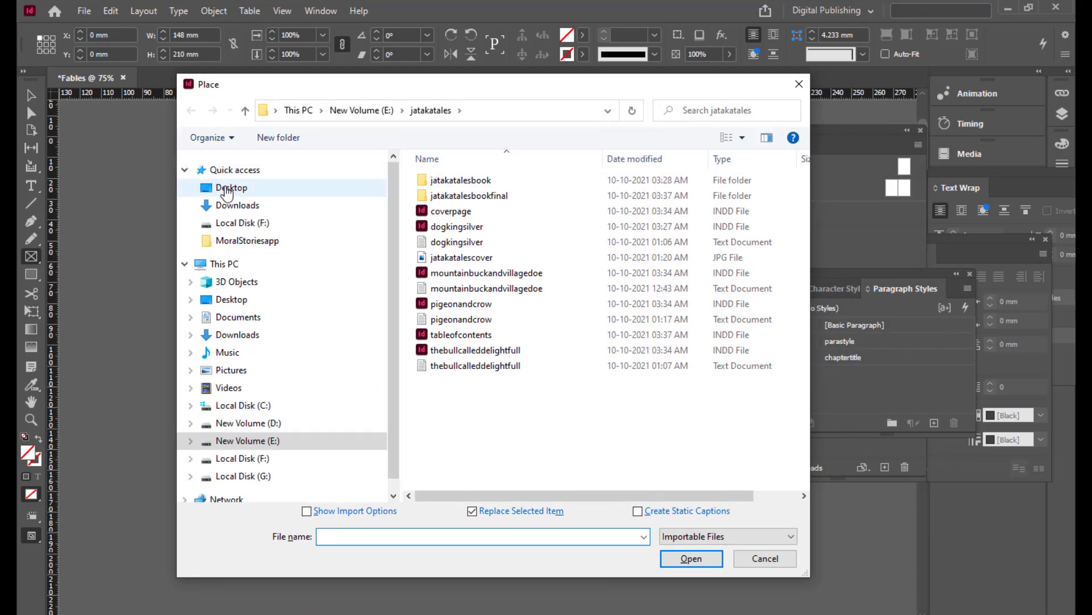
{"action": "left_click", "coordinate": [227, 190]}
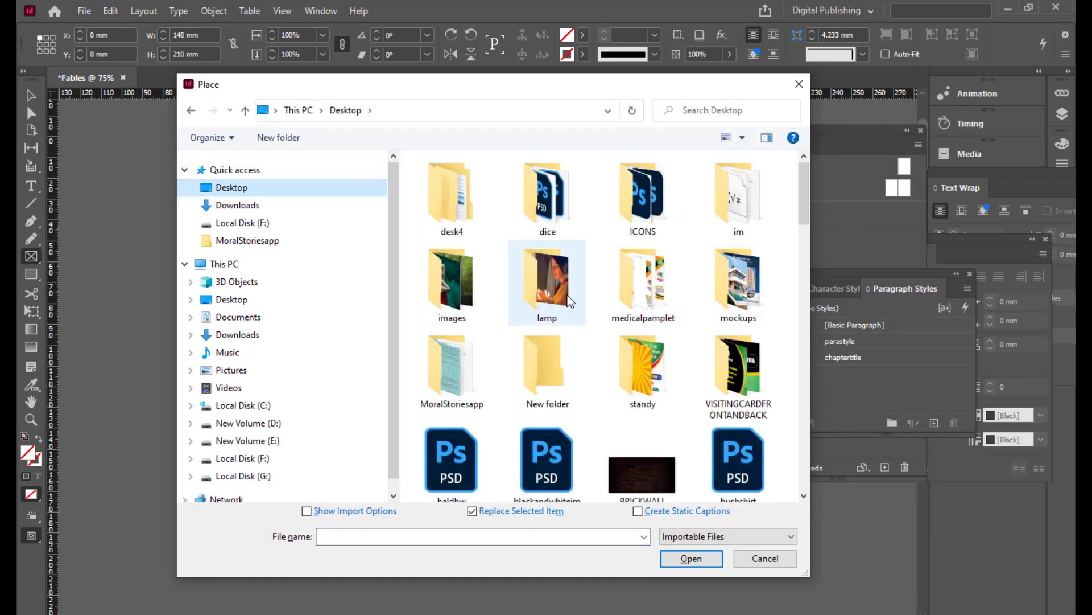
{"action": "double_click", "coordinate": [471, 376]}
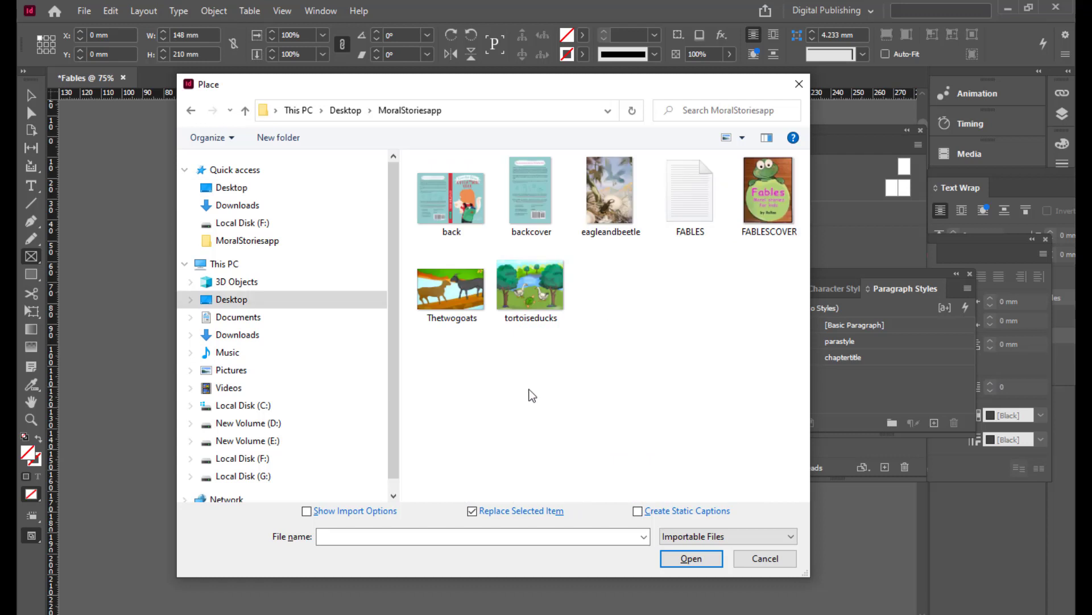
{"action": "left_click", "coordinate": [772, 229]}
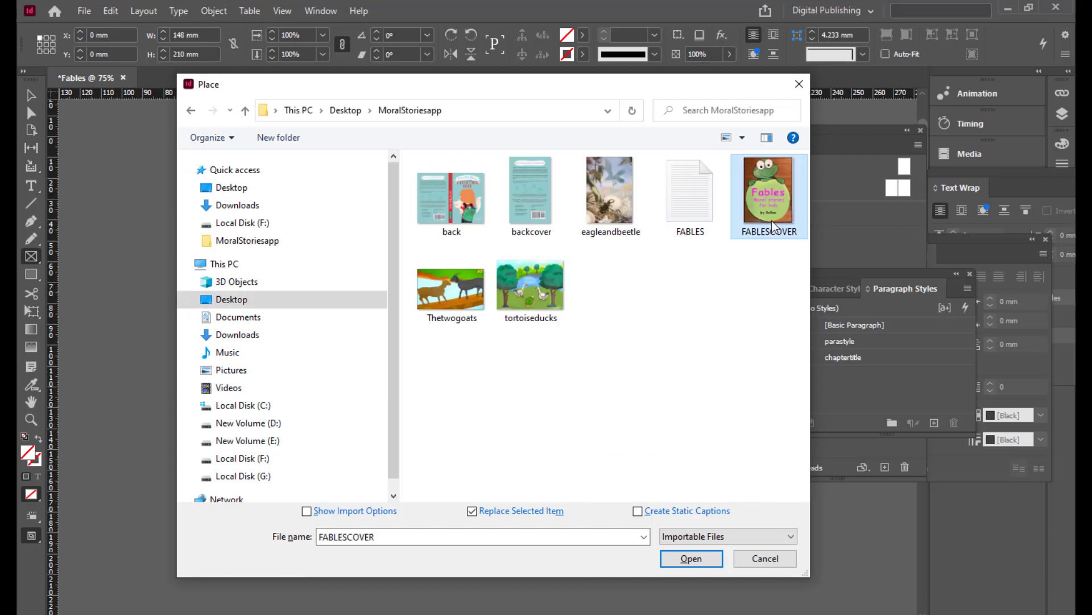
{"action": "left_click_drag", "start_coordinate": [532, 91], "coordinate": [407, 80]}
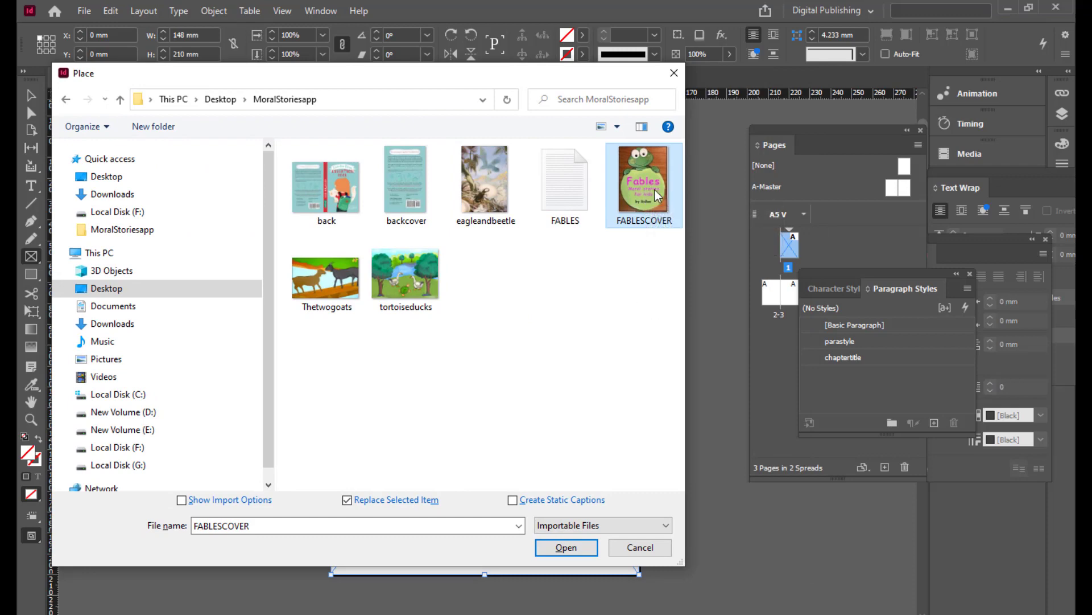
{"action": "left_click", "coordinate": [566, 550]}
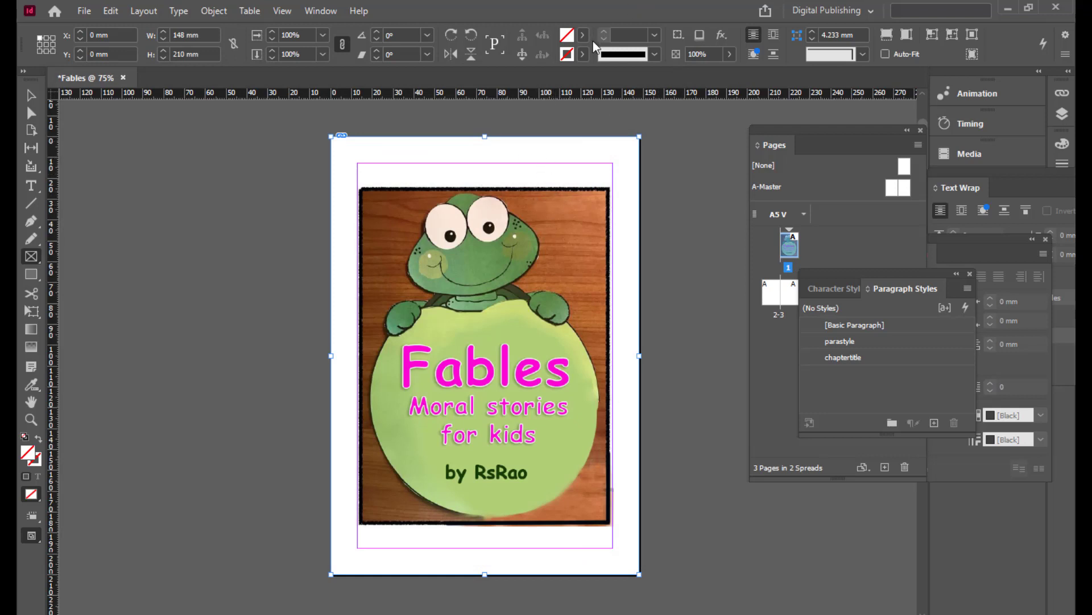
- Fit the cover image with Fill Frame Proportionally
{"action": "right_click", "coordinate": [558, 209]}
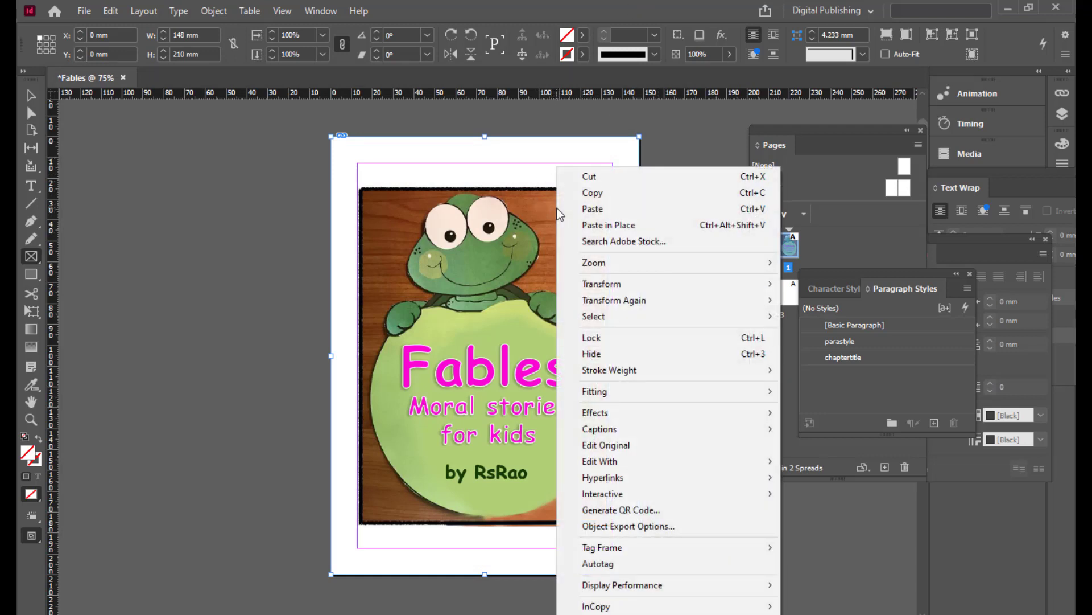
{"action": "mouse_move", "coordinate": [621, 394]}
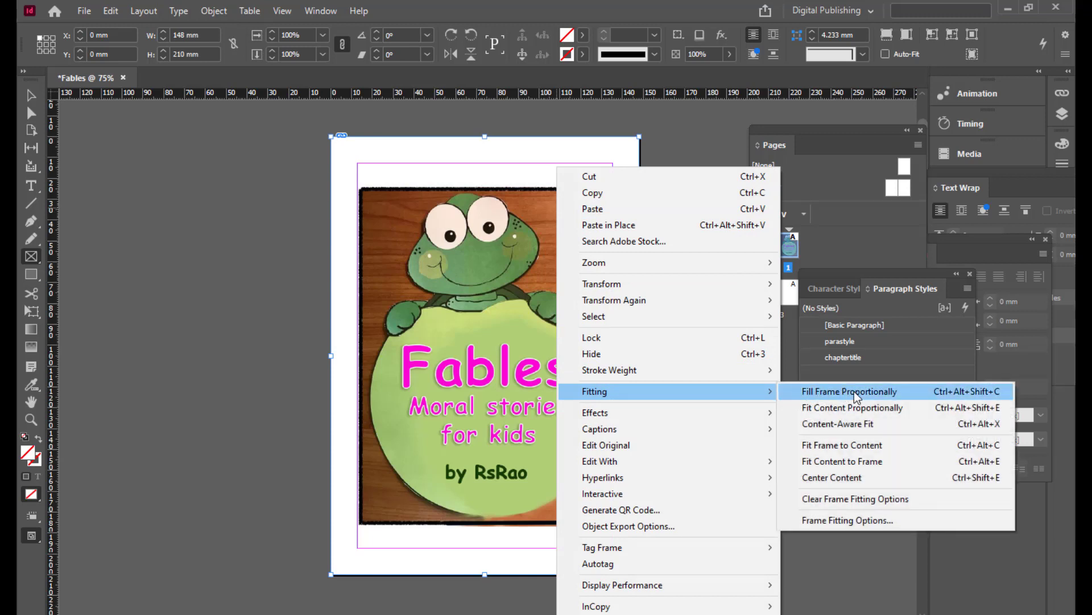
{"action": "left_click", "coordinate": [878, 391]}
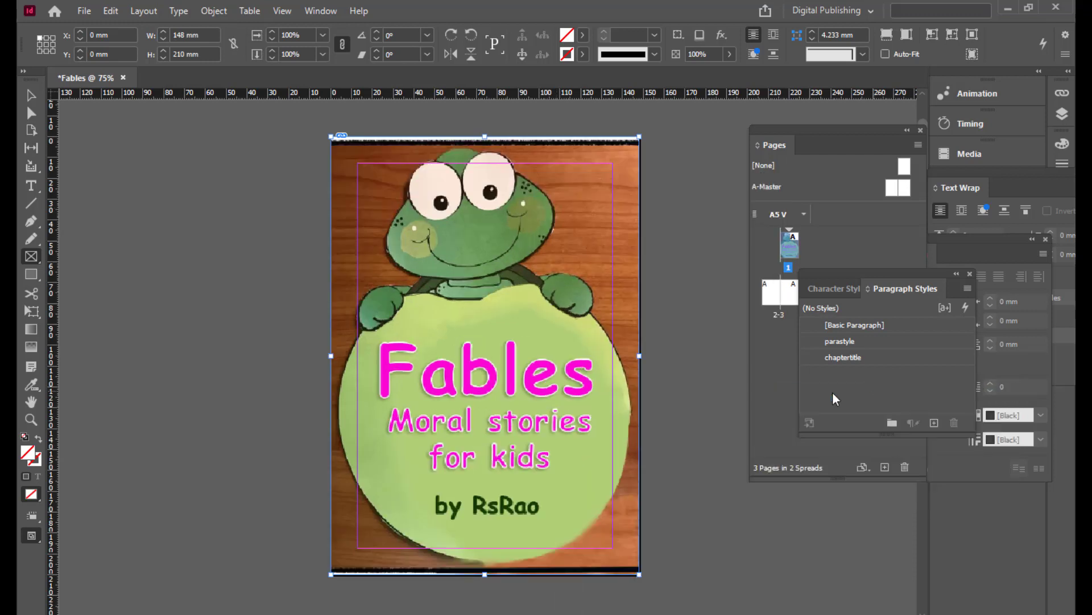
- Enlarge the cover image inside its frame to about 164 × 217 mm so that it extends past the page edges
{"action": "left_click", "coordinate": [31, 96]}
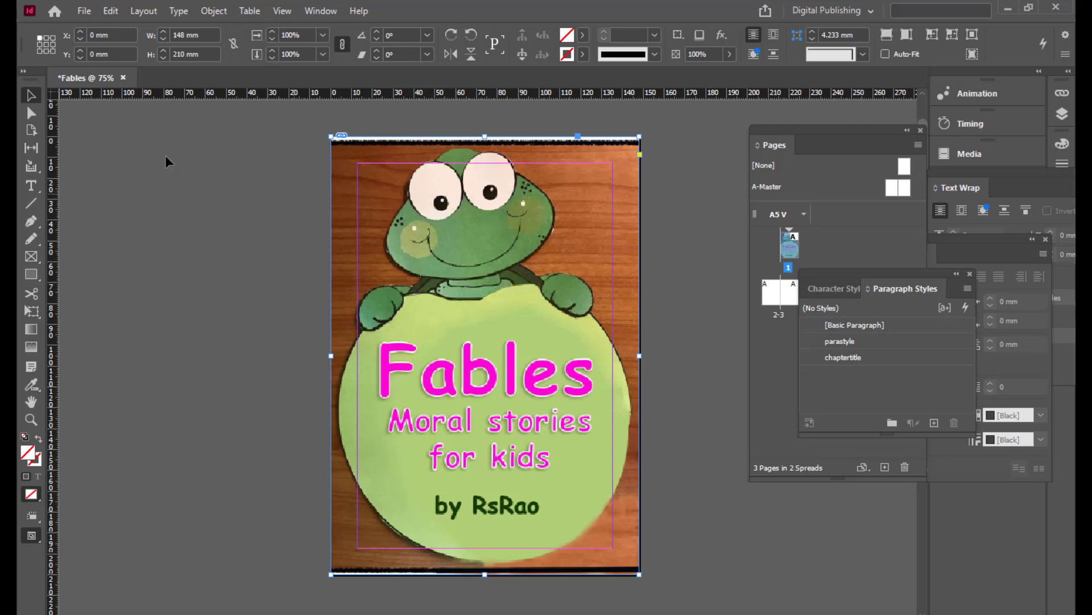
{"action": "left_click", "coordinate": [23, 72]}
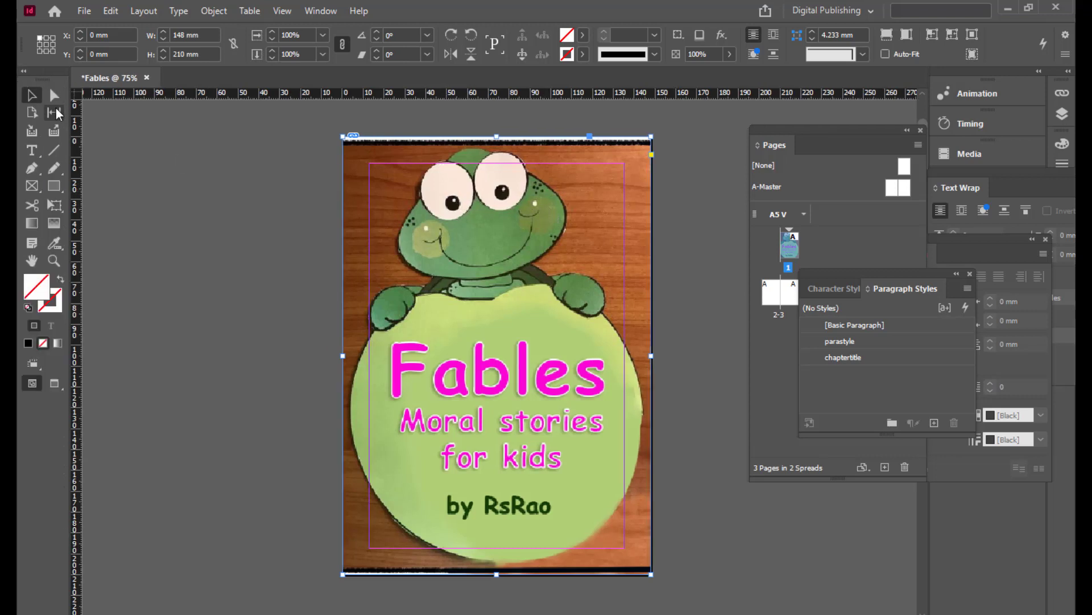
{"action": "left_click", "coordinate": [53, 97]}
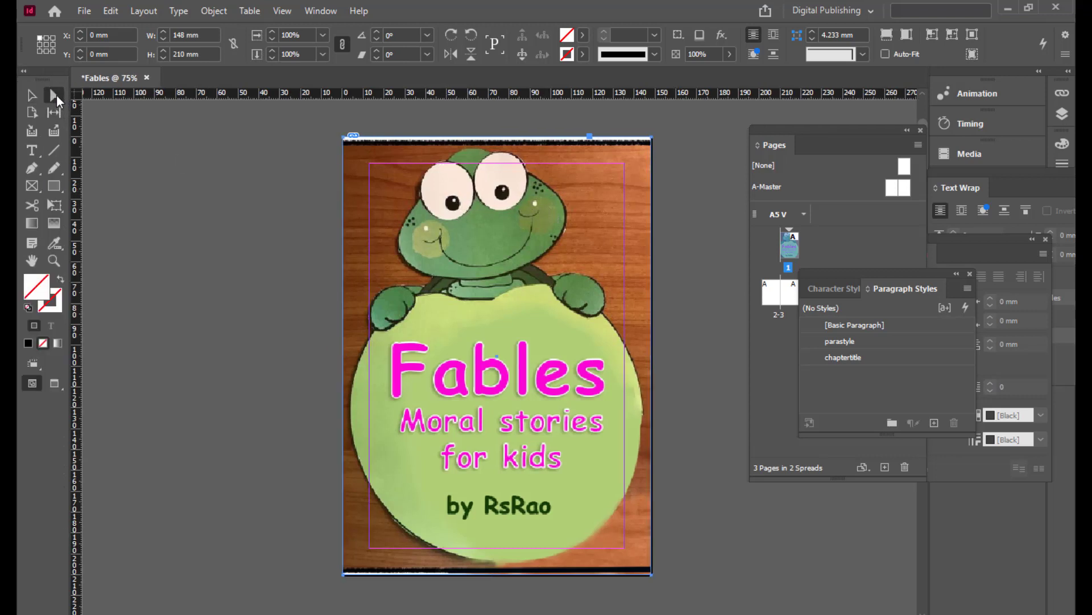
{"action": "left_click", "coordinate": [598, 168]}
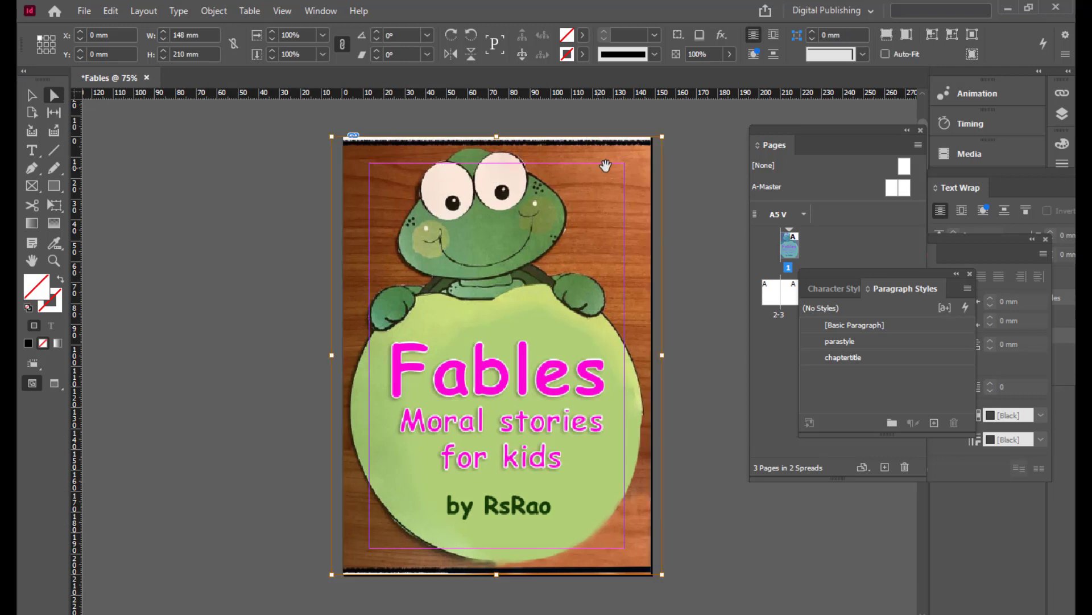
{"action": "left_click_drag", "start_coordinate": [662, 135], "coordinate": [668, 131]}
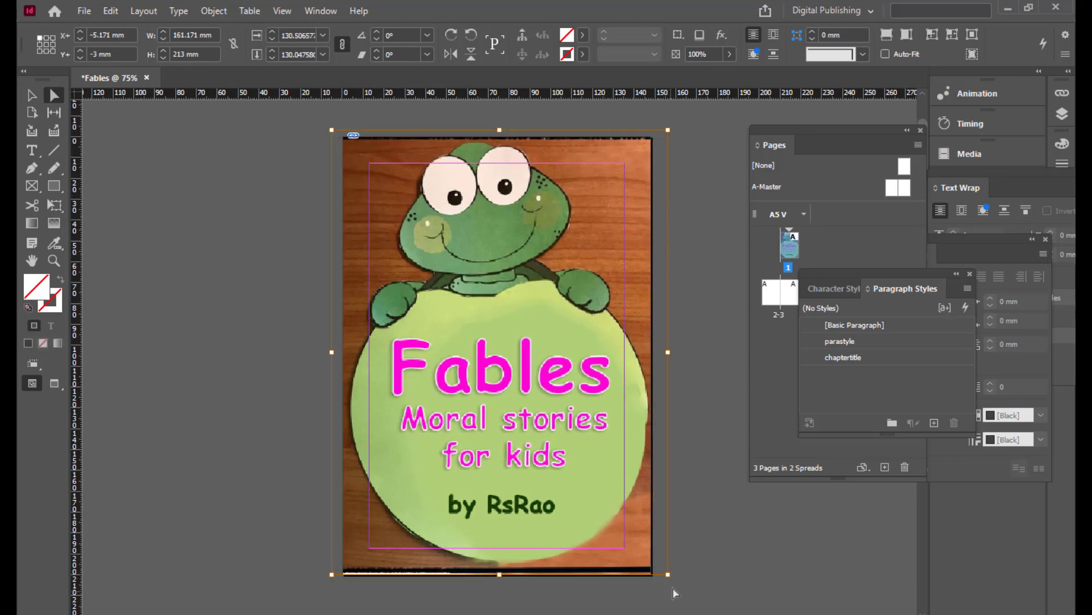
{"action": "left_click_drag", "start_coordinate": [669, 576], "coordinate": [673, 583]}
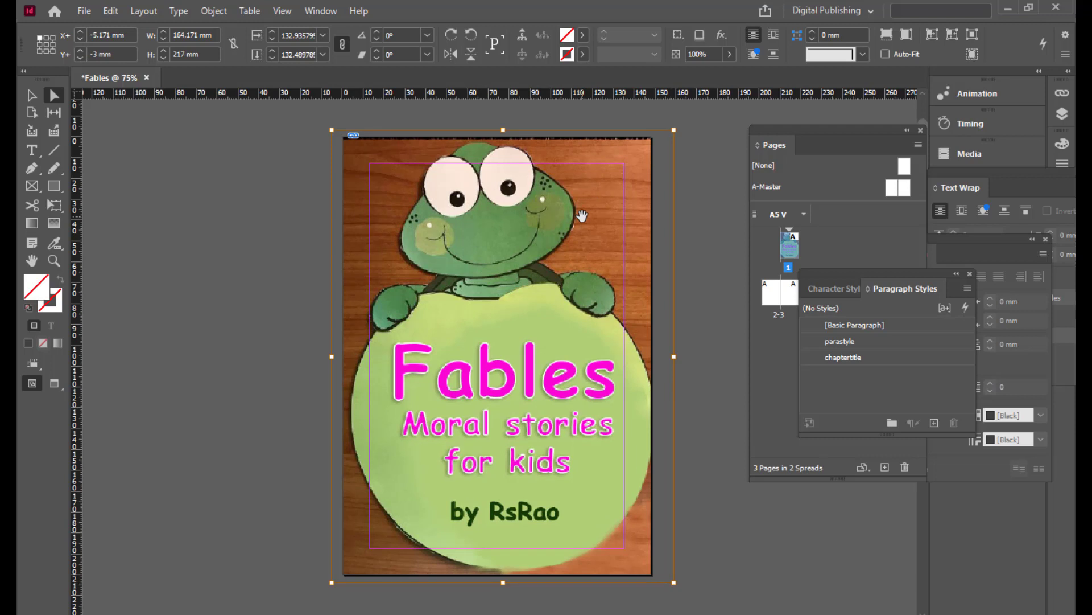
{"action": "left_click", "coordinate": [31, 95]}
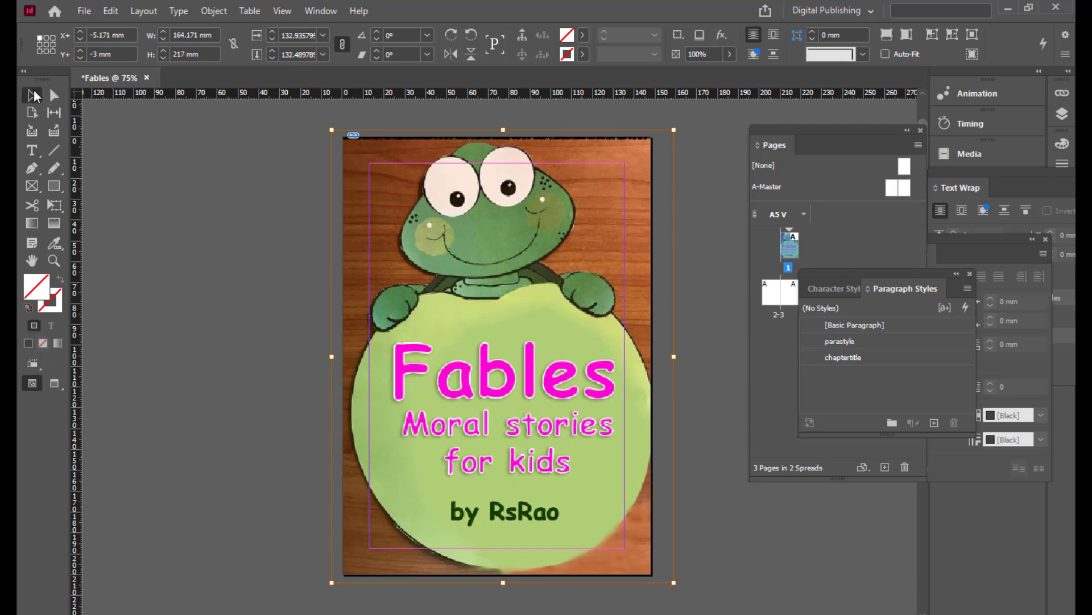
{"action": "left_click", "coordinate": [205, 222]}
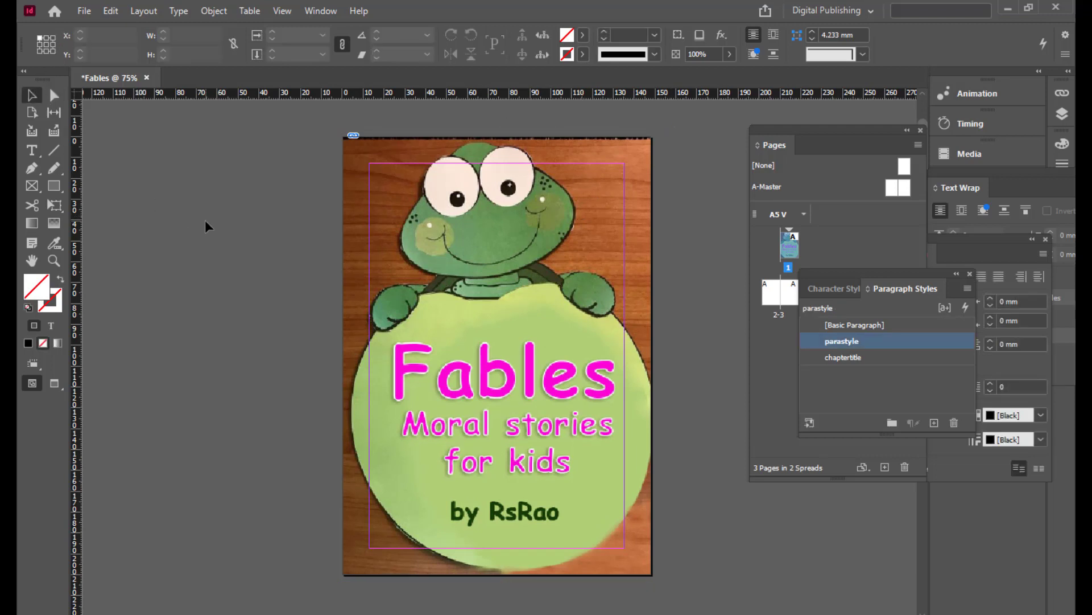
{"action": "key", "text": "w"}
{"action": "key", "text": "w"}
{"action": "left_click", "coordinate": [554, 211]}
{"action": "right_click", "coordinate": [554, 210]}
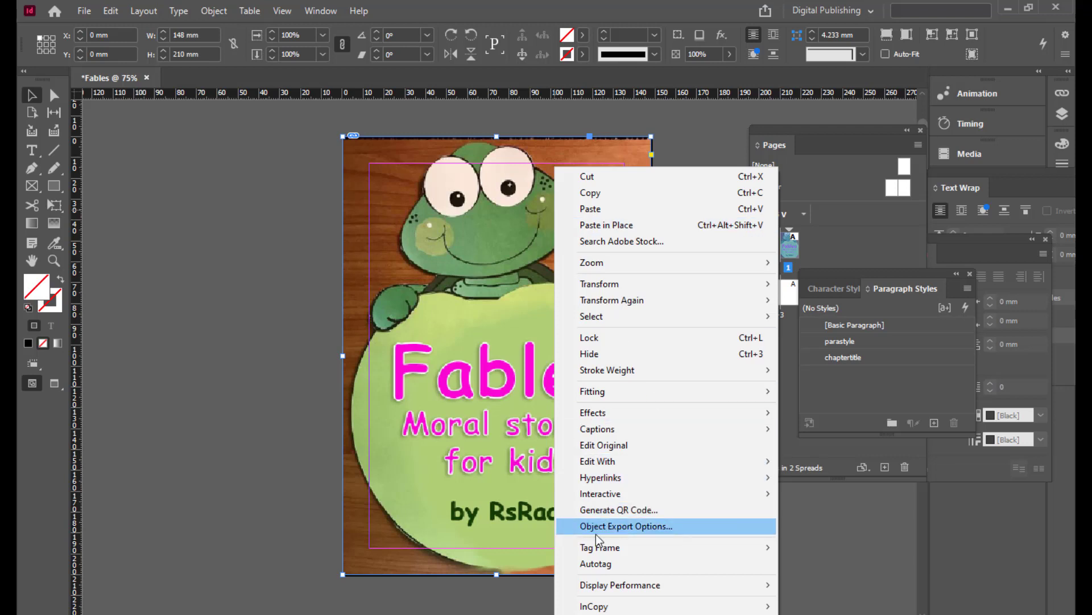
{"action": "left_click", "coordinate": [709, 525]}
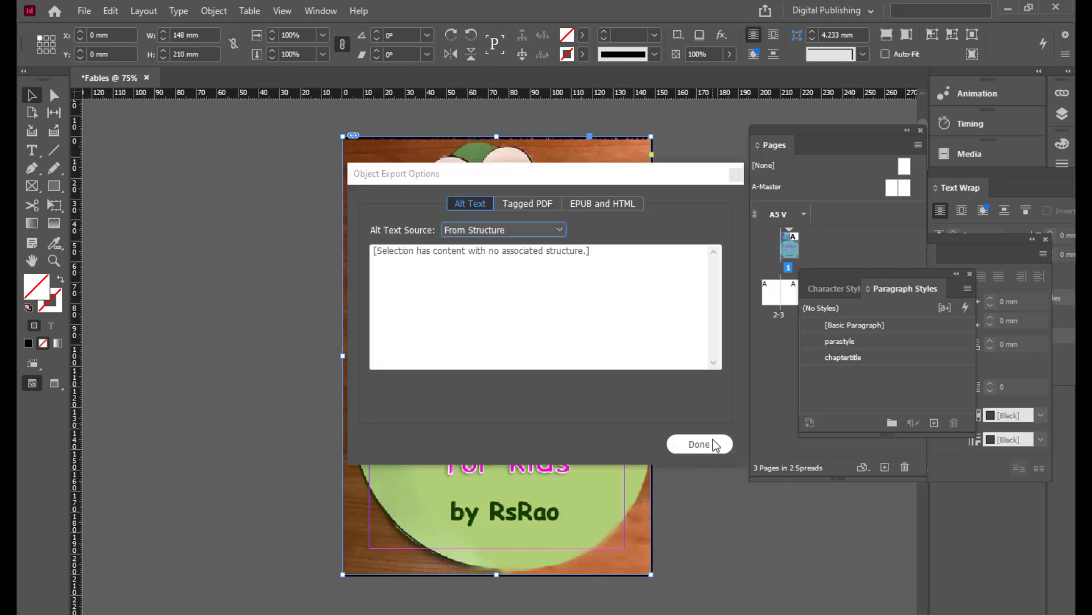
{"action": "left_click", "coordinate": [738, 175]}
- In the cover frame's object export options for EPUB and HTML, set Preserve Appearance From Layout to Rasterize Content
{"action": "right_click", "coordinate": [578, 198]}
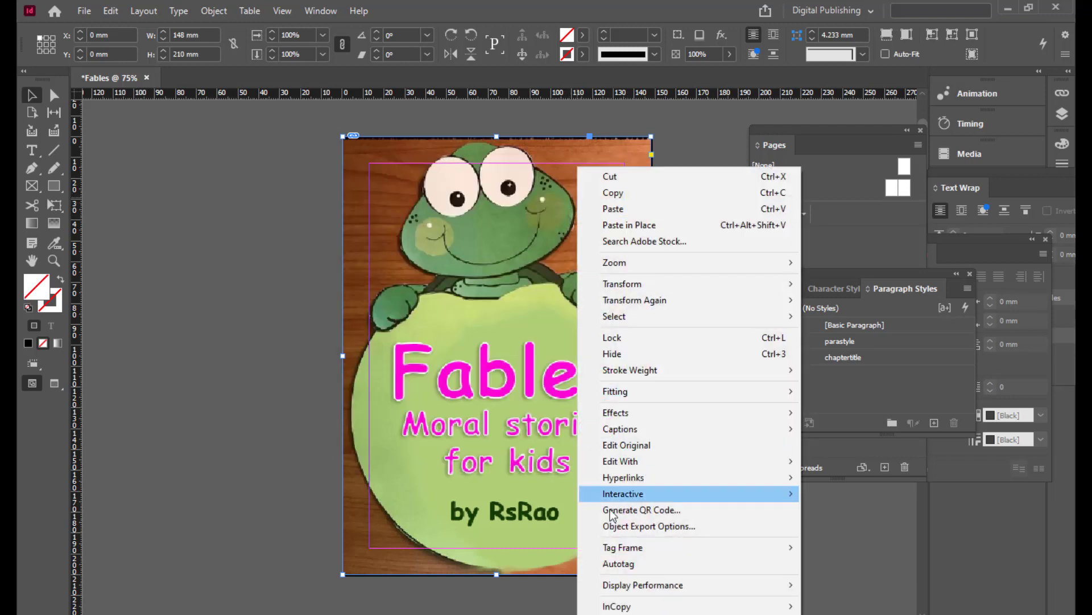
{"action": "left_click", "coordinate": [664, 527]}
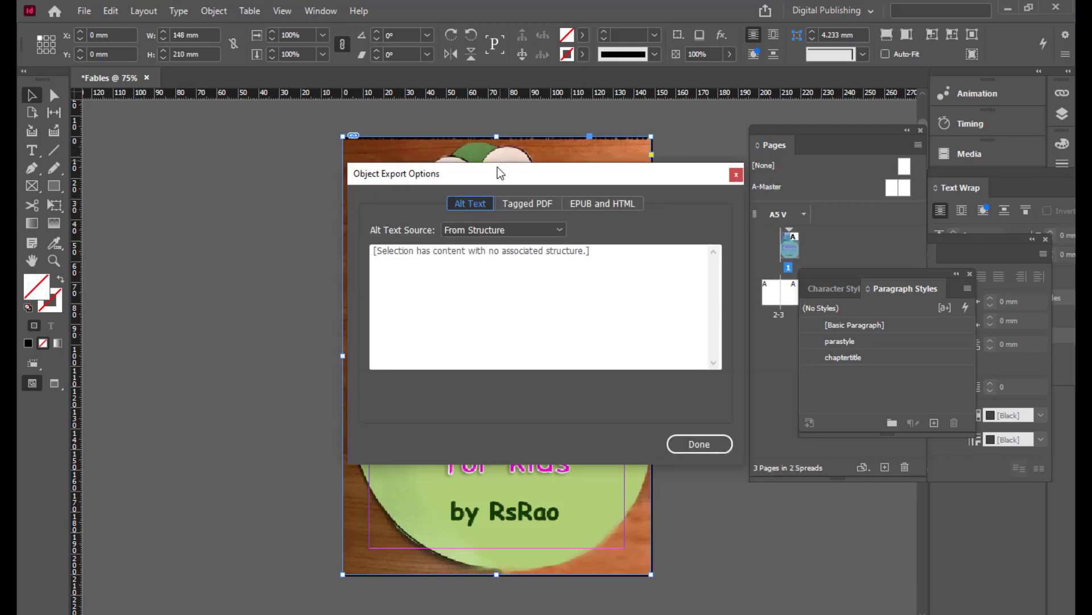
{"action": "left_click_drag", "start_coordinate": [498, 173], "coordinate": [609, 146]}
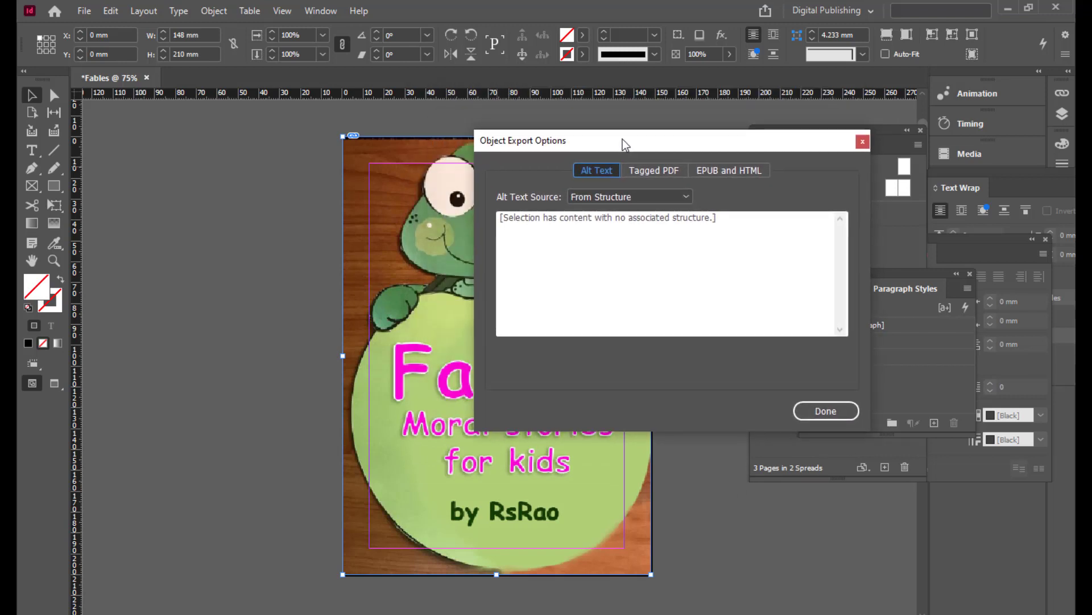
{"action": "left_click", "coordinate": [663, 172]}
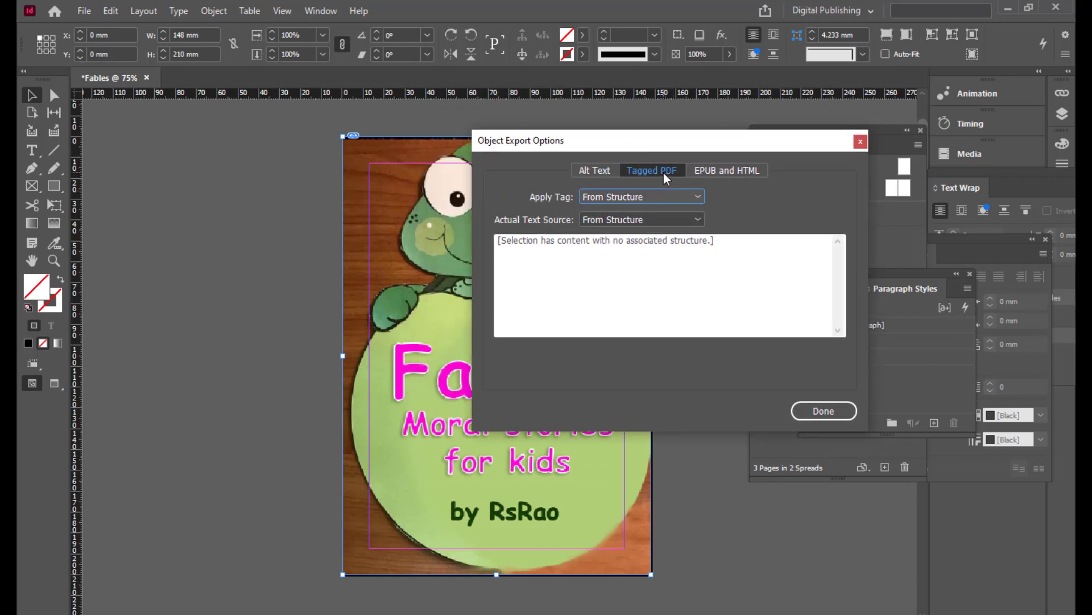
{"action": "left_click", "coordinate": [725, 173]}
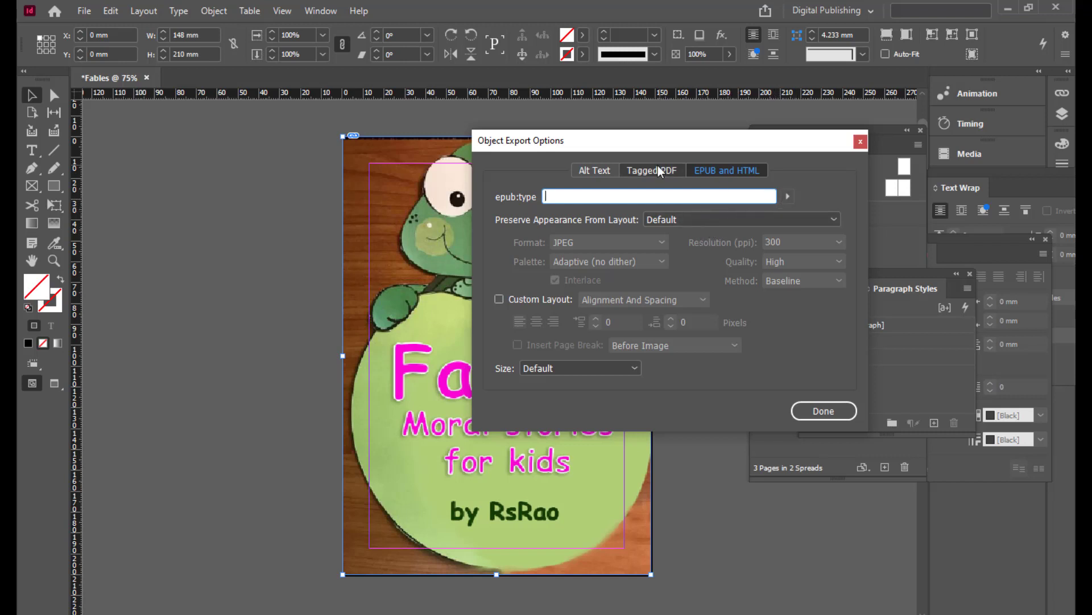
{"action": "left_click", "coordinate": [834, 219]}
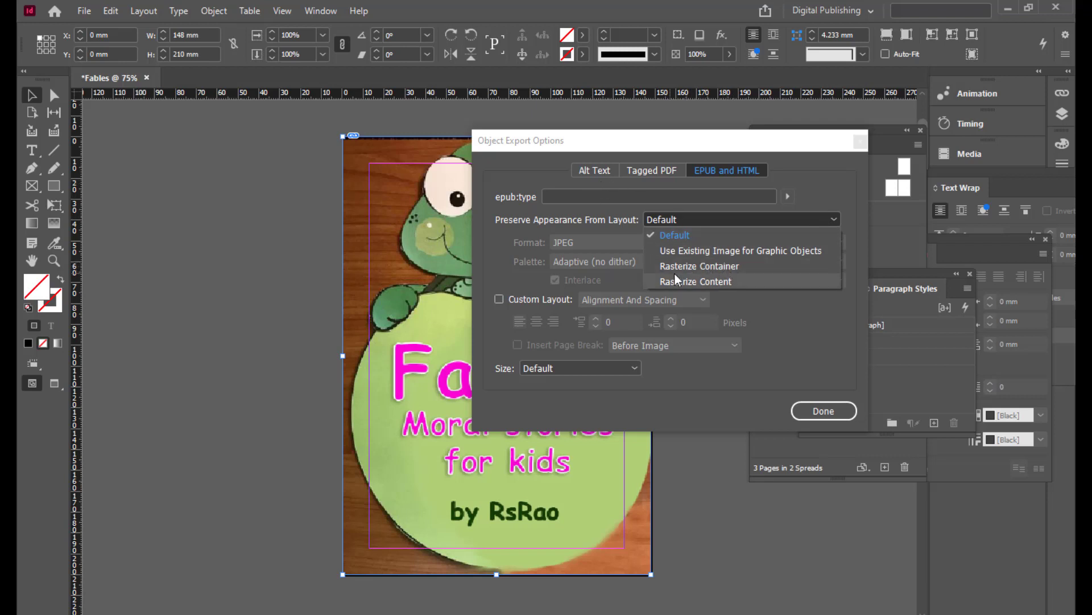
{"action": "left_click", "coordinate": [709, 283]}
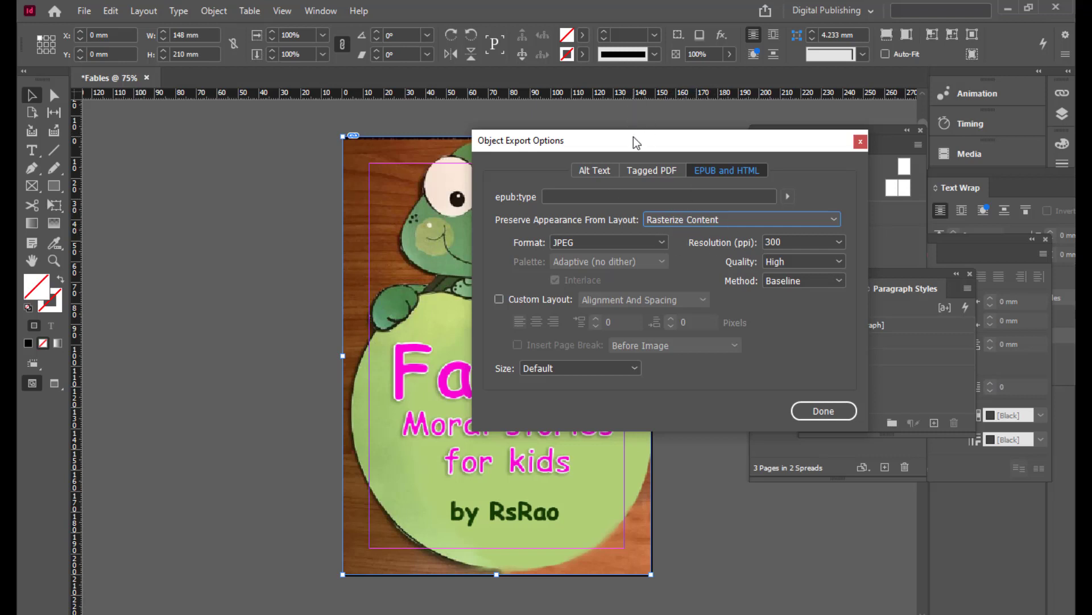
{"action": "left_click_drag", "start_coordinate": [633, 137], "coordinate": [562, 124]}
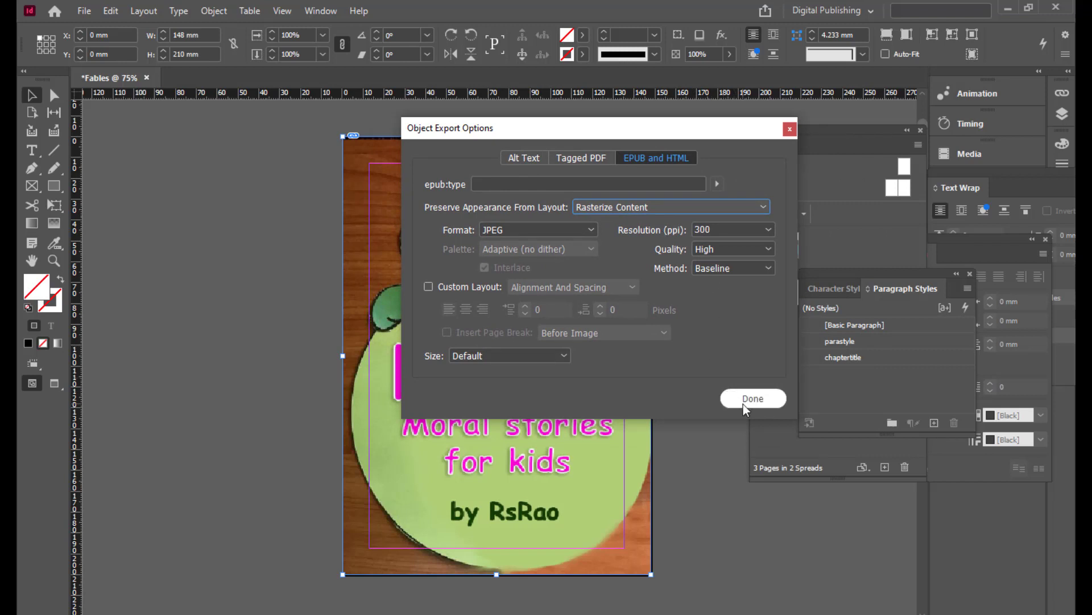
{"action": "left_click", "coordinate": [750, 399]}
{"action": "left_click", "coordinate": [685, 296]}
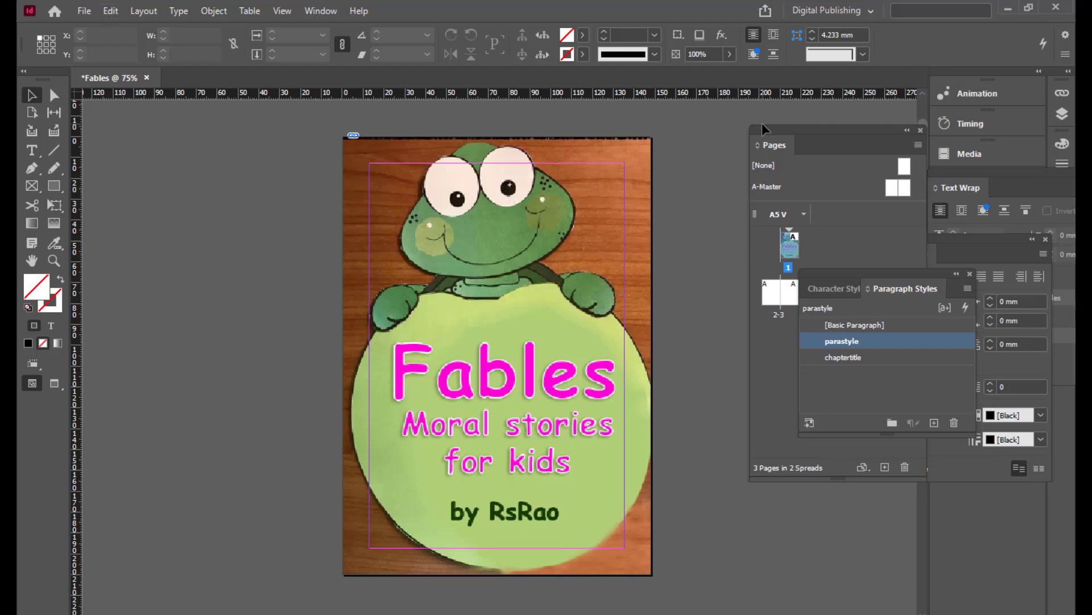
- Go to the spread of pages 2-3 and show both pages unobstructed at 50% zoom
{"action": "left_click_drag", "start_coordinate": [766, 128], "coordinate": [744, 109]}
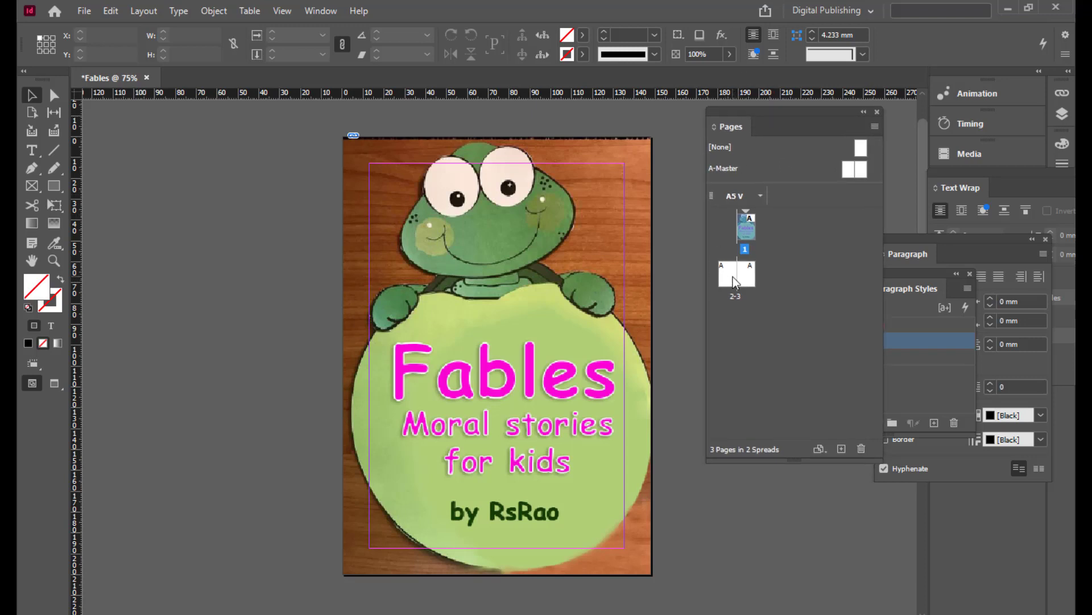
{"action": "double_click", "coordinate": [733, 277]}
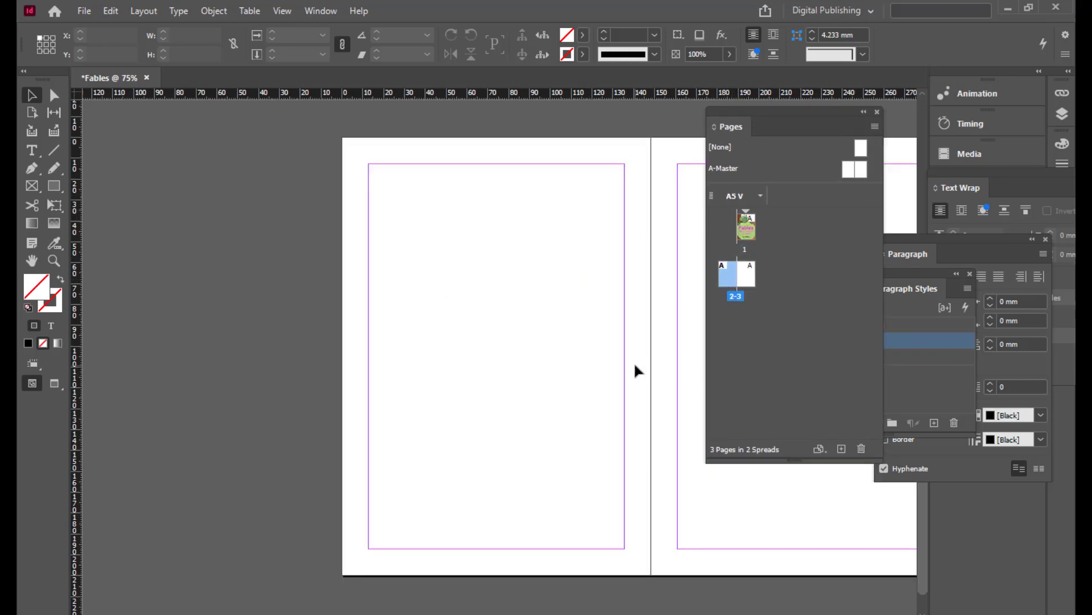
{"action": "key", "text": "ctrl+minus"}
{"action": "key", "text": "ctrl+minus"}
{"action": "key", "text": "ctrl+equal"}
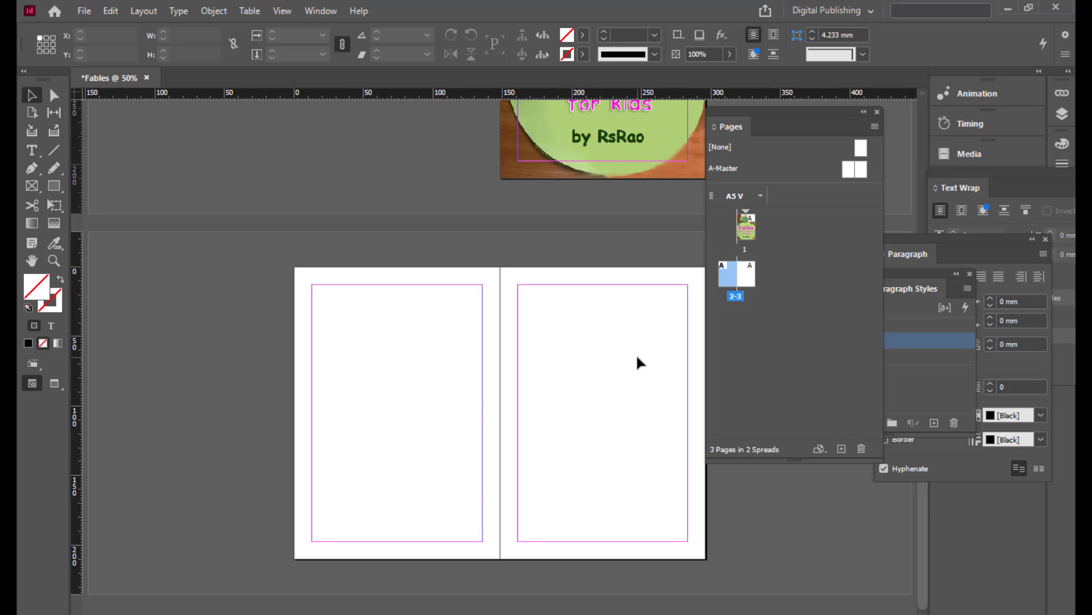
{"action": "left_click_drag", "start_coordinate": [762, 111], "coordinate": [788, 109]}
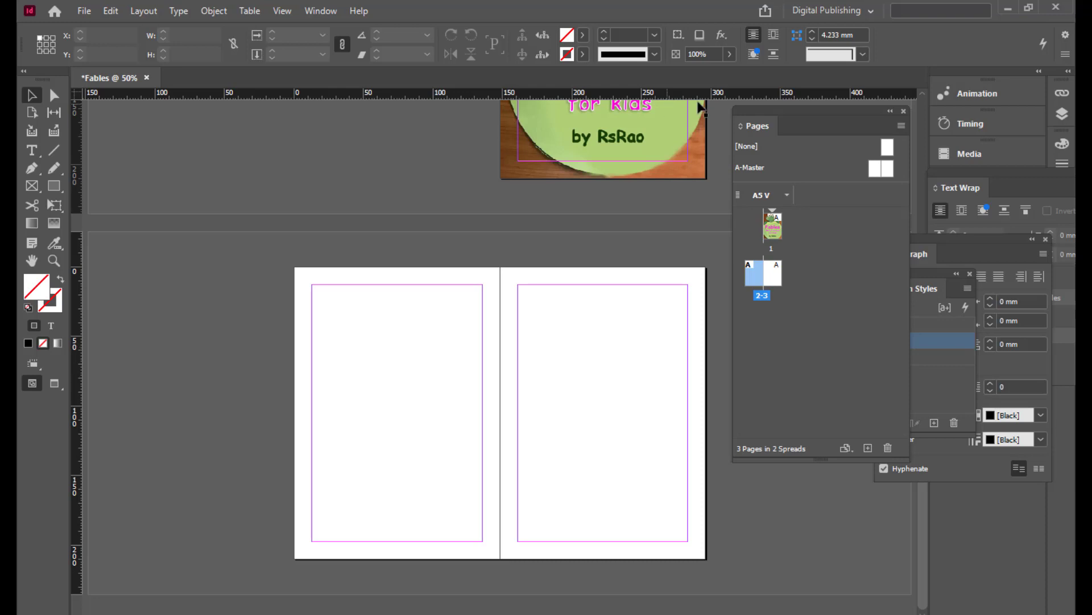
{"action": "left_click_drag", "start_coordinate": [748, 113], "coordinate": [752, 117]}
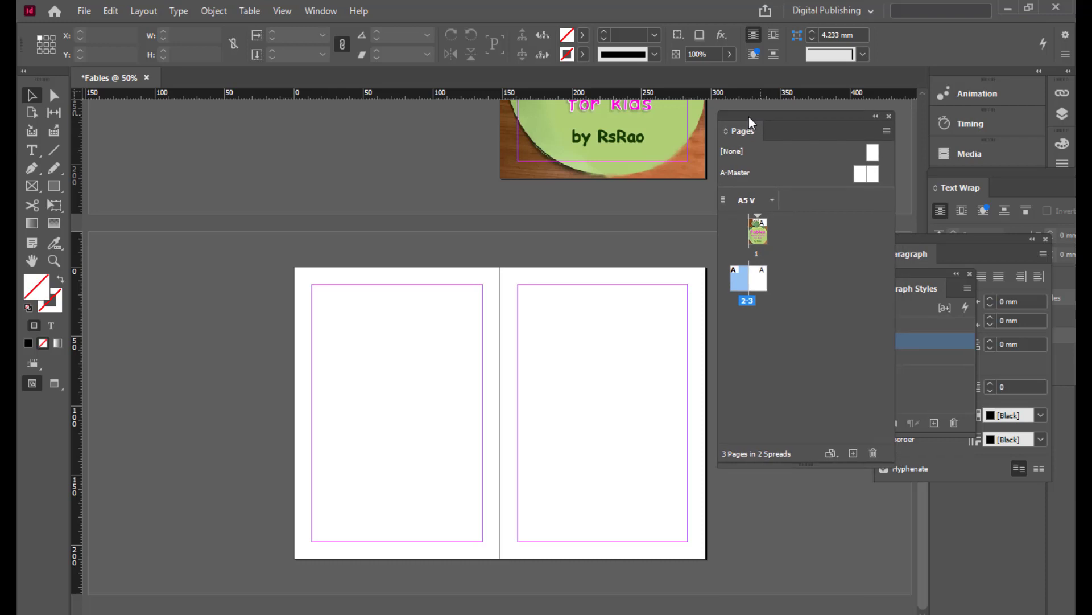
- Open the A-Master spread for editing
{"action": "left_click", "coordinate": [862, 178]}
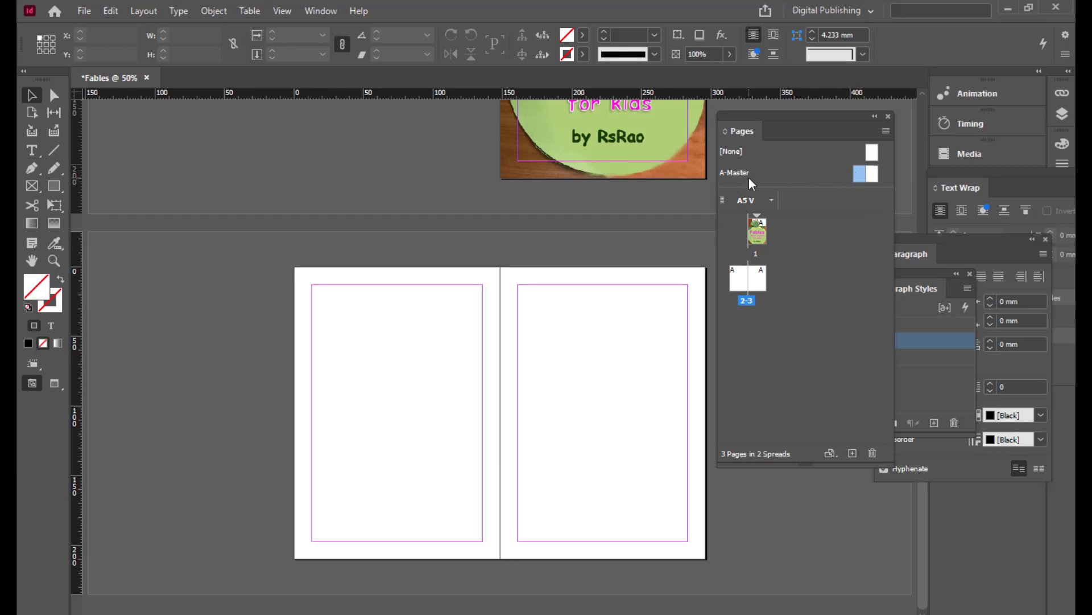
{"action": "double_click", "coordinate": [863, 176]}
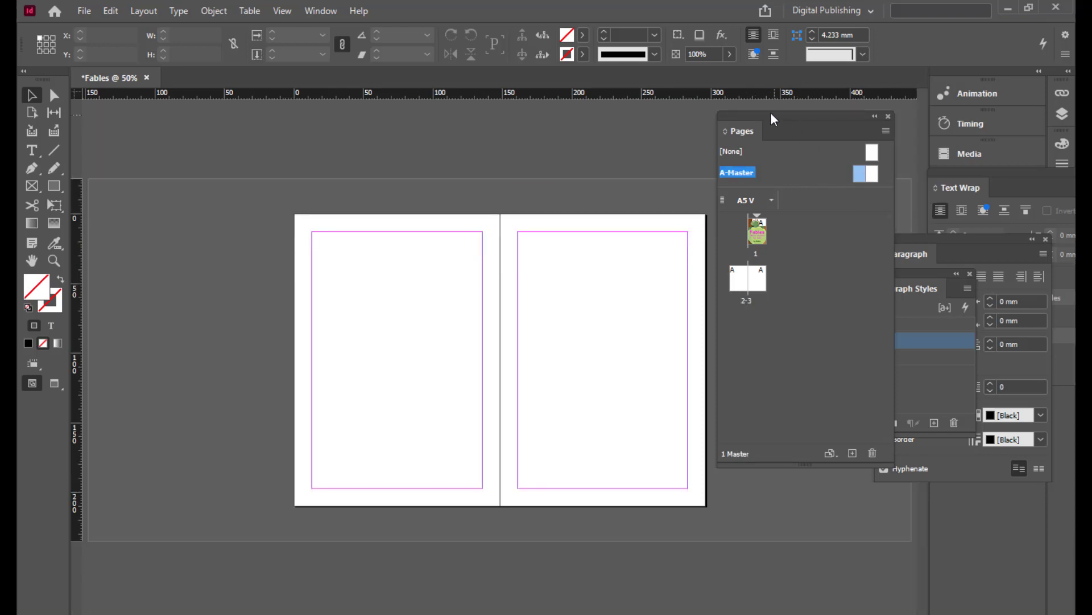
{"action": "mouse_move", "coordinate": [771, 112]}
{"action": "left_mouse_down"}
{"action": "mouse_move", "coordinate": [815, 110]}
{"action": "mouse_move", "coordinate": [791, 110]}
{"action": "left_mouse_up"}
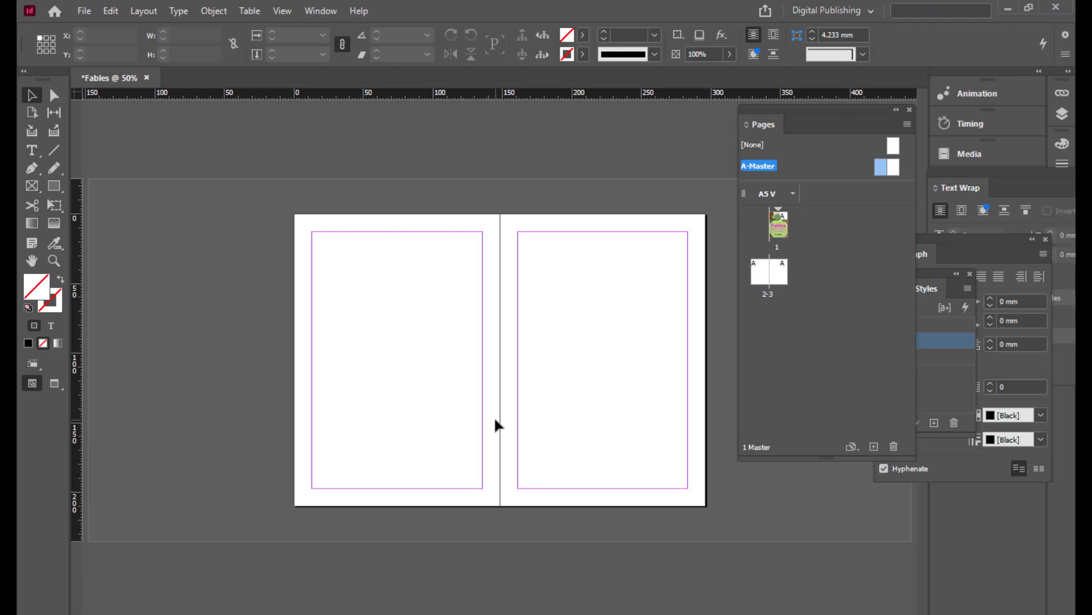
{"action": "key", "text": "ctrl+equal"}
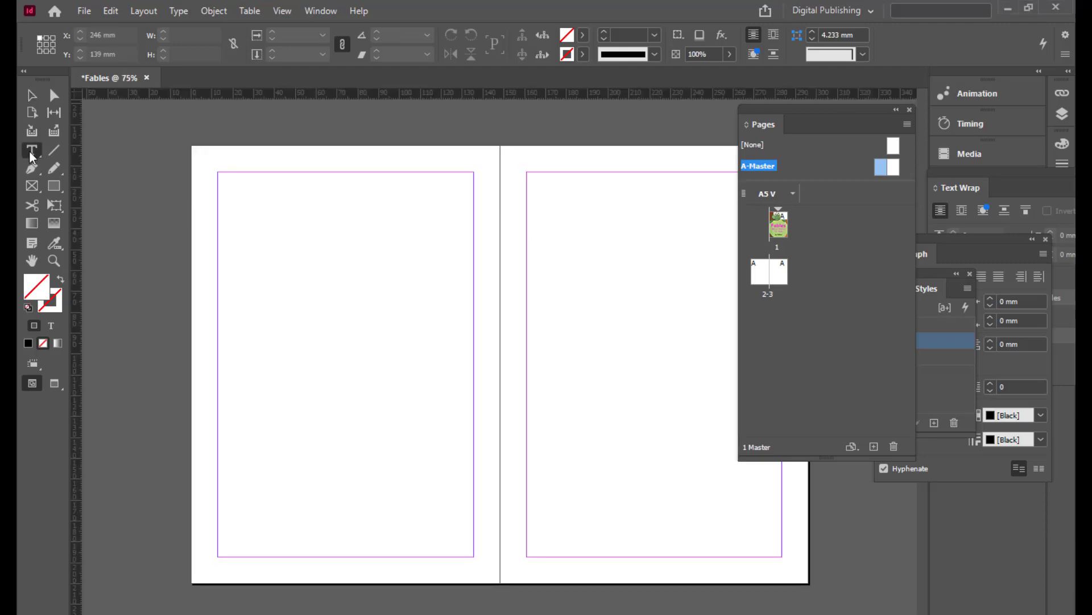
- Draw a text frame about 16 × 13 mm below the left master page's bottom-right margin corner and insert the Current Page Number marker
{"action": "left_click_drag", "start_coordinate": [29, 150], "coordinate": [104, 170]}
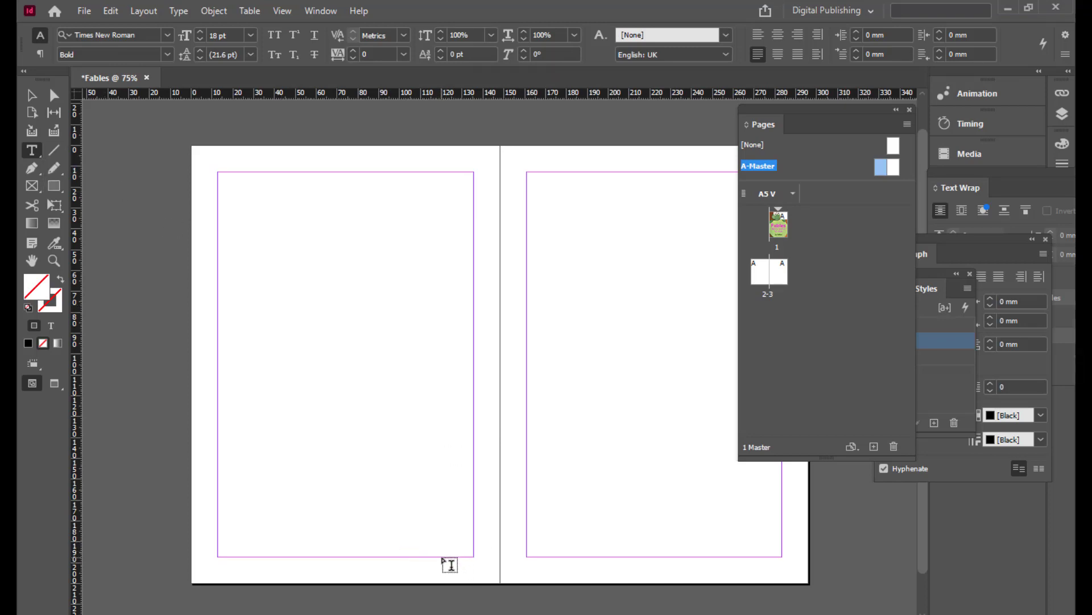
{"action": "left_click_drag", "start_coordinate": [443, 557], "coordinate": [477, 587]}
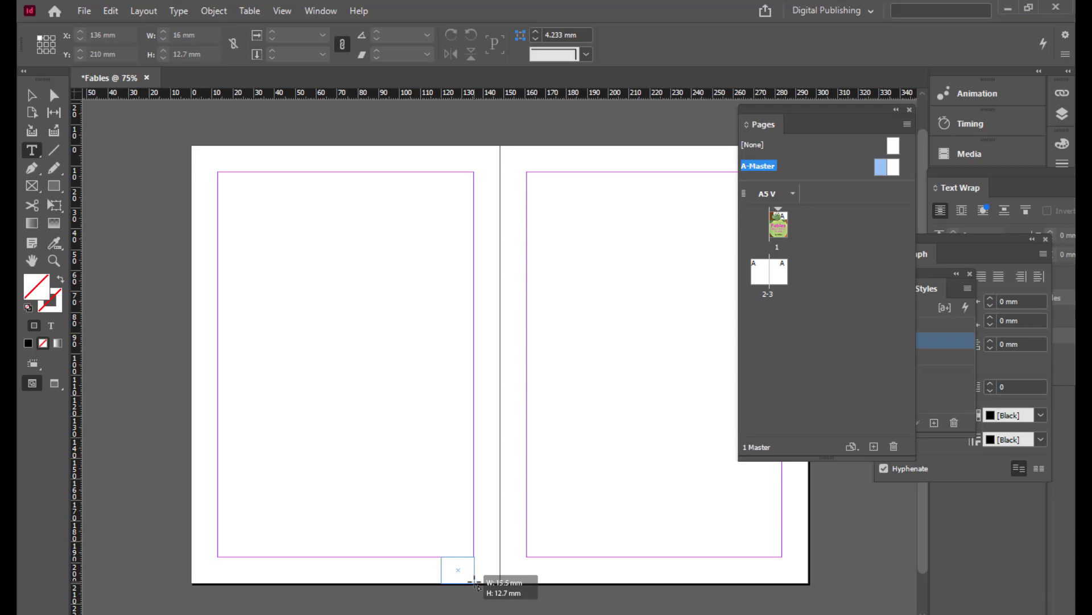
{"action": "left_click_drag", "start_coordinate": [475, 582], "coordinate": [476, 582]}
{"action": "right_click", "coordinate": [463, 568]}
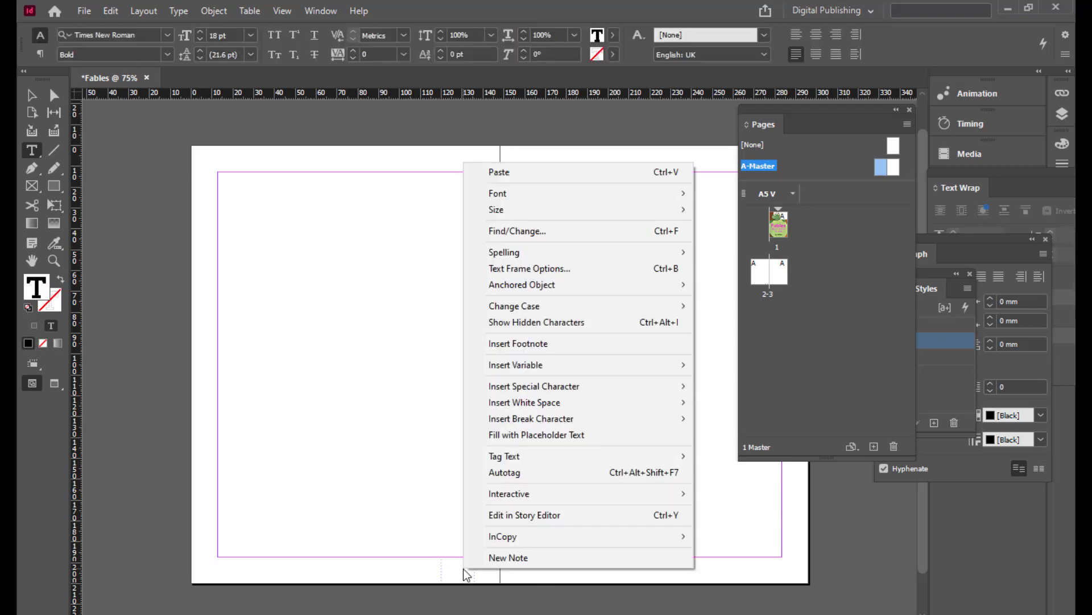
{"action": "mouse_move", "coordinate": [554, 388]}
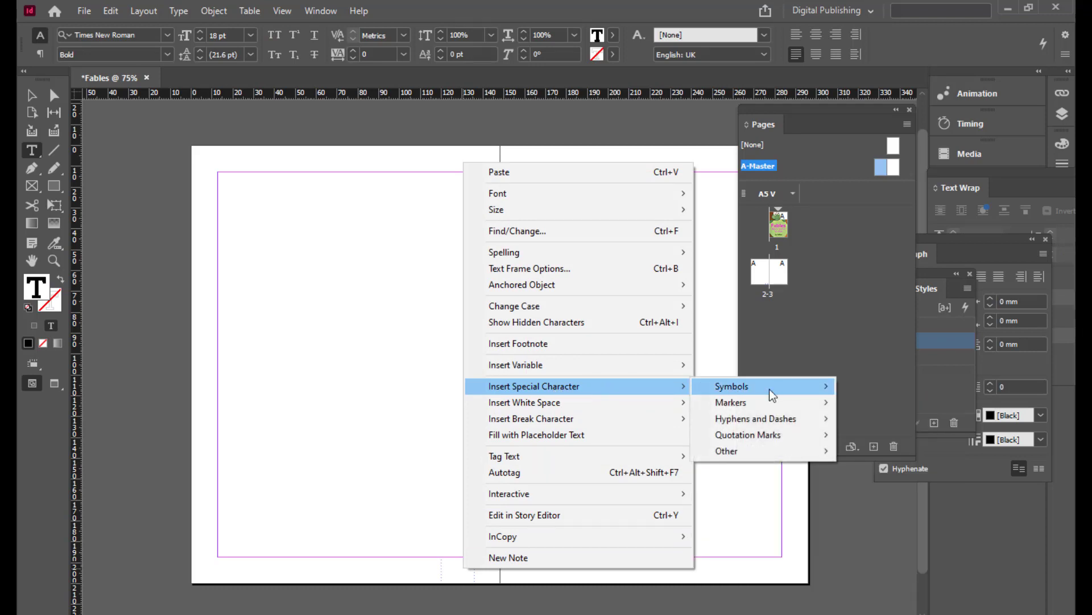
{"action": "mouse_move", "coordinate": [764, 401]}
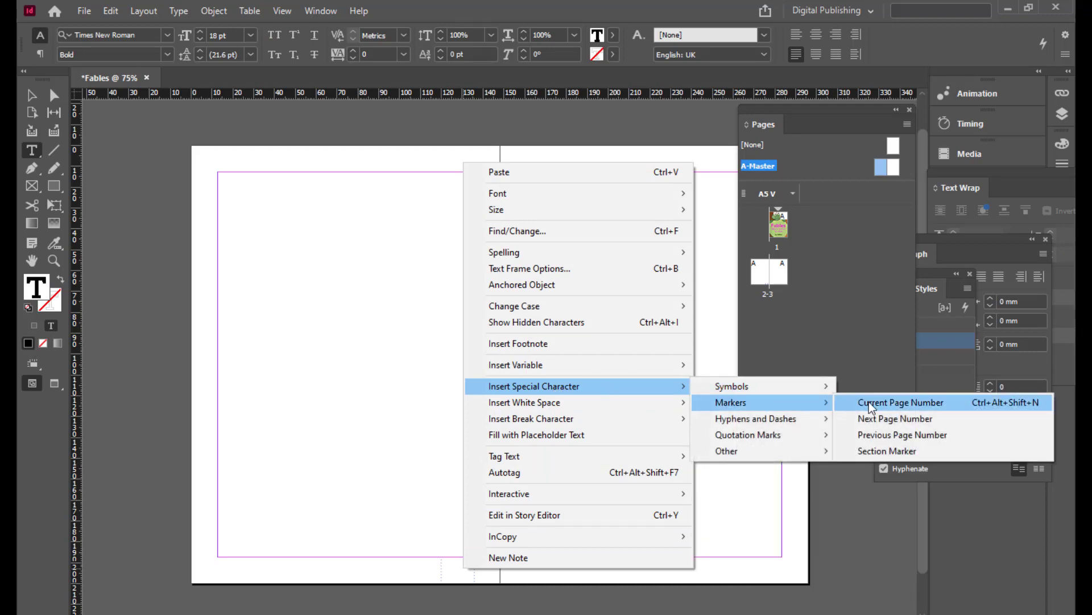
{"action": "left_click", "coordinate": [913, 404]}
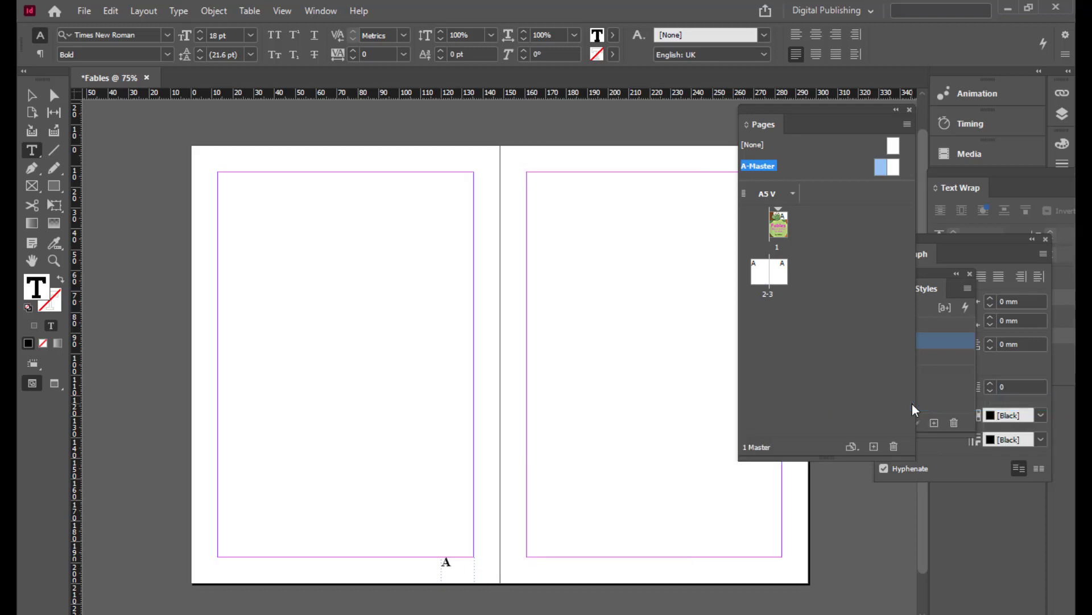
- Enlarge the page number marker on the left master page to 20 pt
{"action": "double_click", "coordinate": [445, 563]}
{"action": "key", "text": "ctrl+shift+period"}
{"action": "key", "text": "ctrl+shift+period"}
{"action": "key", "text": "ctrl+shift+period"}
{"action": "key", "text": "ctrl+shift+period"}
{"action": "key", "text": "ctrl+shift+period"}
{"action": "key", "text": "ctrl+shift+period"}
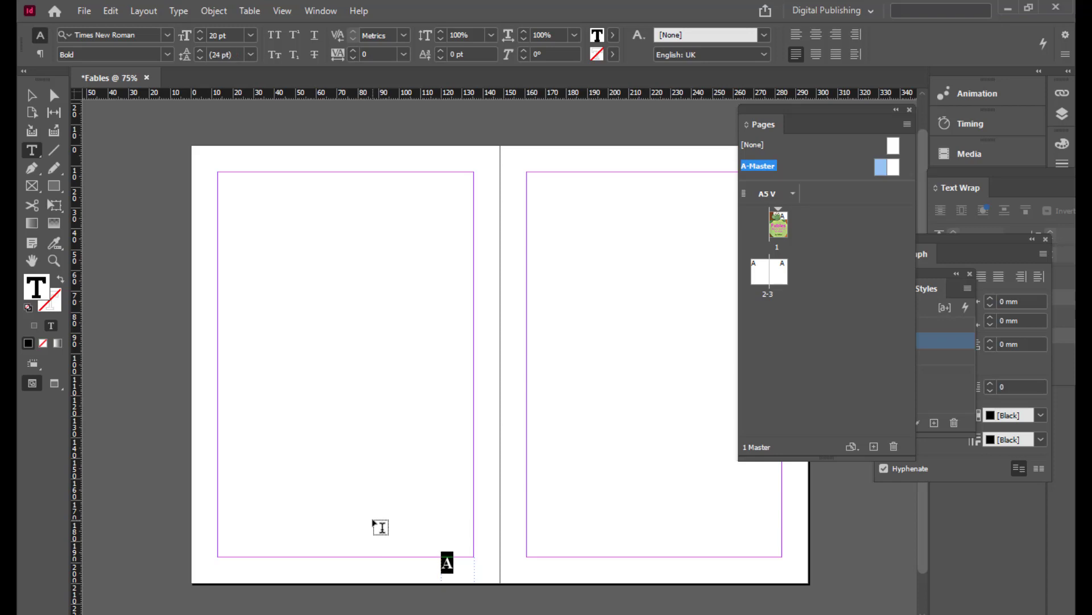
- Enlarge the page number marker on the left master page to 32 pt
{"action": "key", "text": "ctrl+shift+period"}
{"action": "key", "text": "ctrl+shift+period"}
{"action": "key", "text": "ctrl+shift+period"}
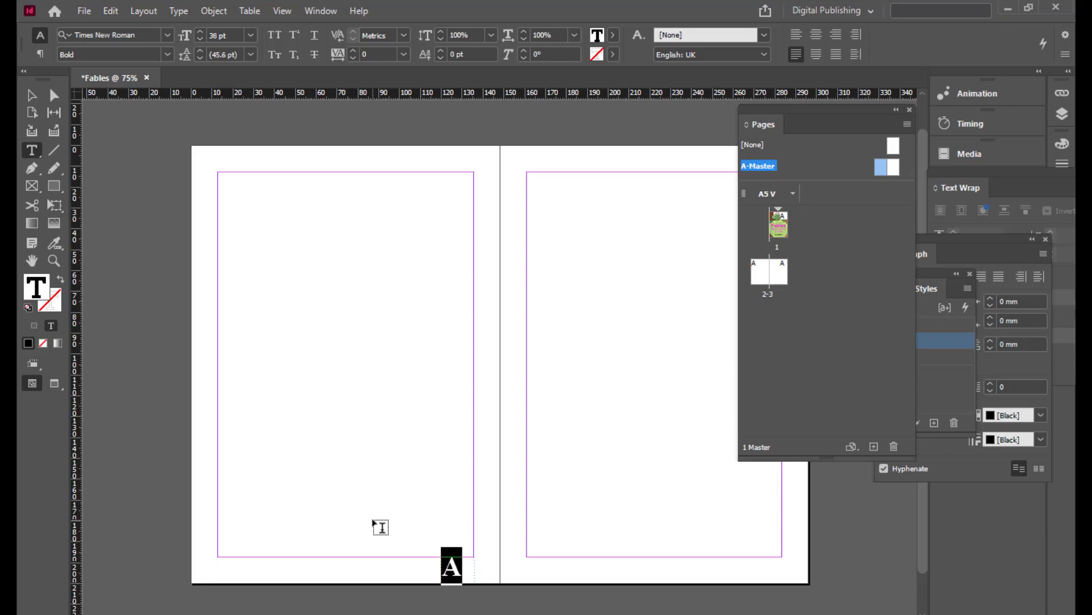
{"action": "key", "text": "ctrl+shift+comma"}
{"action": "key", "text": "ctrl+shift+comma"}
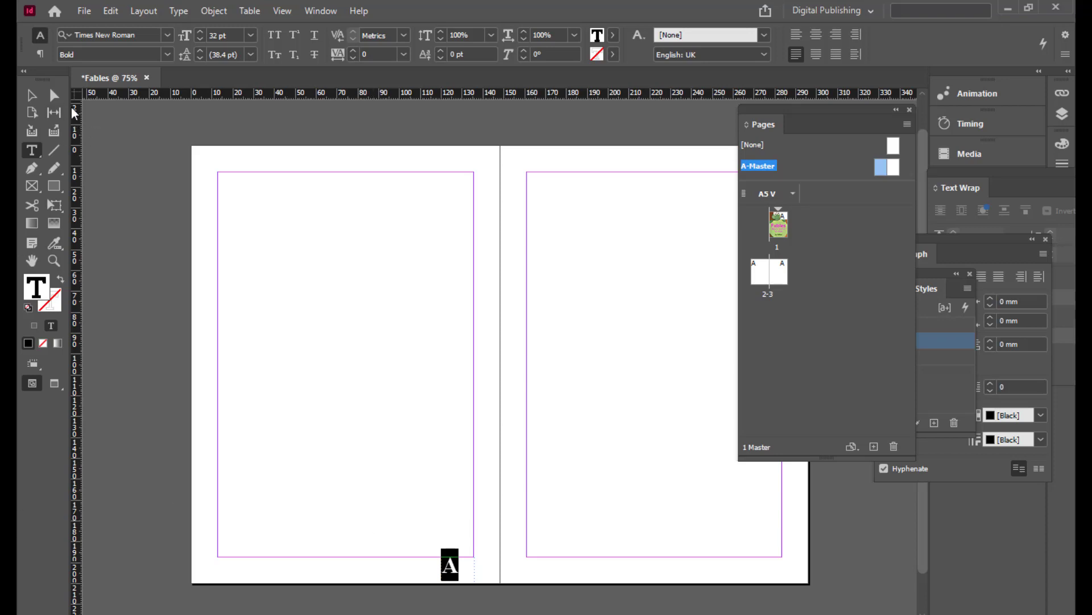
- Centre the page number marker within its frame and copy the frame to the matching bottom-right margin corner of the right master page
{"action": "left_click", "coordinate": [32, 96]}
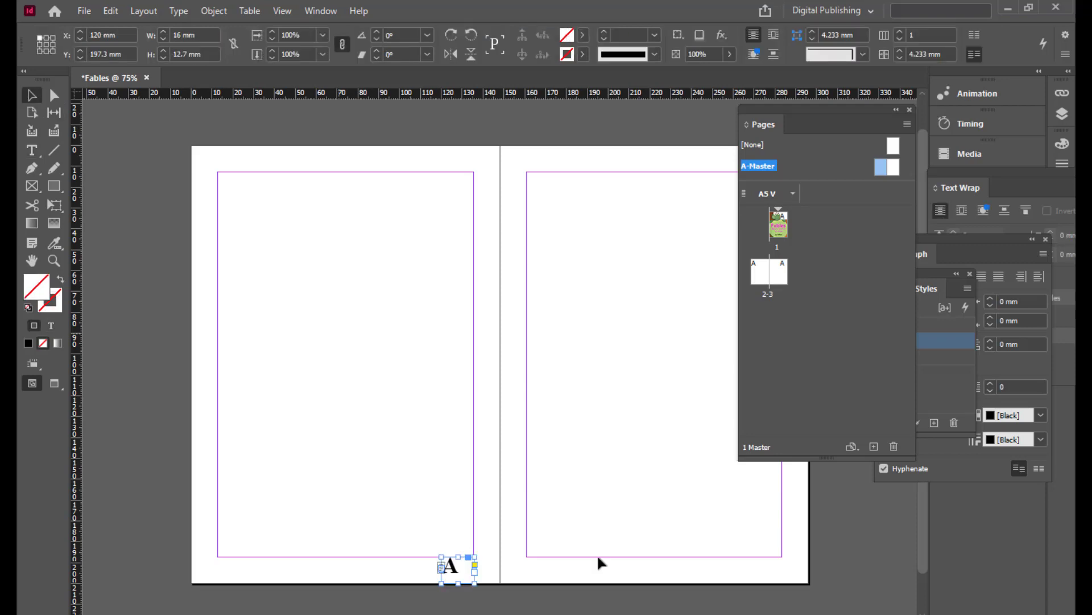
{"action": "left_click", "coordinate": [451, 566]}
{"action": "key", "text": "t"}
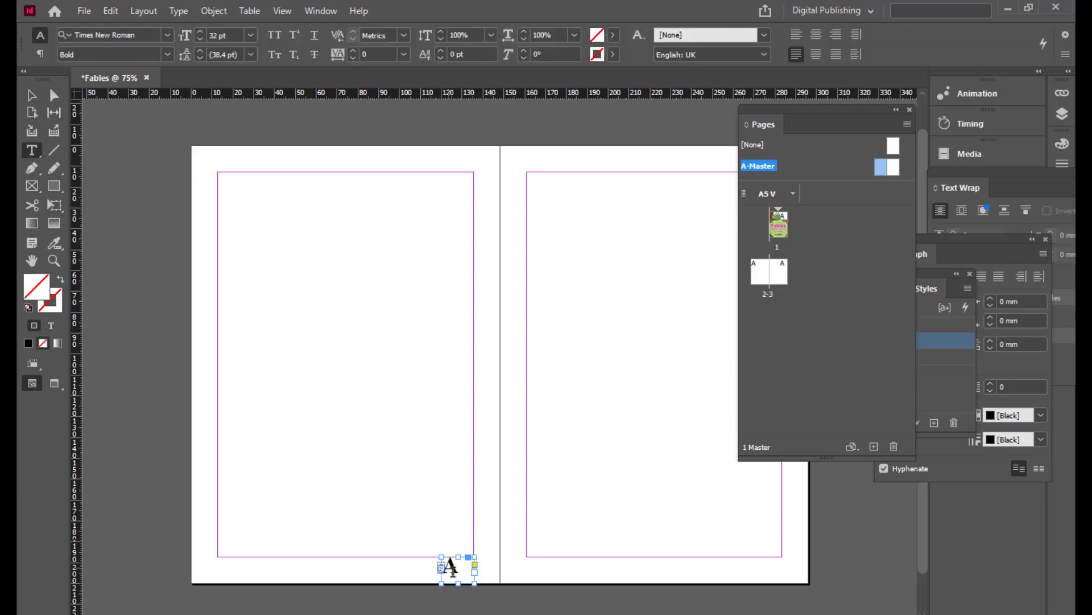
{"action": "key", "text": "ctrl+a"}
{"action": "key", "text": "Escape"}
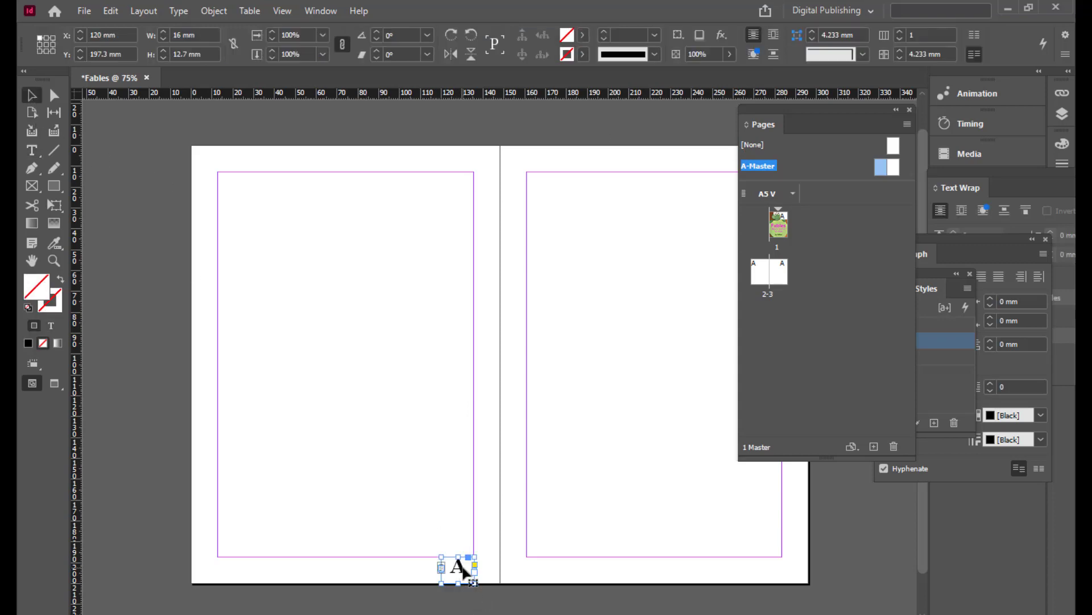
{"action": "left_click_drag", "start_coordinate": [465, 572], "coordinate": [775, 575]}
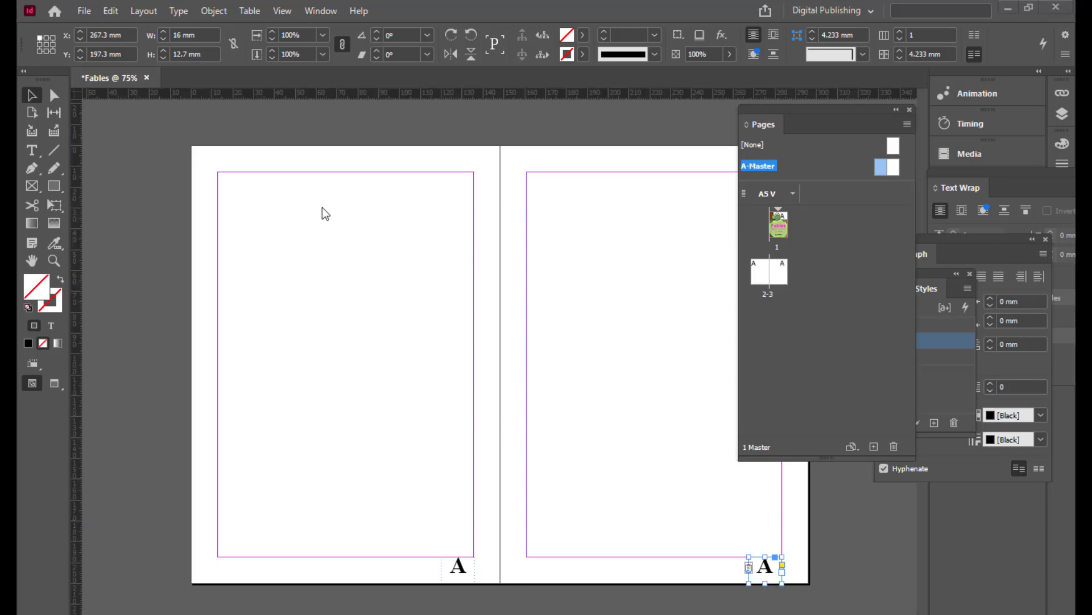
- Check the automatic page numbers on pages 2-3 and on the cover page, returning to the 2-3 spread
{"action": "left_click_drag", "start_coordinate": [766, 111], "coordinate": [735, 112]}
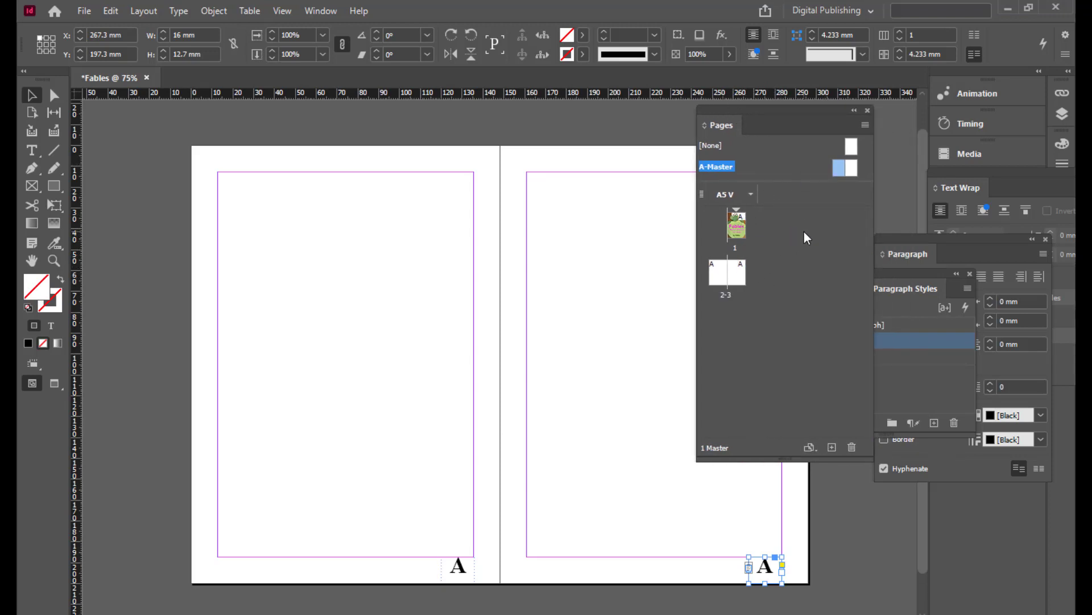
{"action": "double_click", "coordinate": [718, 283]}
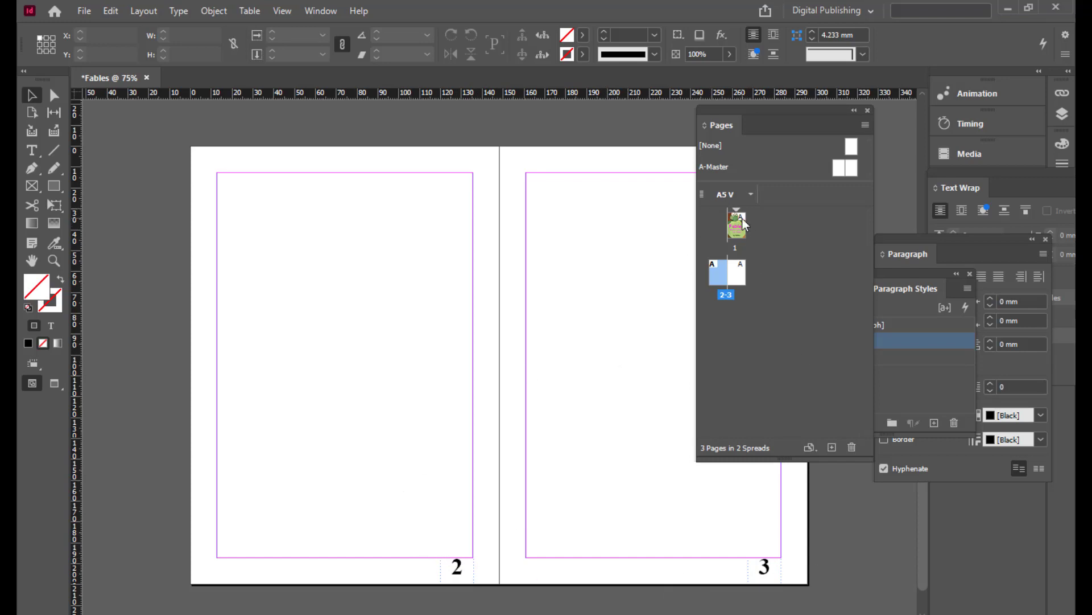
{"action": "double_click", "coordinate": [743, 220]}
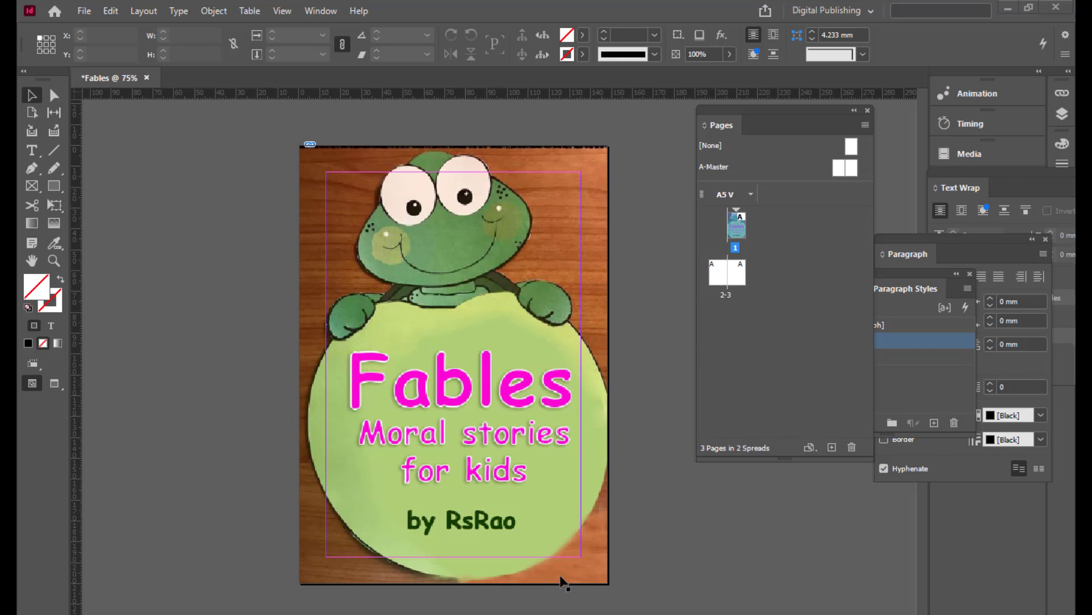
{"action": "double_click", "coordinate": [722, 275]}
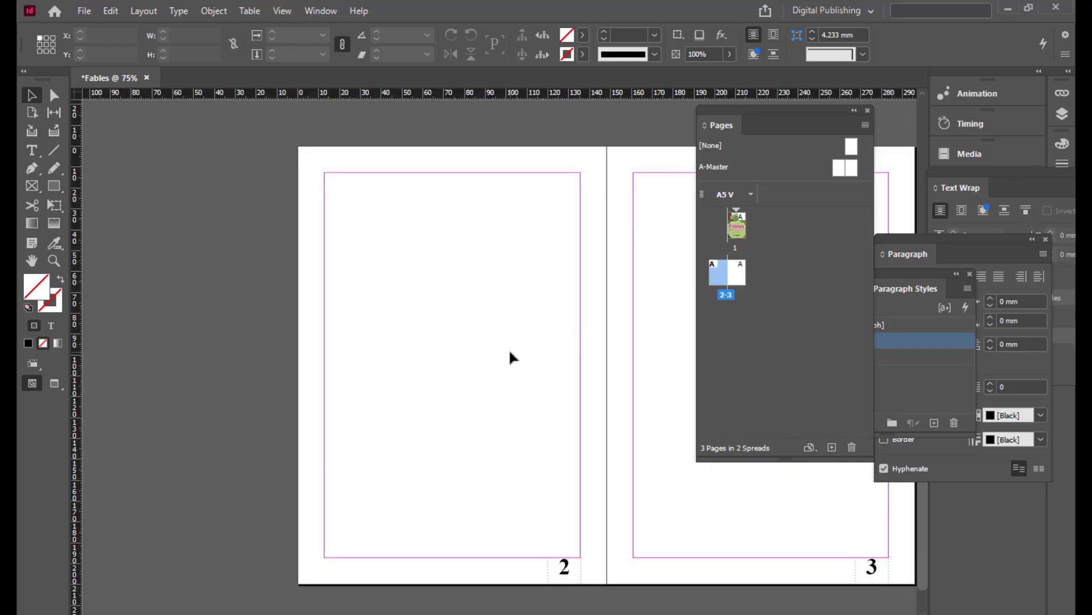
{"action": "scroll", "coordinate": [531, 345], "scroll_direction": "up", "scroll_amount": 3}
{"action": "scroll", "coordinate": [533, 344], "scroll_direction": "down", "scroll_amount": 4}
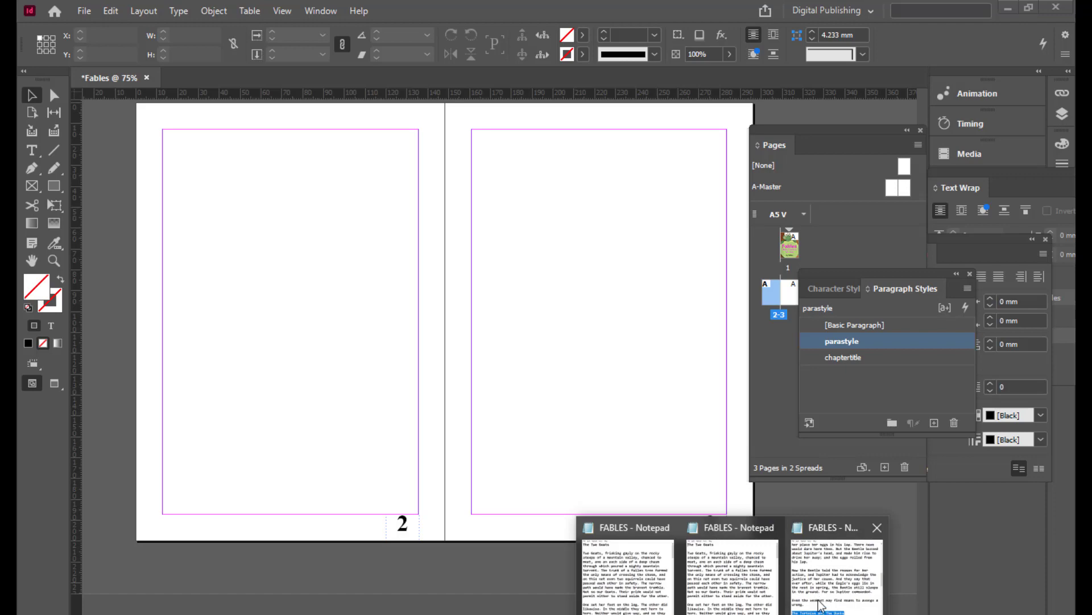
- Switch to the FABLES text file in Notepad and look up the first story's title, then return to InDesign
{"action": "left_click", "coordinate": [820, 606]}
{"action": "left_click", "coordinate": [520, 387]}
{"action": "scroll", "coordinate": [507, 227], "scroll_direction": "up", "scroll_amount": 10}
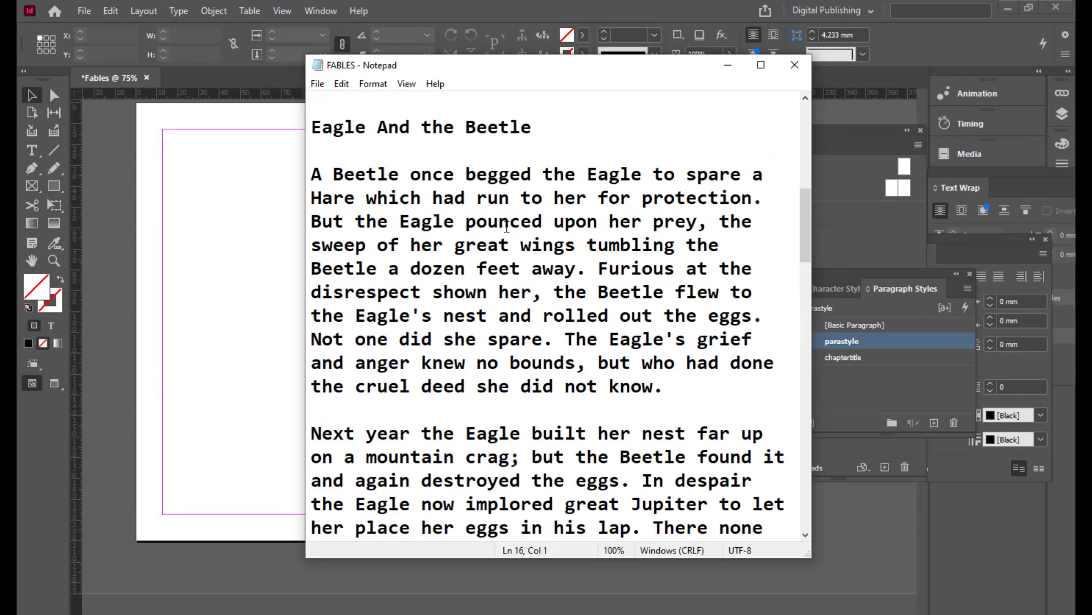
{"action": "scroll", "coordinate": [507, 227], "scroll_direction": "up", "scroll_amount": 2}
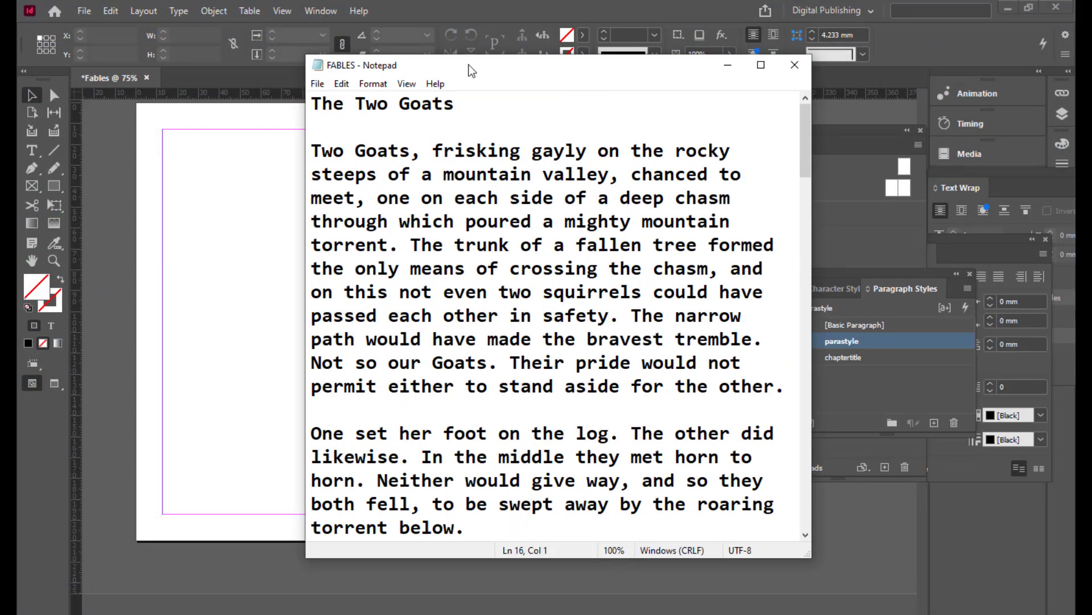
{"action": "left_click_drag", "start_coordinate": [471, 71], "coordinate": [506, 146]}
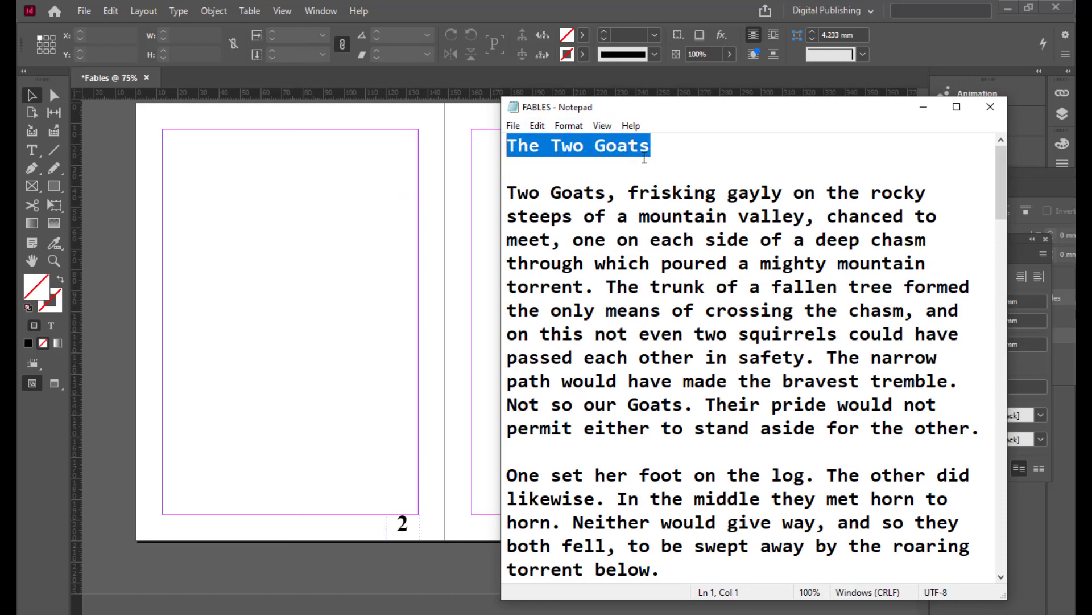
{"action": "left_click", "coordinate": [929, 111]}
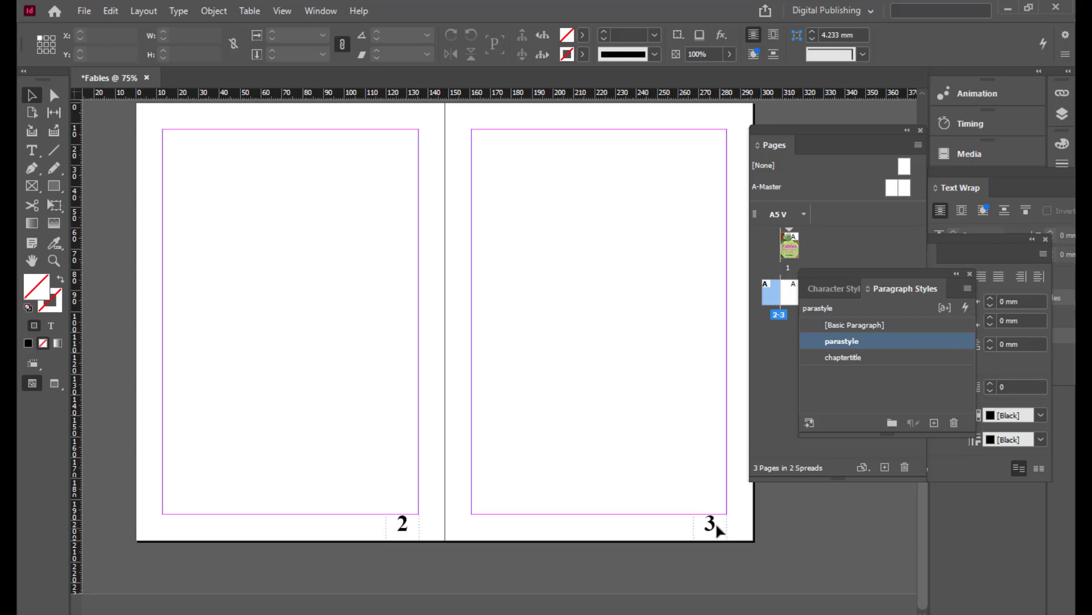
- Draw a text frame about 69.5 × 17.3 mm at page 3's top margin and enter the title "The Two Goats"
{"action": "left_click_drag", "start_coordinate": [844, 275], "coordinate": [887, 270]}
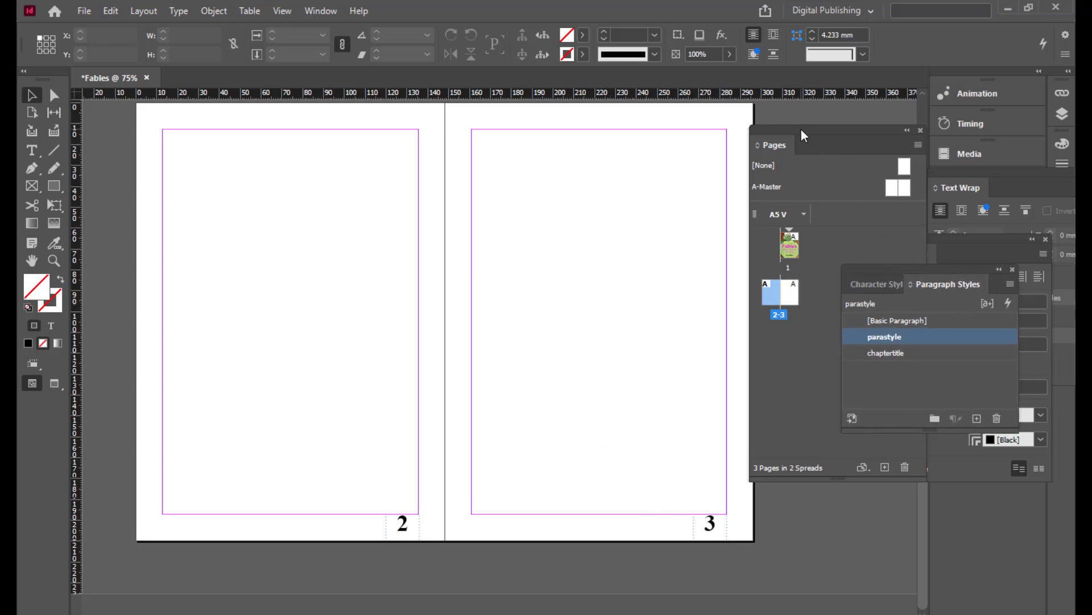
{"action": "left_click_drag", "start_coordinate": [801, 134], "coordinate": [809, 134]}
{"action": "left_click", "coordinate": [31, 149]}
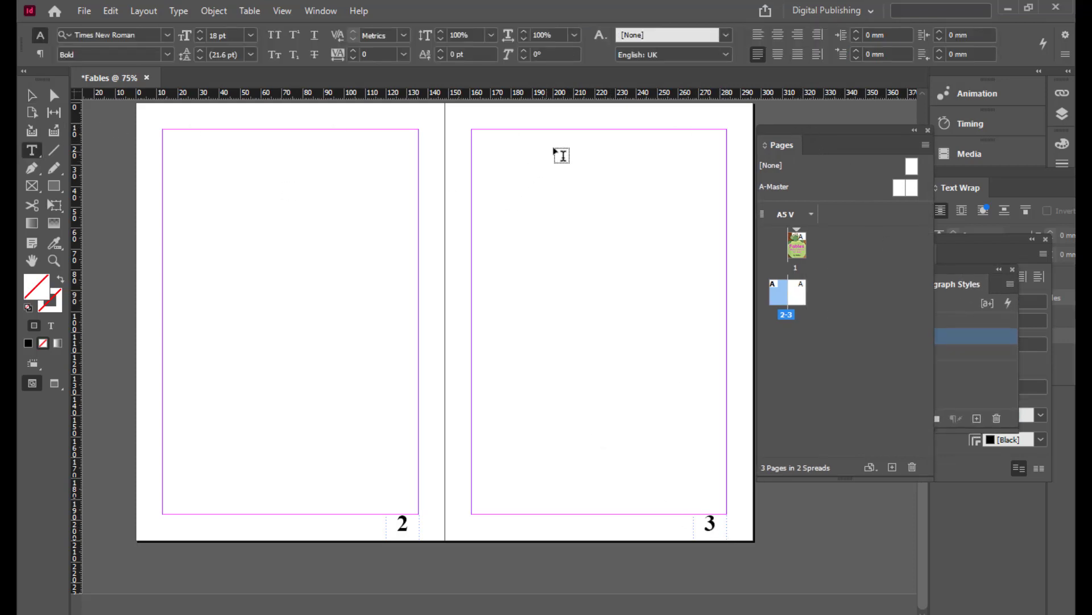
{"action": "left_click_drag", "start_coordinate": [528, 130], "coordinate": [673, 164]}
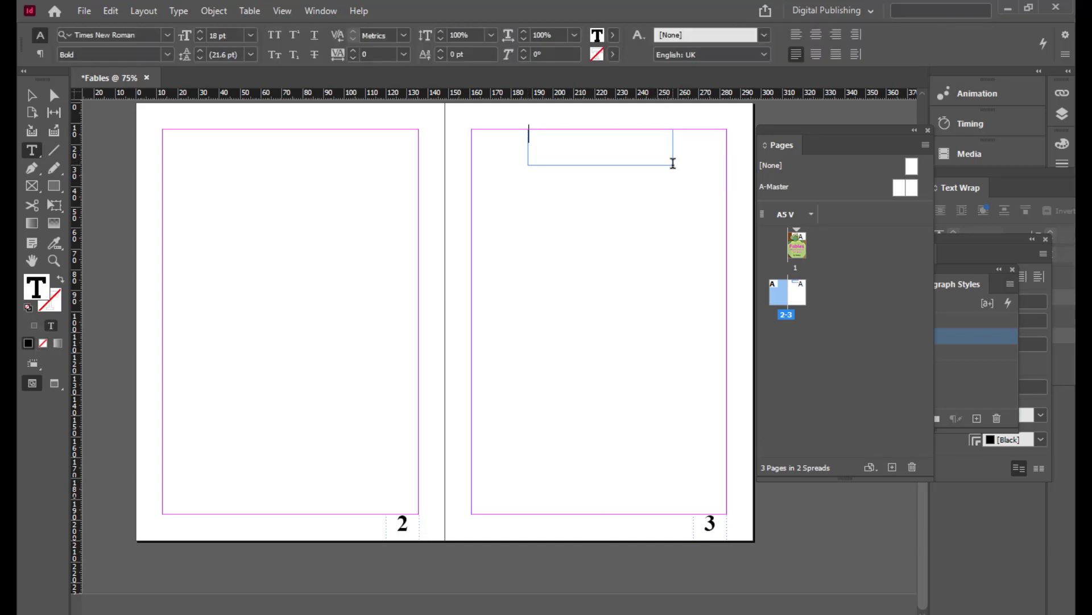
{"action": "type", "text": "The Two Goat"}
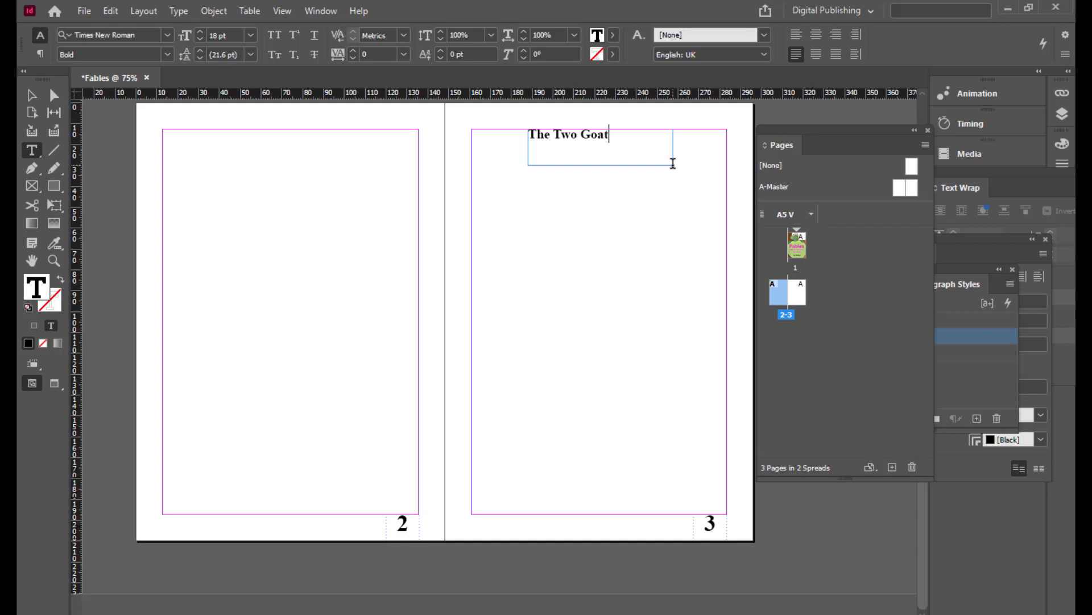
{"action": "type", "text": "s"}
- Apply the chaptertitle paragraph style to the story title and resize its frame to about 73.5 × 14.8 mm, centred at the top margin
{"action": "left_click", "coordinate": [31, 102]}
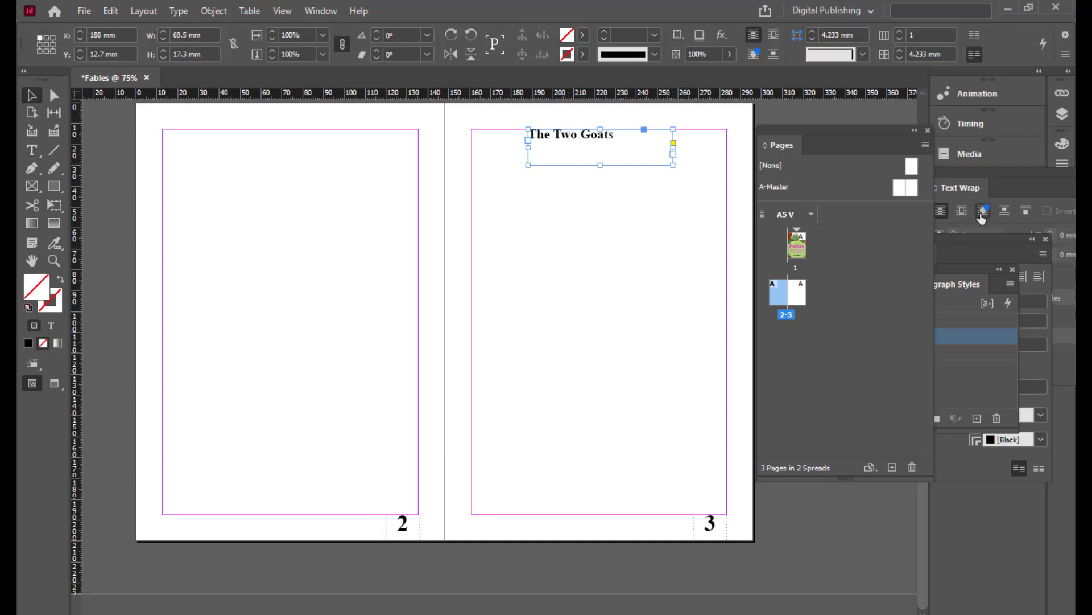
{"action": "left_click_drag", "start_coordinate": [957, 267], "coordinate": [782, 209]}
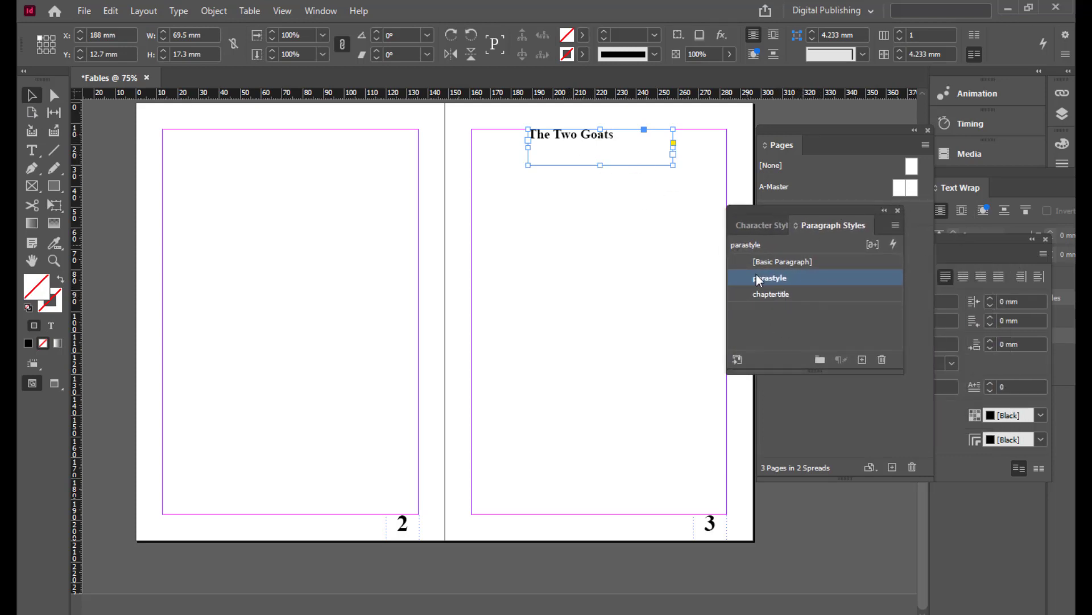
{"action": "left_click", "coordinate": [809, 292]}
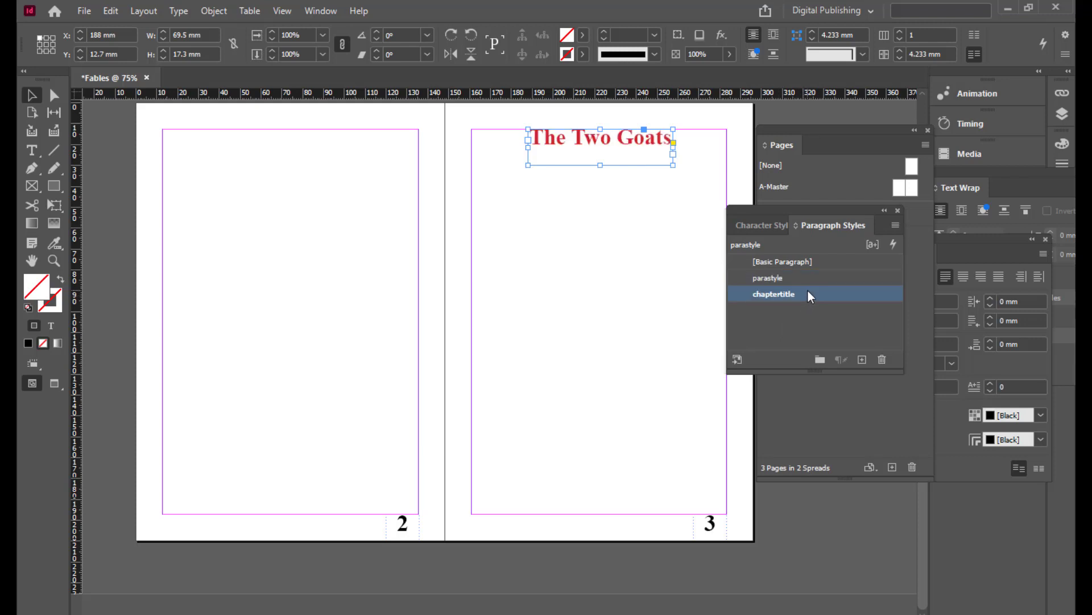
{"action": "left_click_drag", "start_coordinate": [801, 208], "coordinate": [862, 200]}
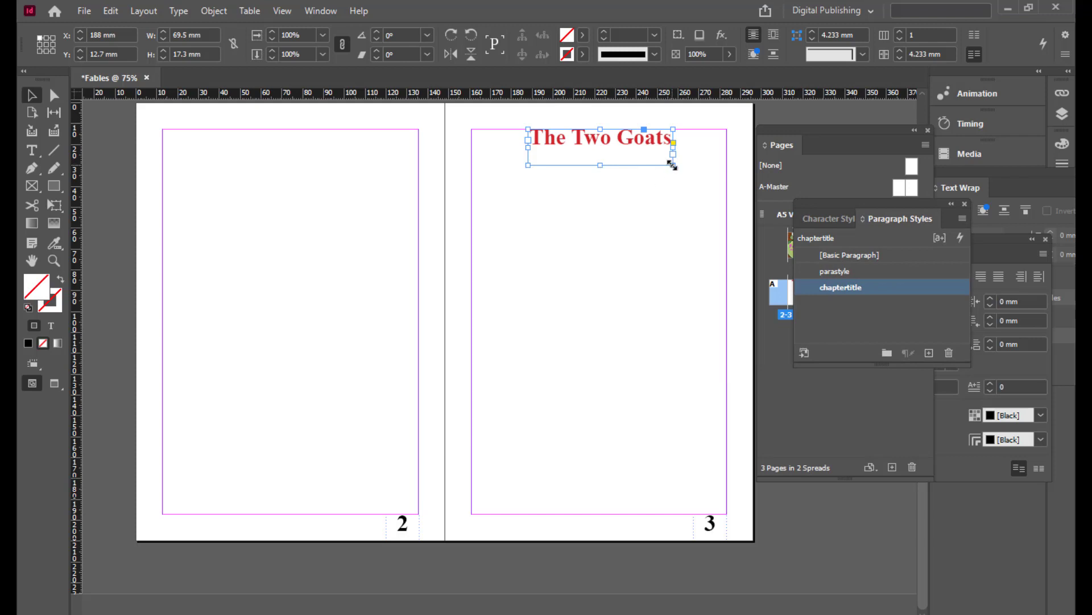
{"action": "left_click_drag", "start_coordinate": [674, 164], "coordinate": [622, 144]}
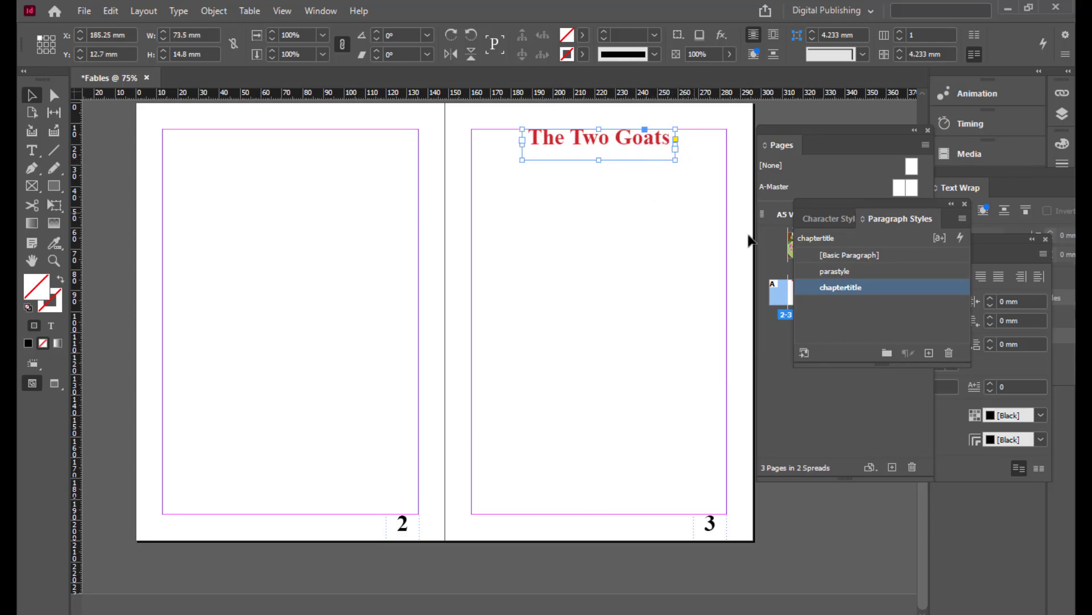
{"action": "left_click", "coordinate": [690, 109]}
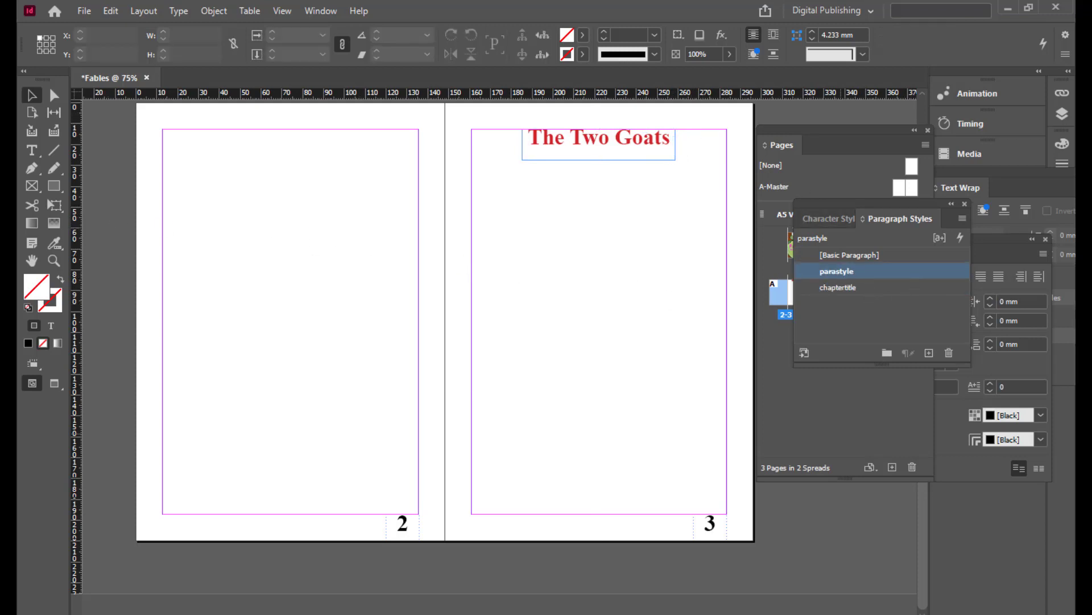
- Copy the body of The Two Goats, from "Two Goats, frisking gayly" to "through stubbornness.", from the FABLES file in Notepad
{"action": "mouse_move", "coordinate": [731, 611]}
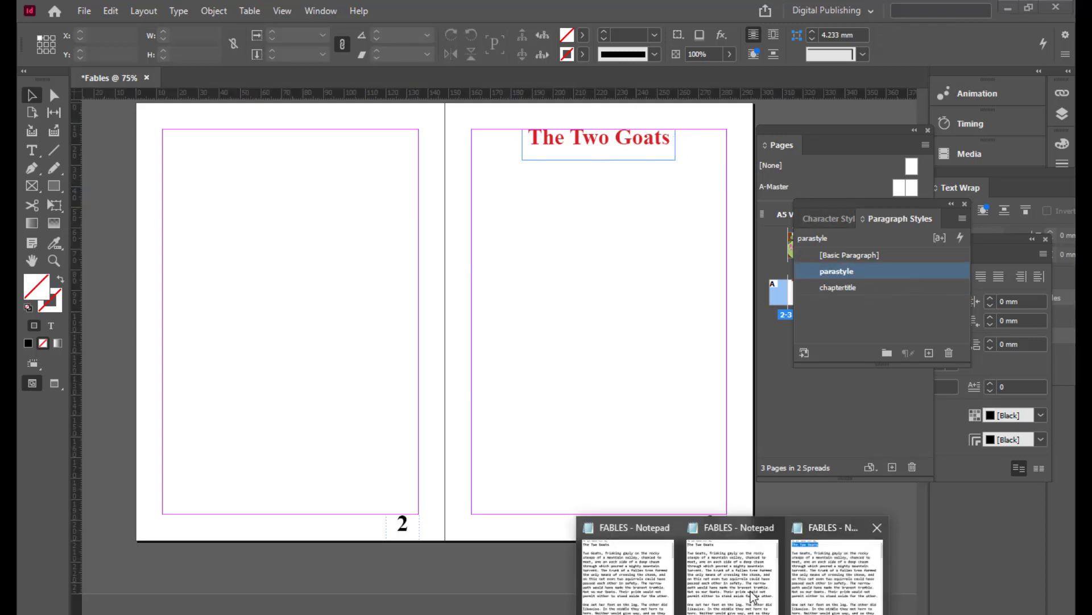
{"action": "left_click", "coordinate": [836, 563]}
{"action": "left_click_drag", "start_coordinate": [651, 104], "coordinate": [401, 91]}
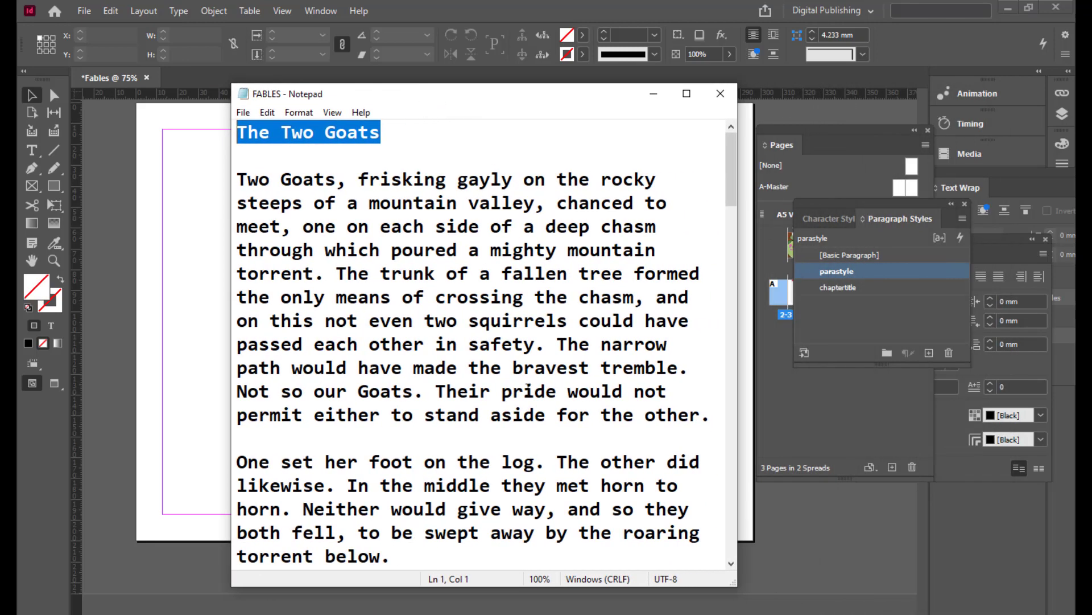
{"action": "left_click", "coordinate": [755, 555]}
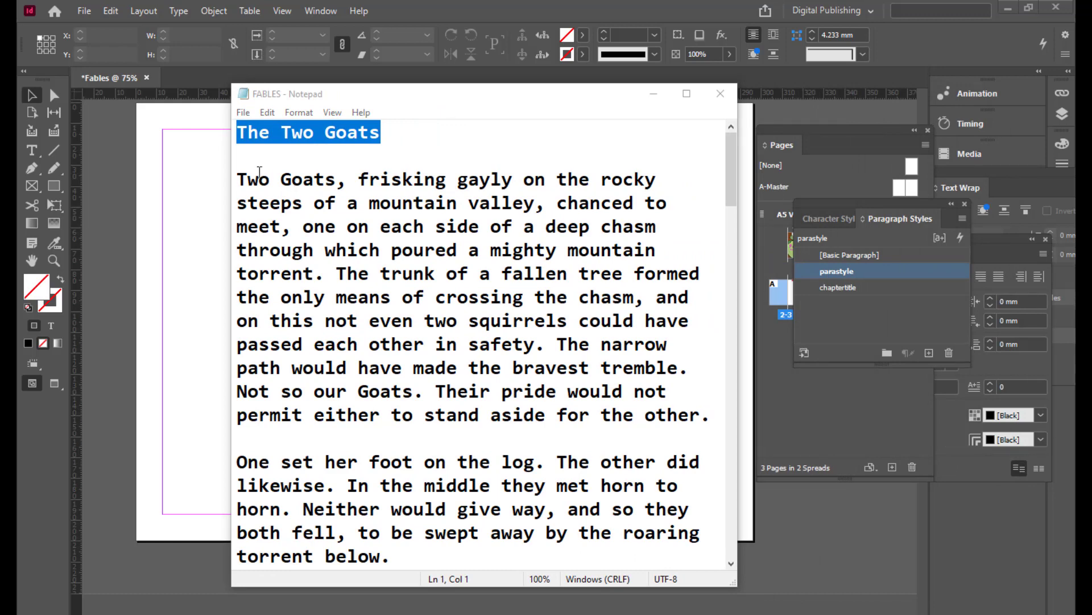
{"action": "scroll", "coordinate": [375, 174], "scroll_direction": "down", "scroll_amount": 1}
{"action": "scroll", "coordinate": [447, 391], "scroll_direction": "down", "scroll_amount": 3}
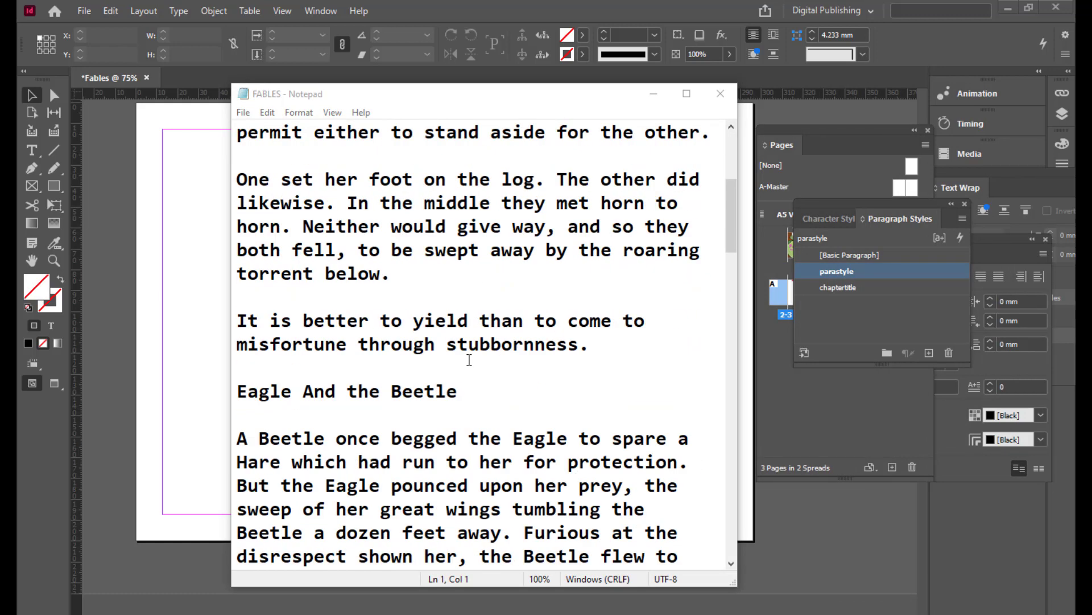
{"action": "left_click_drag", "start_coordinate": [626, 345], "coordinate": [235, 187]}
{"action": "right_click", "coordinate": [412, 220]}
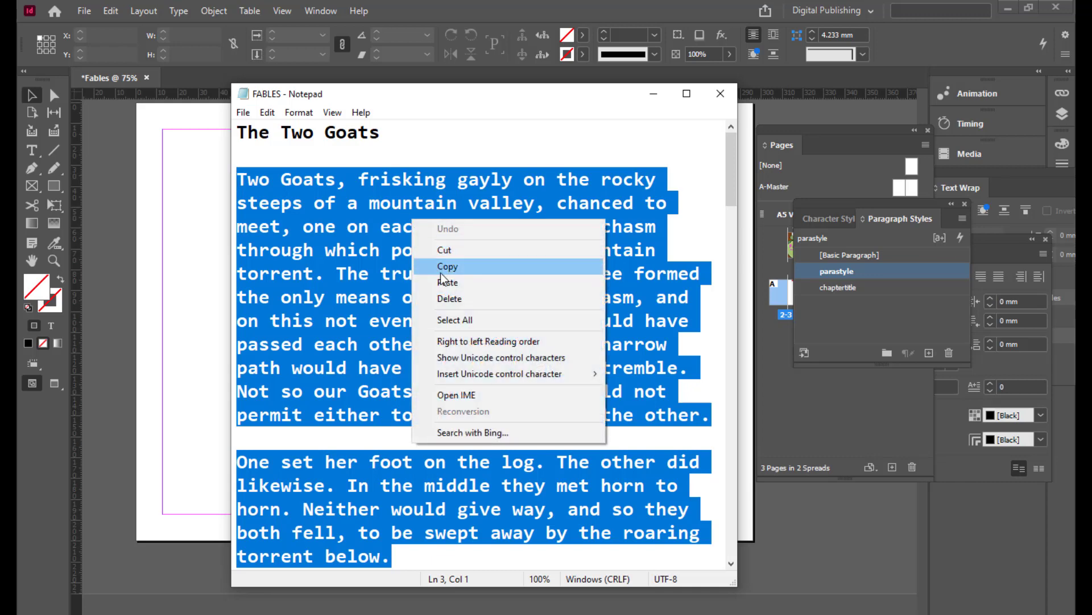
{"action": "left_click", "coordinate": [443, 267]}
{"action": "left_click", "coordinate": [653, 94]}
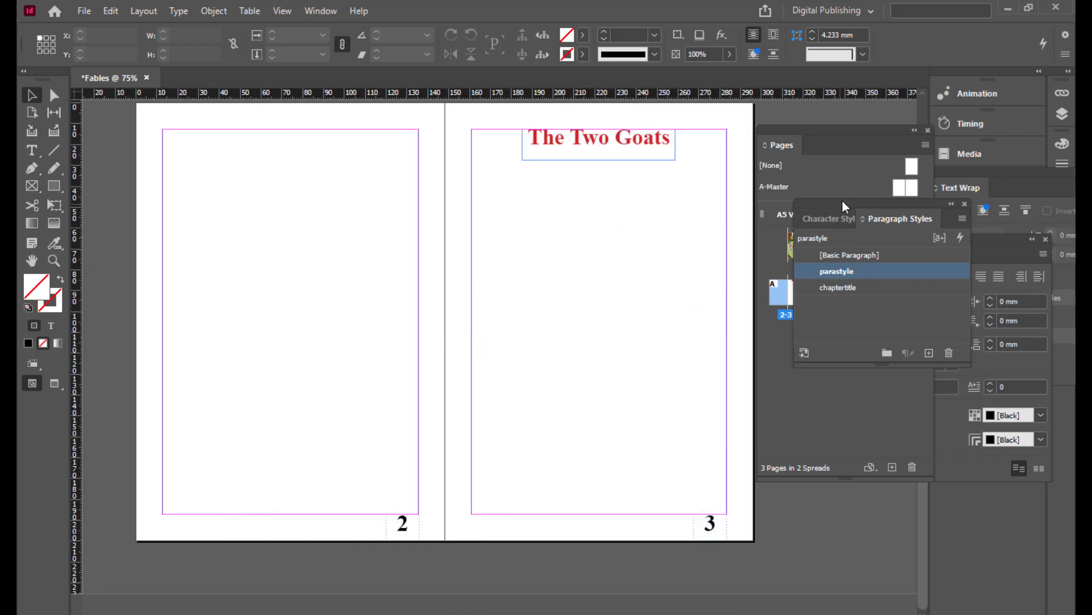
- Draw a body text frame on page 3 below the title, spanning the full margin width down to the bottom margin
{"action": "left_click_drag", "start_coordinate": [842, 204], "coordinate": [808, 201]}
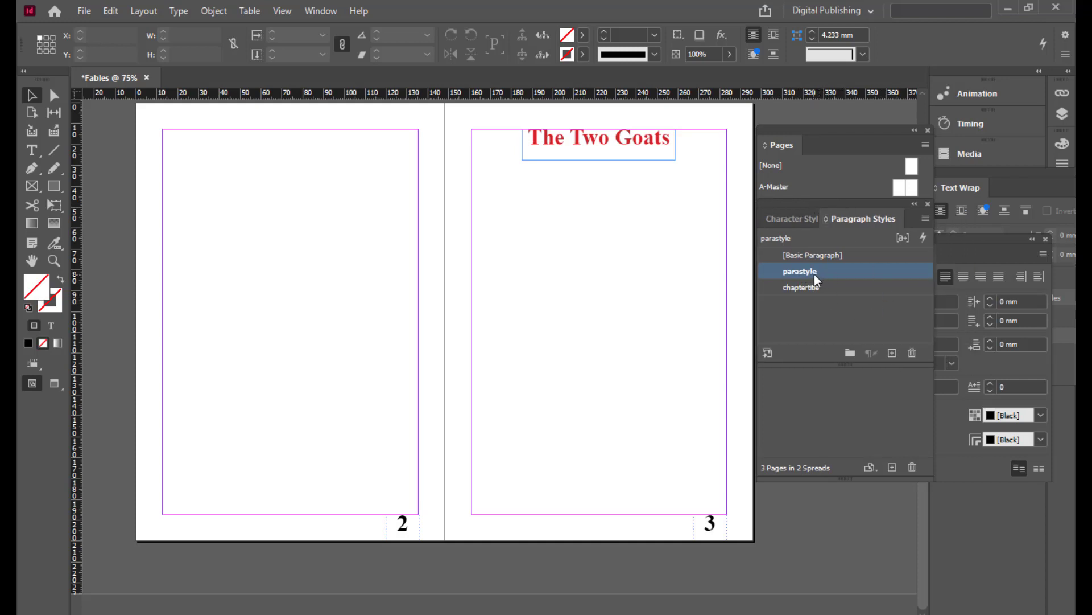
{"action": "left_click_drag", "start_coordinate": [807, 196], "coordinate": [819, 203]}
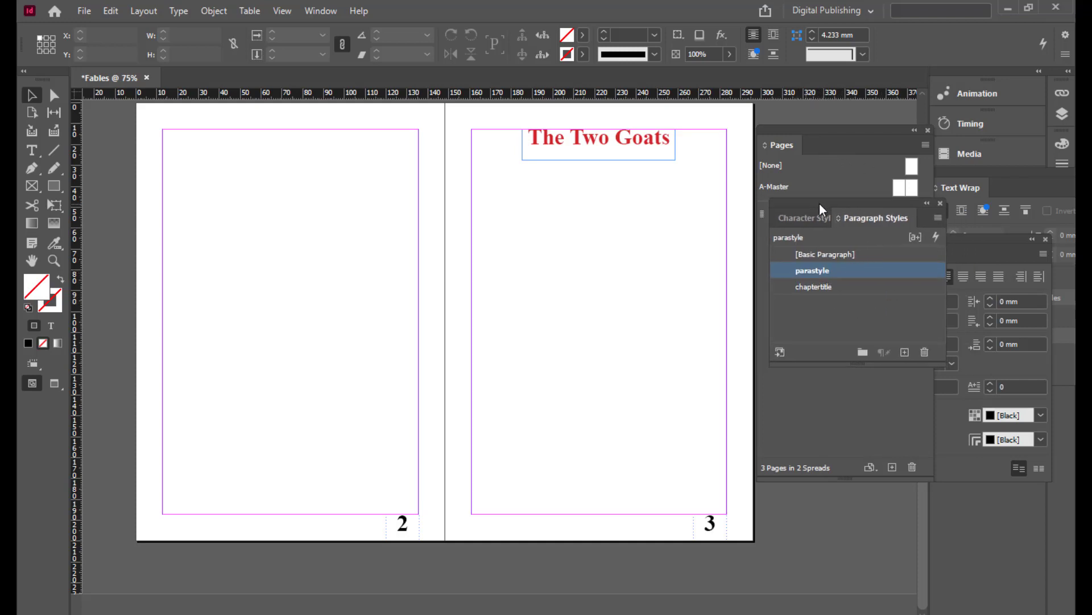
{"action": "left_click", "coordinate": [32, 151]}
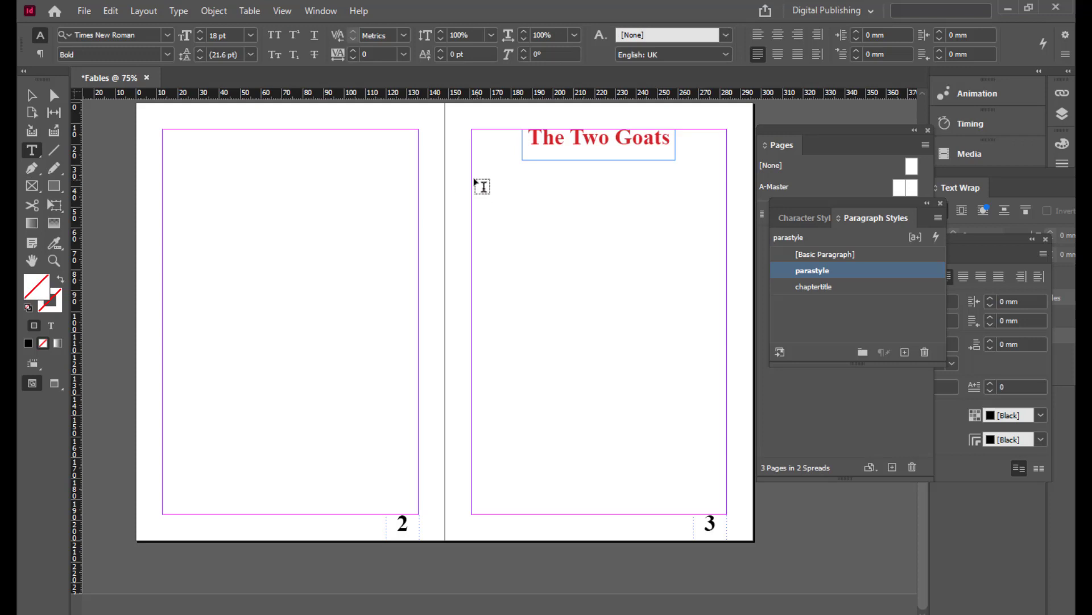
{"action": "left_click_drag", "start_coordinate": [471, 174], "coordinate": [726, 515]}
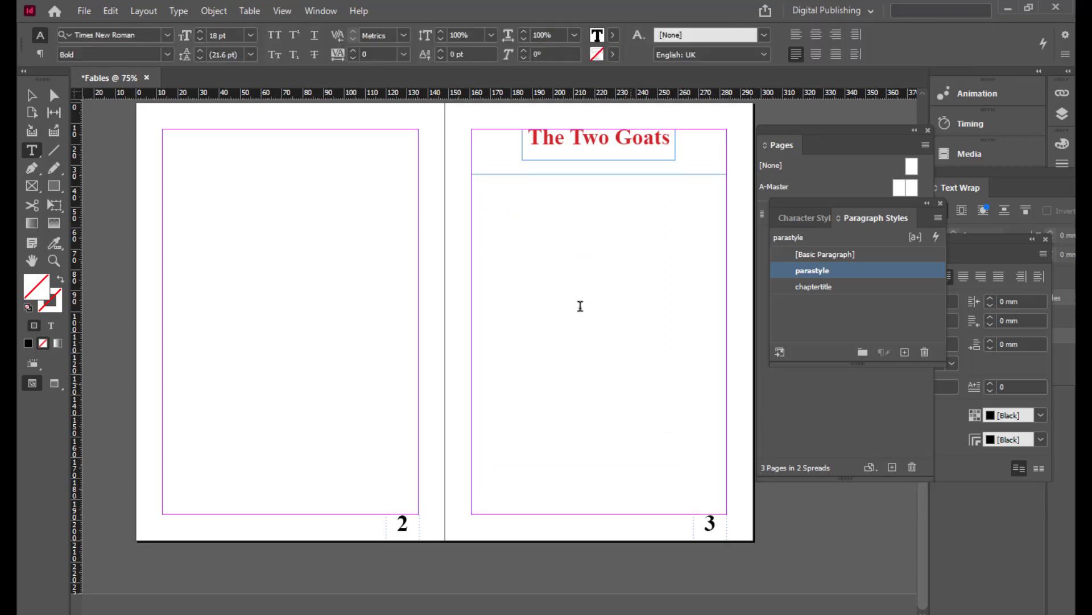
- Paste the copied story text into page 3's body frame and move the floating panels clear of the page
{"action": "right_click", "coordinate": [548, 203]}
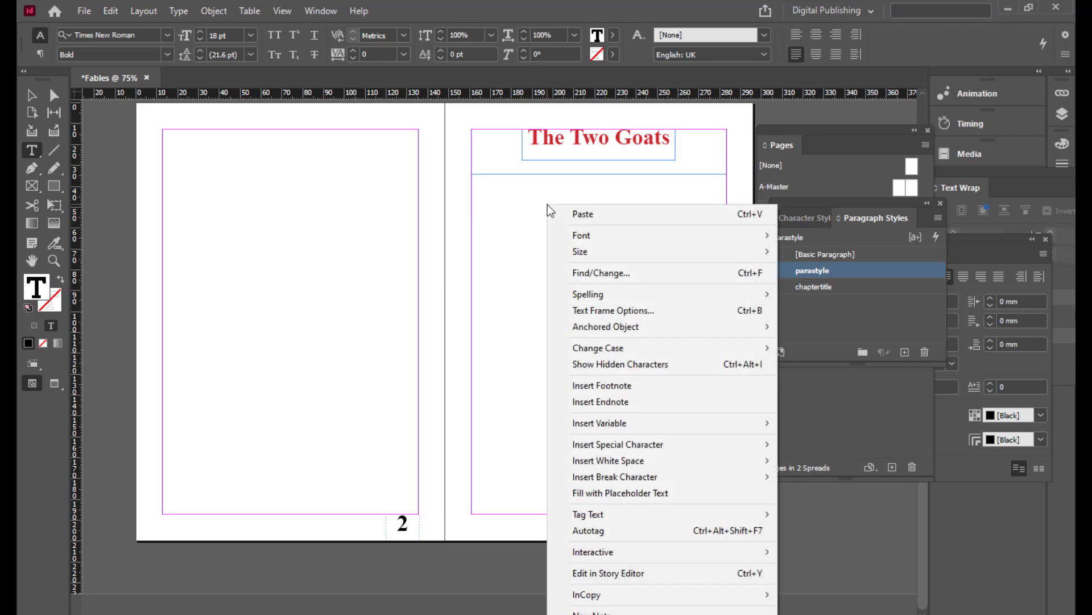
{"action": "left_click", "coordinate": [579, 216]}
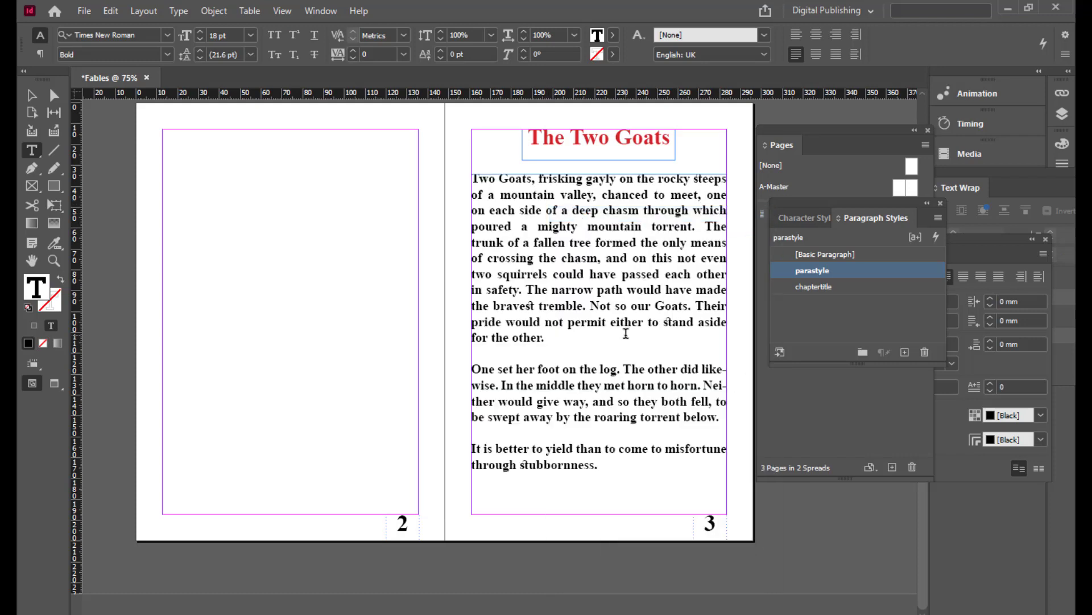
{"action": "left_click", "coordinate": [32, 95]}
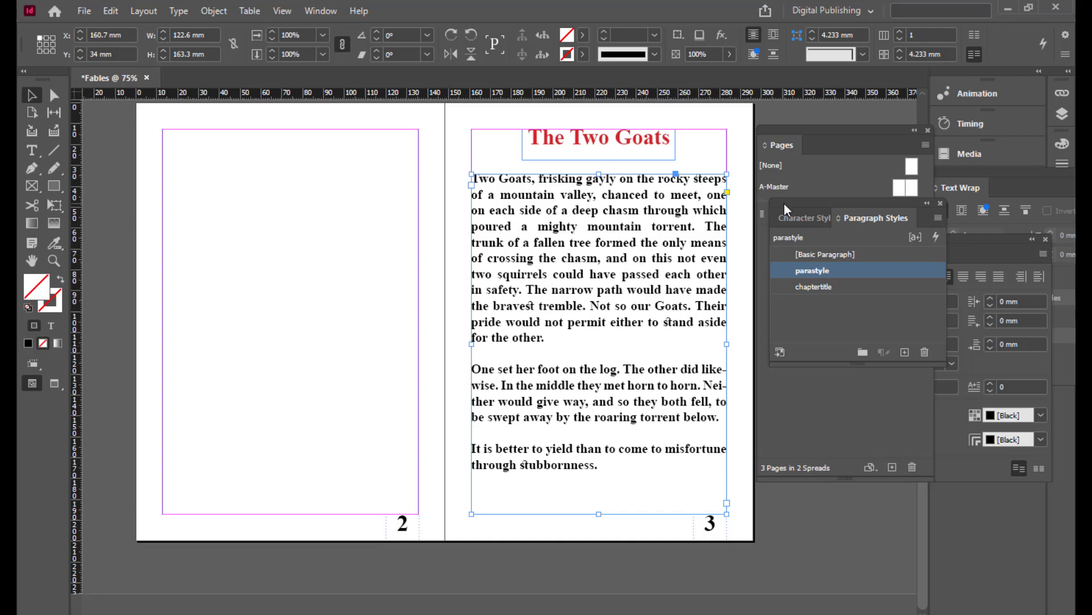
{"action": "left_click_drag", "start_coordinate": [784, 203], "coordinate": [842, 223]}
{"action": "left_click_drag", "start_coordinate": [796, 126], "coordinate": [835, 129]}
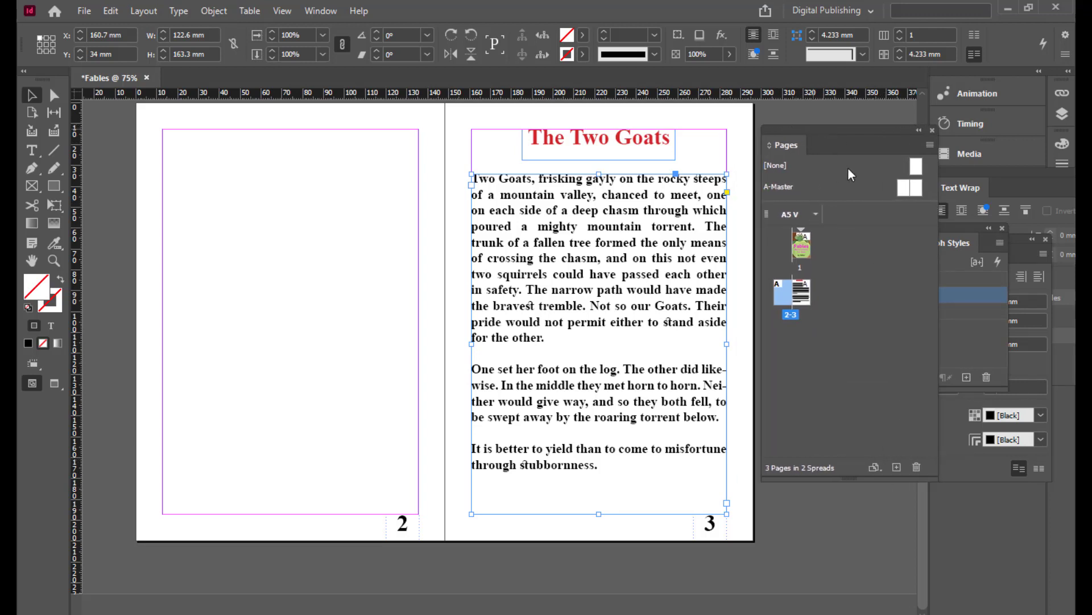
{"action": "left_click", "coordinate": [897, 467]}
{"action": "scroll", "coordinate": [591, 285], "scroll_direction": "down", "scroll_amount": 8}
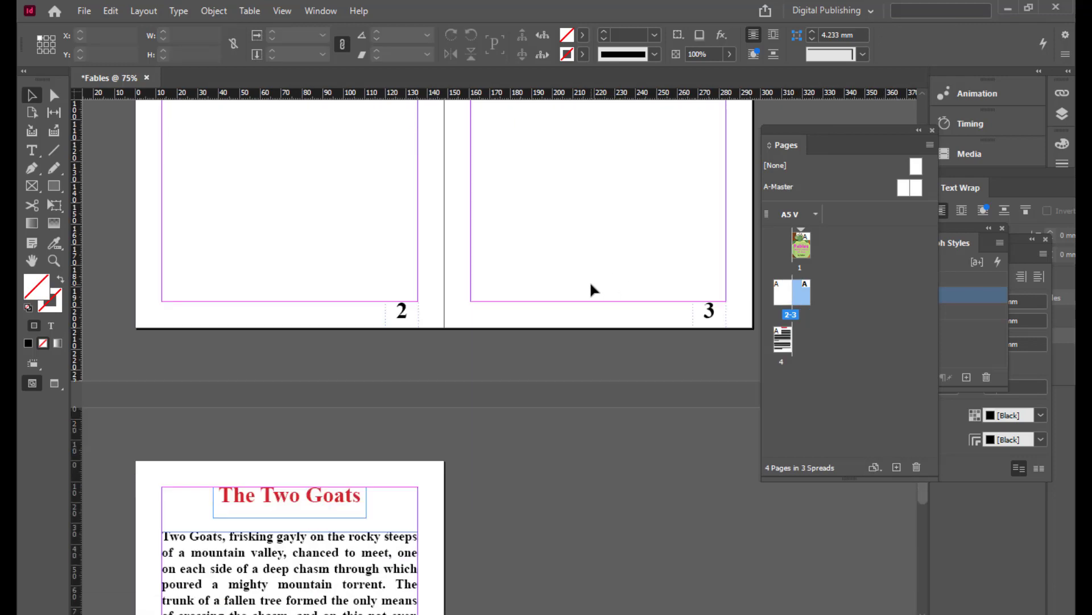
{"action": "scroll", "coordinate": [590, 285], "scroll_direction": "up", "scroll_amount": 4}
{"action": "scroll", "coordinate": [591, 284], "scroll_direction": "up", "scroll_amount": 8}
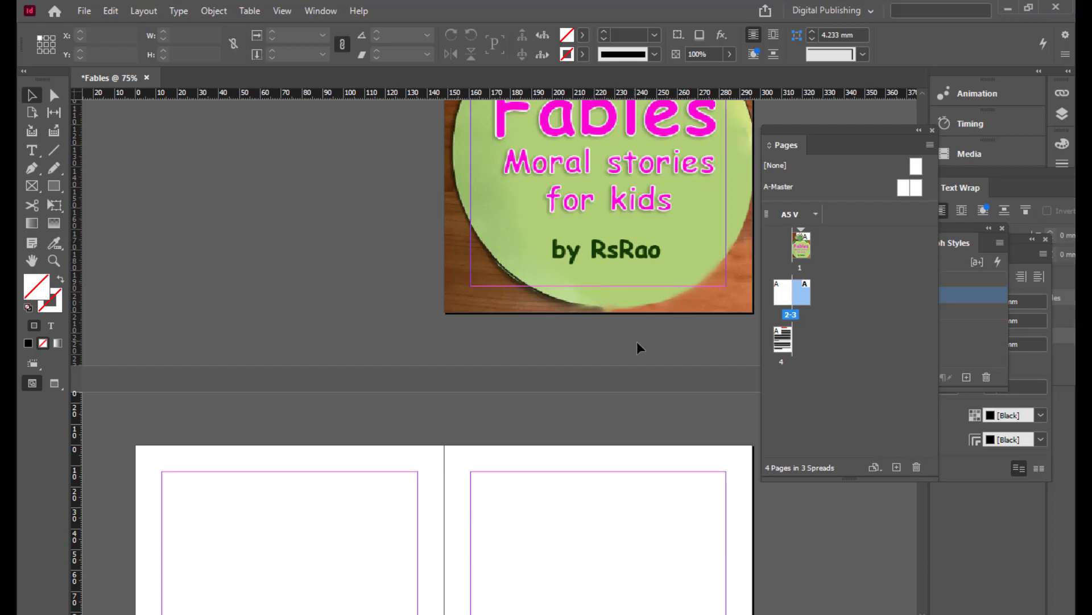
{"action": "key", "text": "ctrl+z"}
- Deselect the body frame, add page 4 after page 3, and move the Pages panel further from the page
{"action": "scroll", "coordinate": [659, 353], "scroll_direction": "down", "scroll_amount": 4}
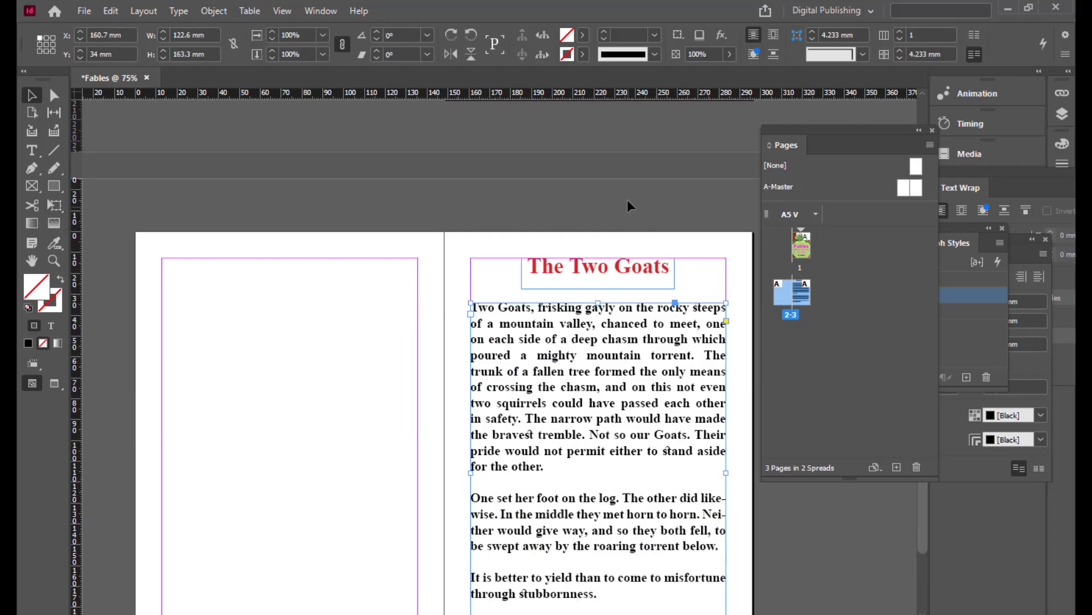
{"action": "scroll", "coordinate": [655, 213], "scroll_direction": "down", "scroll_amount": 3}
{"action": "left_click", "coordinate": [888, 330]}
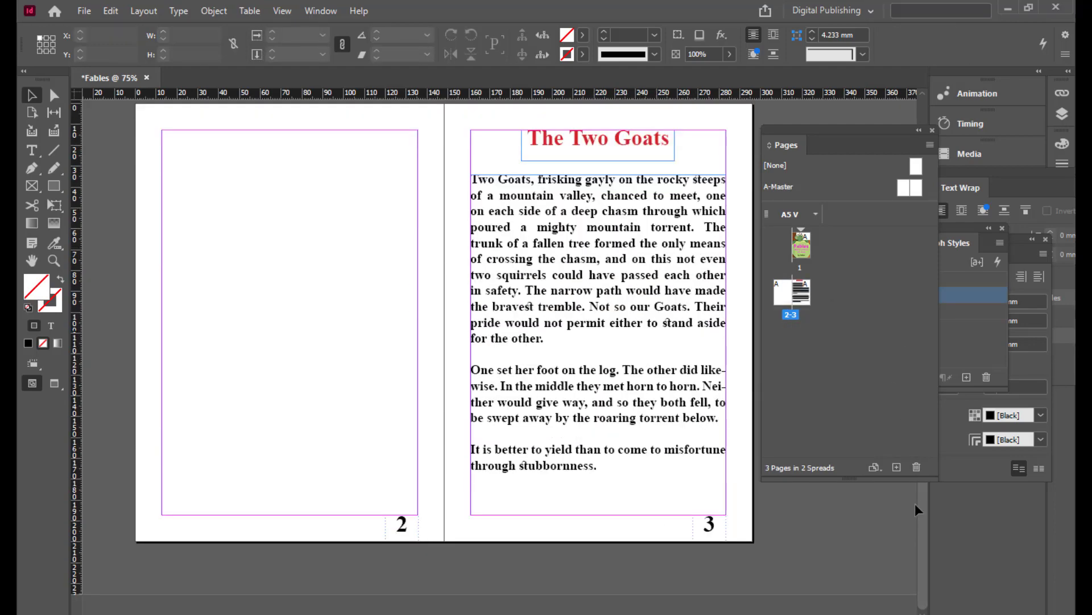
{"action": "left_click", "coordinate": [898, 468]}
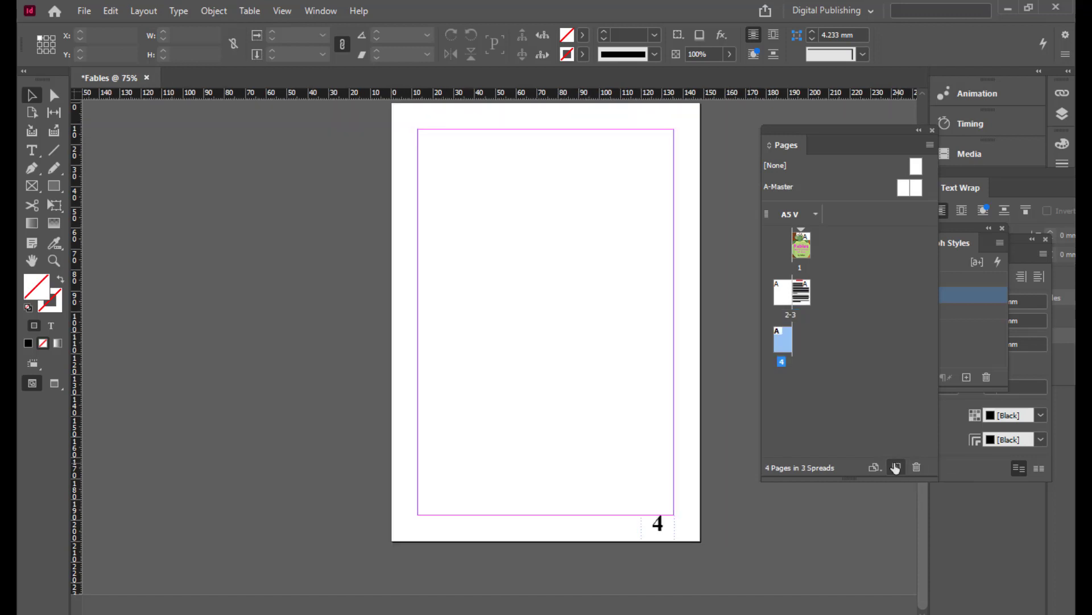
{"action": "scroll", "coordinate": [450, 340], "scroll_direction": "up", "scroll_amount": 3}
{"action": "scroll", "coordinate": [448, 339], "scroll_direction": "up", "scroll_amount": 6}
{"action": "scroll", "coordinate": [514, 343], "scroll_direction": "down", "scroll_amount": 8}
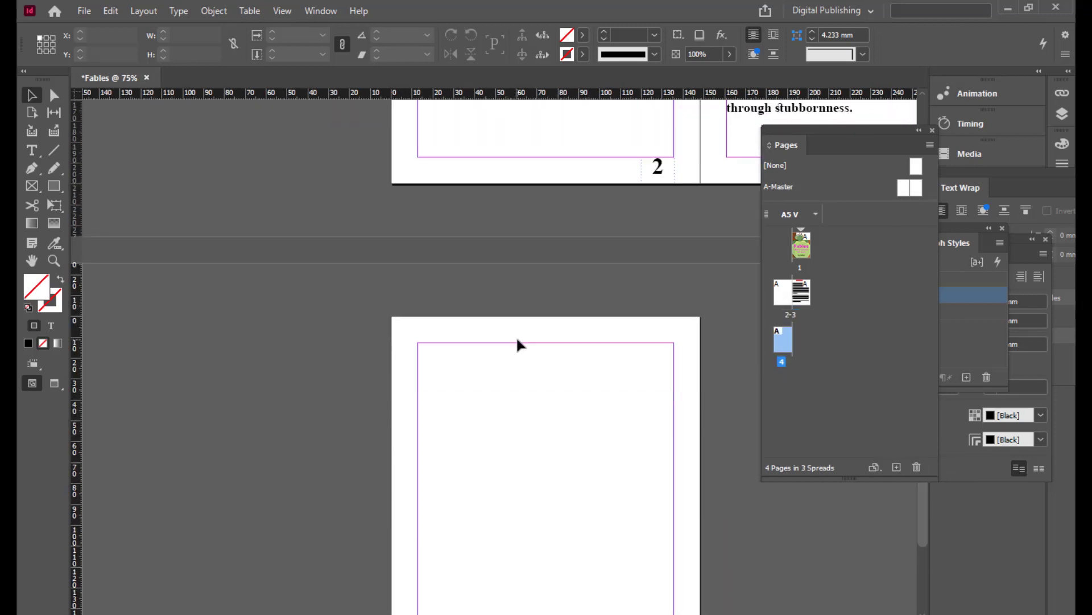
{"action": "scroll", "coordinate": [540, 313], "scroll_direction": "down", "scroll_amount": 2}
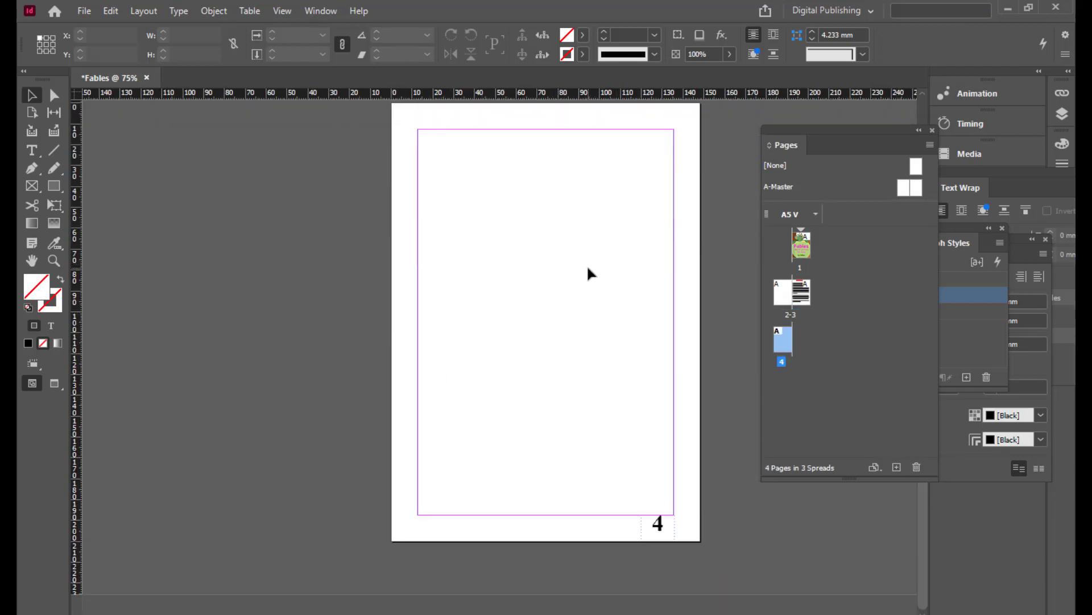
{"action": "left_click_drag", "start_coordinate": [821, 131], "coordinate": [853, 130]}
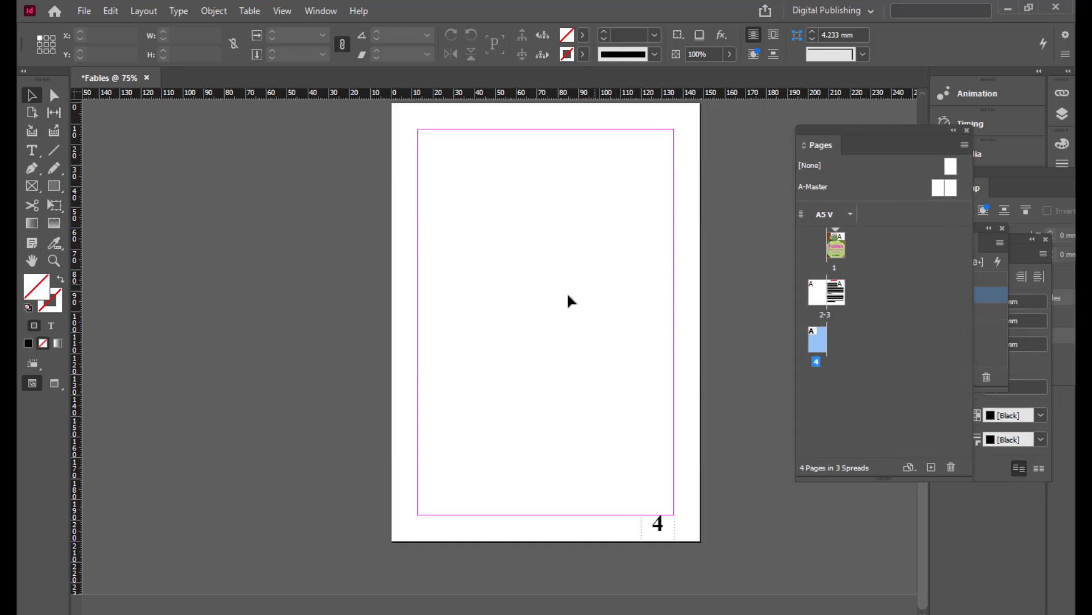
- Draw a rectangular graphic frame about 114.5 × 141.5 mm within page 4's margins and place the Thetwogoats image in it
{"action": "scroll", "coordinate": [566, 292], "scroll_direction": "up", "scroll_amount": 1}
{"action": "left_click", "coordinate": [32, 185]}
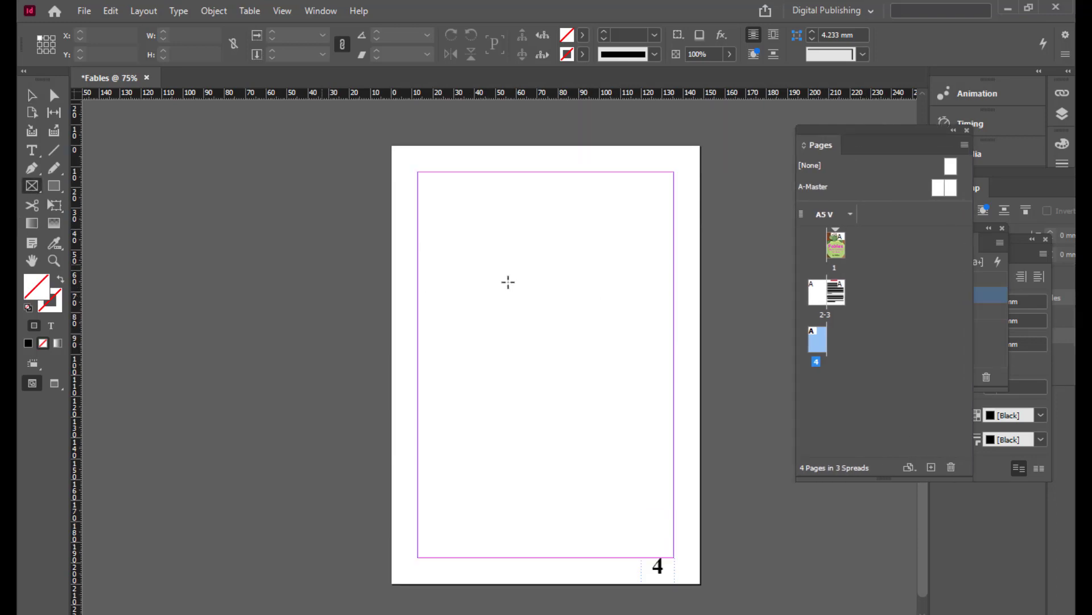
{"action": "left_click_drag", "start_coordinate": [428, 218], "coordinate": [667, 514]}
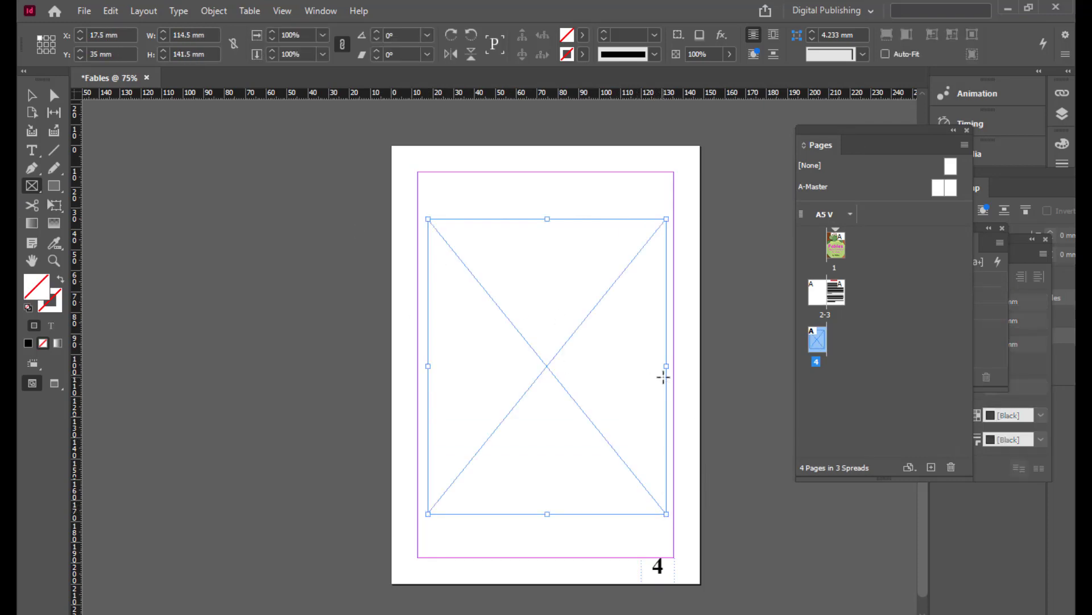
{"action": "key", "text": "ctrl+d"}
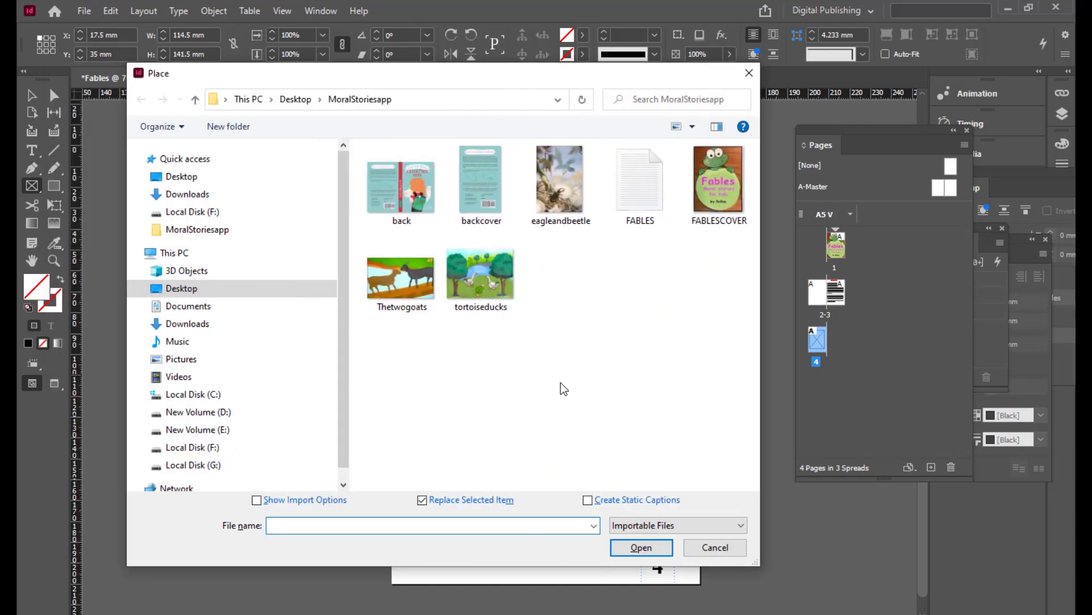
{"action": "left_click", "coordinate": [398, 287]}
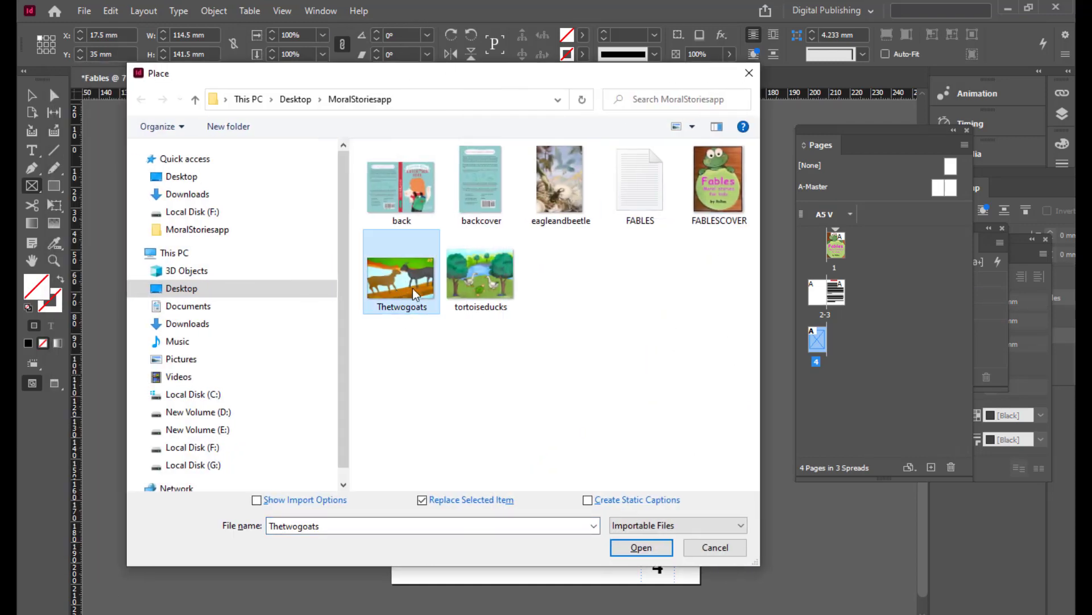
{"action": "left_click", "coordinate": [633, 545]}
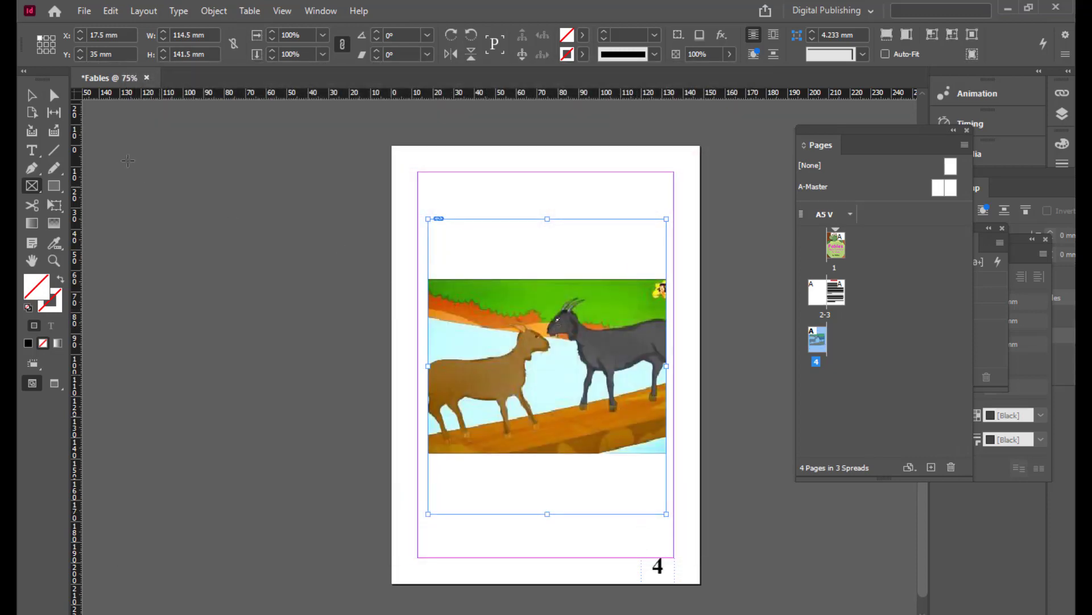
{"action": "left_click", "coordinate": [32, 96]}
{"action": "left_click", "coordinate": [287, 257]}
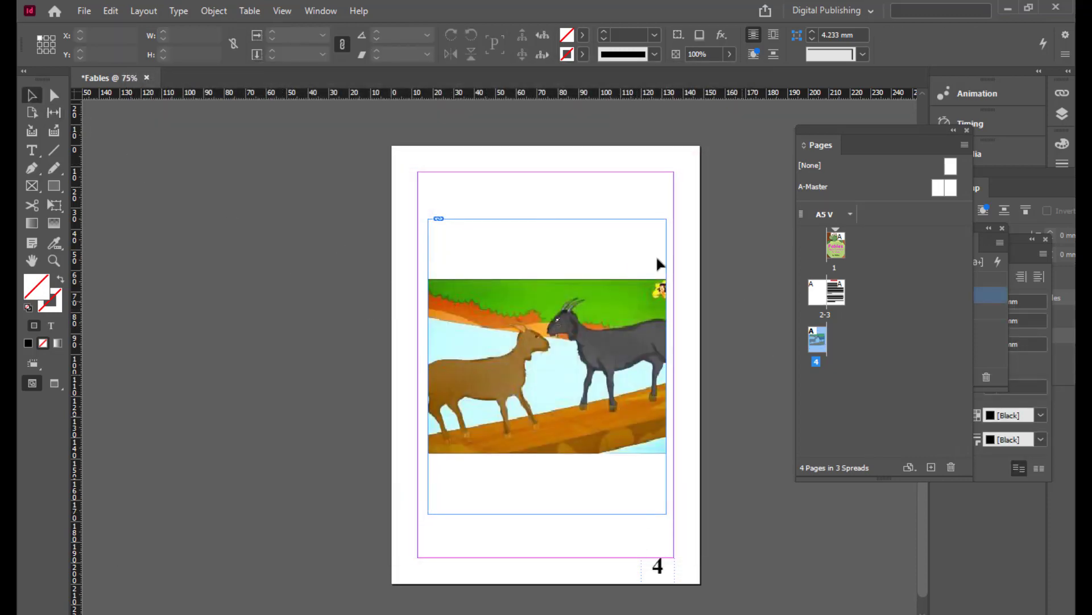
- Add page 5 to the document, facing the goats illustration on page 4
{"action": "scroll", "coordinate": [666, 312], "scroll_direction": "up", "scroll_amount": 5}
{"action": "scroll", "coordinate": [669, 310], "scroll_direction": "down", "scroll_amount": 4}
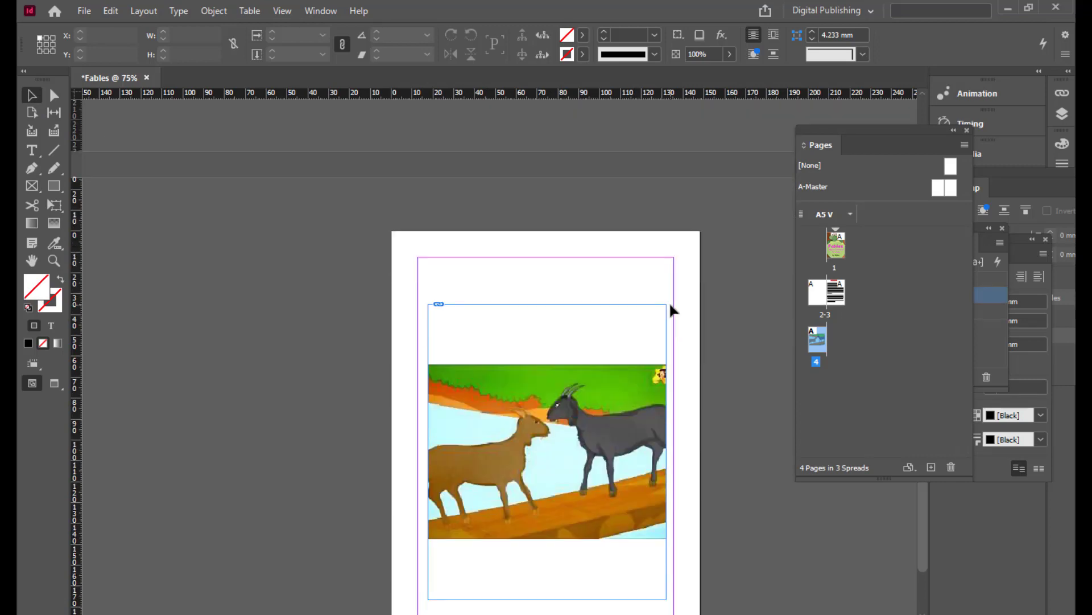
{"action": "scroll", "coordinate": [596, 306], "scroll_direction": "down", "scroll_amount": 3}
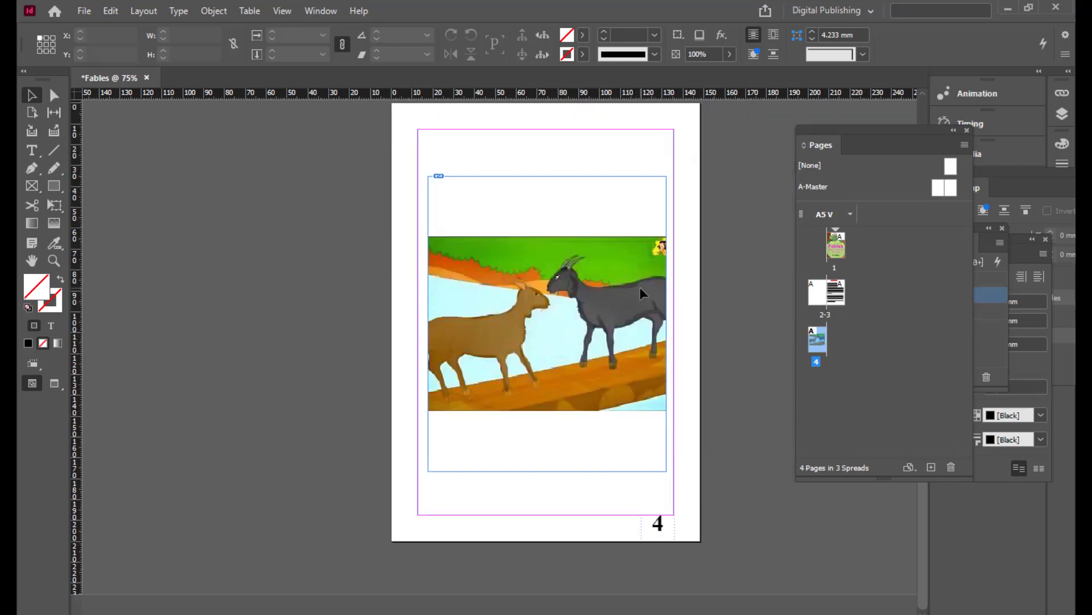
{"action": "left_click", "coordinate": [930, 468]}
{"action": "scroll", "coordinate": [520, 334], "scroll_direction": "up", "scroll_amount": 2}
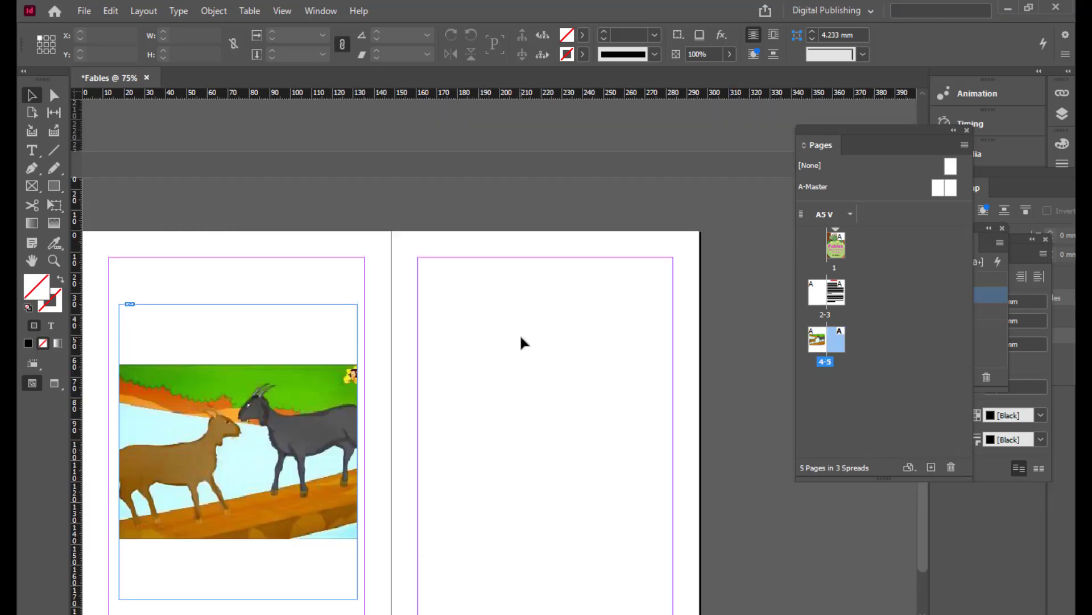
- Copy the heading "Eagle And the Beetle" from the FABLES Notepad file and return to the Fables layout
{"action": "scroll", "coordinate": [521, 333], "scroll_direction": "down", "scroll_amount": 3}
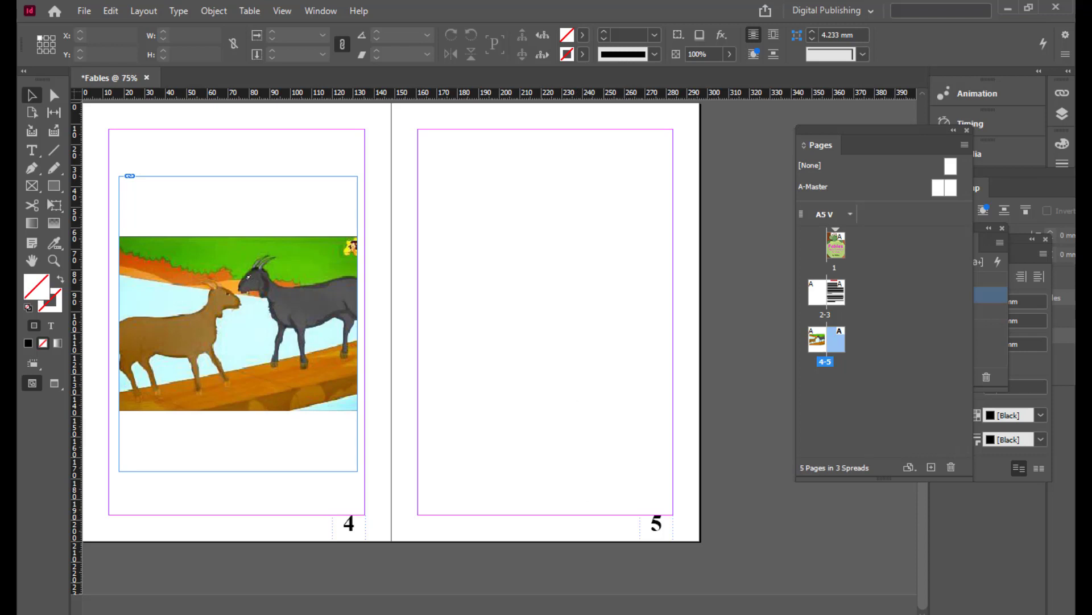
{"action": "mouse_move", "coordinate": [733, 612]}
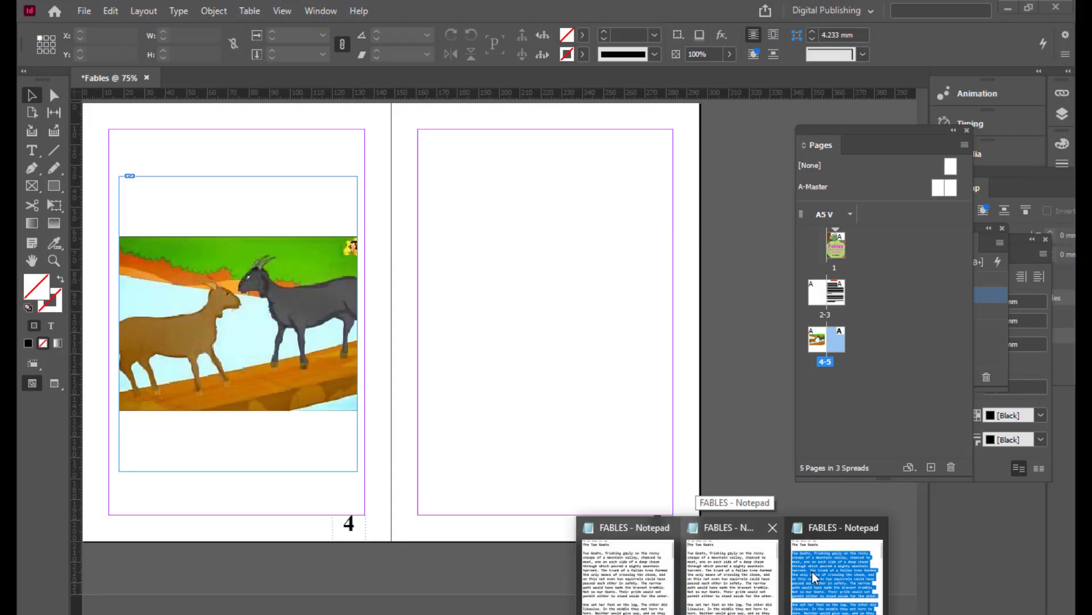
{"action": "left_click", "coordinate": [718, 563]}
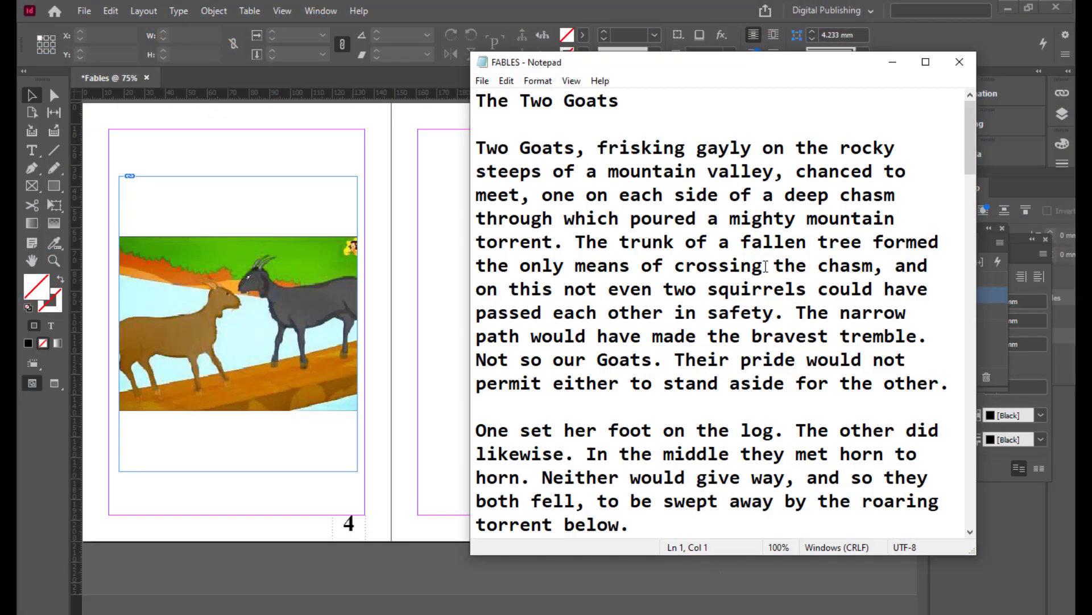
{"action": "scroll", "coordinate": [766, 260], "scroll_direction": "down", "scroll_amount": 4}
{"action": "scroll", "coordinate": [766, 261], "scroll_direction": "down", "scroll_amount": 2}
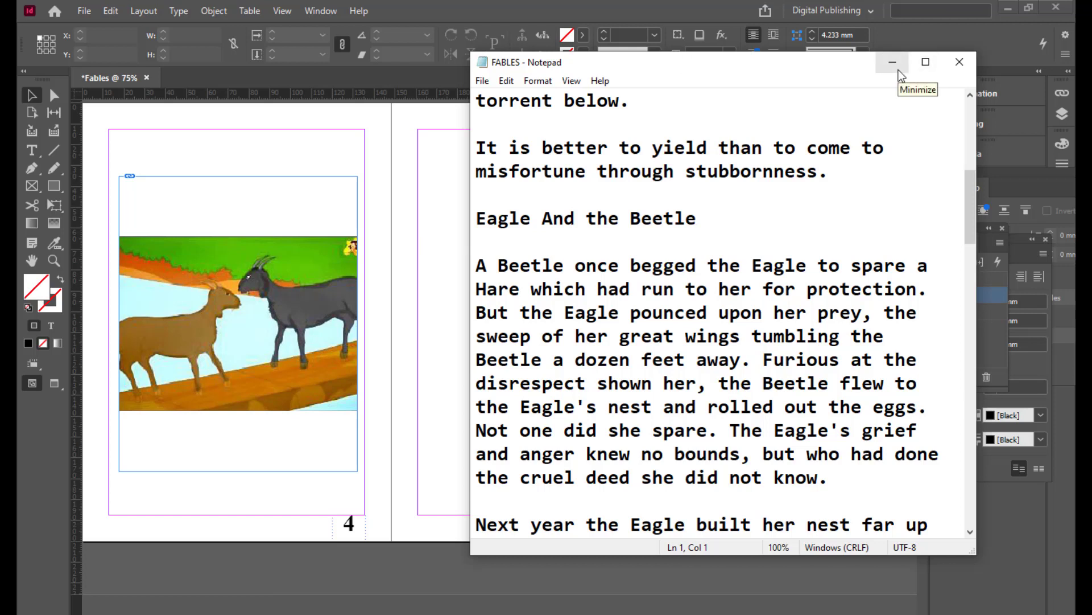
{"action": "left_click_drag", "start_coordinate": [726, 220], "coordinate": [458, 222]}
{"action": "right_click", "coordinate": [534, 223]}
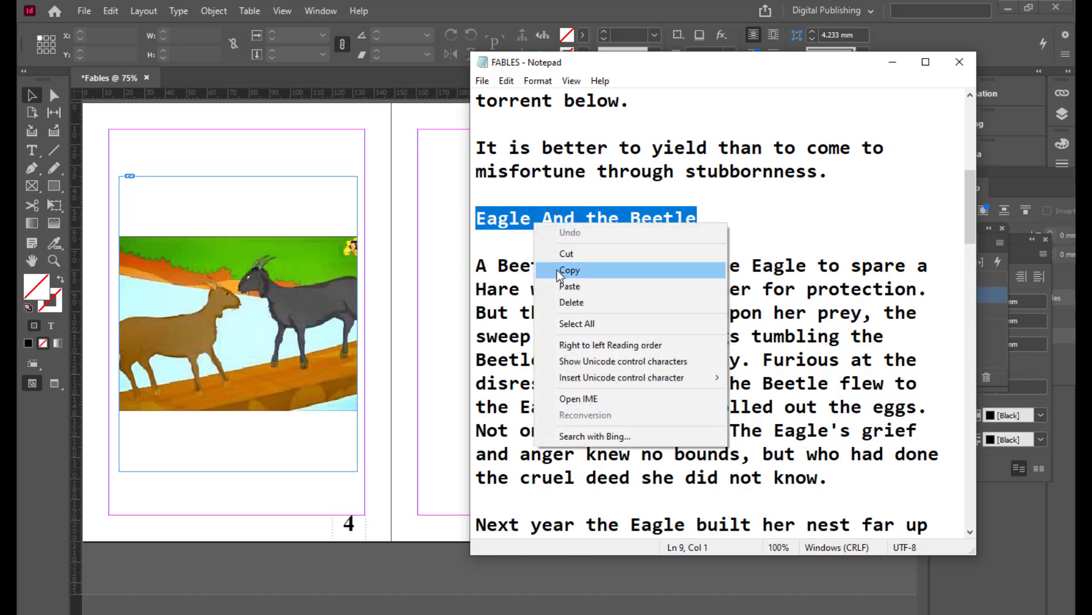
{"action": "left_click", "coordinate": [557, 269]}
{"action": "left_click", "coordinate": [896, 66]}
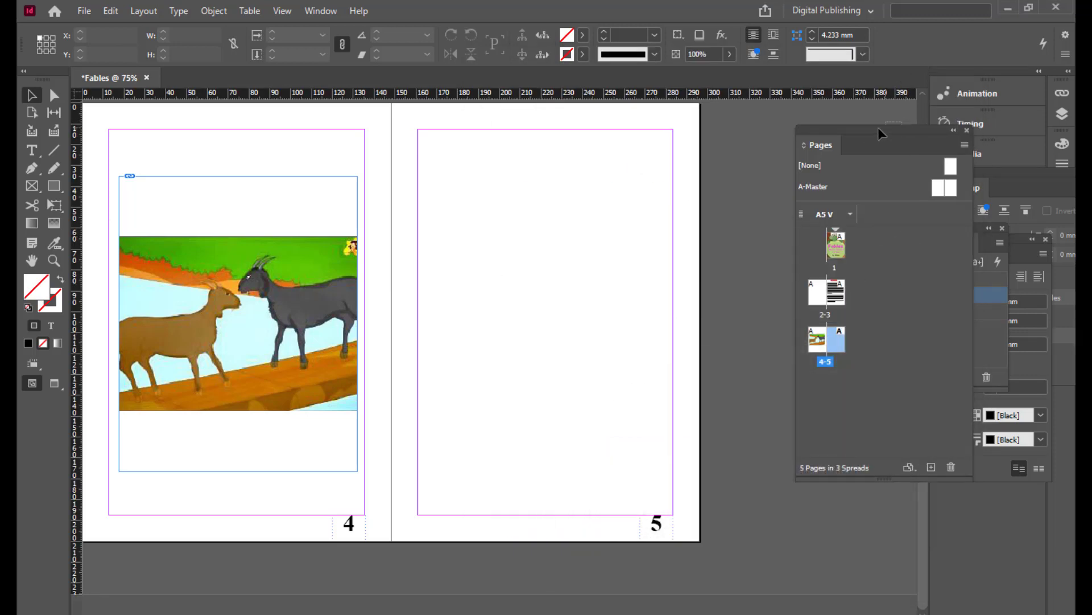
- Using the chaptertitle paragraph style, create a text frame about 112.5 by 17.8 mm at page 5's upper margin and paste the copied heading
{"action": "left_click_drag", "start_coordinate": [875, 129], "coordinate": [756, 144]}
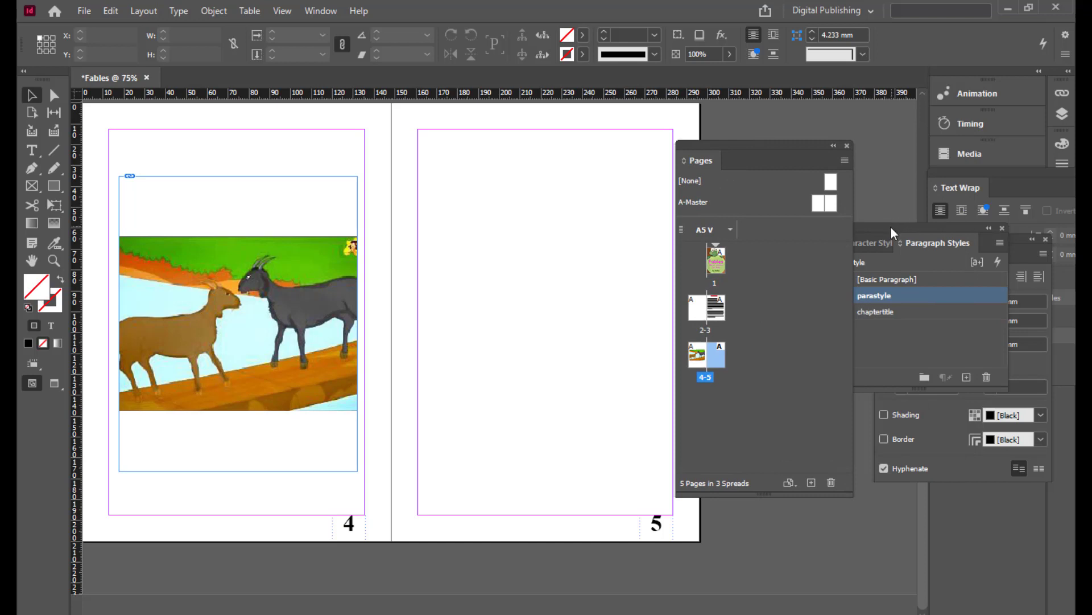
{"action": "left_click_drag", "start_coordinate": [890, 226], "coordinate": [830, 249]}
{"action": "left_click", "coordinate": [834, 330]}
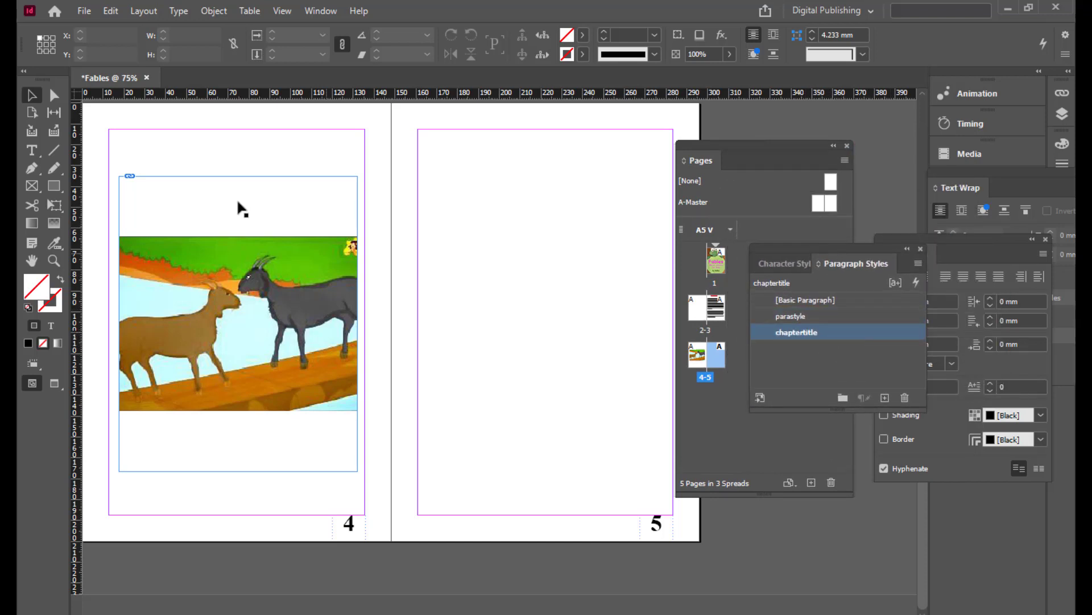
{"action": "left_click", "coordinate": [32, 150]}
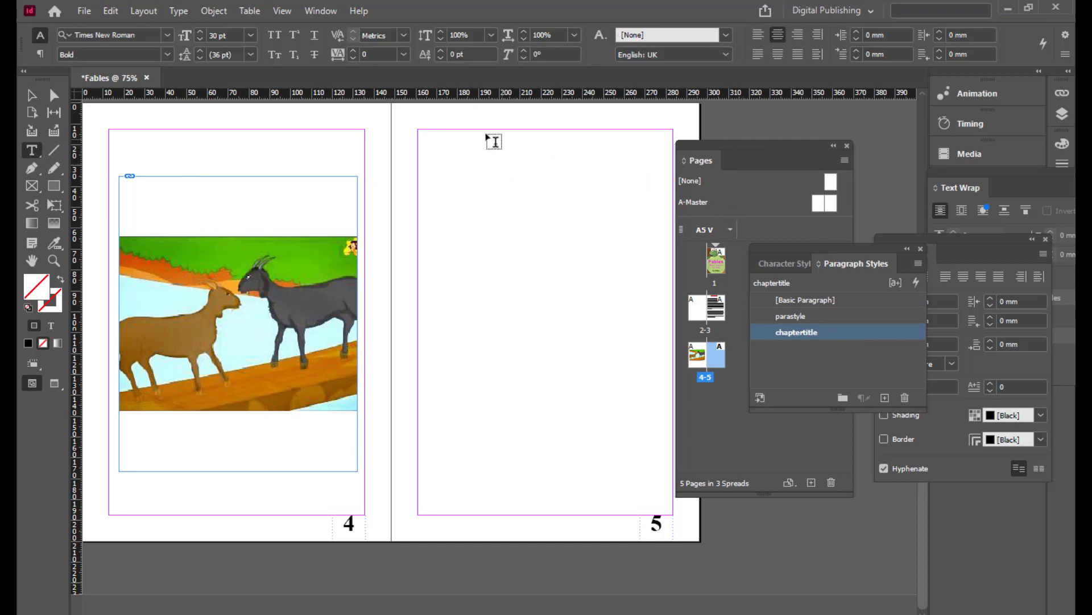
{"action": "left_click_drag", "start_coordinate": [429, 130], "coordinate": [664, 166]}
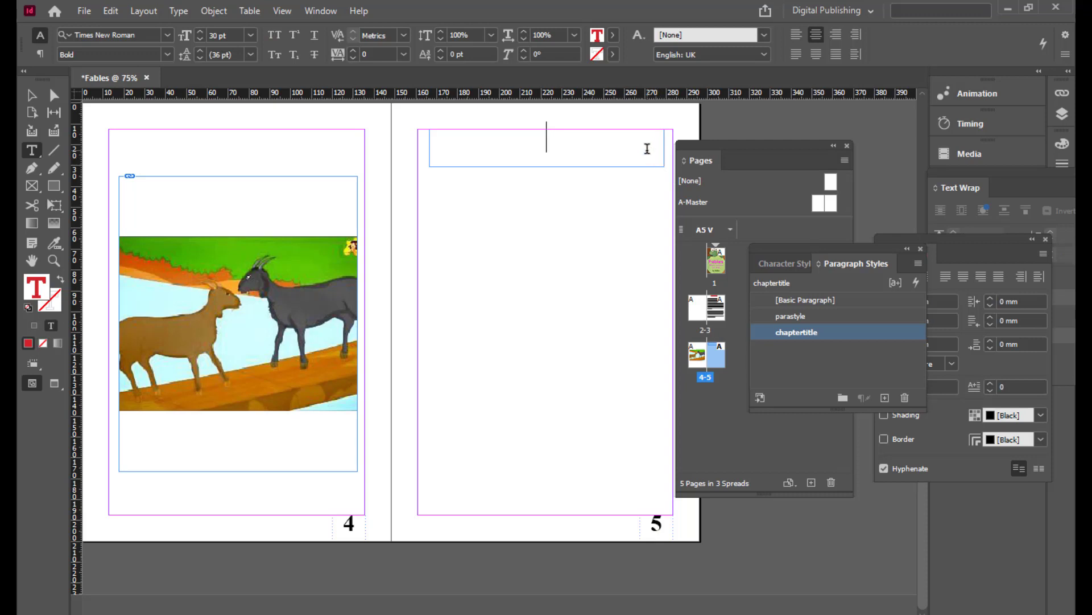
{"action": "key", "text": "ctrl+v"}
{"action": "left_click", "coordinate": [32, 95]}
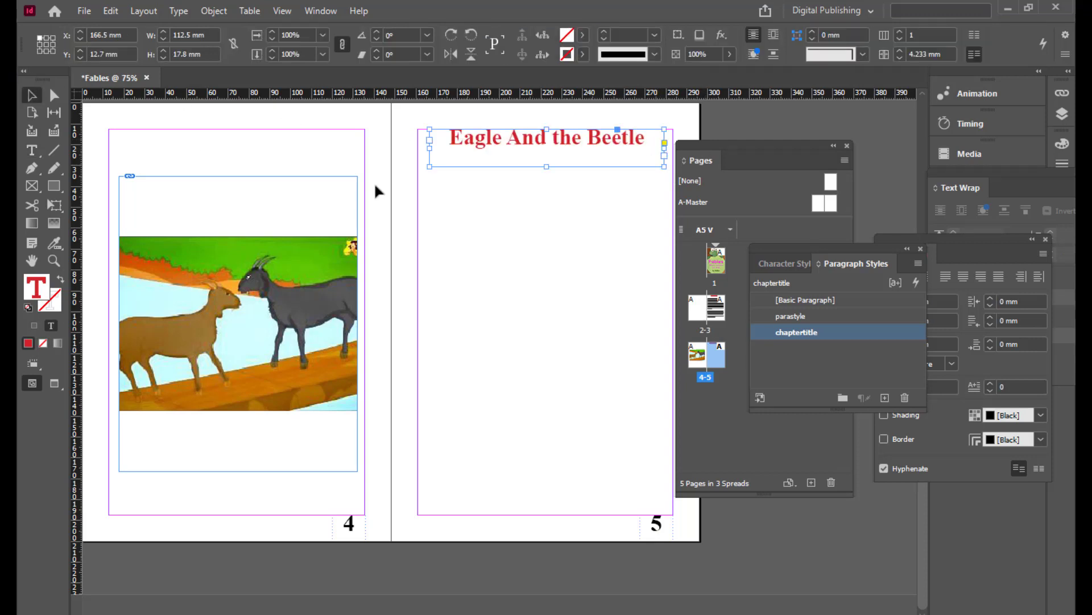
- Reduce the height of the heading frame on page 5 and shift it slightly below the upper margin
{"action": "left_click_drag", "start_coordinate": [546, 165], "coordinate": [575, 154]}
{"action": "left_click", "coordinate": [566, 112]}
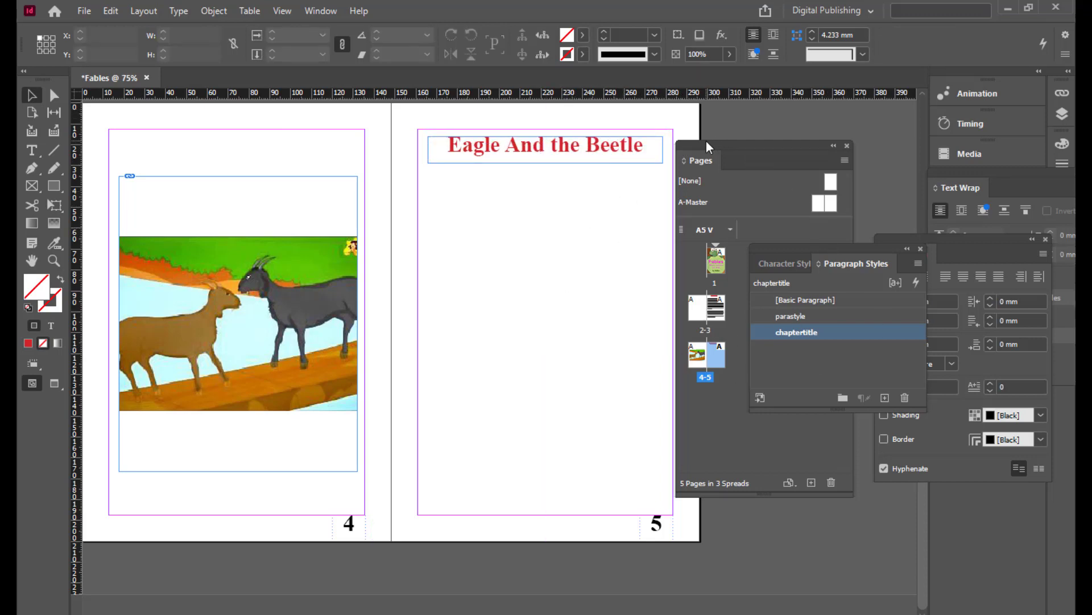
{"action": "left_click_drag", "start_coordinate": [705, 141], "coordinate": [779, 143]}
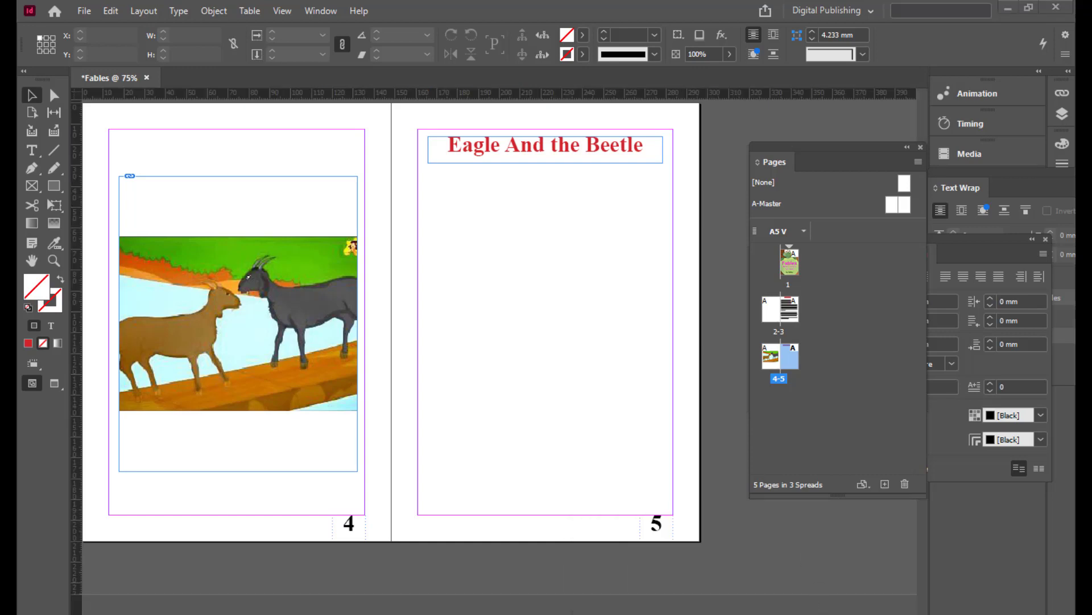
- Copy the Eagle And the Beetle story from the FABLES Notepad file, from "A Beetle once begged" through "avenge a wrong."
{"action": "mouse_move", "coordinate": [734, 613]}
{"action": "left_click", "coordinate": [612, 575]}
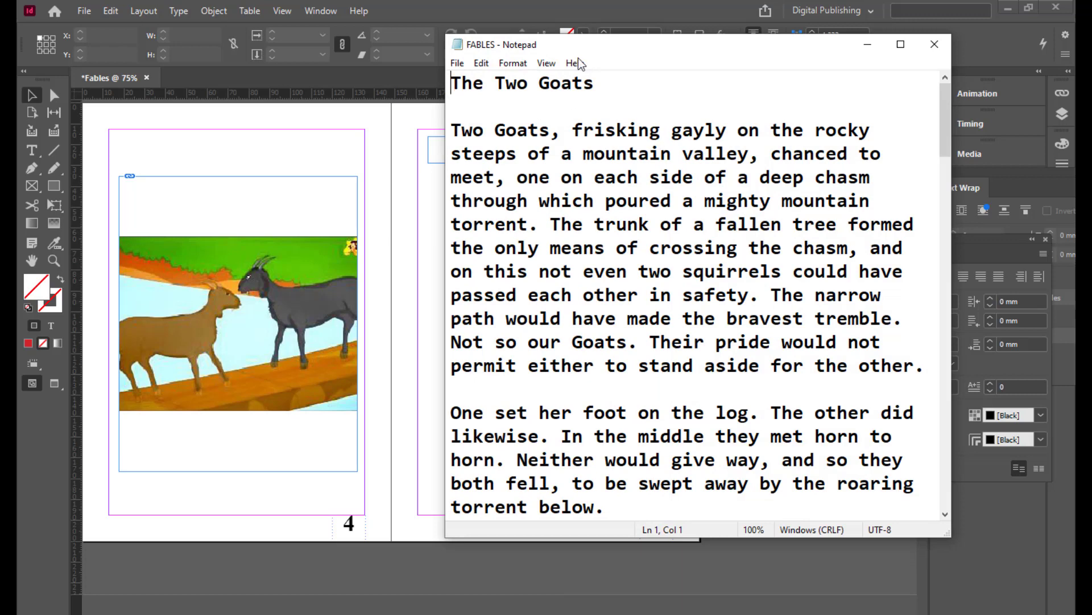
{"action": "left_click_drag", "start_coordinate": [588, 49], "coordinate": [546, 49]}
{"action": "scroll", "coordinate": [591, 262], "scroll_direction": "down", "scroll_amount": 3}
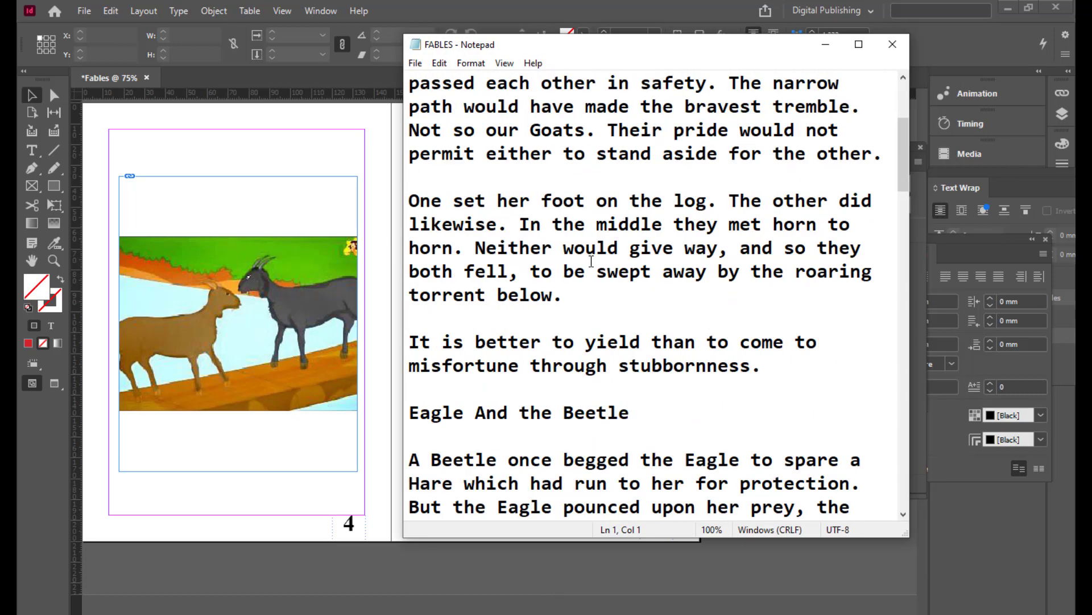
{"action": "scroll", "coordinate": [647, 222], "scroll_direction": "down", "scroll_amount": 4}
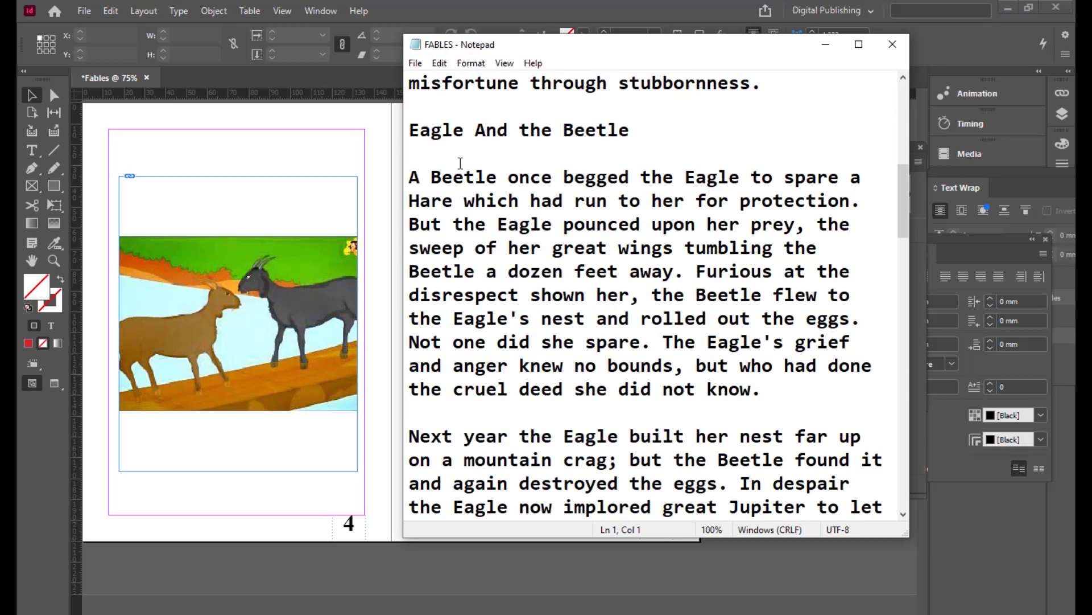
{"action": "scroll", "coordinate": [461, 163], "scroll_direction": "down", "scroll_amount": 1}
{"action": "left_click_drag", "start_coordinate": [586, 53], "coordinate": [510, 42]}
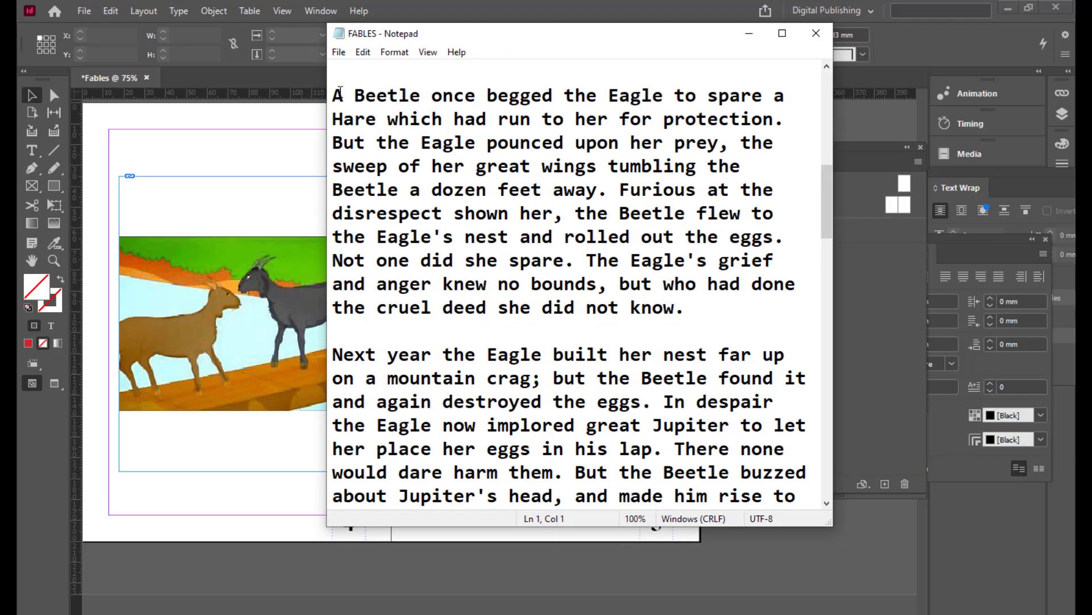
{"action": "left_click_drag", "start_coordinate": [340, 91], "coordinate": [748, 422]}
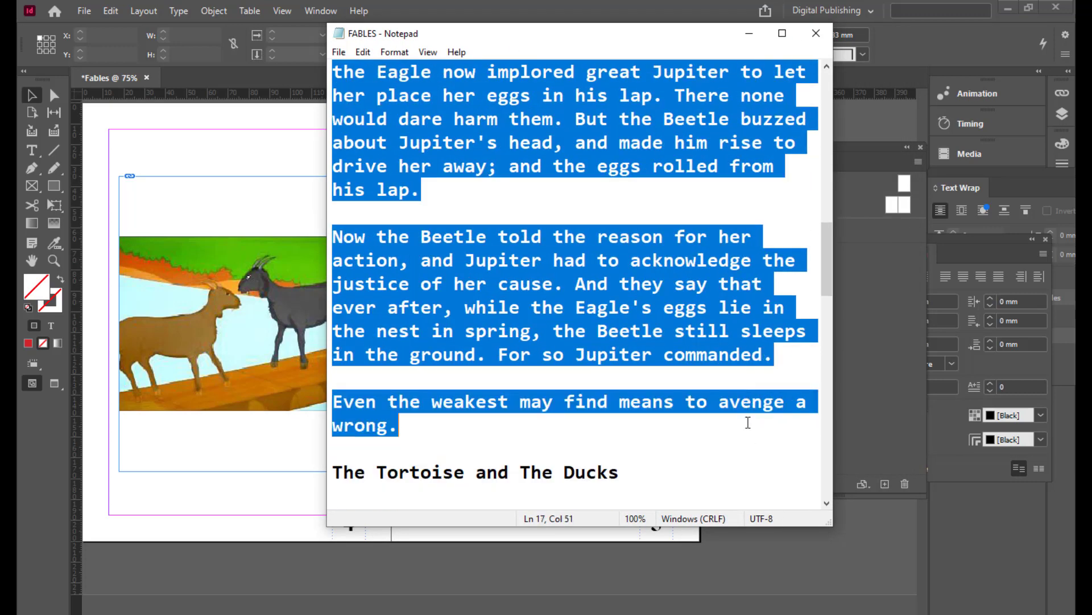
{"action": "right_click", "coordinate": [604, 84]}
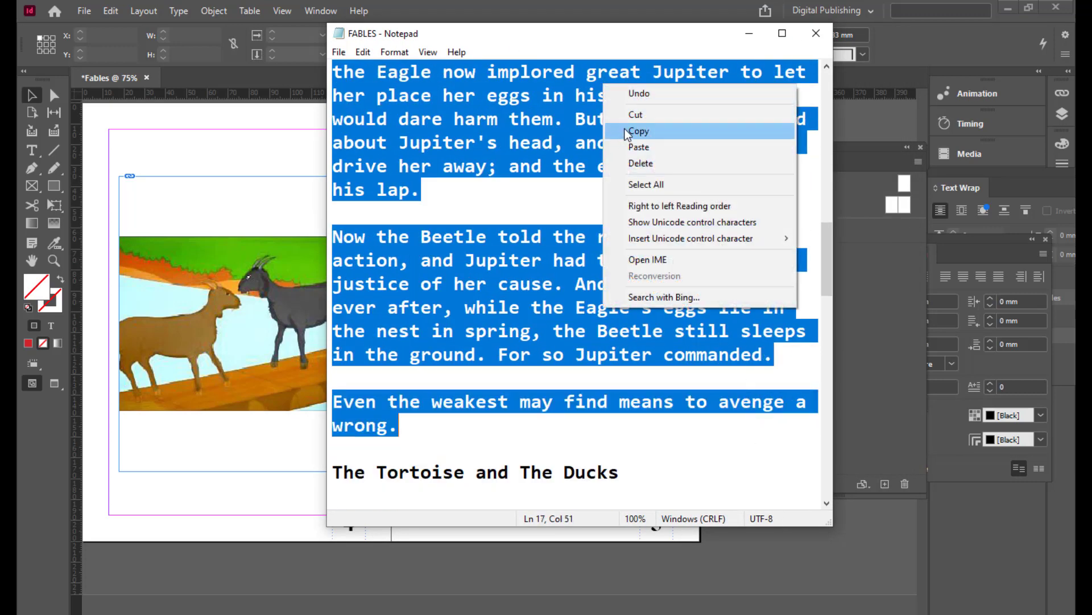
{"action": "left_click", "coordinate": [629, 127]}
{"action": "left_click", "coordinate": [766, 33]}
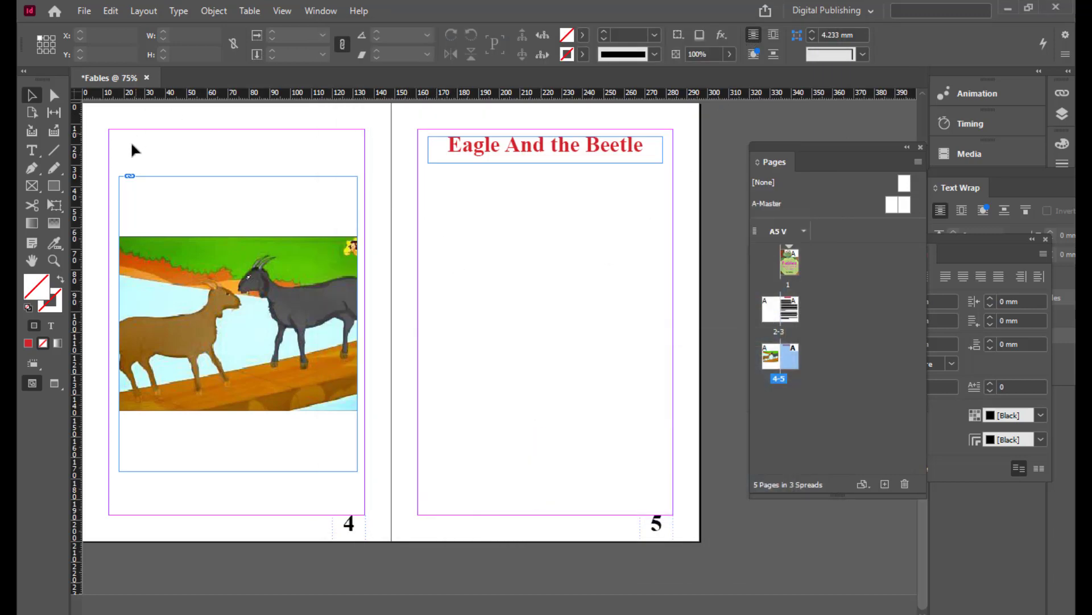
- Create a body text frame about 122.6 by 162.3 mm below the heading on page 5, apply parastyle, and paste the copied story
{"action": "left_click", "coordinate": [32, 149]}
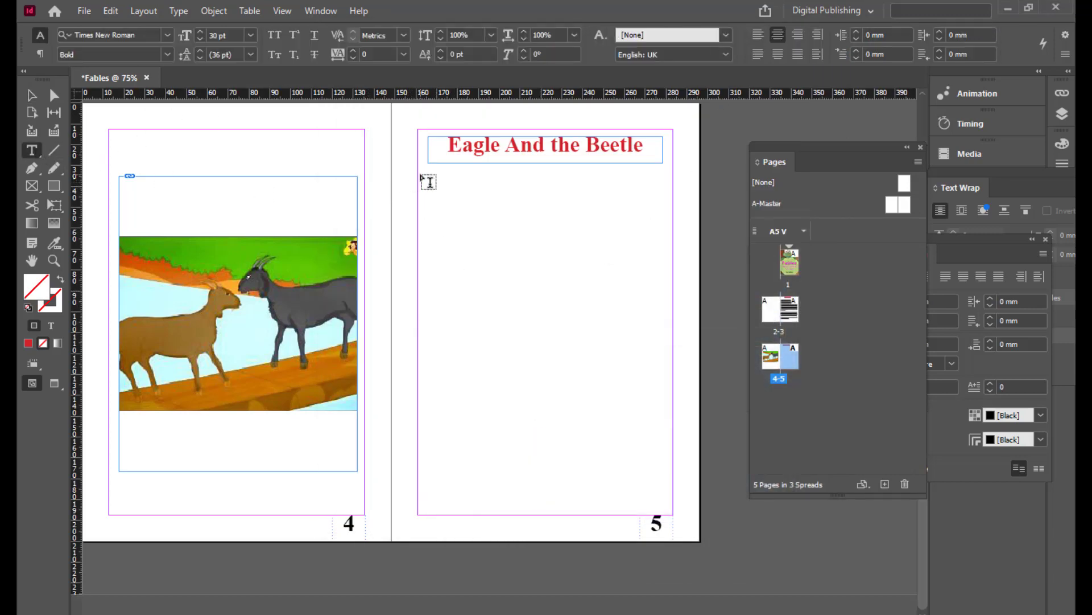
{"action": "left_click_drag", "start_coordinate": [418, 177], "coordinate": [673, 514]}
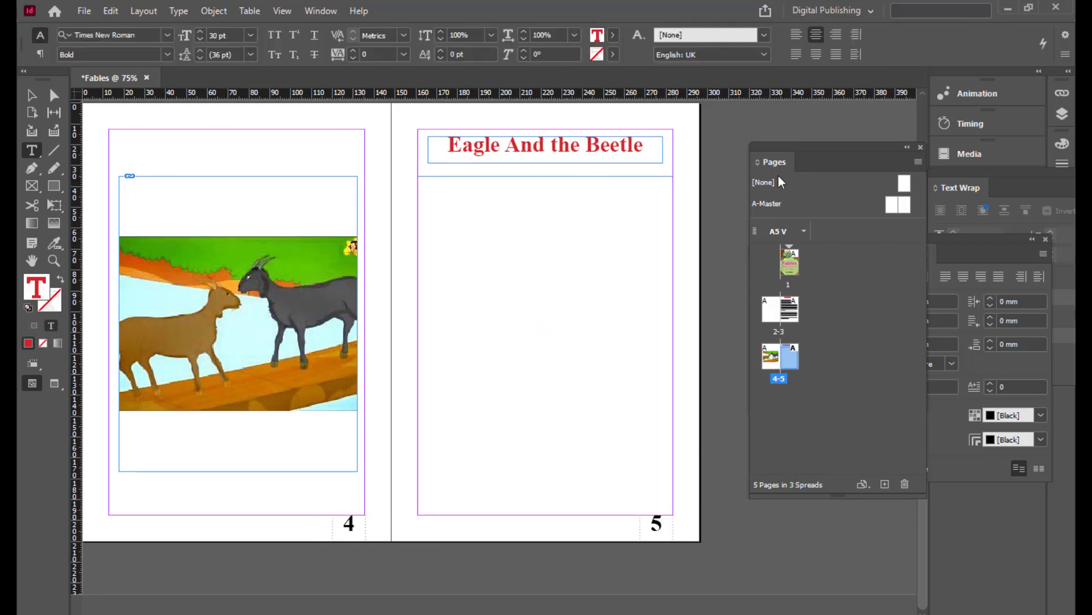
{"action": "left_click_drag", "start_coordinate": [793, 153], "coordinate": [642, 168]}
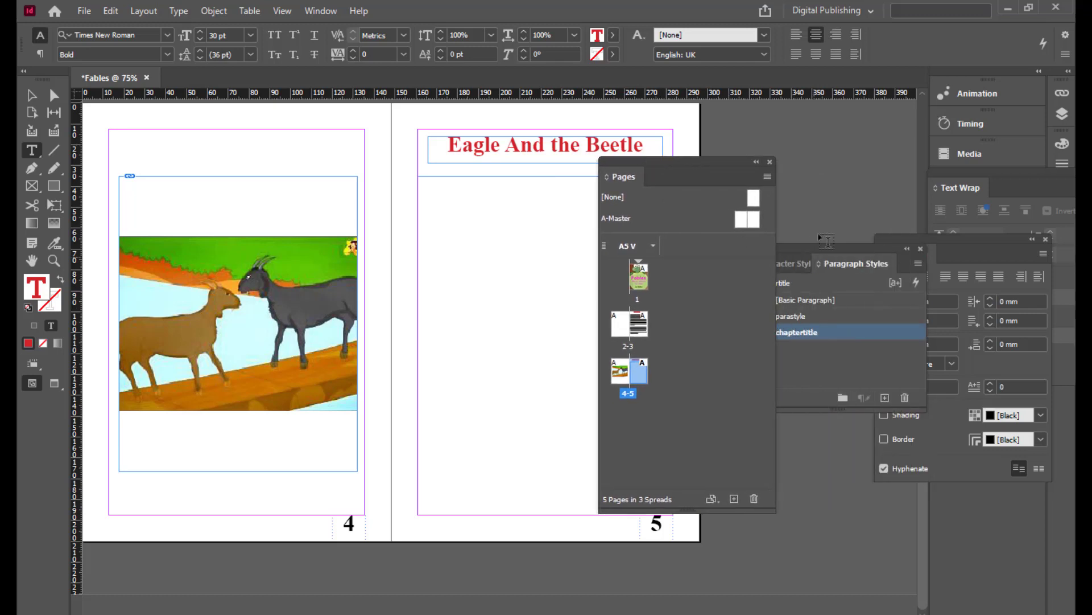
{"action": "left_click_drag", "start_coordinate": [820, 254], "coordinate": [846, 154]}
{"action": "left_click", "coordinate": [834, 220]}
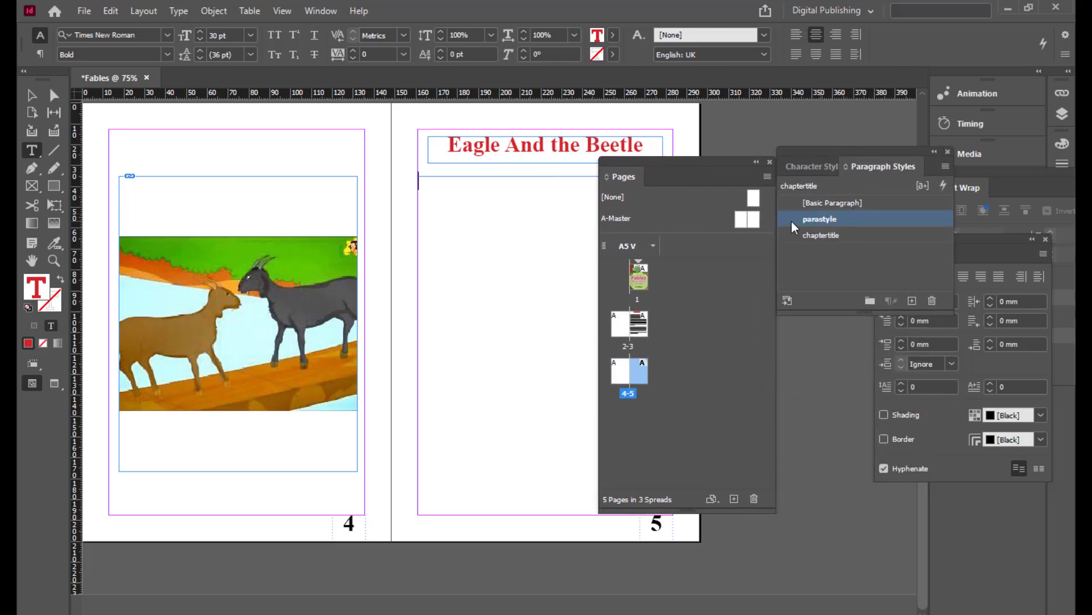
{"action": "left_click_drag", "start_coordinate": [632, 169], "coordinate": [716, 320]}
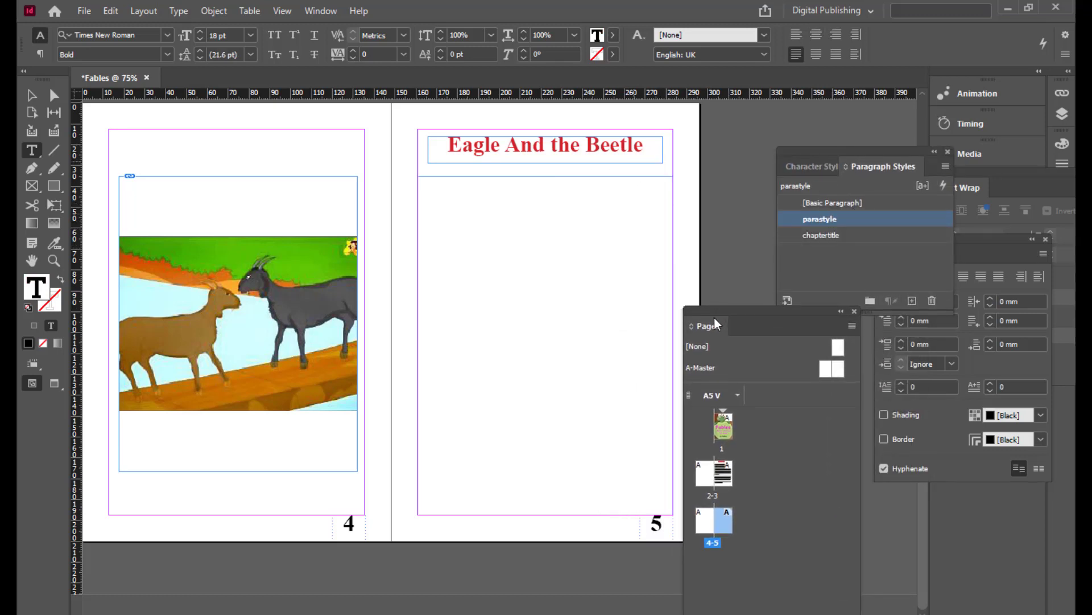
{"action": "key", "text": "ctrl+v"}
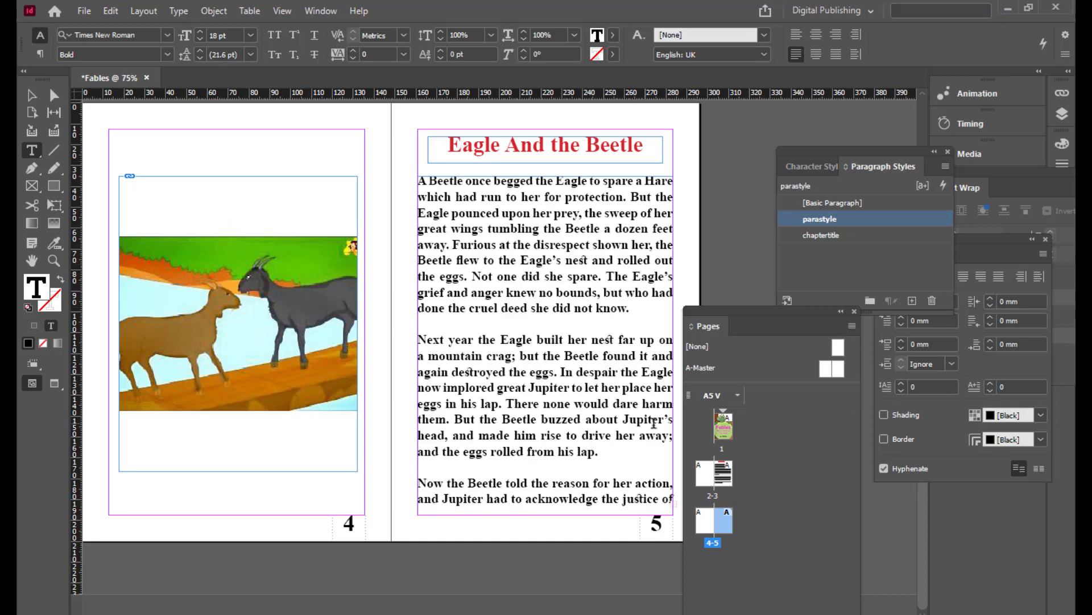
{"action": "left_click", "coordinate": [31, 96]}
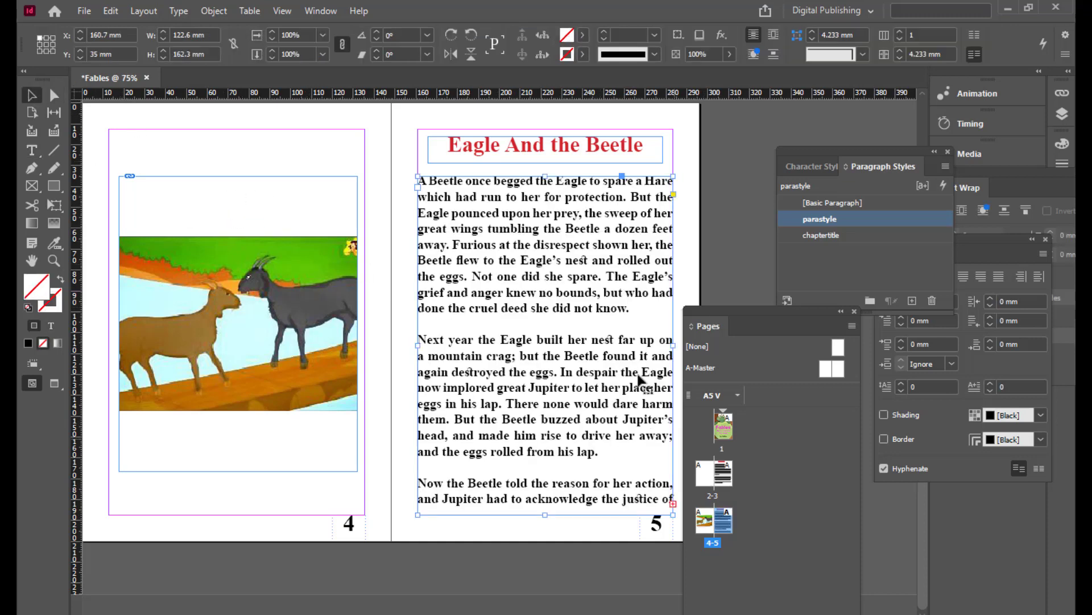
- Add a new page 6 to the document after the 4-5 spread
{"action": "left_click_drag", "start_coordinate": [730, 306], "coordinate": [806, 293]}
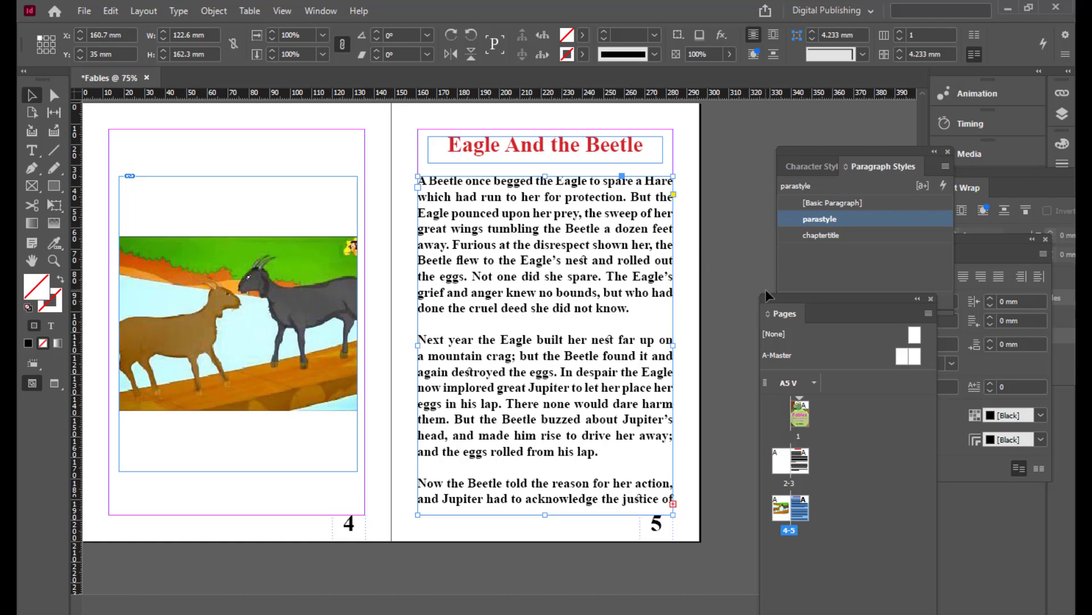
{"action": "left_click_drag", "start_coordinate": [767, 292], "coordinate": [739, 165]}
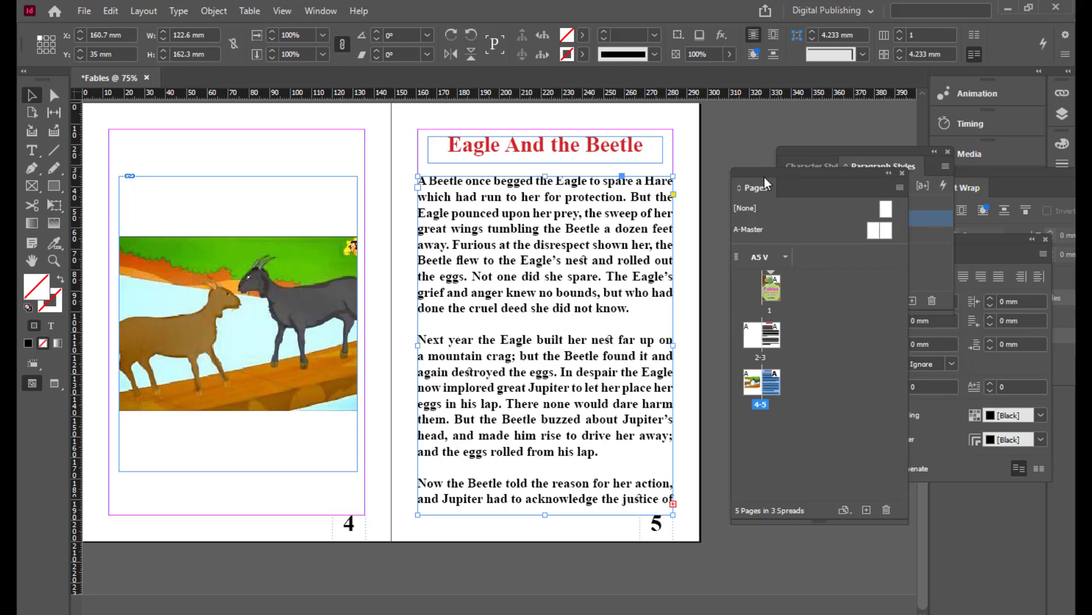
{"action": "left_click_drag", "start_coordinate": [763, 173], "coordinate": [756, 140]}
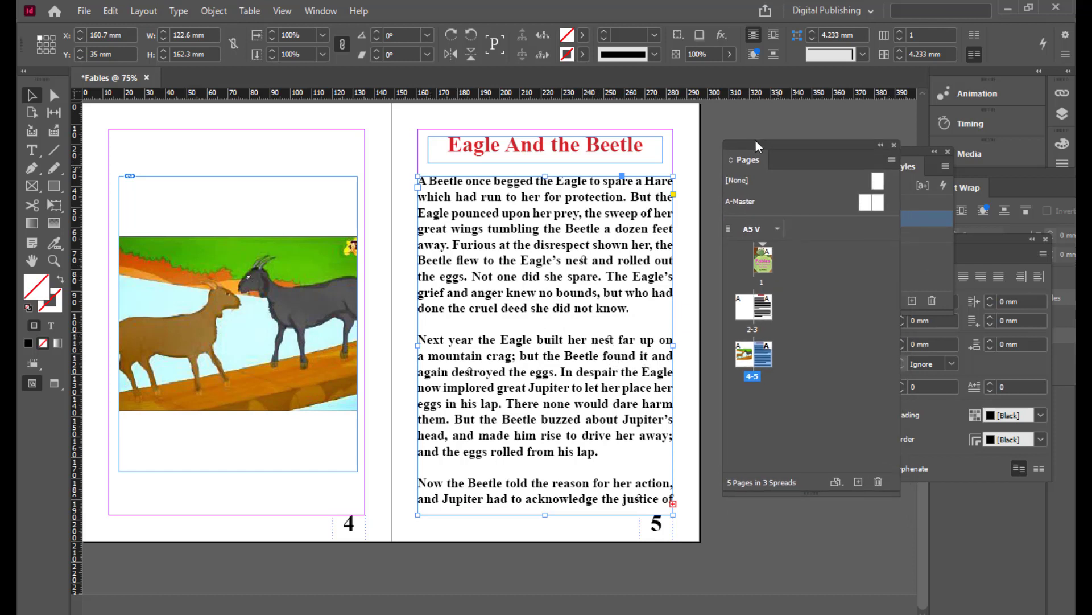
{"action": "left_click", "coordinate": [858, 481]}
{"action": "left_click_drag", "start_coordinate": [752, 140], "coordinate": [831, 139]}
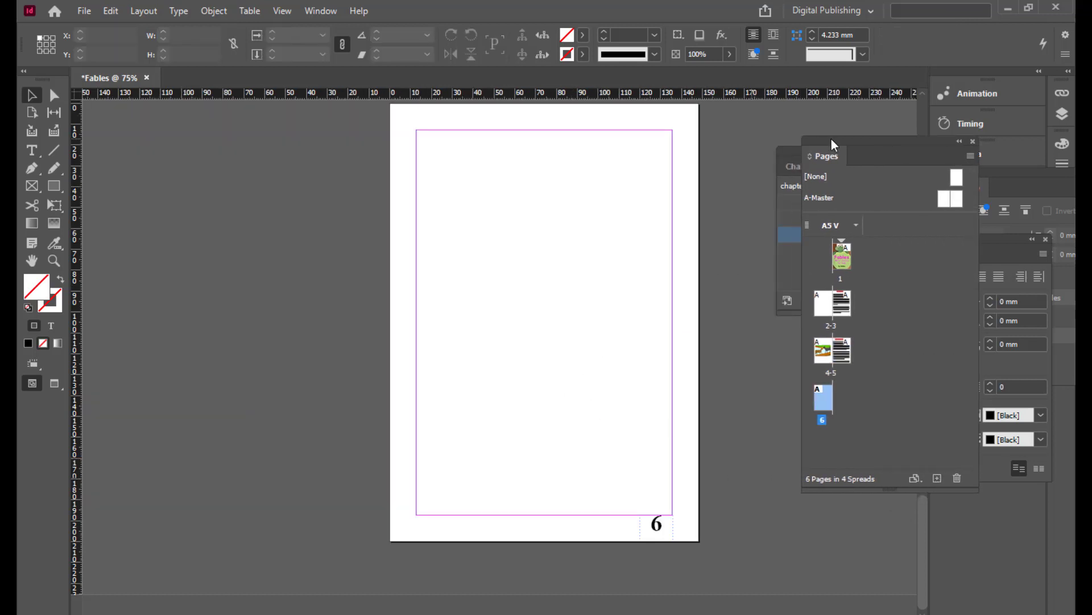
- Thread the overset Eagle And the Beetle text from page 5 into a margin-wide frame atop page 6, and shorten that frame to its text
{"action": "key", "text": "ctrl+minus"}
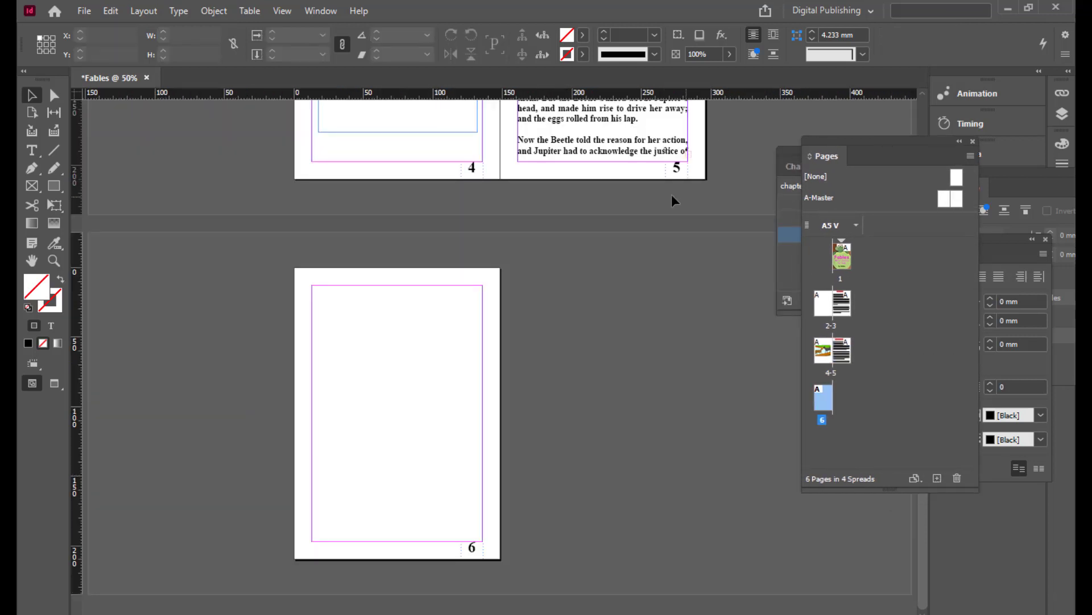
{"action": "scroll", "coordinate": [687, 210], "scroll_direction": "up", "scroll_amount": 5}
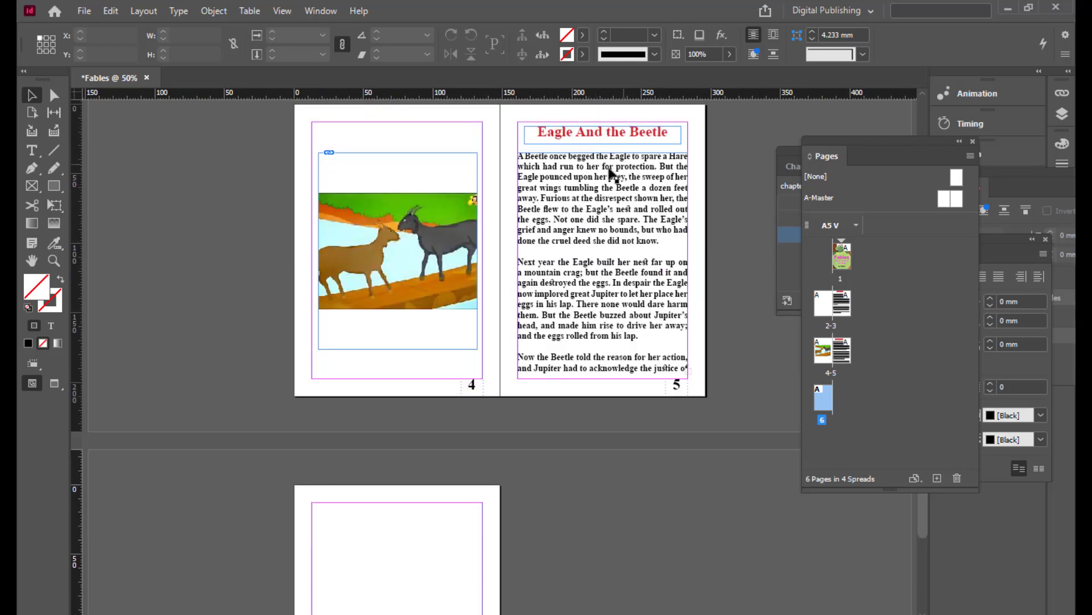
{"action": "left_click", "coordinate": [689, 368]}
{"action": "left_click", "coordinate": [687, 371]}
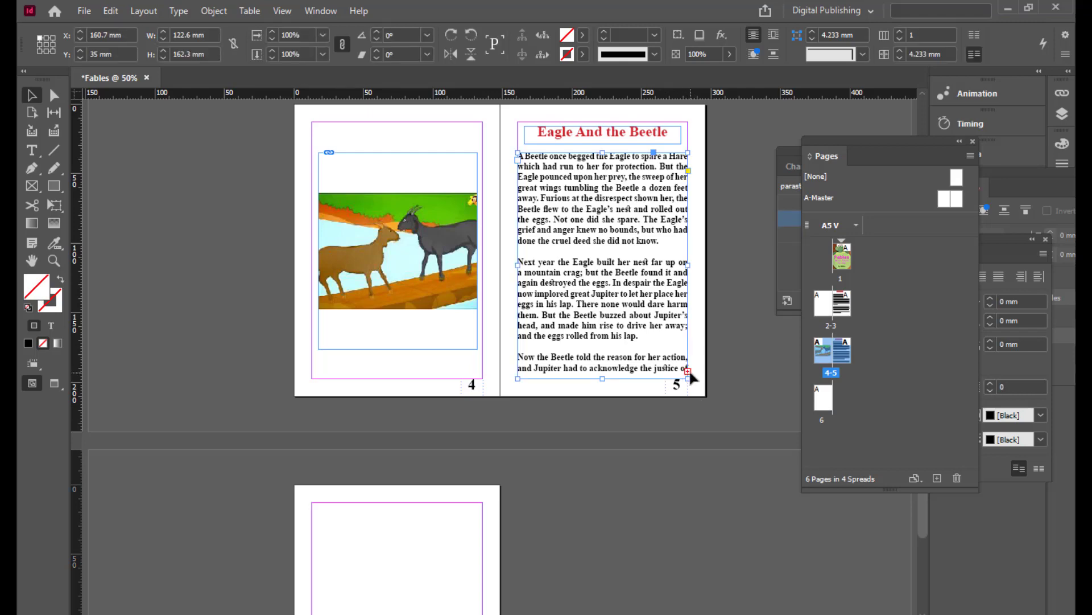
{"action": "left_click", "coordinate": [688, 371]}
{"action": "scroll", "coordinate": [529, 446], "scroll_direction": "down", "scroll_amount": 5}
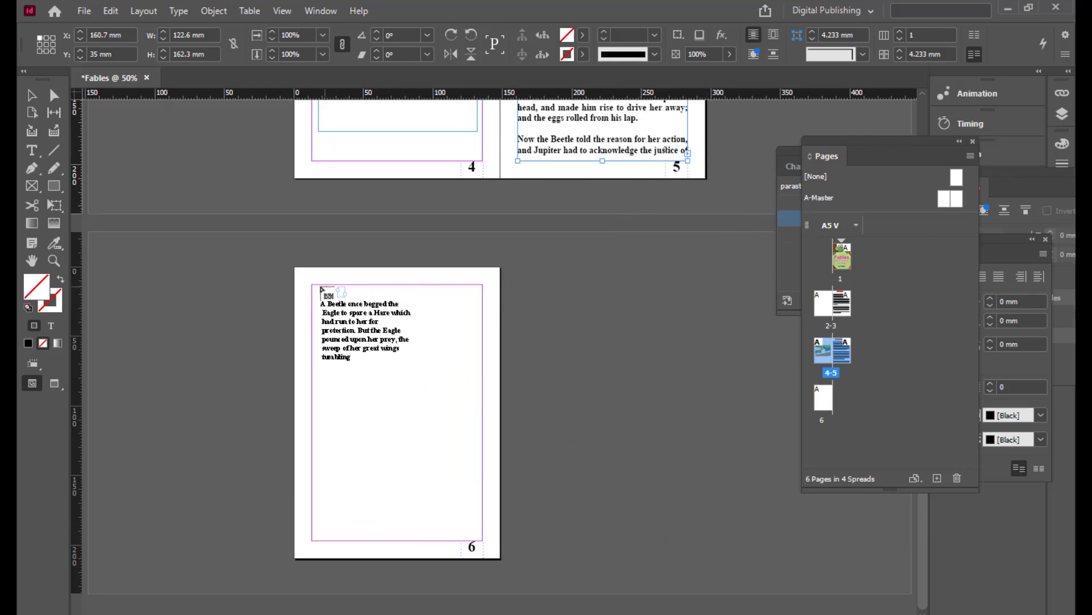
{"action": "left_click_drag", "start_coordinate": [313, 286], "coordinate": [485, 419]}
{"action": "left_click_drag", "start_coordinate": [398, 419], "coordinate": [398, 374]}
{"action": "left_click", "coordinate": [612, 336]}
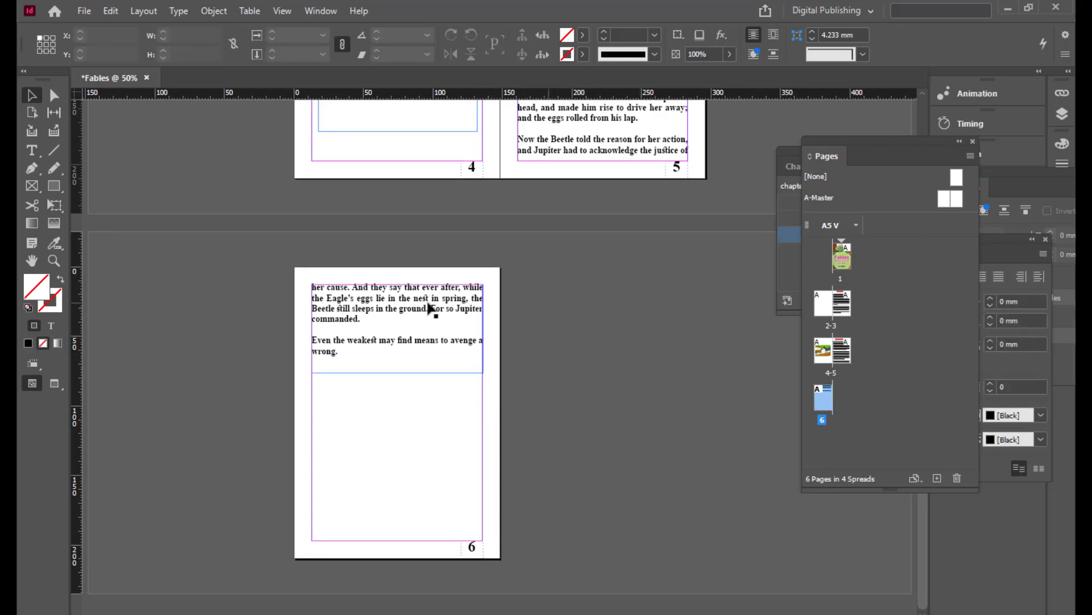
- Draw a picture frame about 117.75 by 93 mm below the text on page 6 and place the eagleandbeetle image in it
{"action": "left_click", "coordinate": [32, 187]}
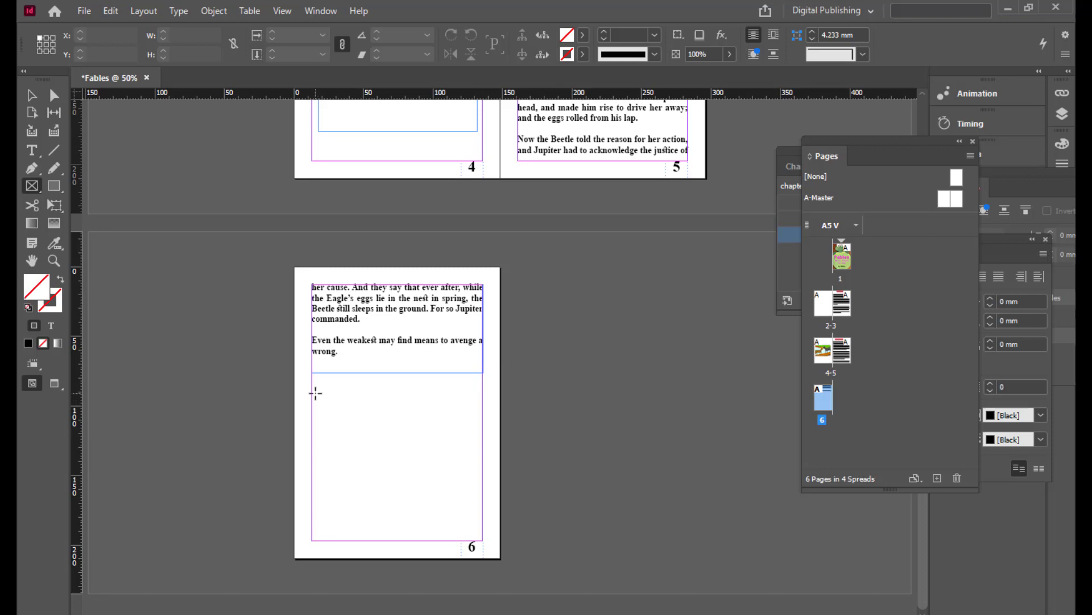
{"action": "left_click_drag", "start_coordinate": [315, 393], "coordinate": [482, 527]}
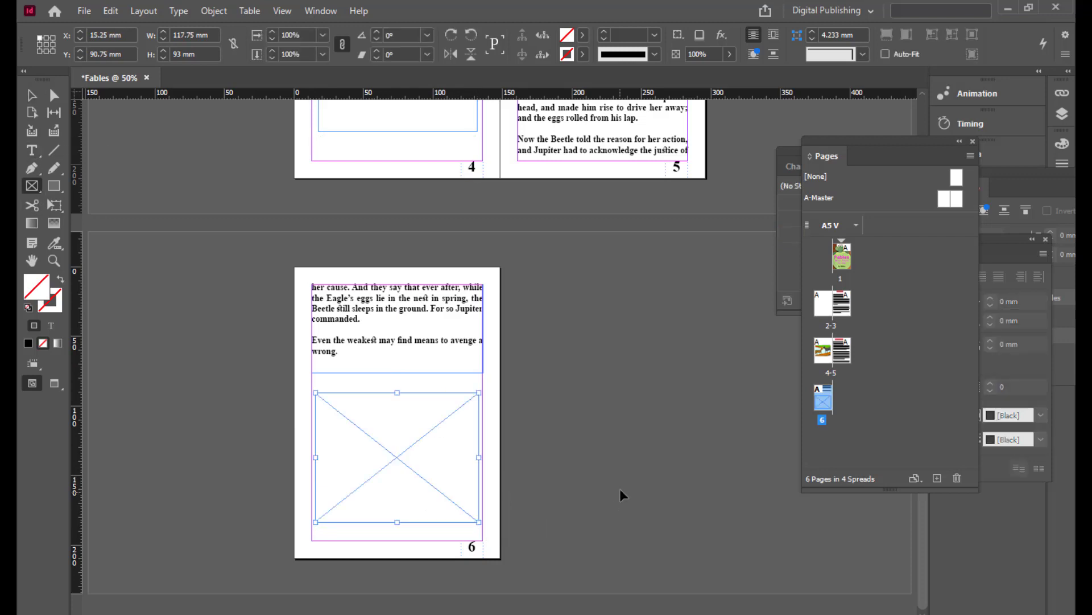
{"action": "key", "text": "ctrl+d"}
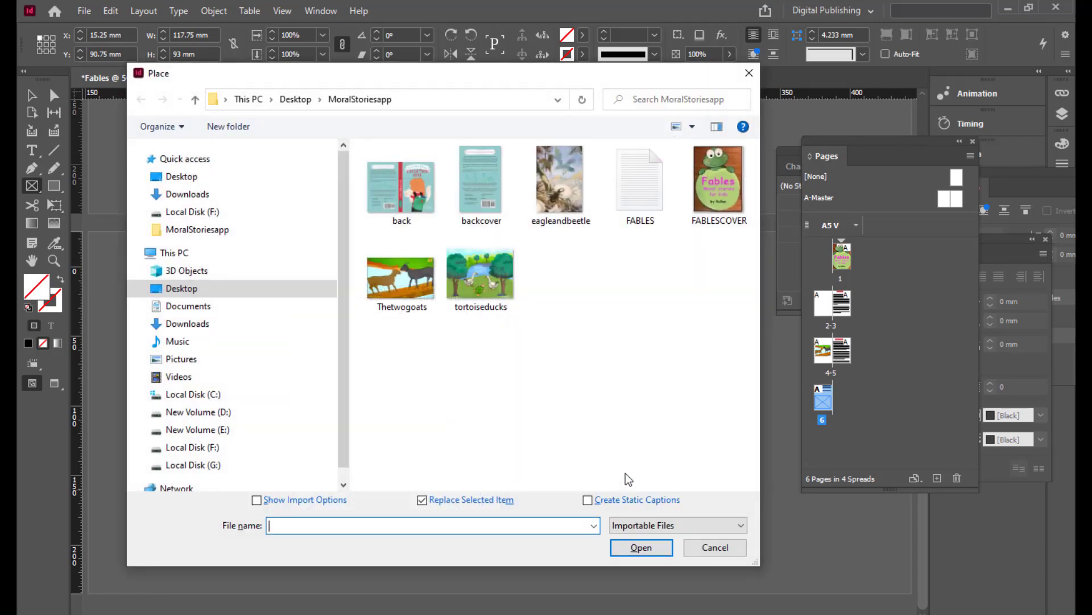
{"action": "left_click", "coordinate": [555, 195]}
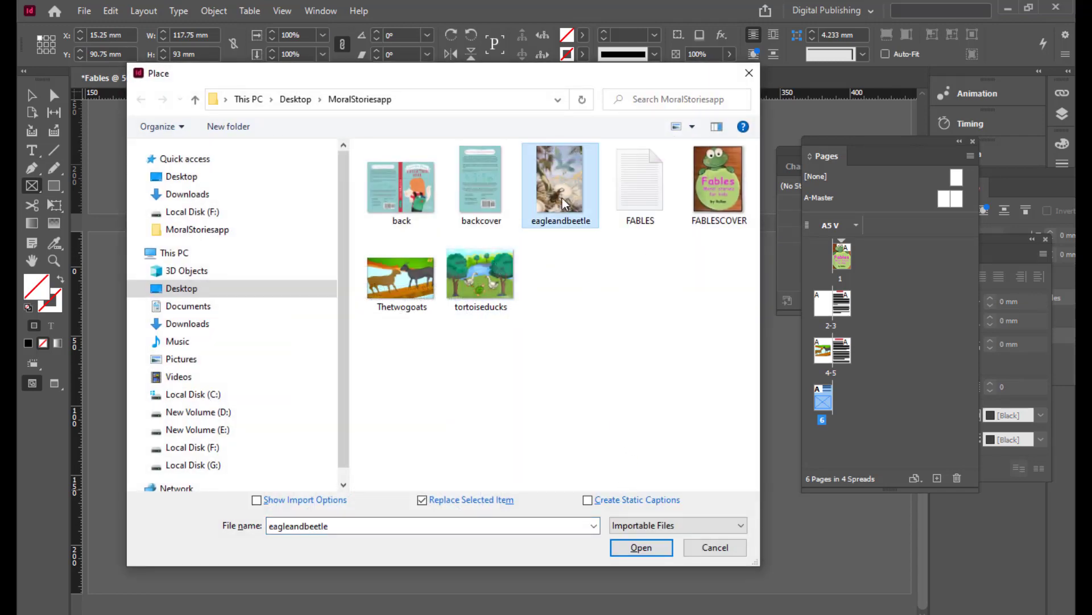
{"action": "left_click", "coordinate": [642, 547]}
- Fit the eagleandbeetle image so that it fills its frame proportionally
{"action": "right_click", "coordinate": [408, 417]}
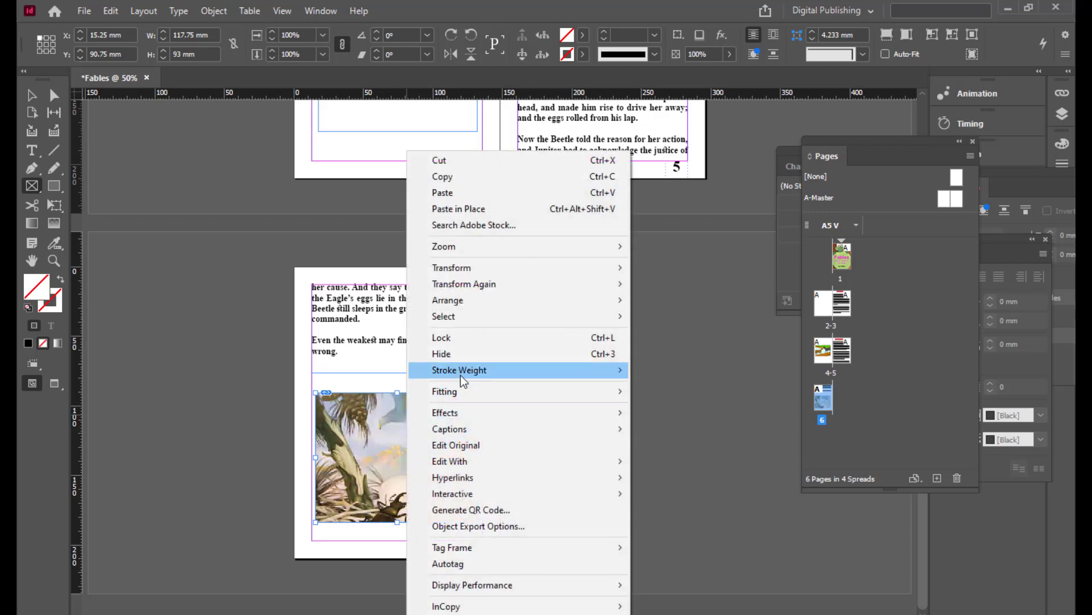
{"action": "mouse_move", "coordinate": [458, 393]}
{"action": "left_click", "coordinate": [671, 393]}
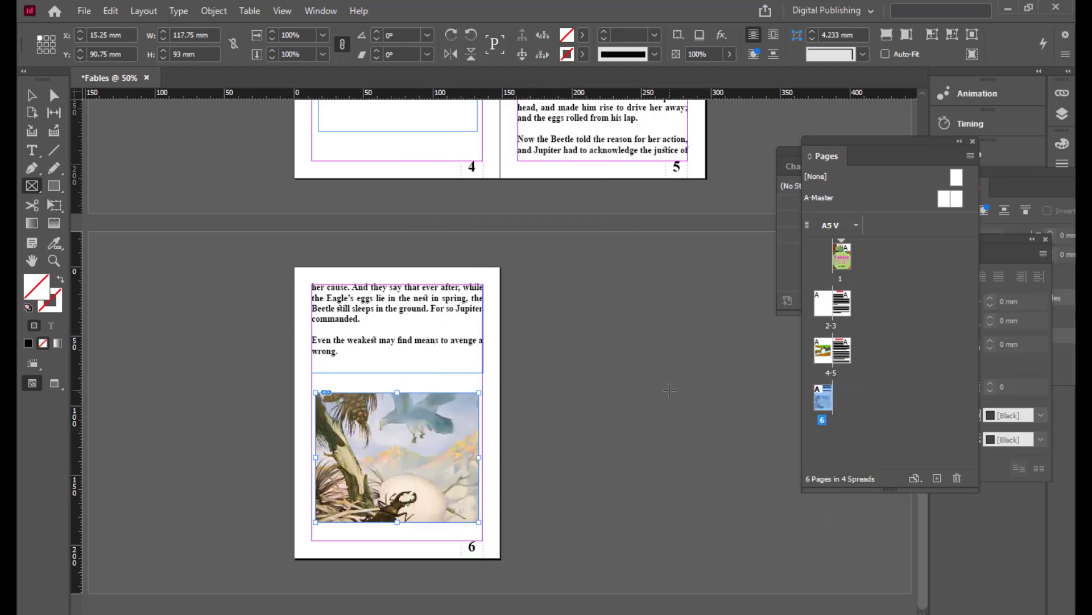
- Resize the eagleandbeetle image inside its frame to about 115.3 by 103.5 mm and reposition it to show the eagle and the beetle
{"action": "left_click", "coordinate": [54, 95]}
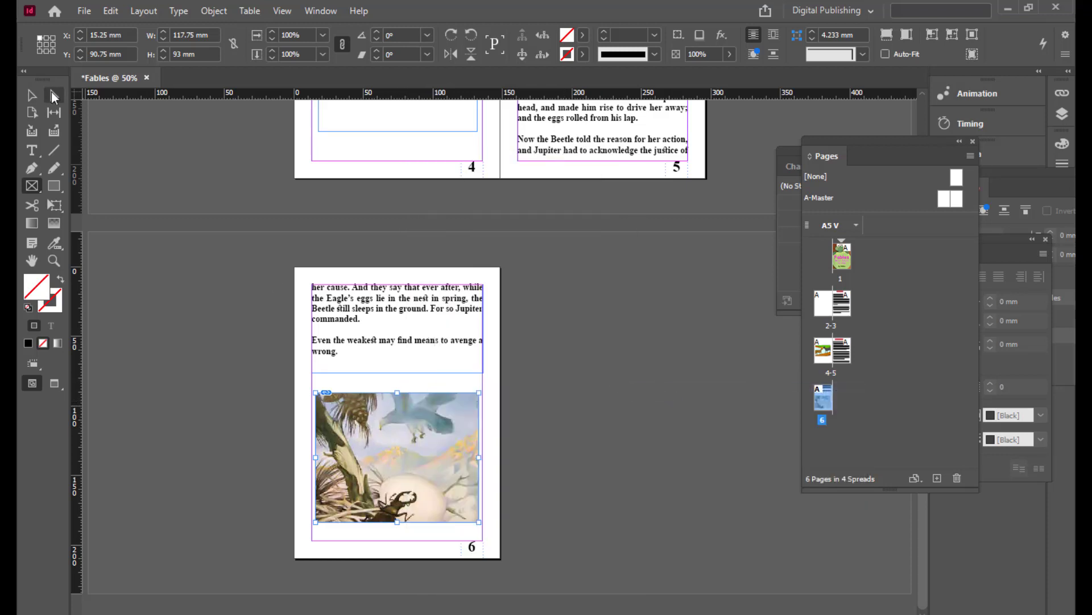
{"action": "left_click", "coordinate": [432, 421]}
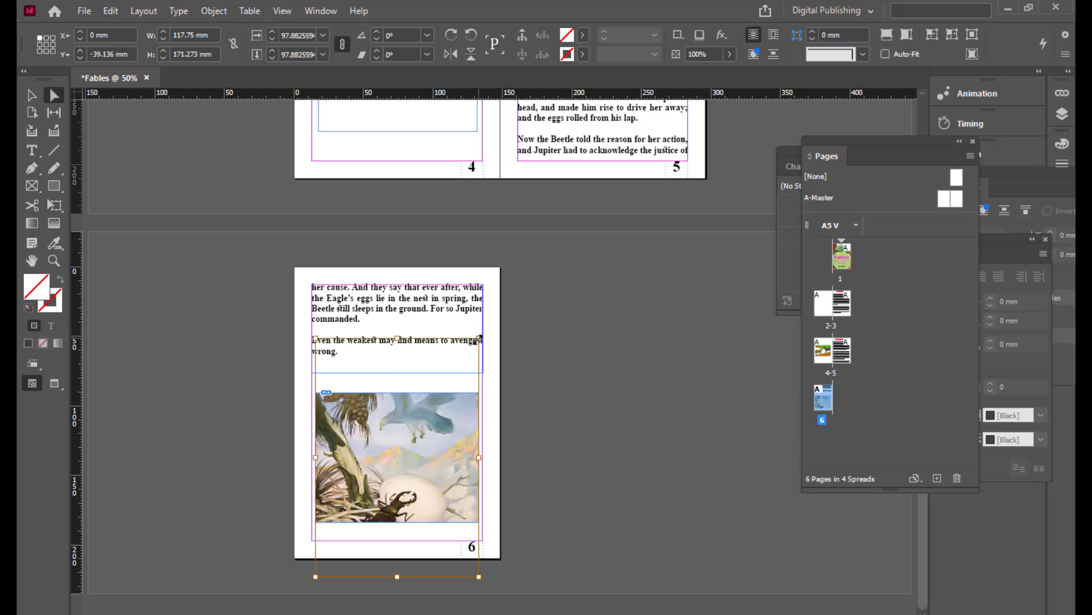
{"action": "left_click_drag", "start_coordinate": [479, 339], "coordinate": [482, 373]}
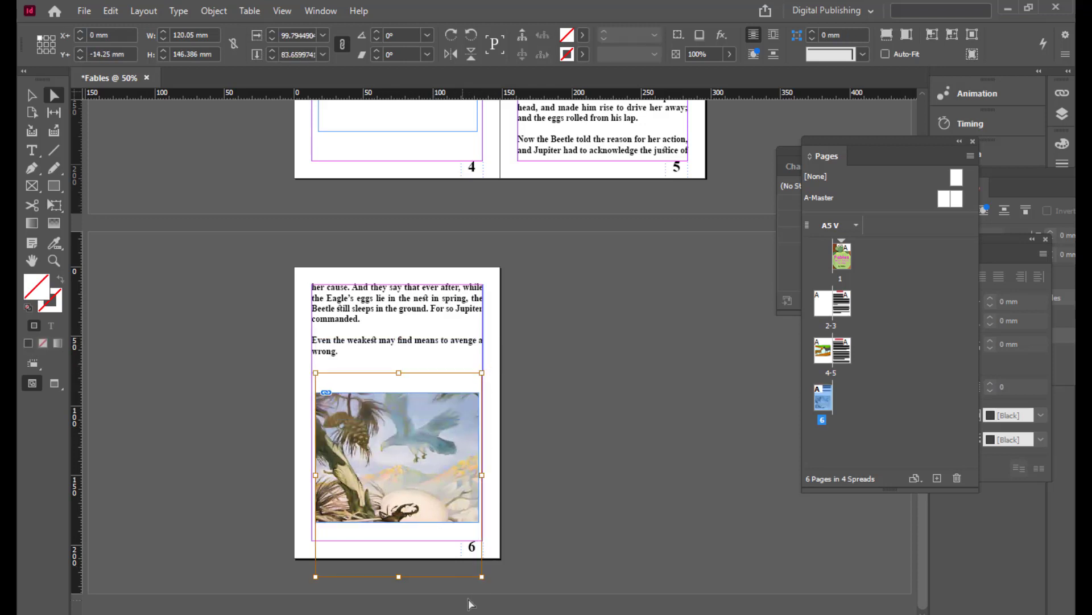
{"action": "left_click_drag", "start_coordinate": [482, 576], "coordinate": [478, 532]}
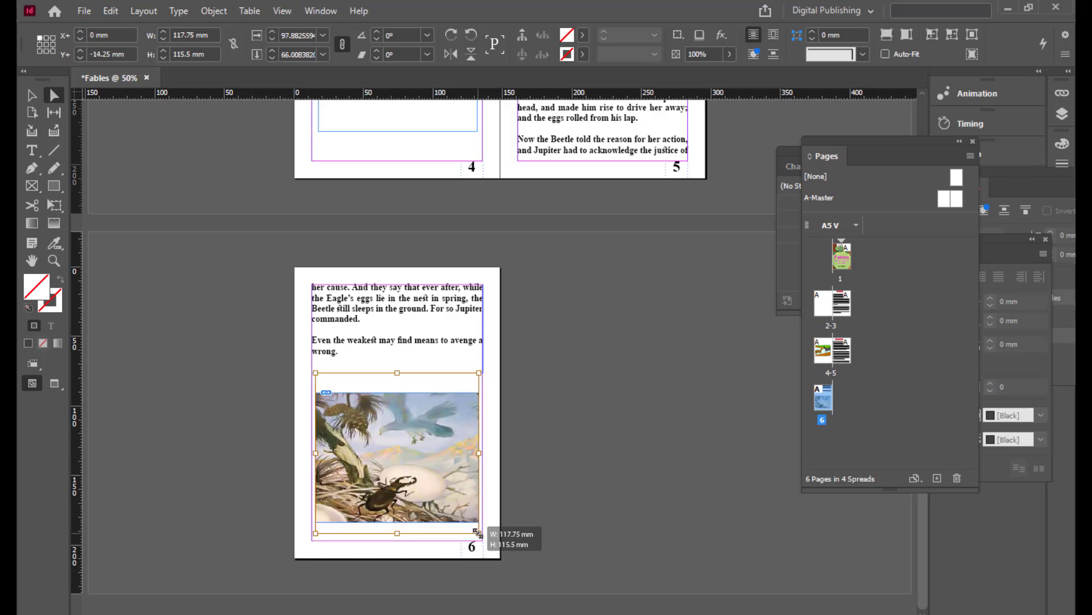
{"action": "left_click_drag", "start_coordinate": [316, 372], "coordinate": [318, 388]}
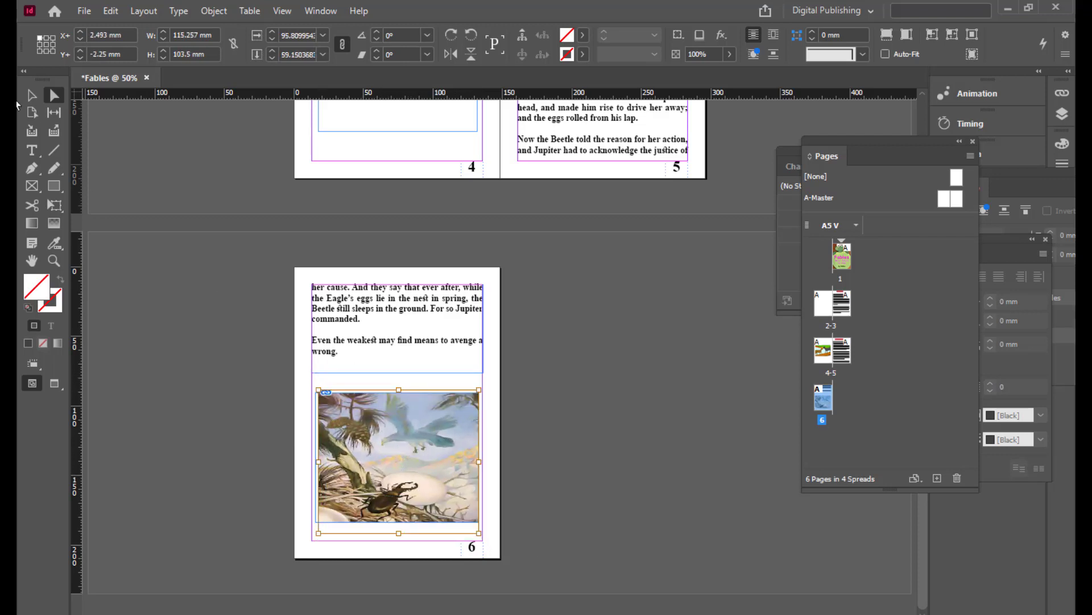
{"action": "left_click_drag", "start_coordinate": [410, 449], "coordinate": [408, 442]}
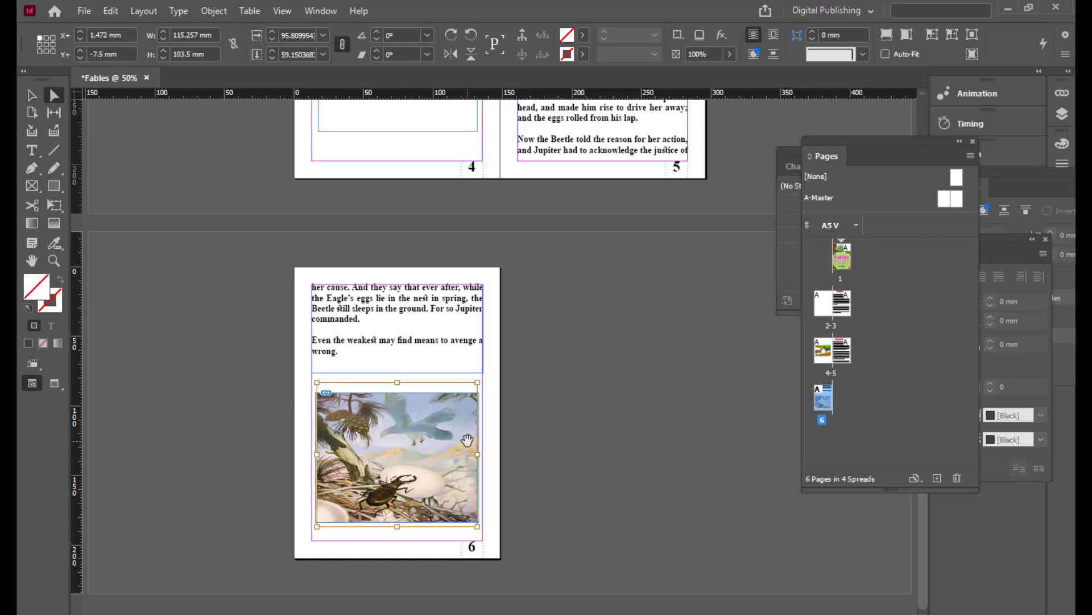
{"action": "left_click", "coordinate": [32, 95]}
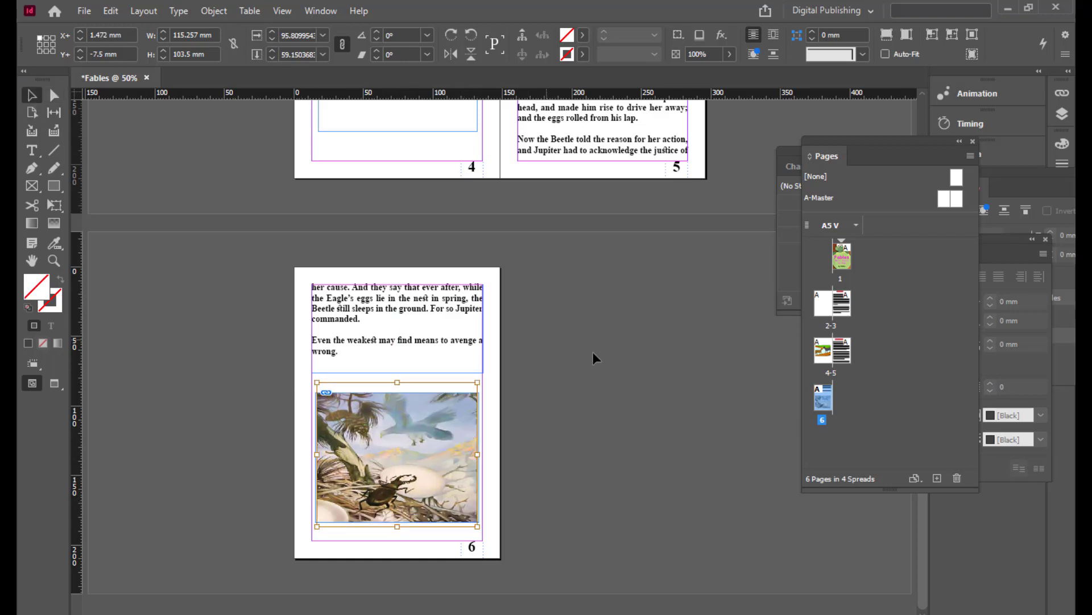
{"action": "left_click", "coordinate": [596, 353]}
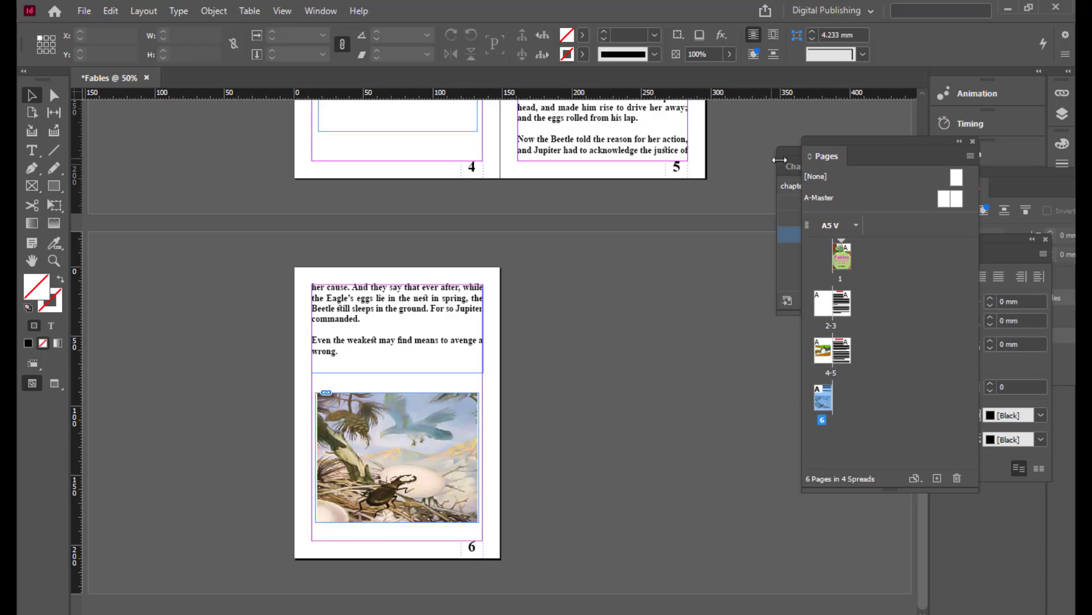
- Add a new page 7 to the document, facing page 6
{"action": "left_click_drag", "start_coordinate": [826, 144], "coordinate": [811, 145]}
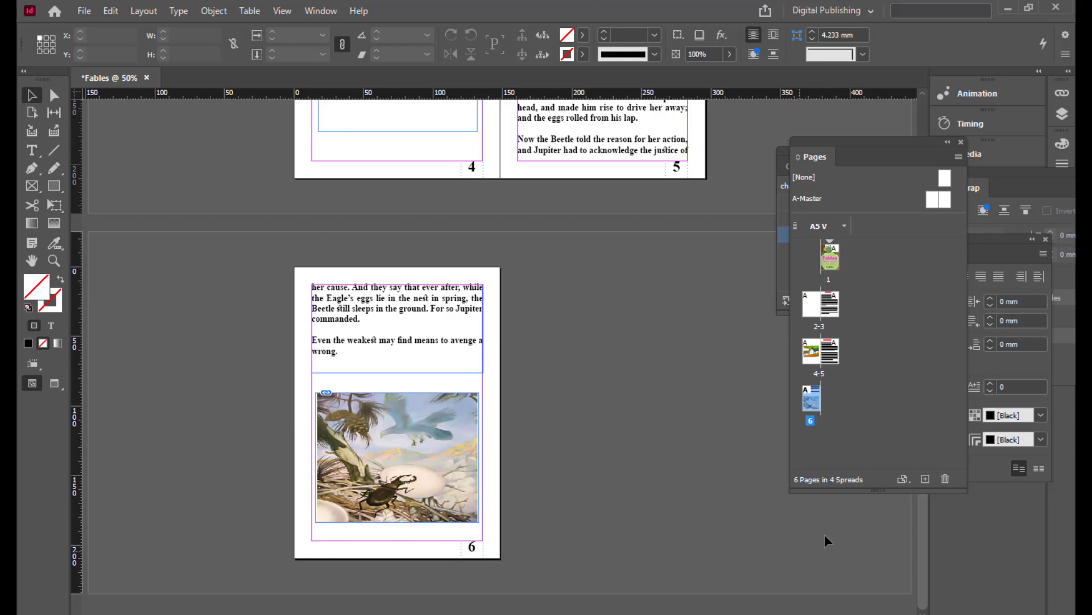
{"action": "left_click_drag", "start_coordinate": [854, 151], "coordinate": [841, 150]}
{"action": "left_click", "coordinate": [912, 479]}
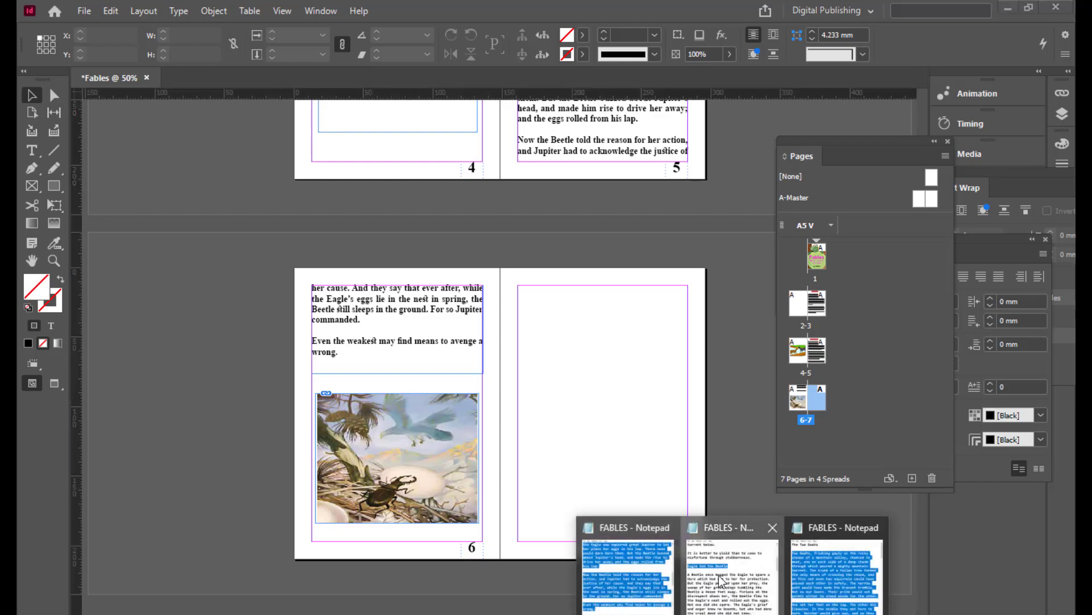
- Copy the title "The Tortoise and The Ducks" from the FABLES Notepad file
{"action": "left_click", "coordinate": [721, 581]}
{"action": "scroll", "coordinate": [690, 236], "scroll_direction": "down", "scroll_amount": 11}
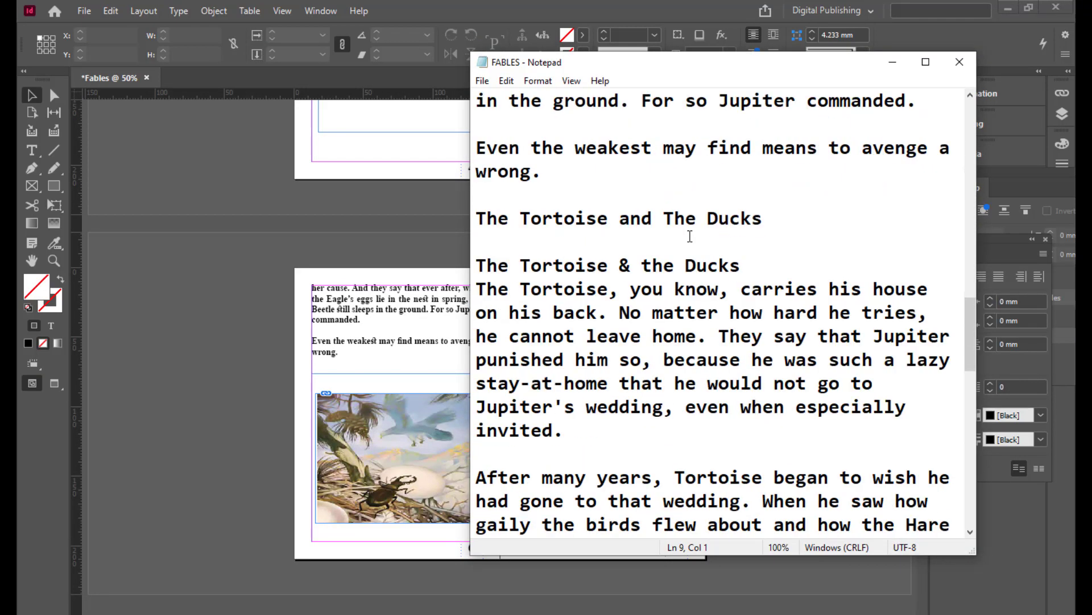
{"action": "left_click_drag", "start_coordinate": [763, 219], "coordinate": [475, 218]}
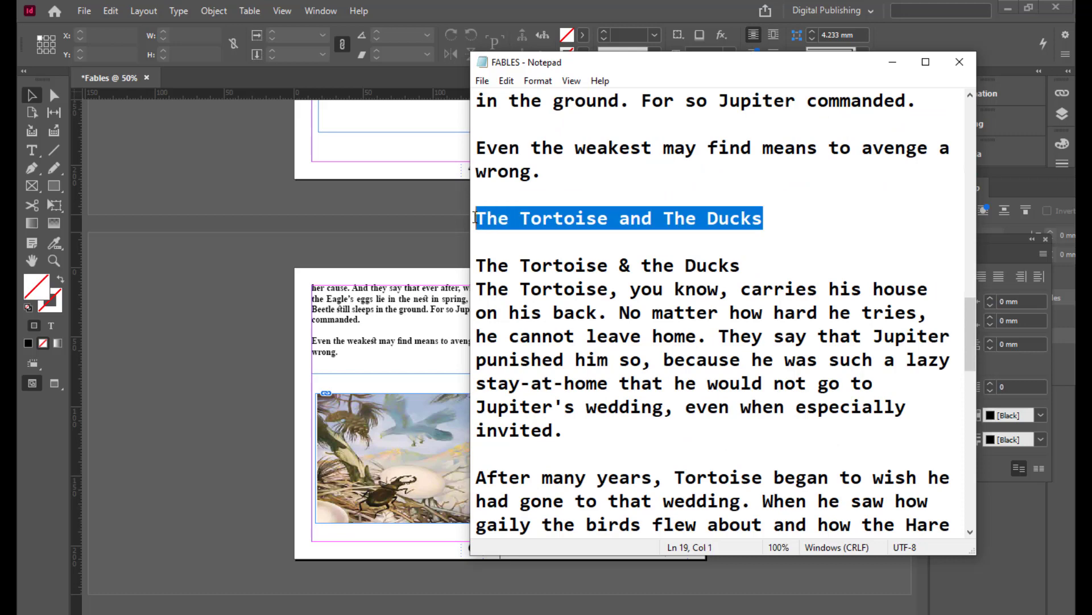
{"action": "right_click", "coordinate": [568, 215]}
{"action": "left_click", "coordinate": [591, 265]}
{"action": "left_click", "coordinate": [893, 62]}
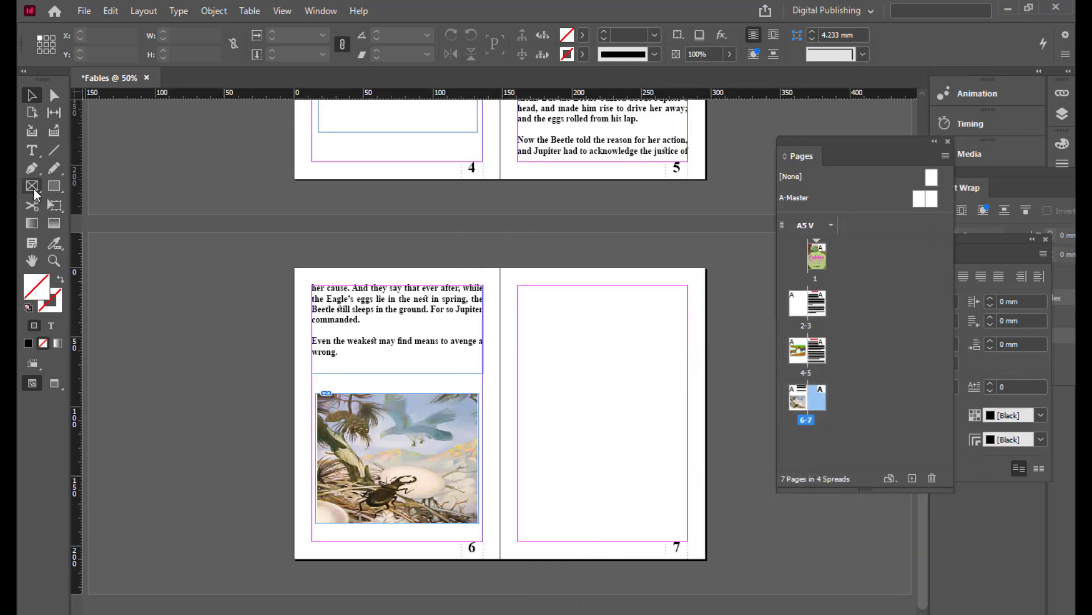
- Create a heading text frame along the upper margin of page 7 and paste the copied title into it in the chaptertitle style
{"action": "left_click", "coordinate": [31, 151]}
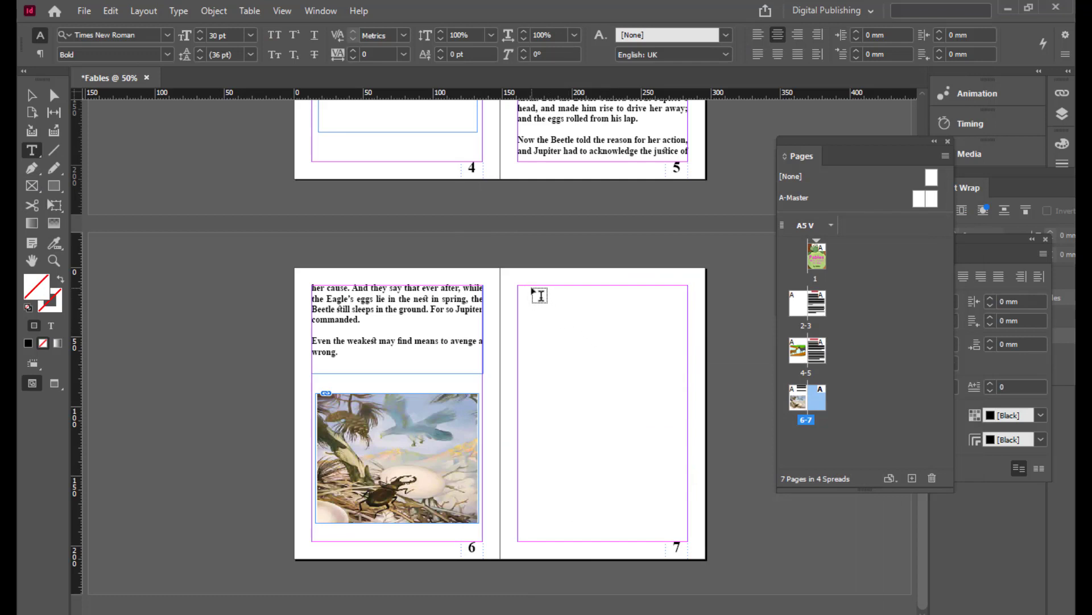
{"action": "left_click_drag", "start_coordinate": [532, 287], "coordinate": [684, 308]}
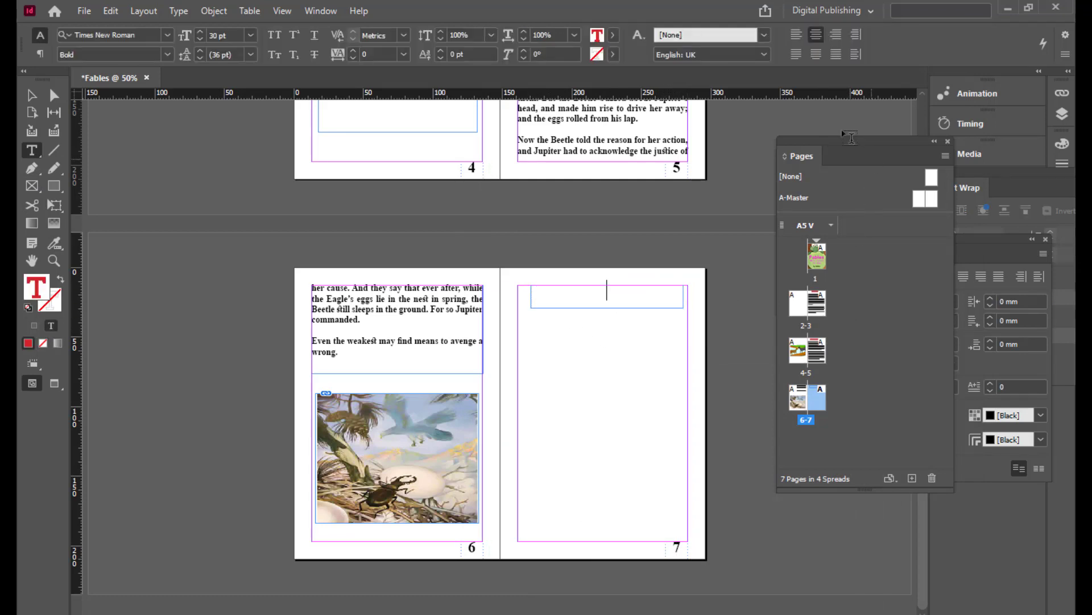
{"action": "left_click_drag", "start_coordinate": [830, 139], "coordinate": [722, 159]}
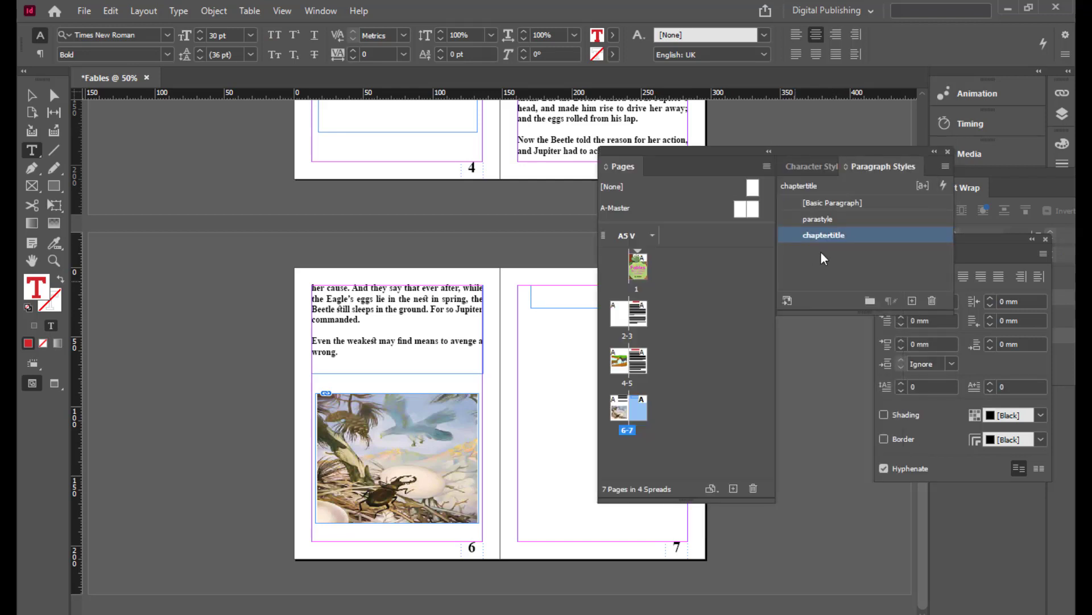
{"action": "left_click_drag", "start_coordinate": [616, 172], "coordinate": [793, 322]}
{"action": "left_click_drag", "start_coordinate": [677, 148], "coordinate": [805, 147]}
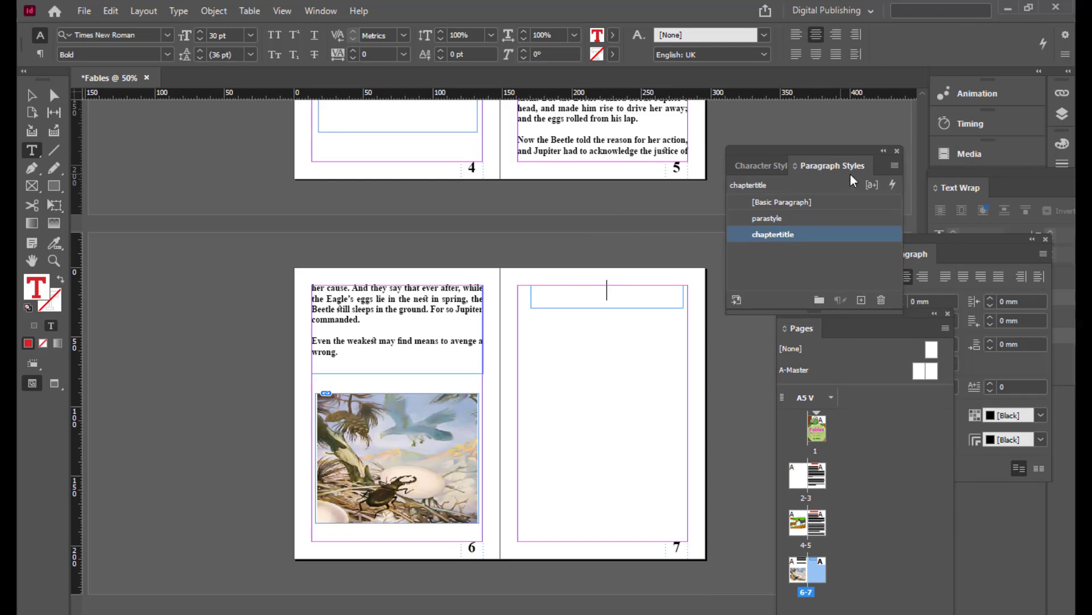
{"action": "key", "text": "ctrl+v"}
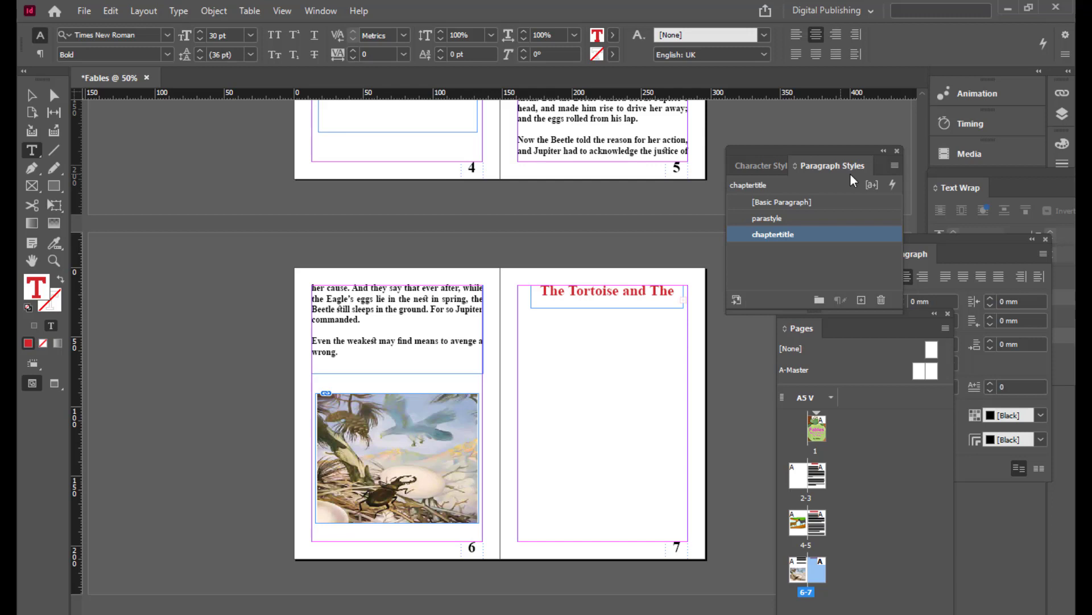
- Extend the title frame on page 7 to the left margin and resize it to about 119.3 by 25.3 mm to fit both title lines
{"action": "left_click", "coordinate": [32, 95]}
{"action": "left_click_drag", "start_coordinate": [533, 309], "coordinate": [517, 312]}
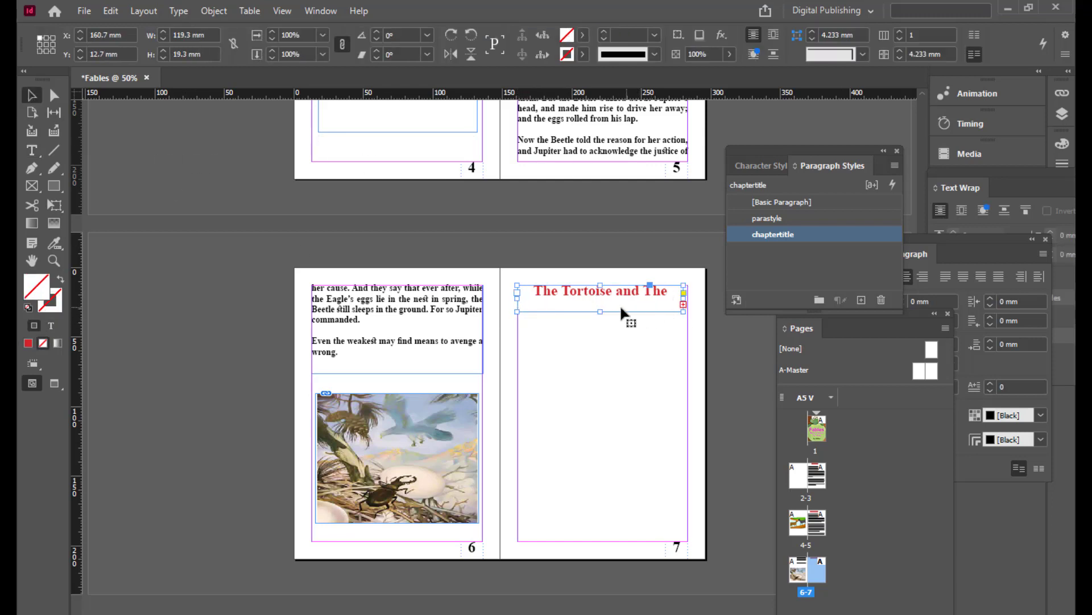
{"action": "mouse_move", "coordinate": [600, 312]}
{"action": "left_mouse_down"}
{"action": "mouse_move", "coordinate": [594, 334]}
{"action": "mouse_move", "coordinate": [601, 323]}
{"action": "left_mouse_up"}
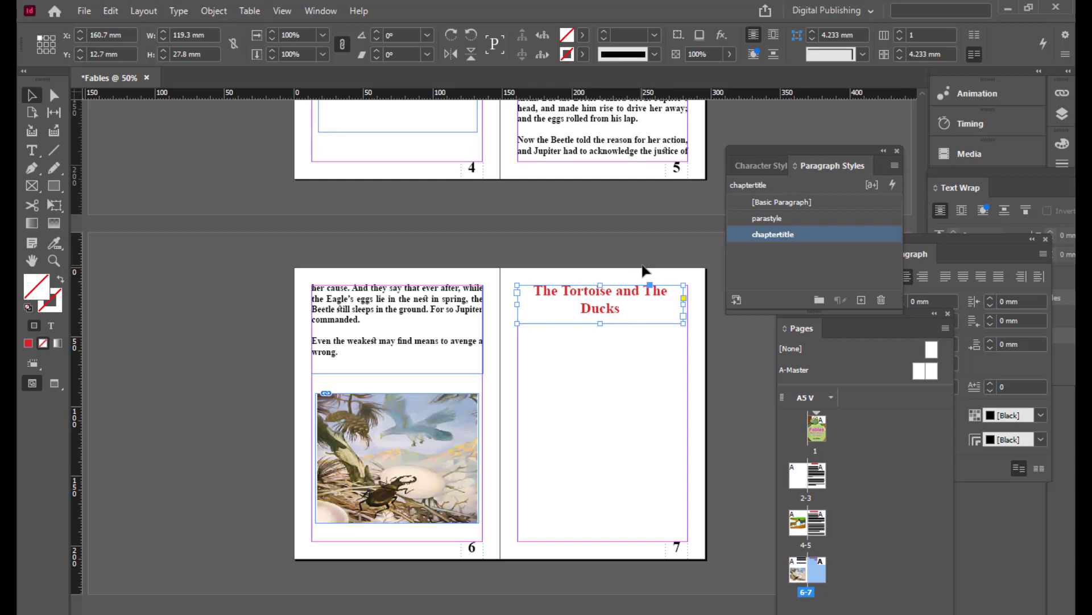
{"action": "key", "text": "ctrl+equal"}
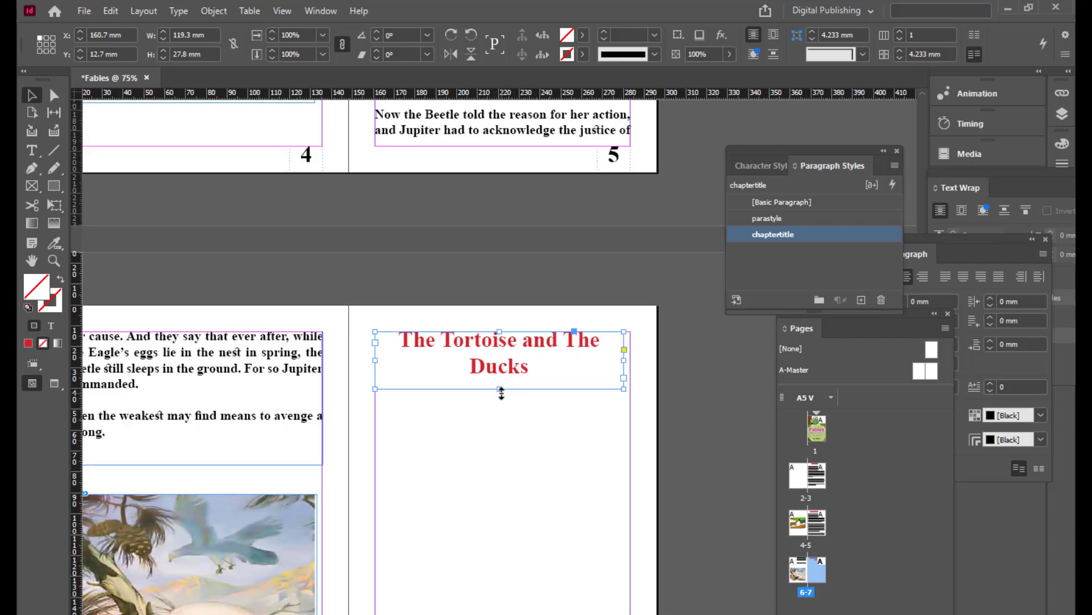
{"action": "left_click_drag", "start_coordinate": [501, 392], "coordinate": [500, 387]}
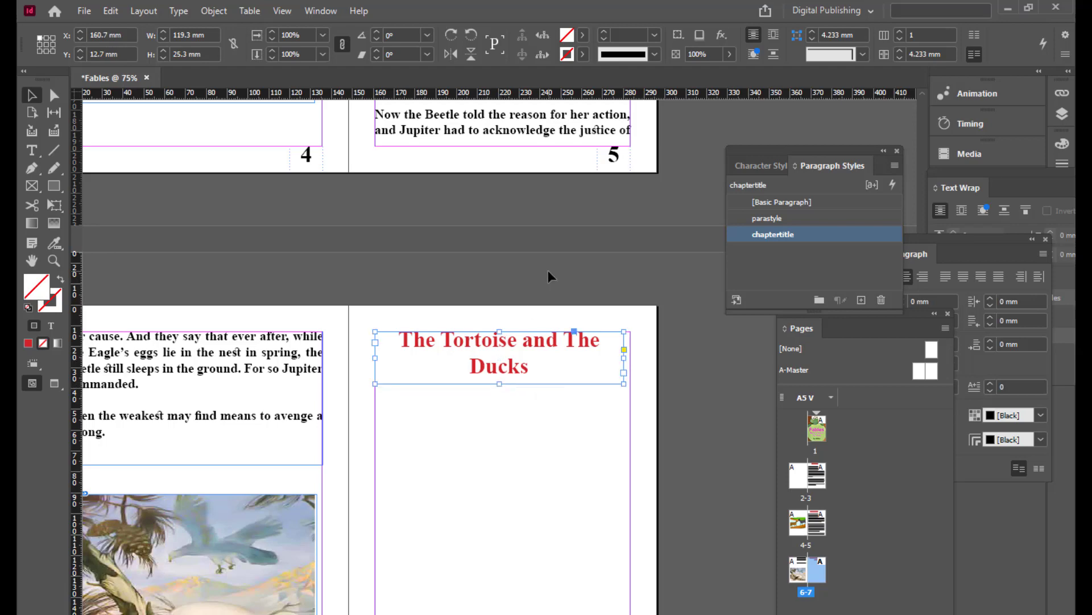
{"action": "left_click", "coordinate": [677, 285]}
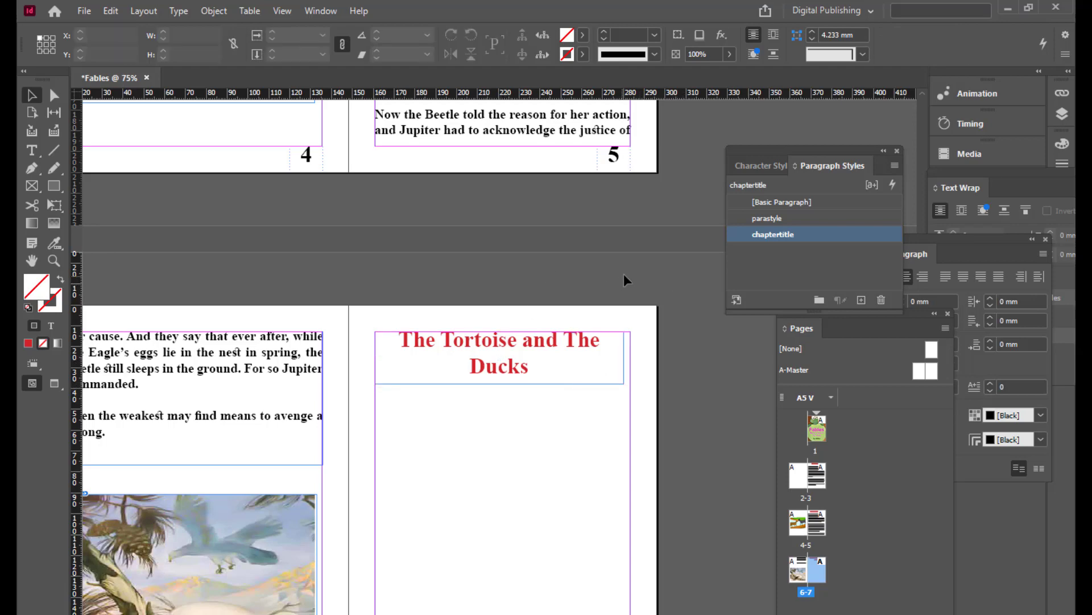
{"action": "scroll", "coordinate": [587, 283], "scroll_direction": "down", "scroll_amount": 3}
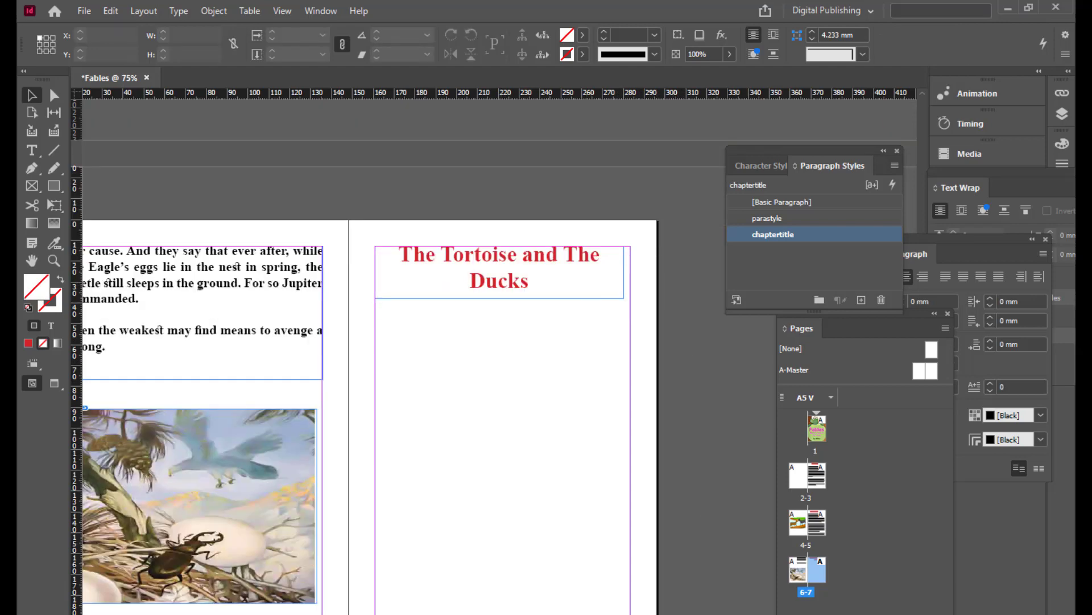
- Copy the body text of The Tortoise and The Ducks story from the FABLES Notepad file
{"action": "left_click", "coordinate": [695, 552]}
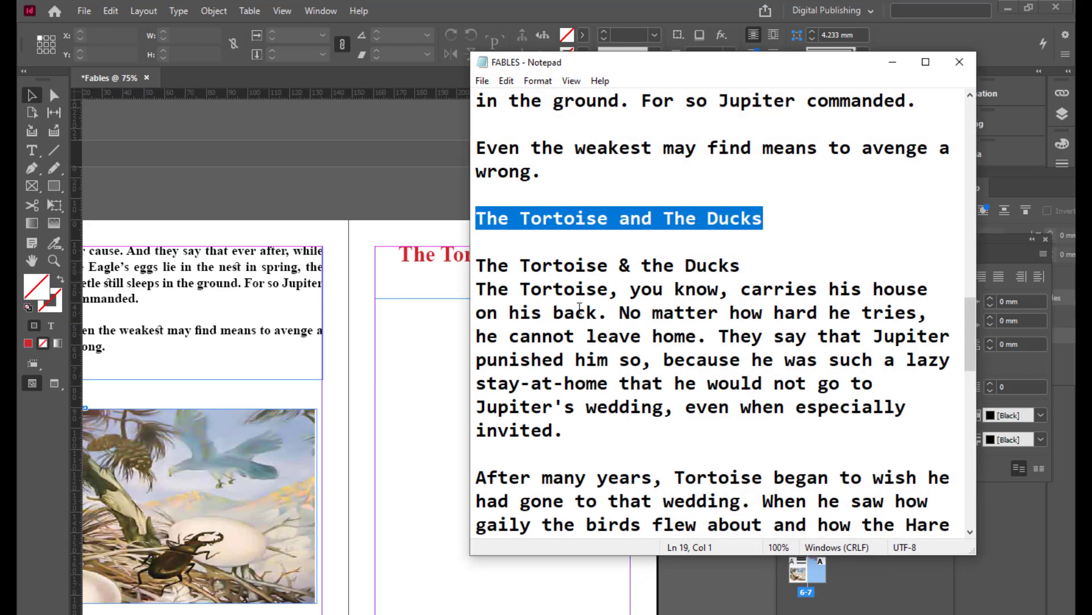
{"action": "scroll", "coordinate": [579, 308], "scroll_direction": "down", "scroll_amount": 3}
{"action": "left_click_drag", "start_coordinate": [568, 510], "coordinate": [460, 209]}
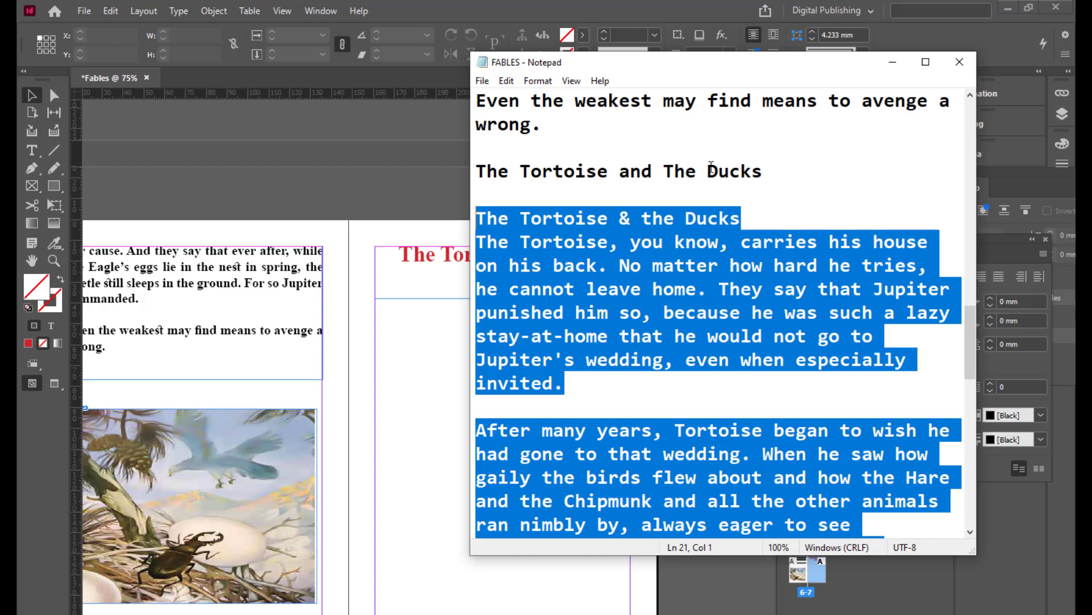
{"action": "right_click", "coordinate": [661, 266]}
{"action": "left_click", "coordinate": [687, 320]}
{"action": "left_click", "coordinate": [893, 62]}
- Create a parastyle text frame of about 122.6 by 152.7 mm below the title on page 7 and paste the copied story into it
{"action": "scroll", "coordinate": [398, 376], "scroll_direction": "down", "scroll_amount": 3}
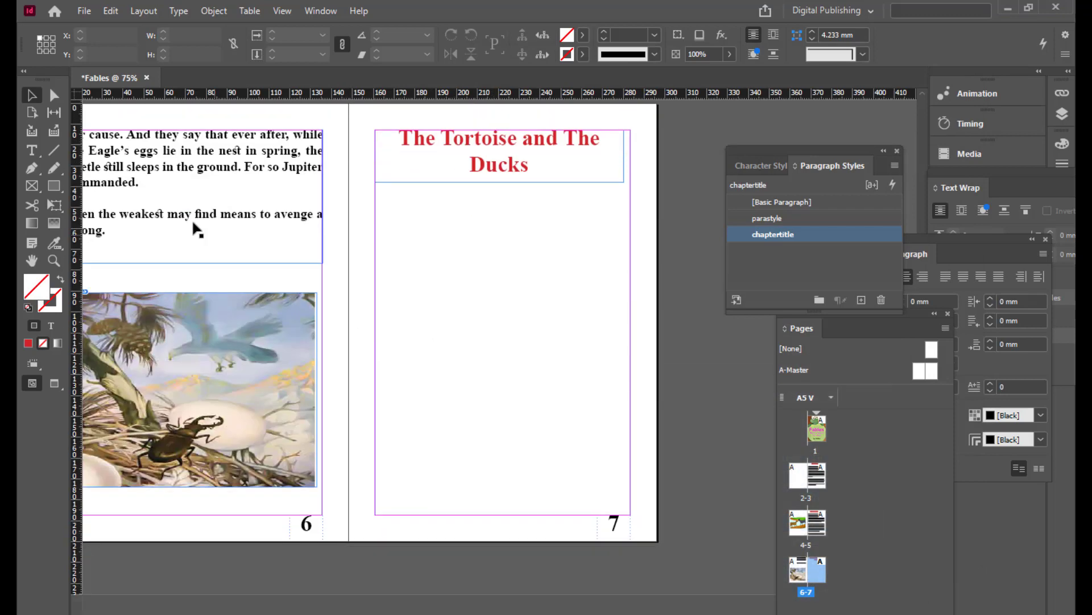
{"action": "scroll", "coordinate": [348, 253], "scroll_direction": "up", "scroll_amount": 1}
{"action": "left_click", "coordinate": [32, 152]}
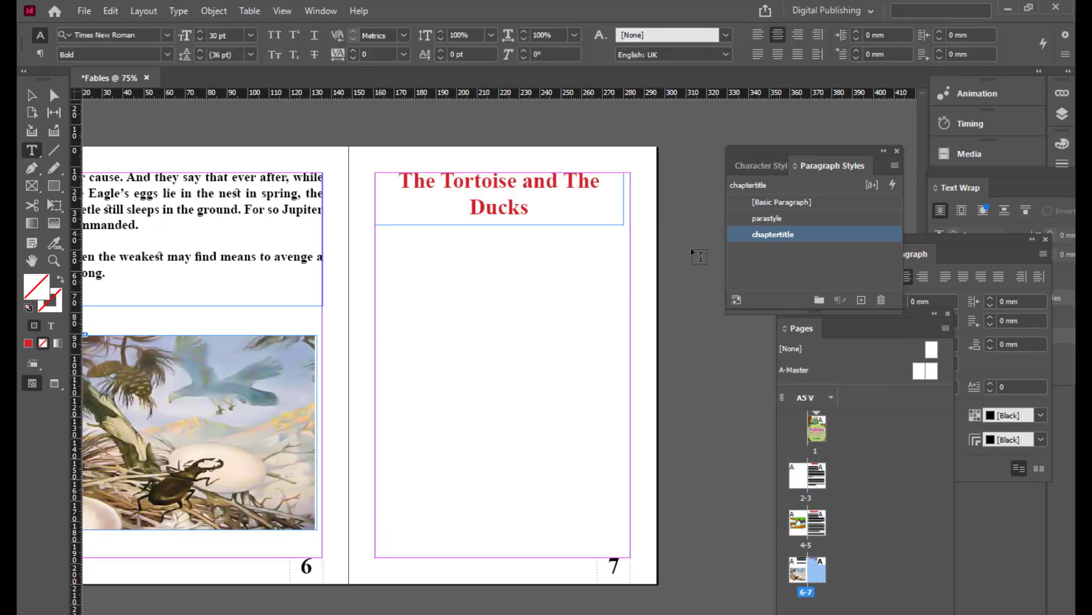
{"action": "left_click", "coordinate": [807, 219]}
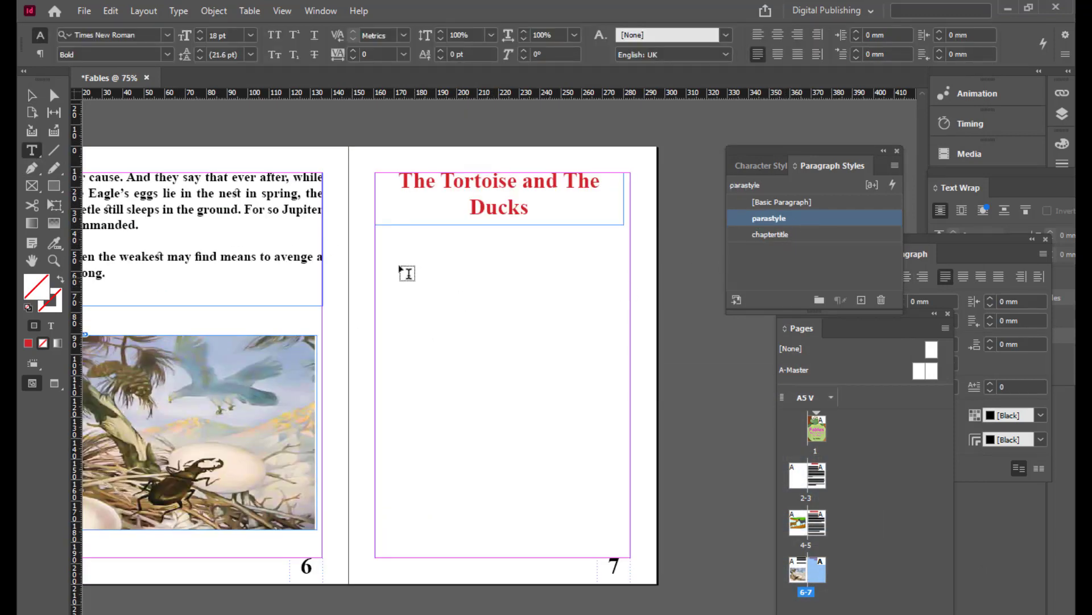
{"action": "left_click_drag", "start_coordinate": [378, 247], "coordinate": [629, 558]}
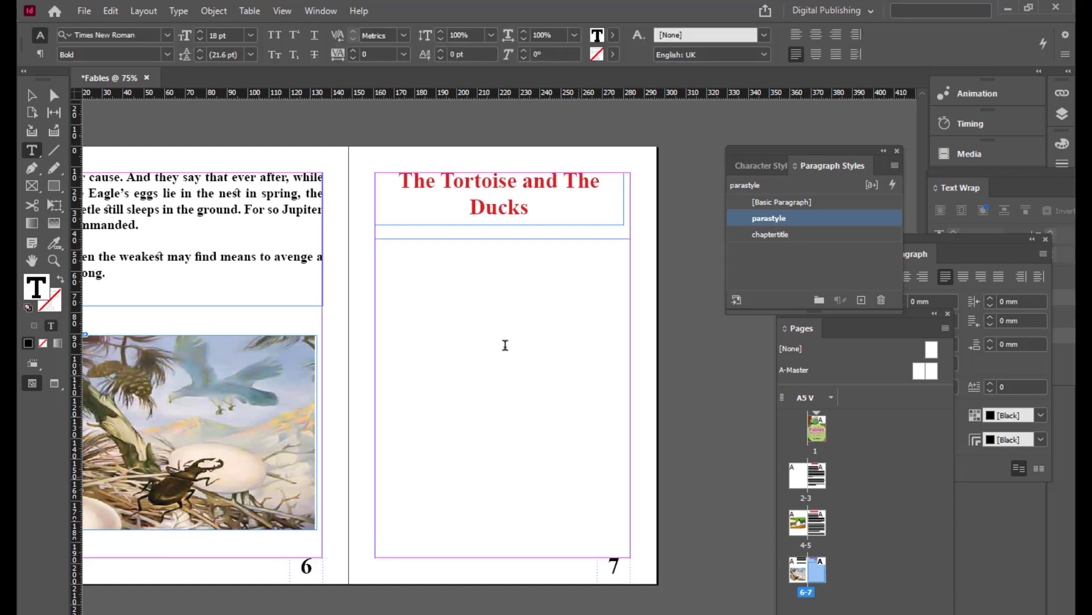
{"action": "right_click", "coordinate": [492, 265]}
{"action": "left_click", "coordinate": [514, 220]}
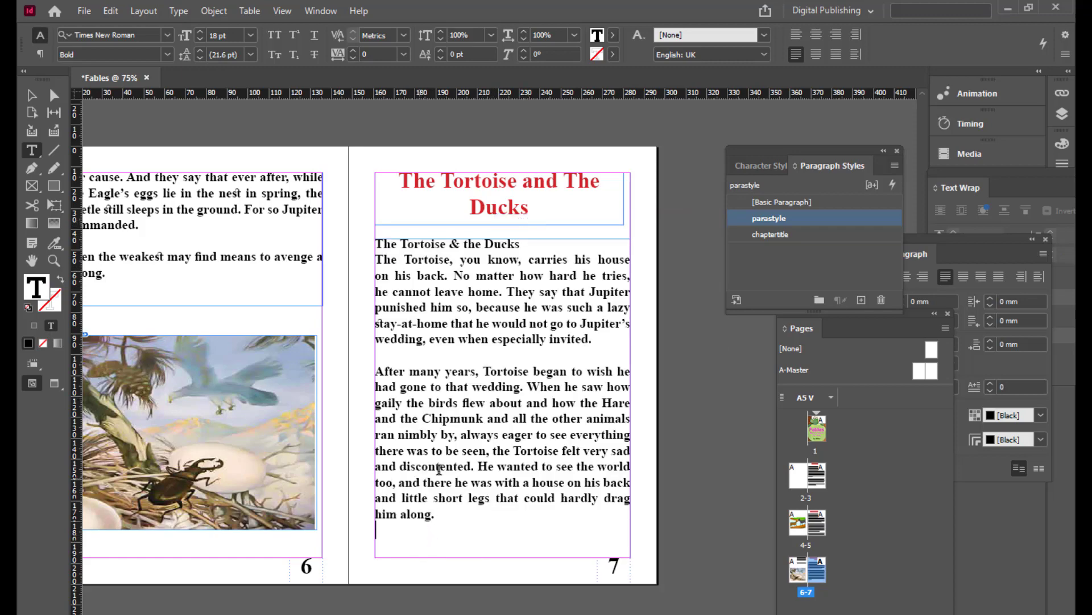
- Delete the repeated title line "The Tortoise & the Ducks" from the start of the body text on page 7
{"action": "scroll", "coordinate": [489, 378], "scroll_direction": "down", "scroll_amount": 1}
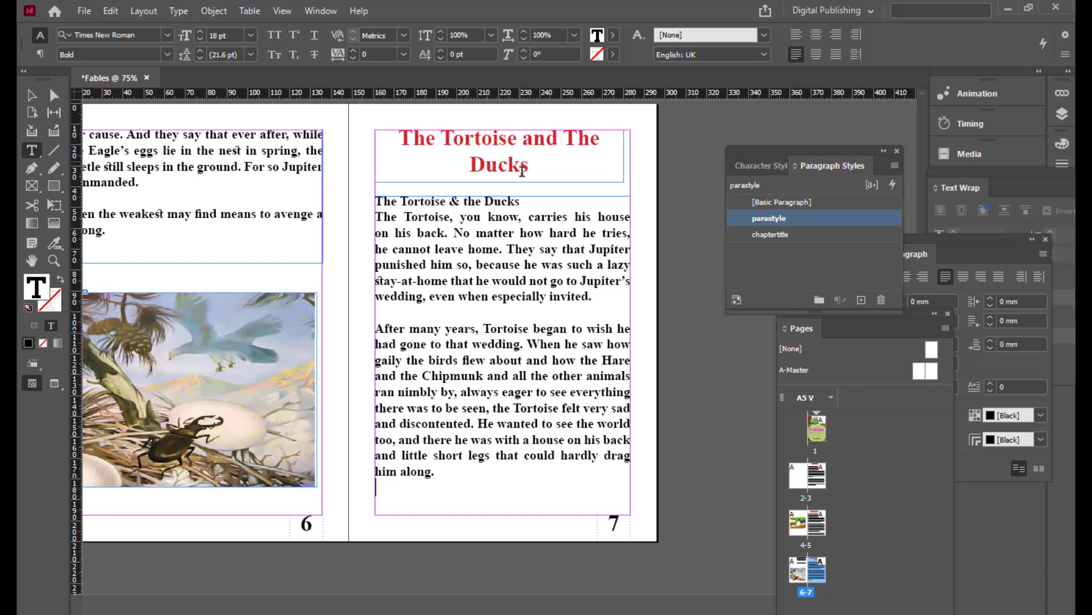
{"action": "left_click_drag", "start_coordinate": [521, 201], "coordinate": [367, 200]}
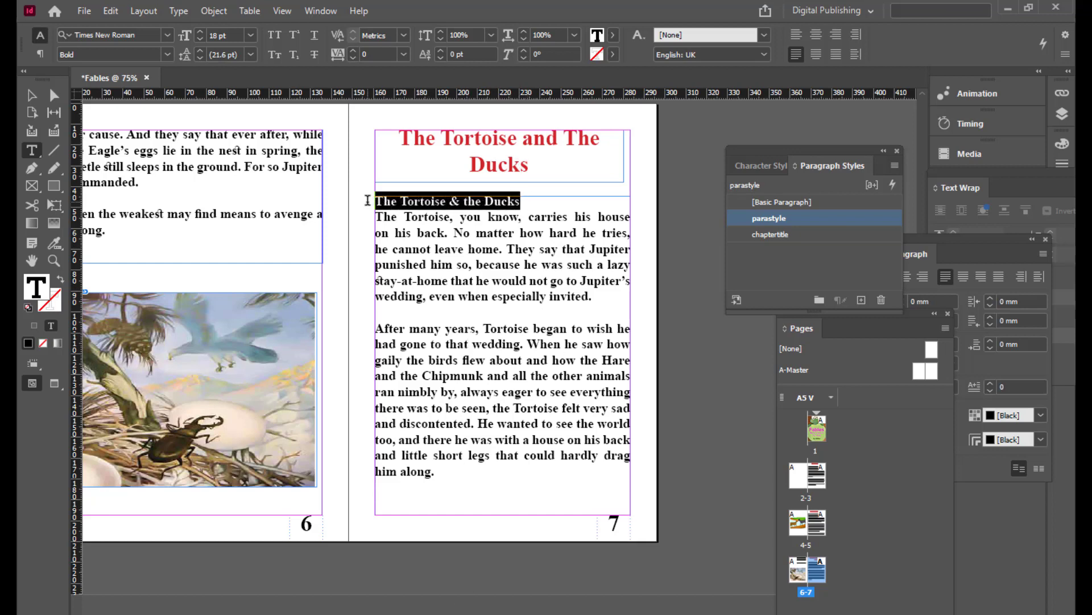
{"action": "key", "text": "BackSpace"}
{"action": "left_click", "coordinate": [32, 95]}
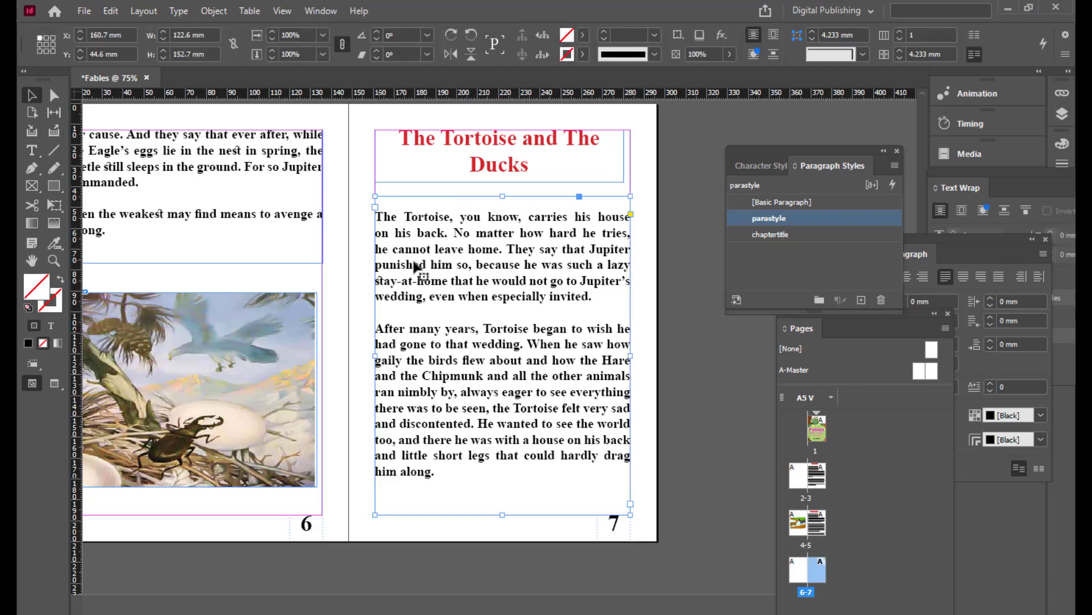
- Review the story titles and text on the earlier pages and at the start of the FABLES Notepad file
{"action": "scroll", "coordinate": [416, 266], "scroll_direction": "up", "scroll_amount": 12}
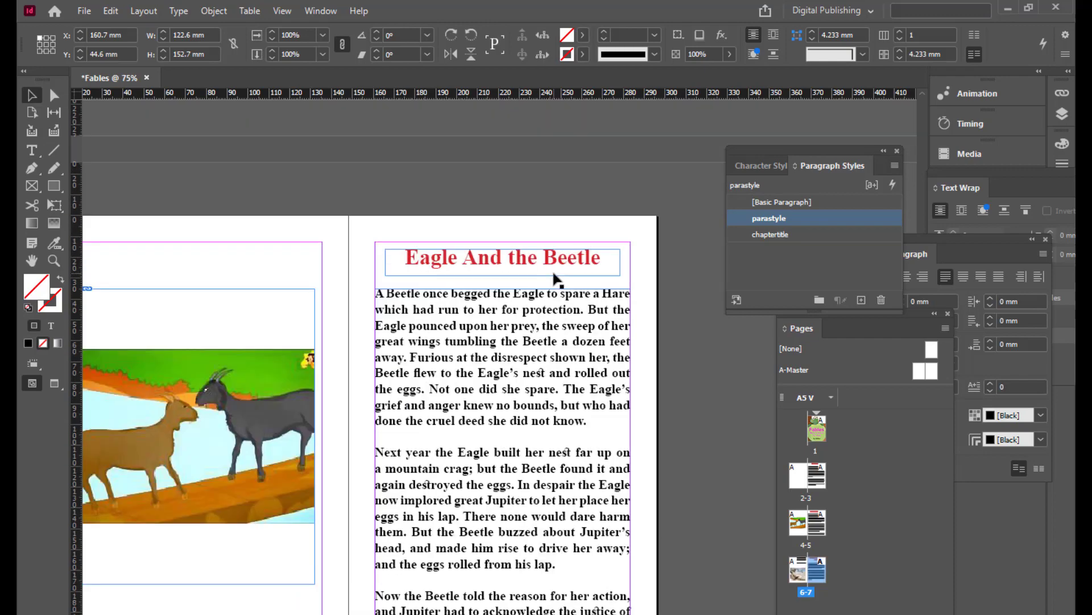
{"action": "scroll", "coordinate": [521, 337], "scroll_direction": "up", "scroll_amount": 8}
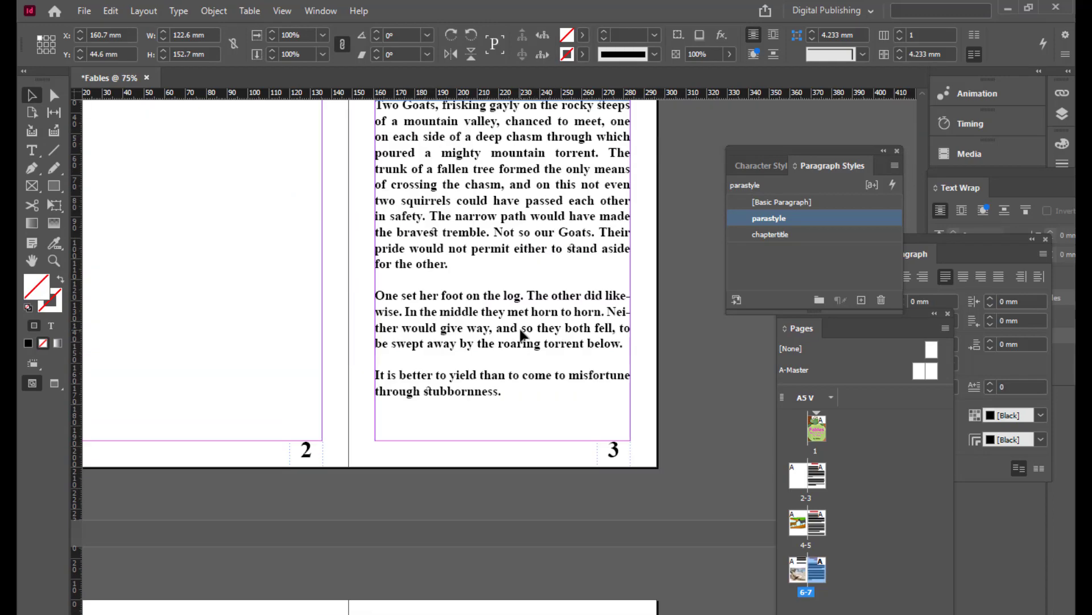
{"action": "scroll", "coordinate": [520, 335], "scroll_direction": "up", "scroll_amount": 3}
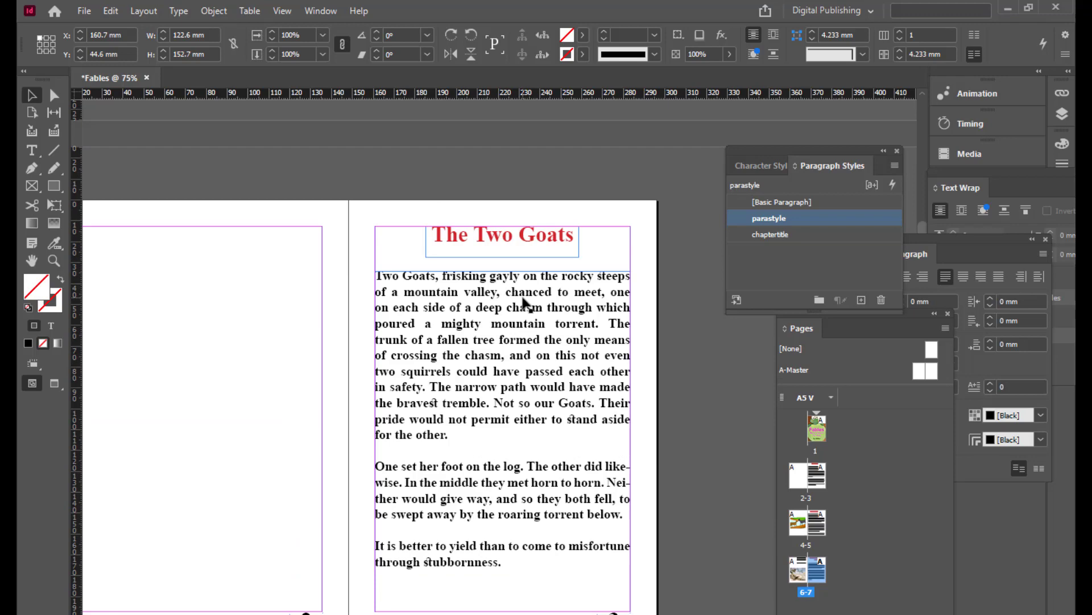
{"action": "left_click", "coordinate": [32, 150]}
{"action": "scroll", "coordinate": [557, 335], "scroll_direction": "up", "scroll_amount": 3}
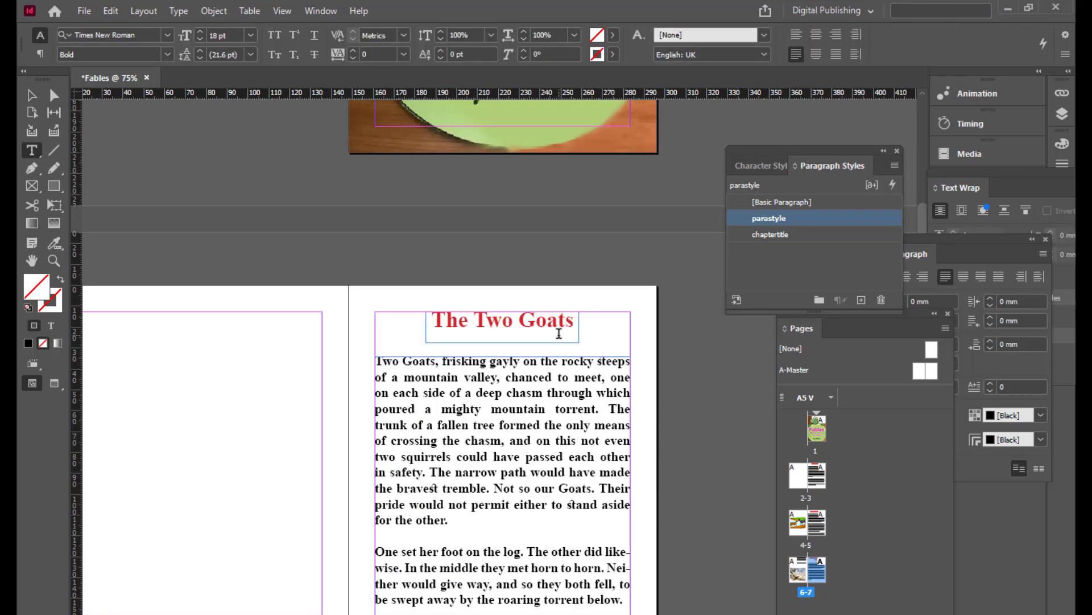
{"action": "scroll", "coordinate": [557, 335], "scroll_direction": "down", "scroll_amount": 5}
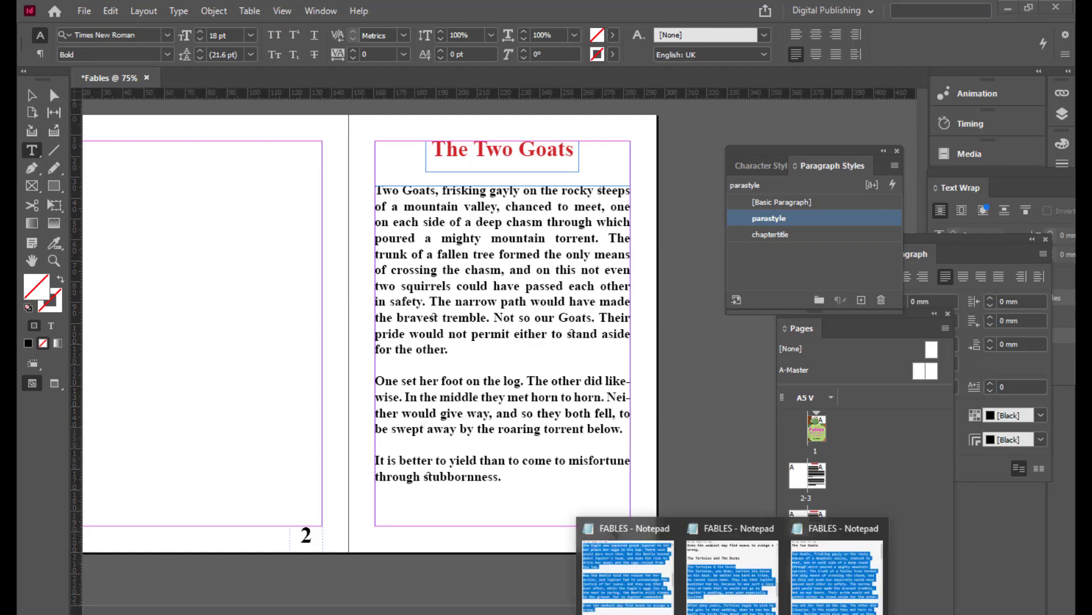
{"action": "left_click", "coordinate": [702, 555]}
{"action": "scroll", "coordinate": [638, 298], "scroll_direction": "up", "scroll_amount": 10}
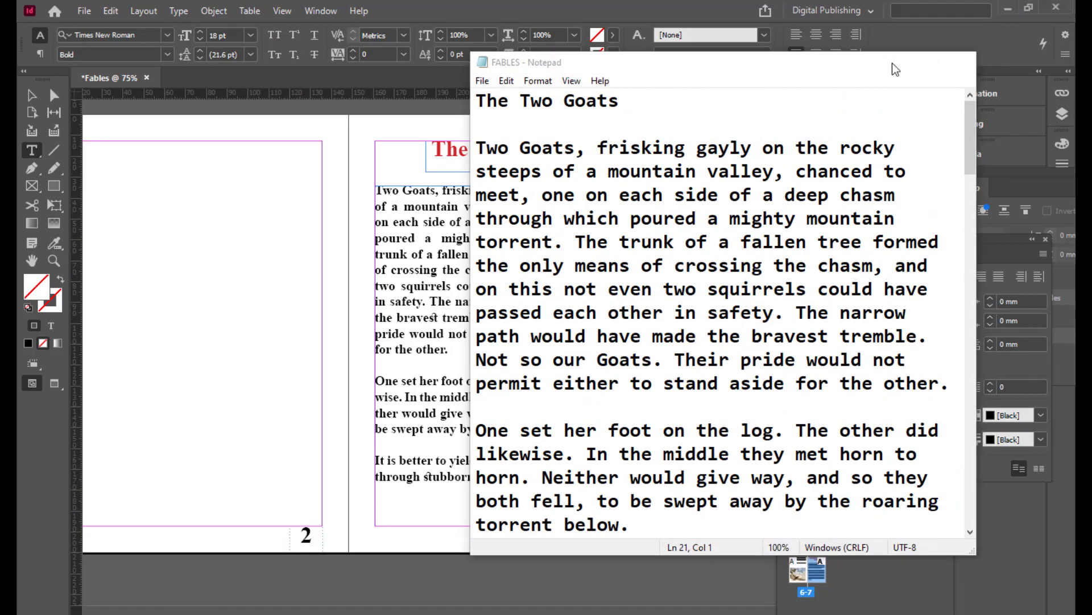
{"action": "left_click", "coordinate": [893, 62]}
{"action": "scroll", "coordinate": [392, 393], "scroll_direction": "down", "scroll_amount": 10}
{"action": "scroll", "coordinate": [392, 393], "scroll_direction": "down", "scroll_amount": 8}
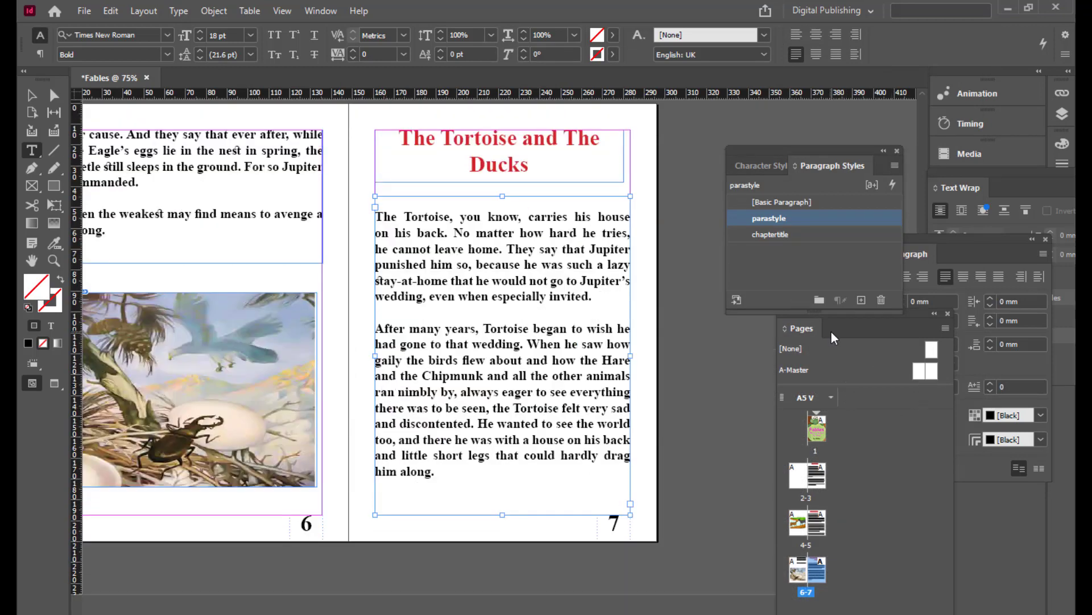
- Add a new page 8 and draw a rectangular picture frame of about 116 by 119 mm within its margins
{"action": "left_click_drag", "start_coordinate": [831, 332], "coordinate": [751, 189]}
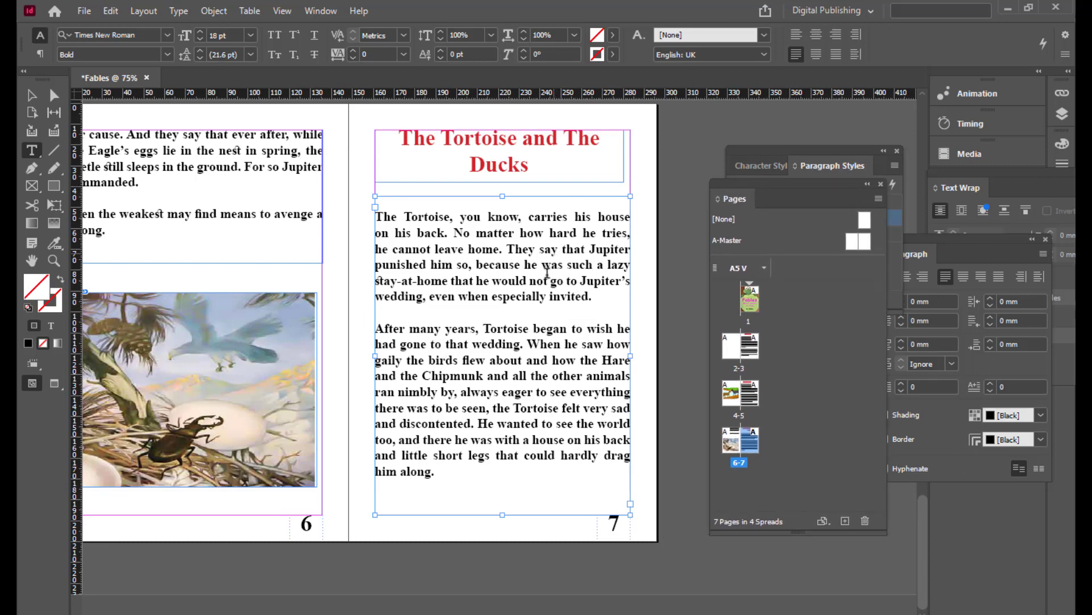
{"action": "left_click", "coordinate": [845, 522]}
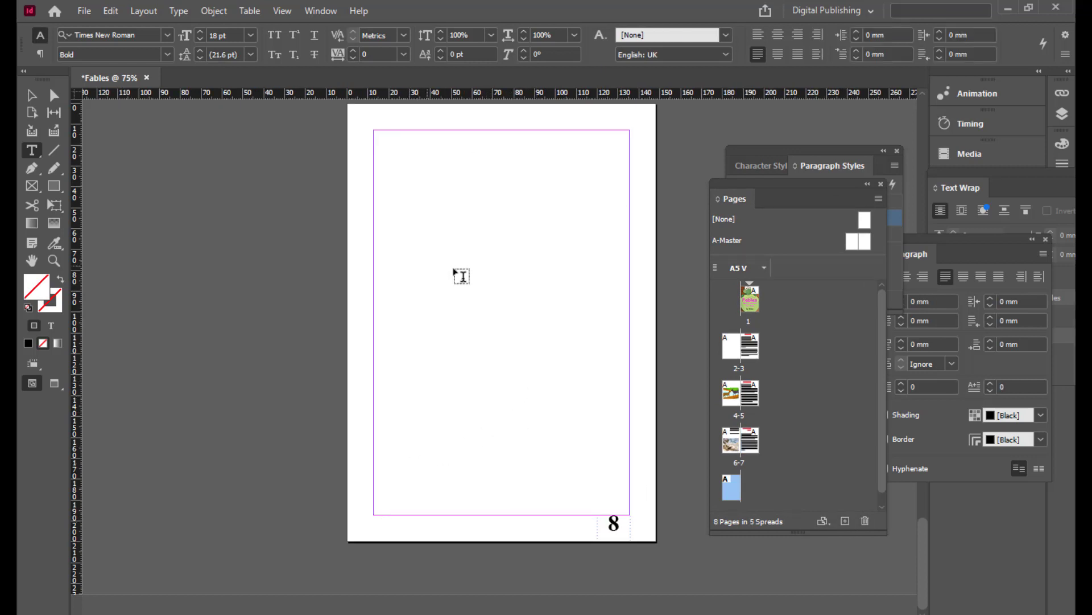
{"action": "left_click", "coordinate": [32, 186]}
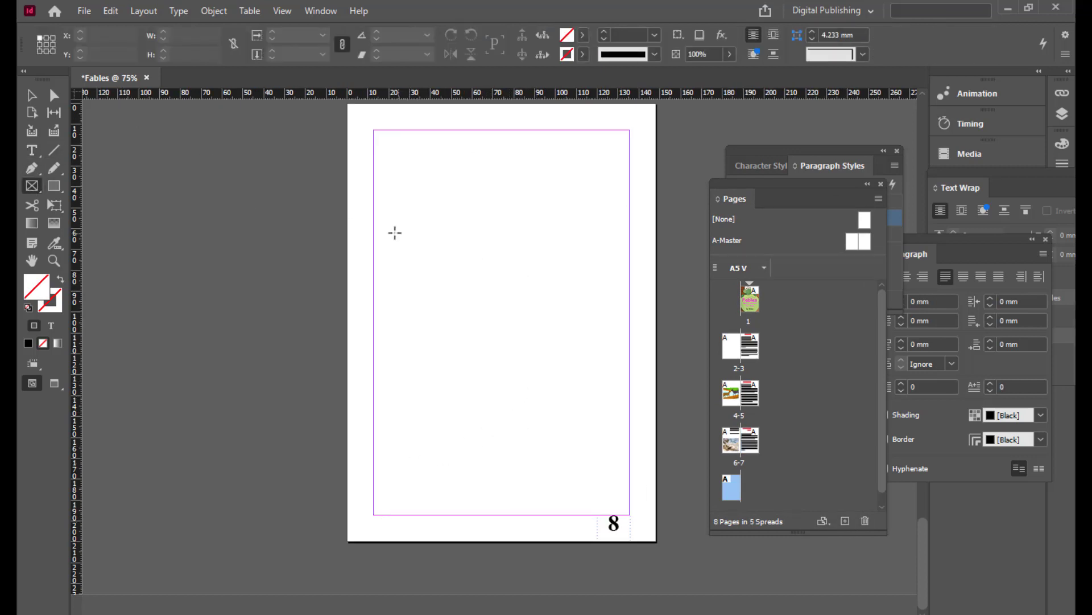
{"action": "left_click_drag", "start_coordinate": [381, 181], "coordinate": [622, 428]}
- Place the tortoiseducks image in the frame on page 8 and fit it so that it fills the frame proportionally
{"action": "key", "text": "ctrl+d"}
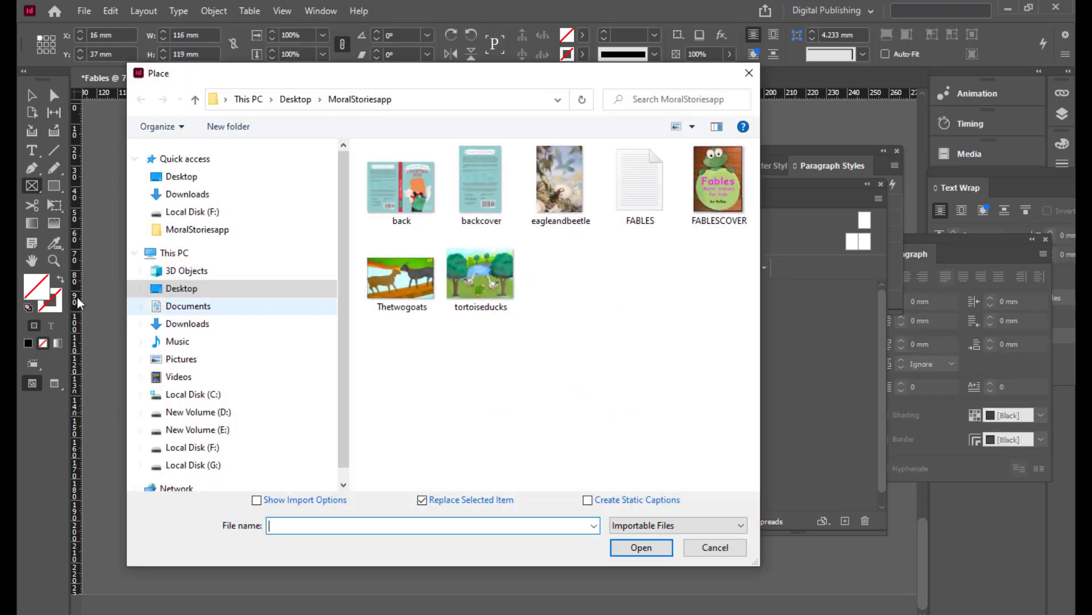
{"action": "left_click", "coordinate": [493, 284]}
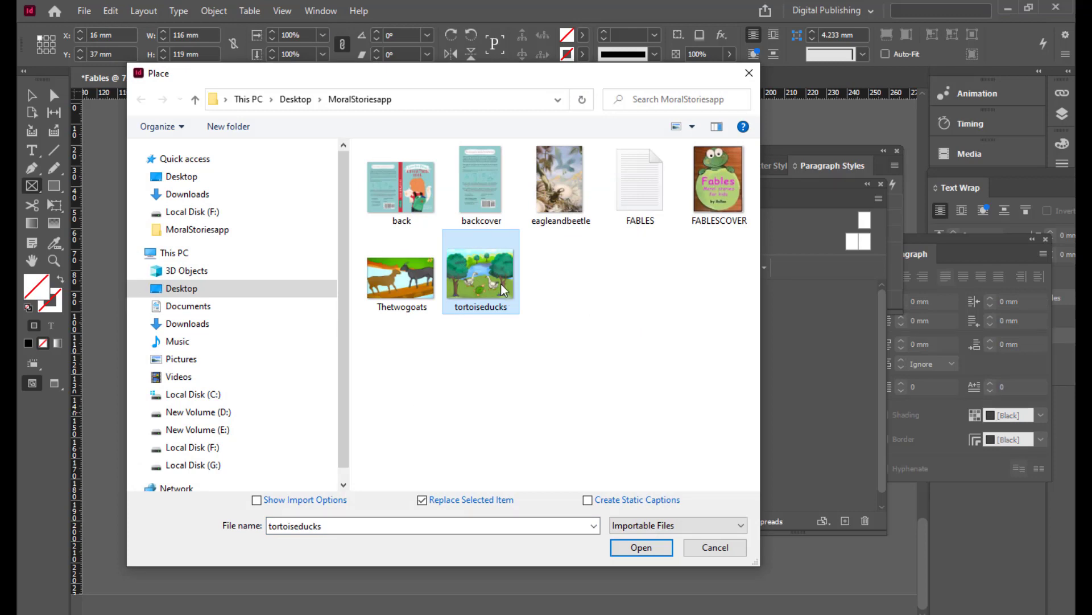
{"action": "left_click", "coordinate": [641, 547]}
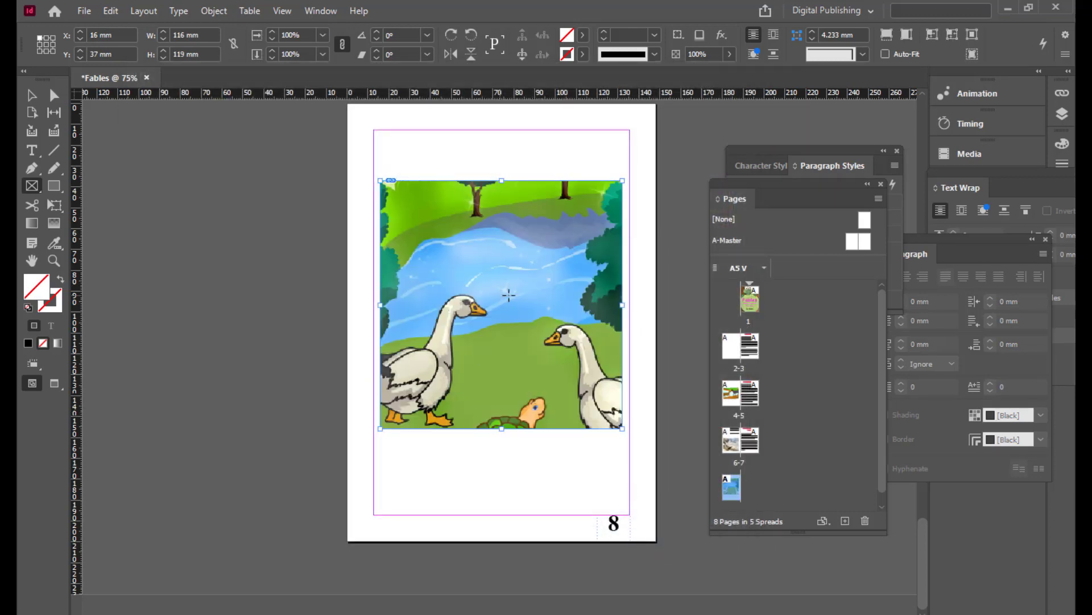
{"action": "right_click", "coordinate": [500, 226]}
{"action": "mouse_move", "coordinate": [575, 395]}
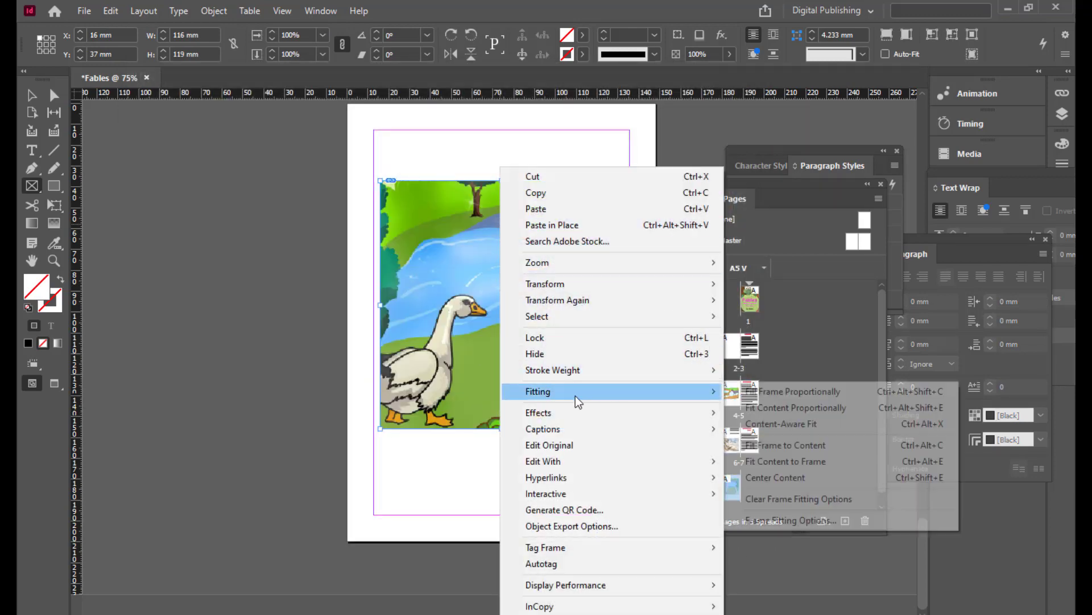
{"action": "left_click", "coordinate": [775, 391]}
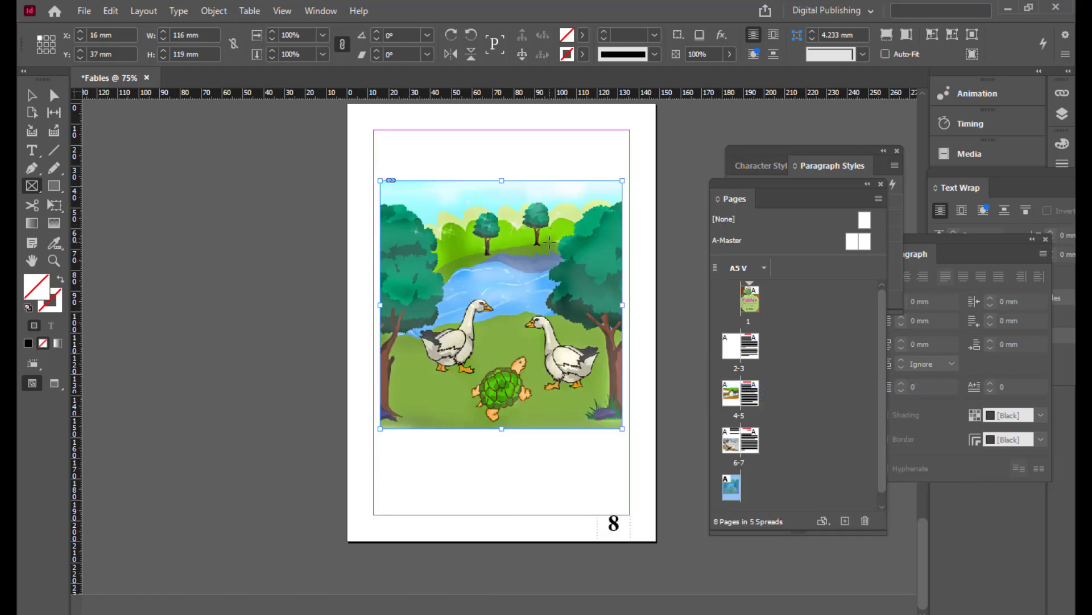
{"action": "left_click", "coordinate": [32, 95]}
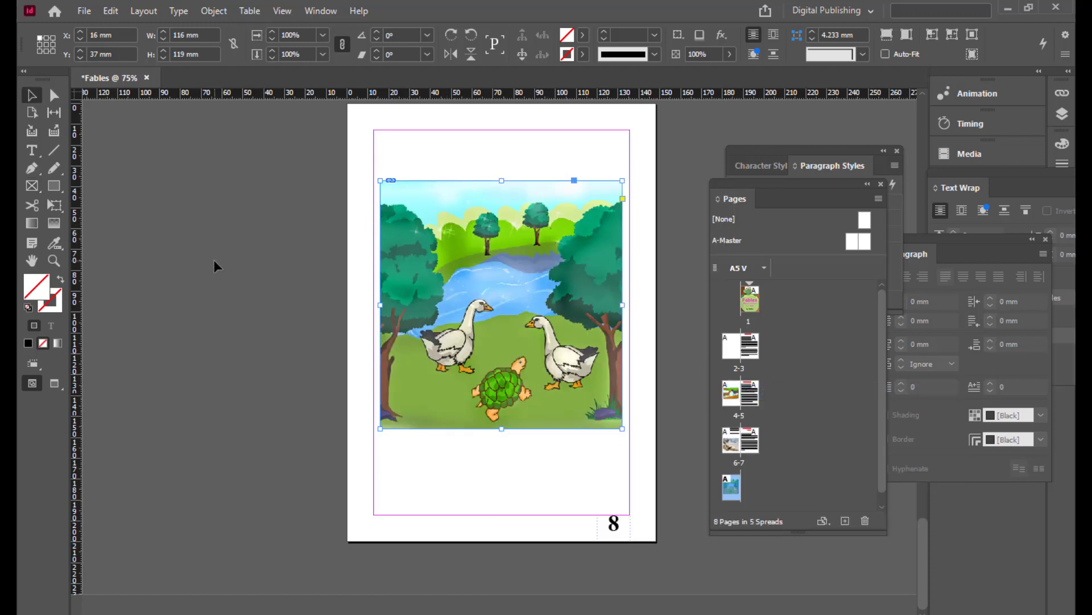
{"action": "left_click", "coordinate": [216, 264]}
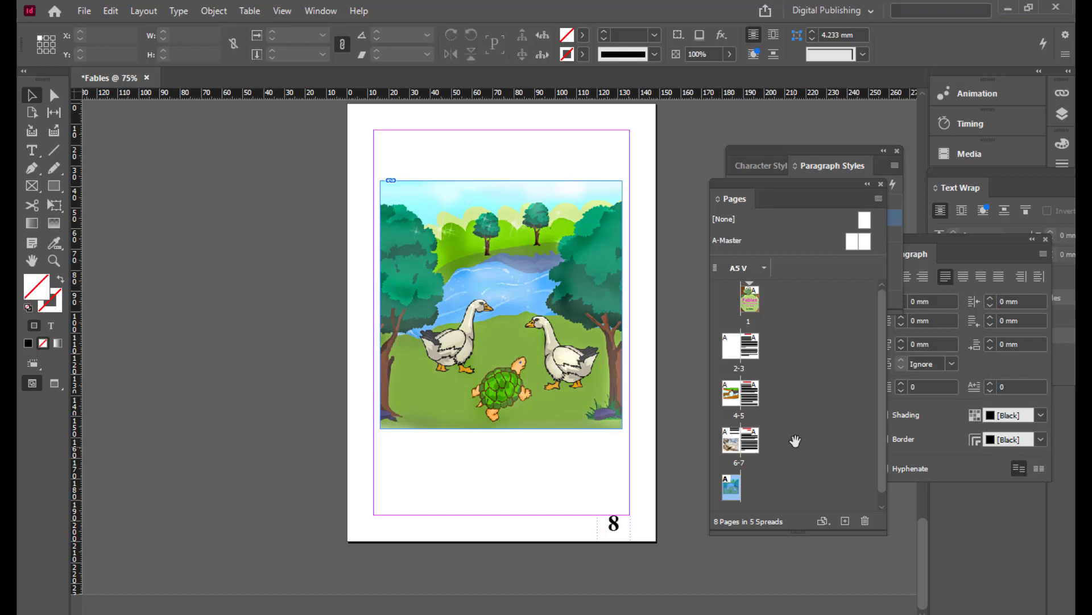
- Add a new page 9 facing page 8 and apply the [None] master to it, keeping the Pages panel clear of the page
{"action": "left_click", "coordinate": [845, 521]}
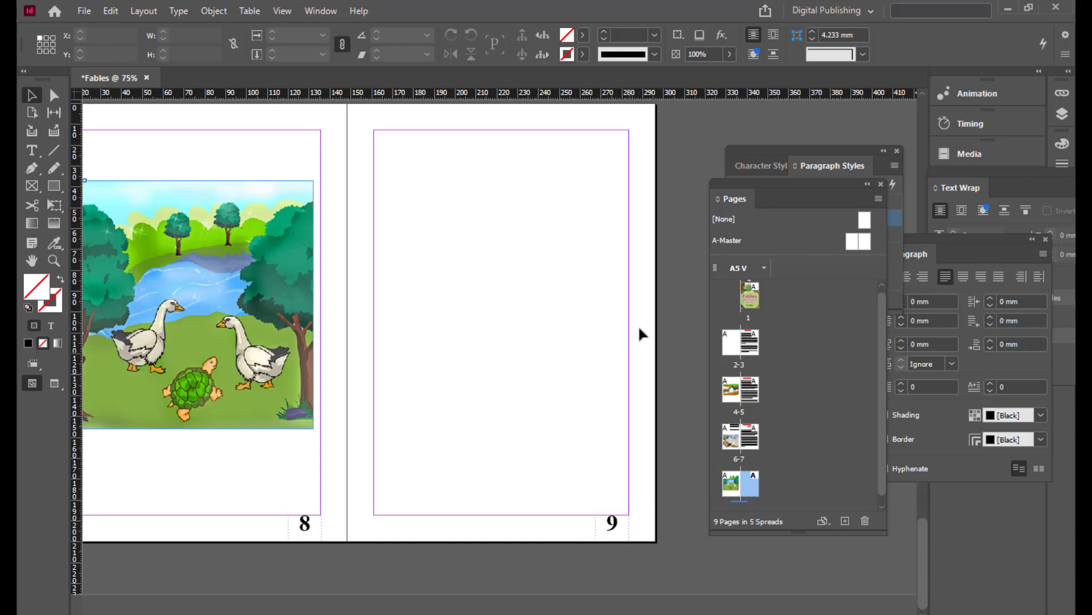
{"action": "left_click_drag", "start_coordinate": [732, 184], "coordinate": [718, 183]}
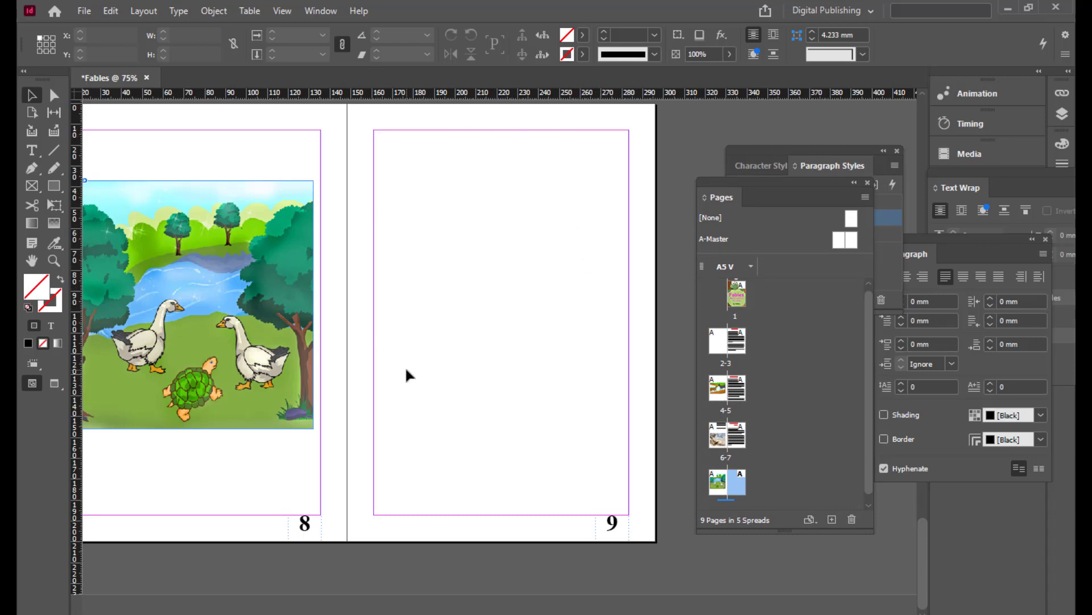
{"action": "left_click_drag", "start_coordinate": [709, 191], "coordinate": [656, 151]}
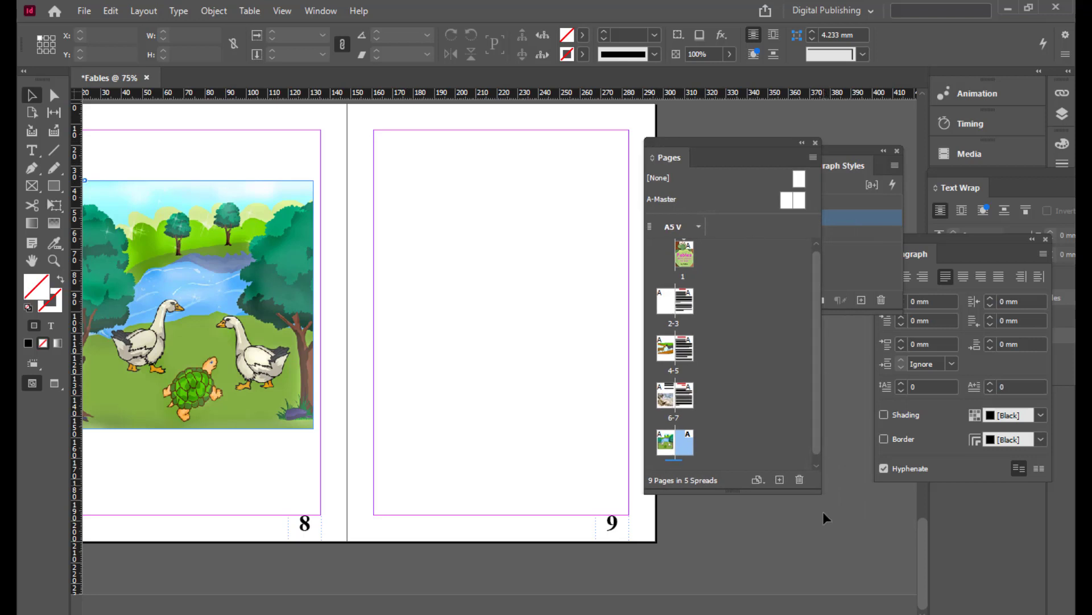
{"action": "left_click_drag", "start_coordinate": [825, 495], "coordinate": [885, 527]}
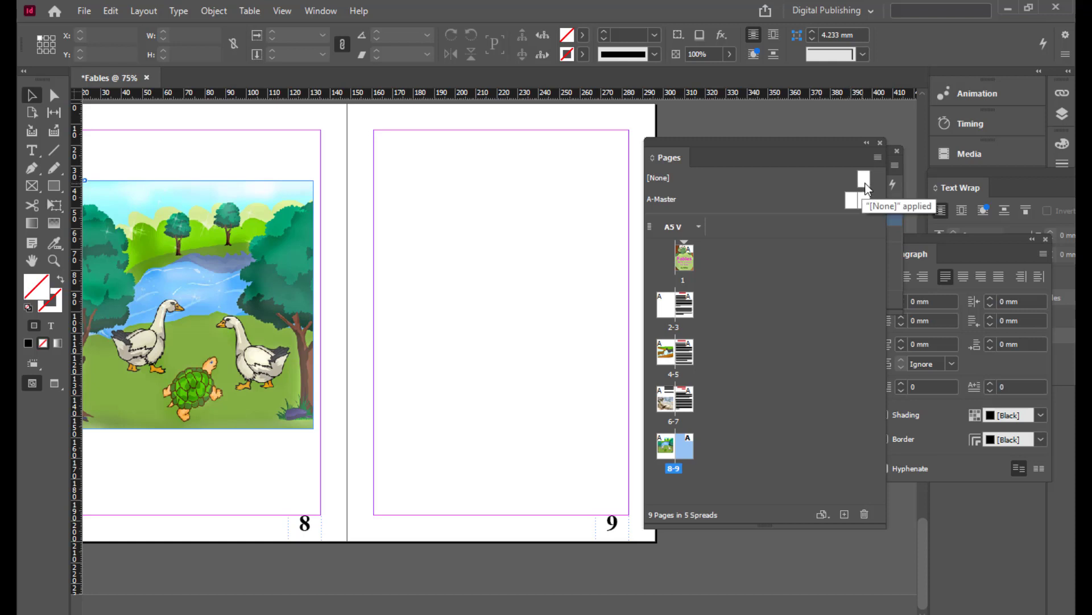
{"action": "left_click_drag", "start_coordinate": [799, 151], "coordinate": [816, 145]}
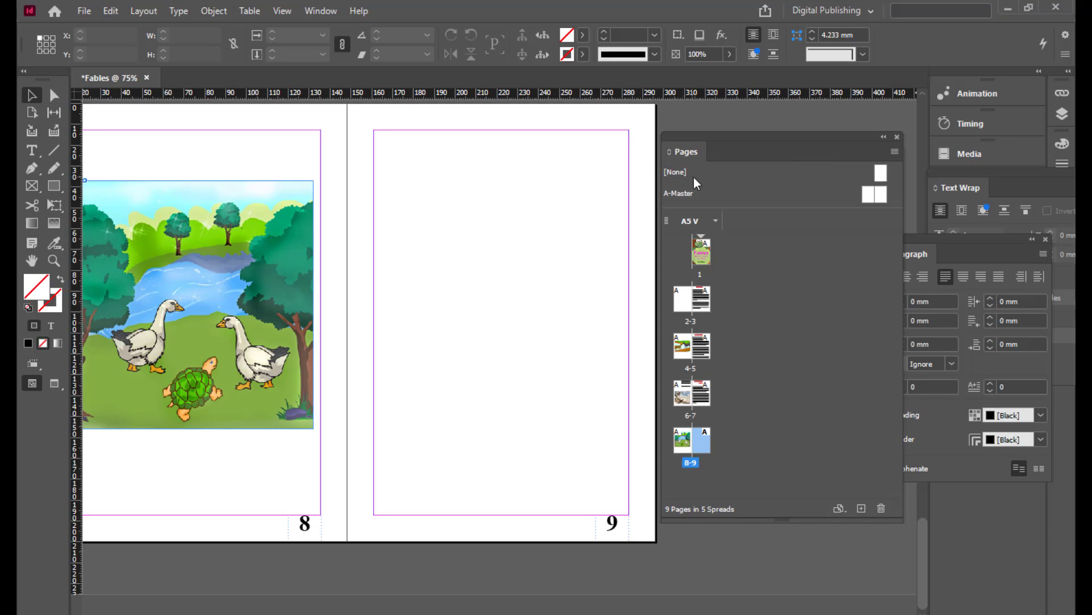
{"action": "left_click_drag", "start_coordinate": [775, 143], "coordinate": [808, 127]}
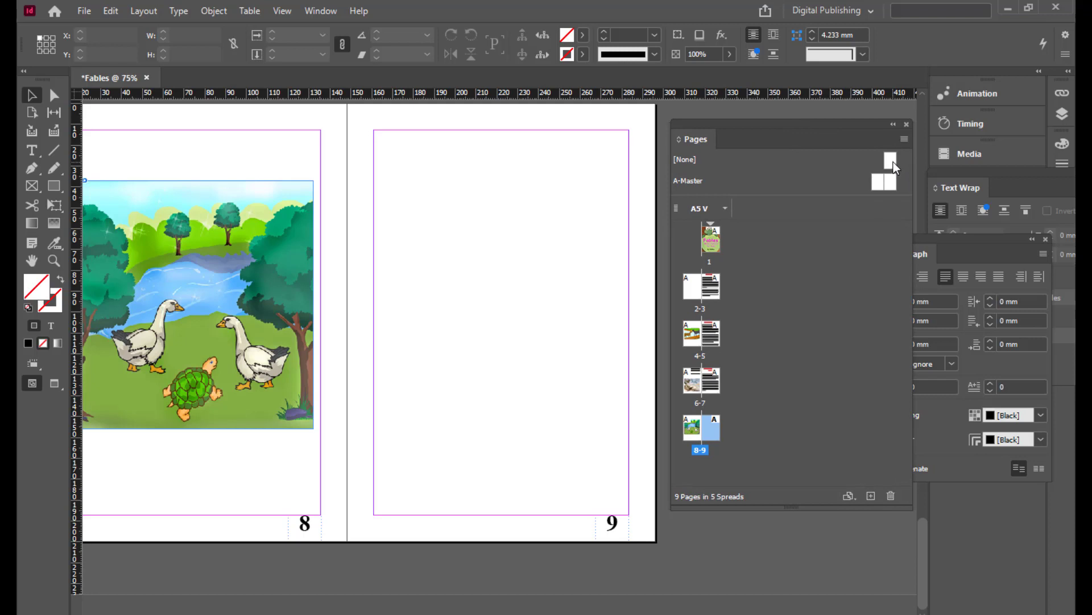
{"action": "left_click_drag", "start_coordinate": [893, 162], "coordinate": [714, 438]}
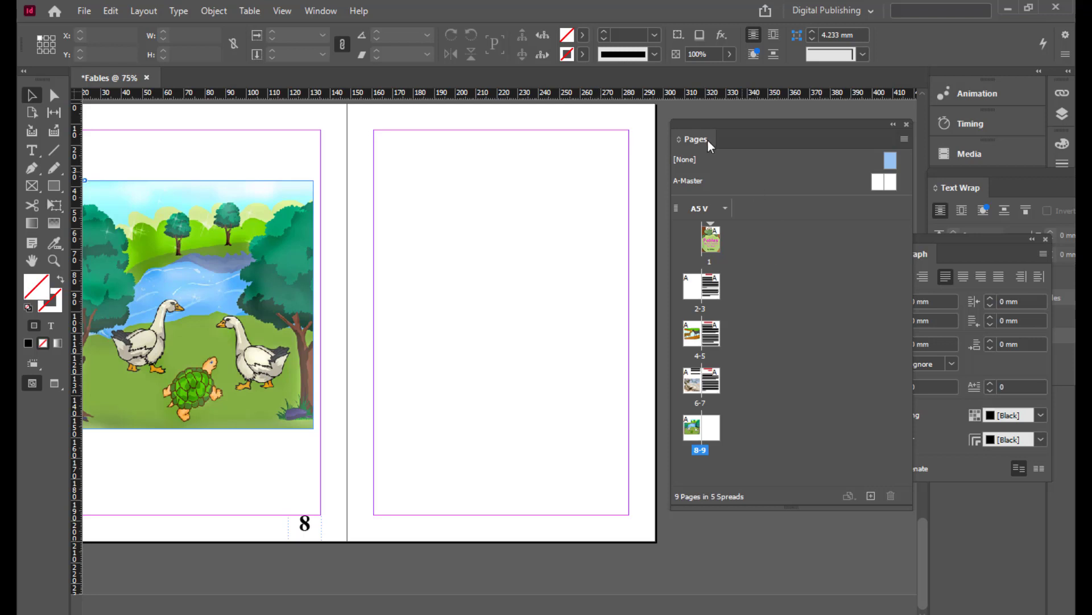
{"action": "left_click_drag", "start_coordinate": [684, 126], "coordinate": [707, 122]}
- Draw a rectangular picture frame of 148 by 210 mm covering the whole of page 9
{"action": "left_click", "coordinate": [33, 187]}
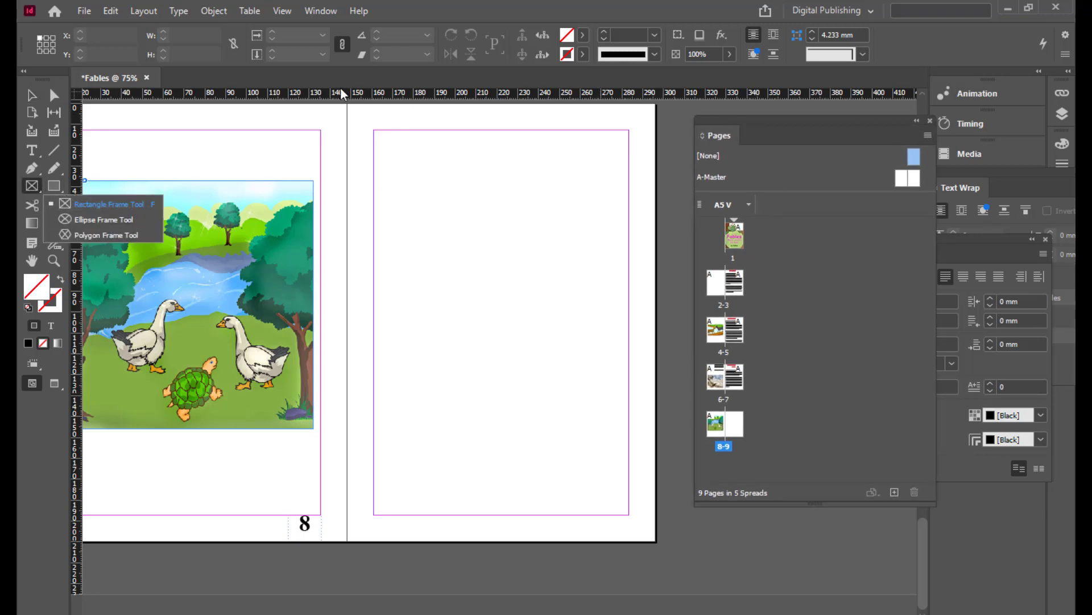
{"action": "left_click", "coordinate": [111, 203]}
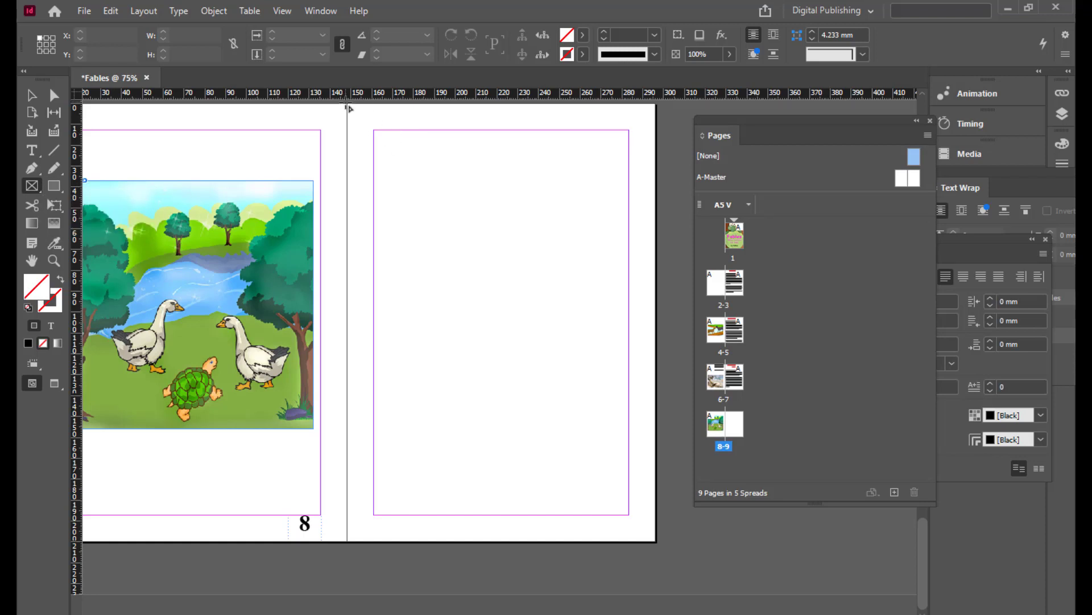
{"action": "mouse_move", "coordinate": [360, 113]}
{"action": "left_mouse_down"}
{"action": "mouse_move", "coordinate": [398, 150]}
{"action": "mouse_move", "coordinate": [657, 544]}
{"action": "left_mouse_up"}
- Place the backcover image in the page 9 frame and fit it so that it fills the frame proportionally
{"action": "key", "text": "ctrl+d"}
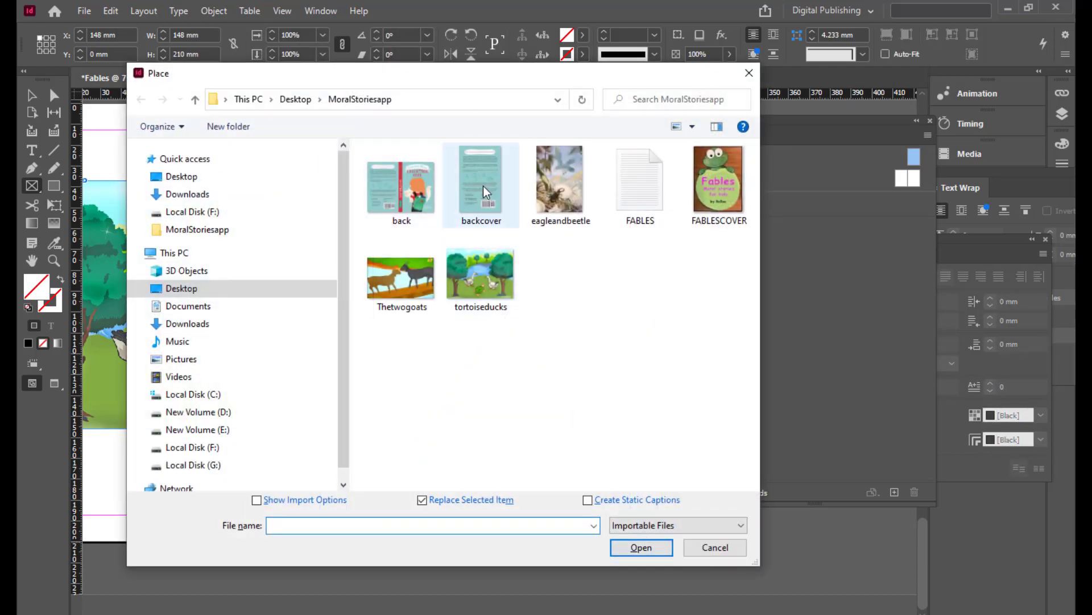
{"action": "left_click", "coordinate": [483, 190]}
{"action": "left_click", "coordinate": [653, 549]}
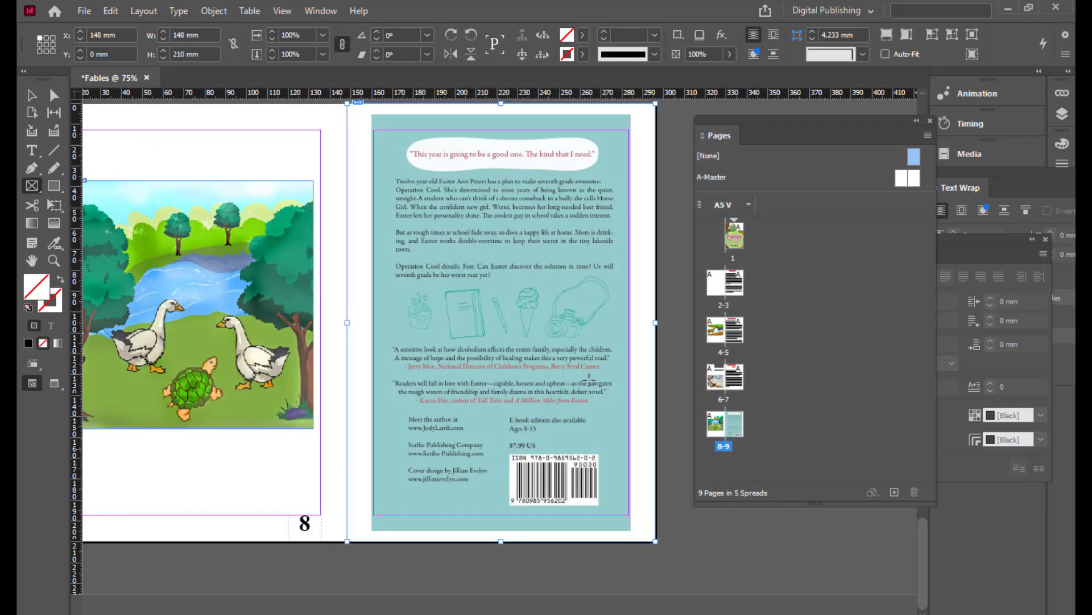
{"action": "right_click", "coordinate": [525, 207]}
{"action": "mouse_move", "coordinate": [695, 392]}
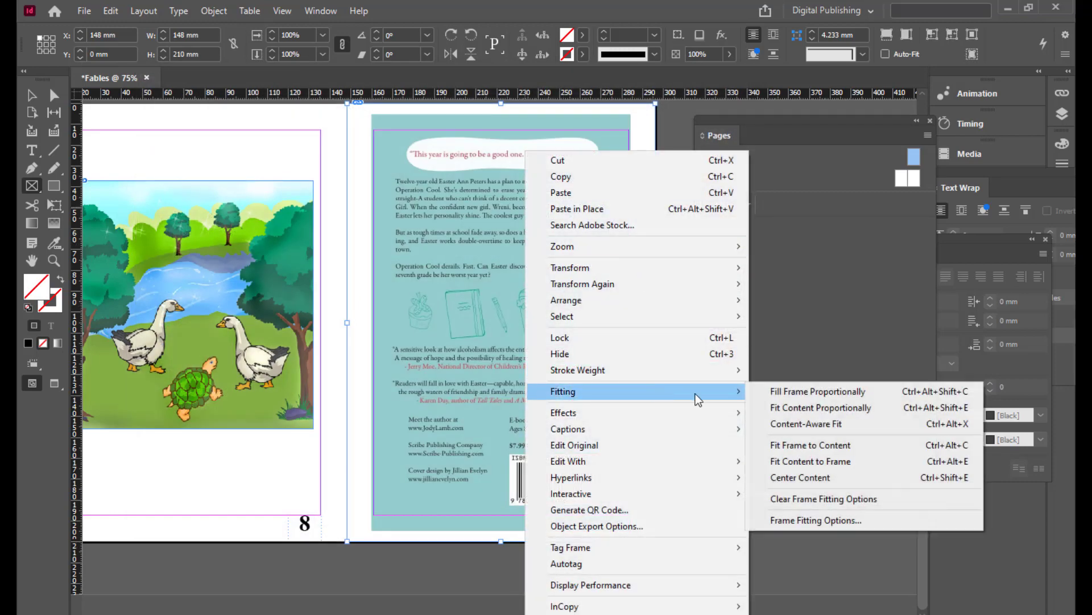
{"action": "left_click", "coordinate": [800, 391]}
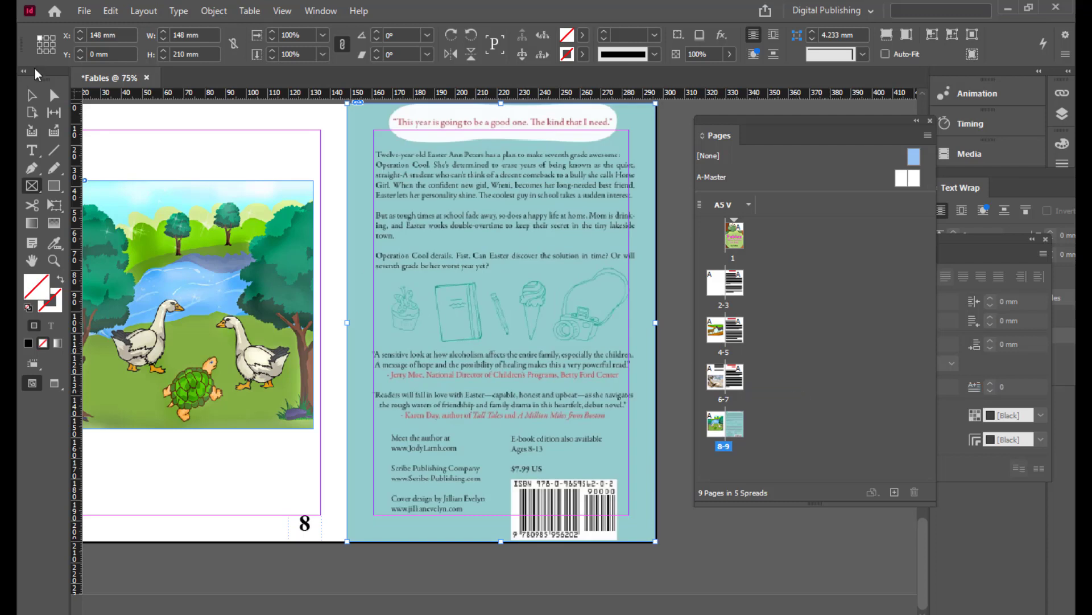
{"action": "left_click", "coordinate": [31, 97]}
{"action": "left_click", "coordinate": [669, 559]}
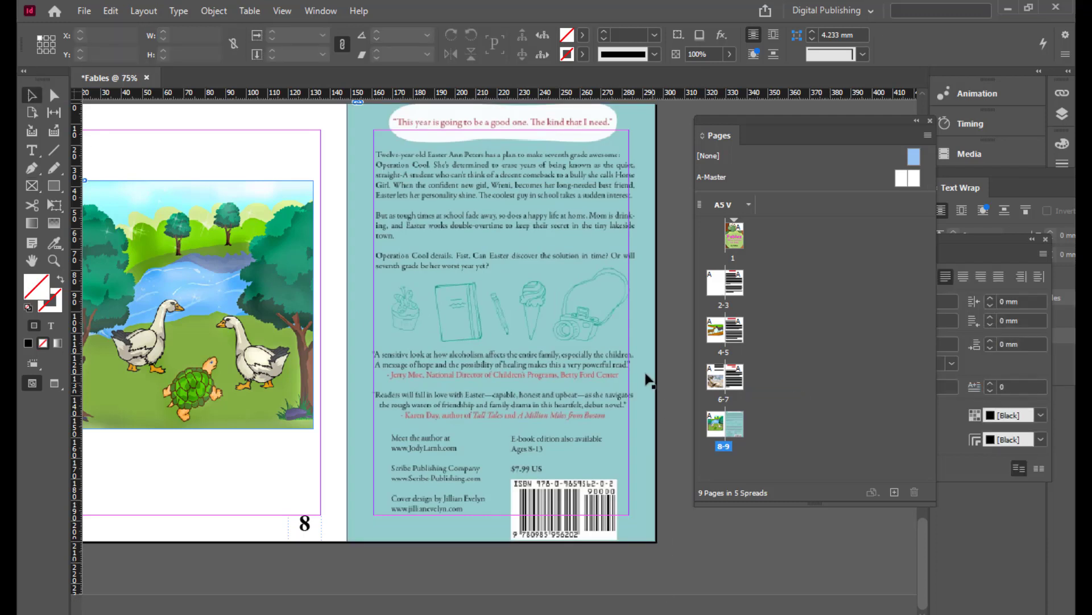
- Review the story titles, text and pictures on pages 3 to 9, moving the Pages panel clear of the spreads
{"action": "scroll", "coordinate": [600, 348], "scroll_direction": "up", "scroll_amount": 10}
{"action": "scroll", "coordinate": [600, 349], "scroll_direction": "up", "scroll_amount": 20}
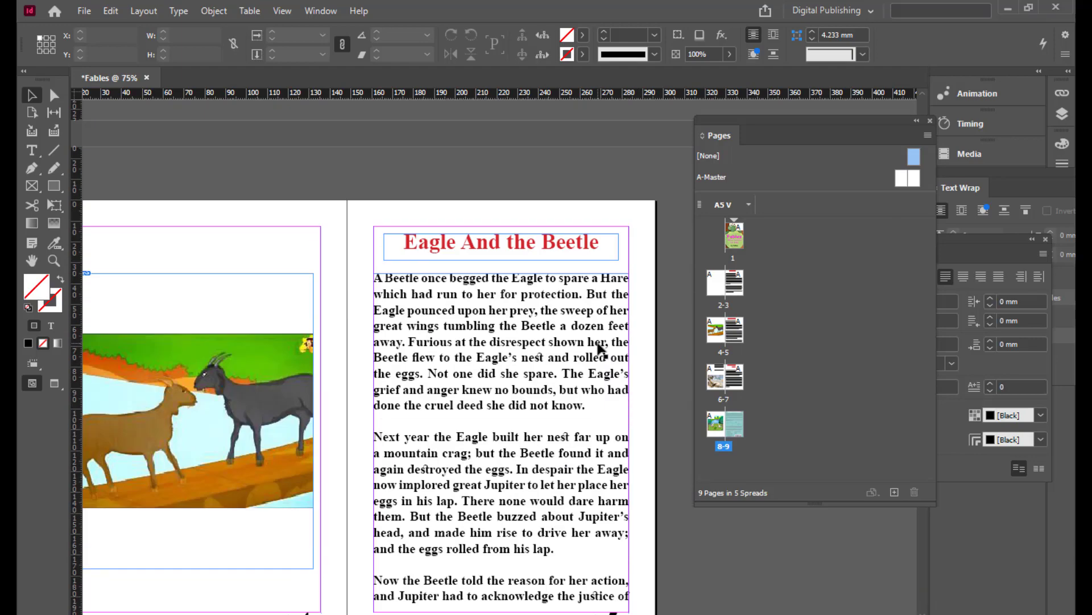
{"action": "scroll", "coordinate": [600, 347], "scroll_direction": "up", "scroll_amount": 4}
{"action": "scroll", "coordinate": [601, 347], "scroll_direction": "down", "scroll_amount": 15}
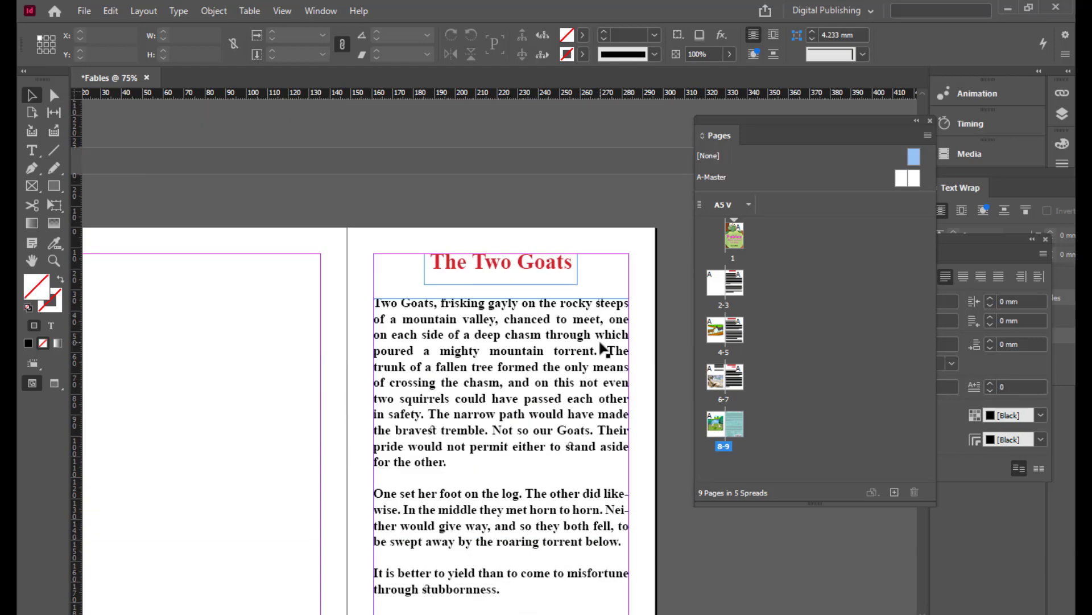
{"action": "scroll", "coordinate": [600, 342], "scroll_direction": "down", "scroll_amount": 15}
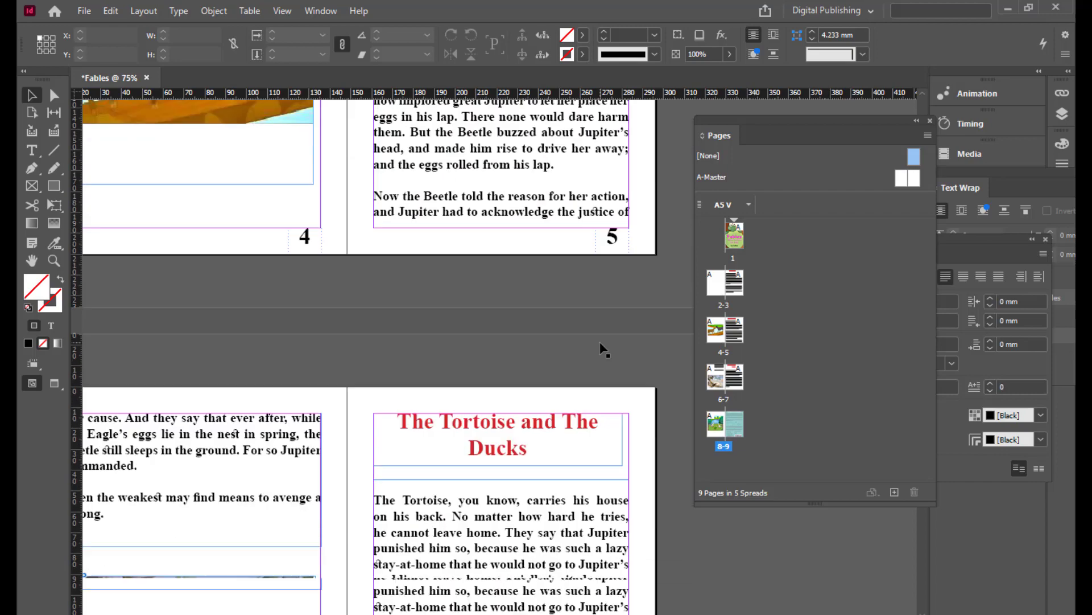
{"action": "scroll", "coordinate": [604, 348], "scroll_direction": "down", "scroll_amount": 3}
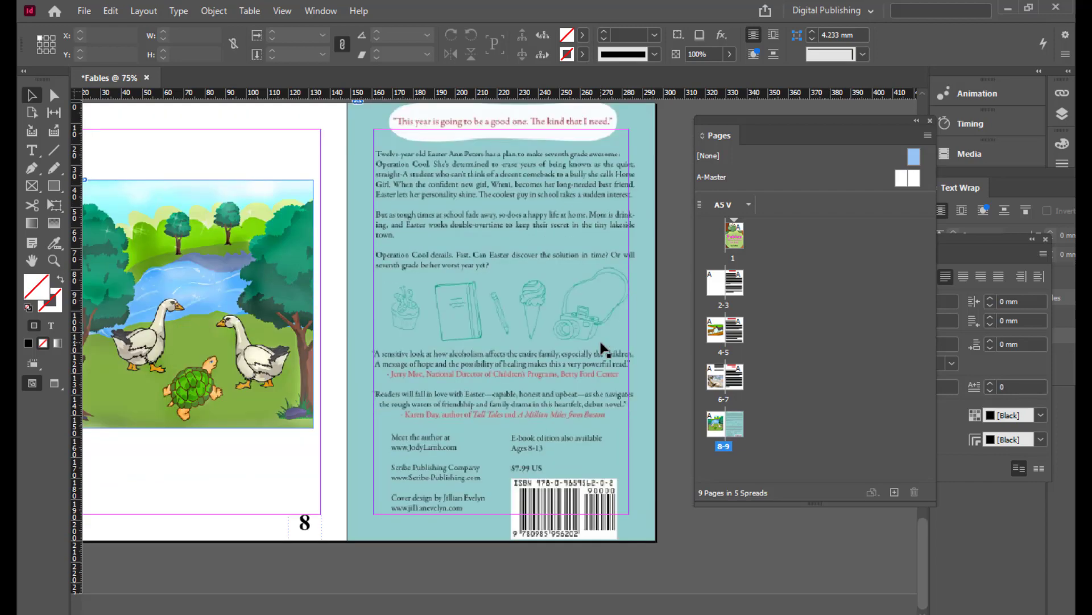
{"action": "scroll", "coordinate": [600, 348], "scroll_direction": "up", "scroll_amount": 10}
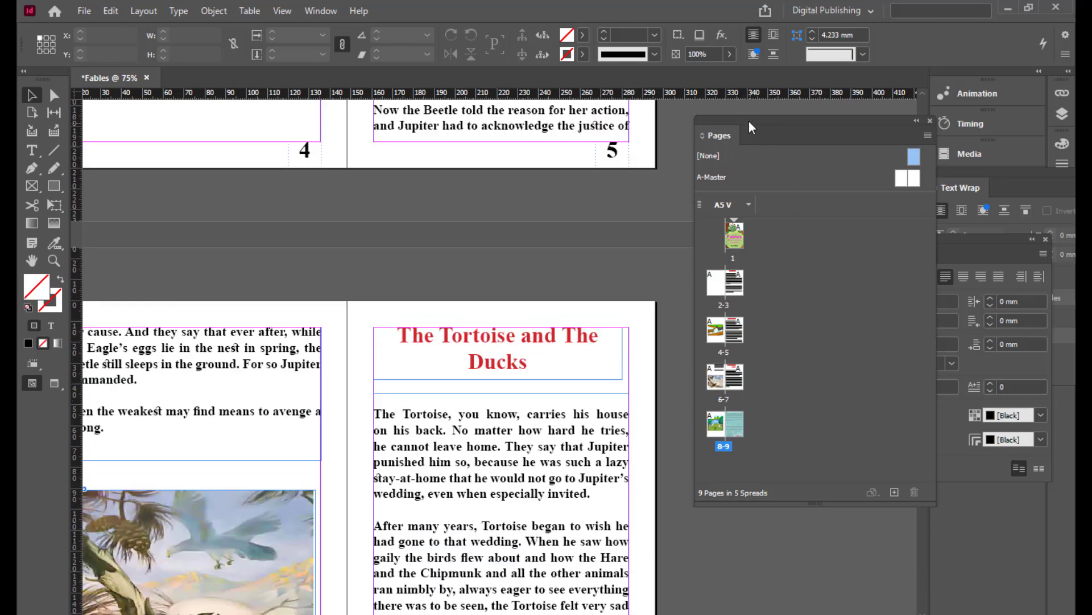
{"action": "left_click_drag", "start_coordinate": [749, 121], "coordinate": [843, 131]}
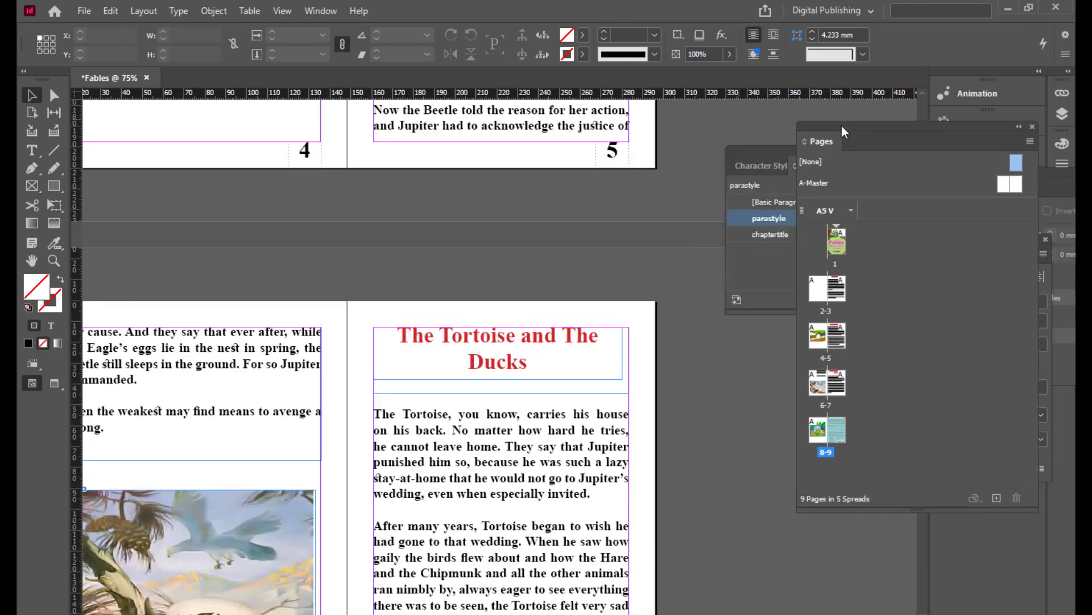
{"action": "scroll", "coordinate": [626, 277], "scroll_direction": "up", "scroll_amount": 10}
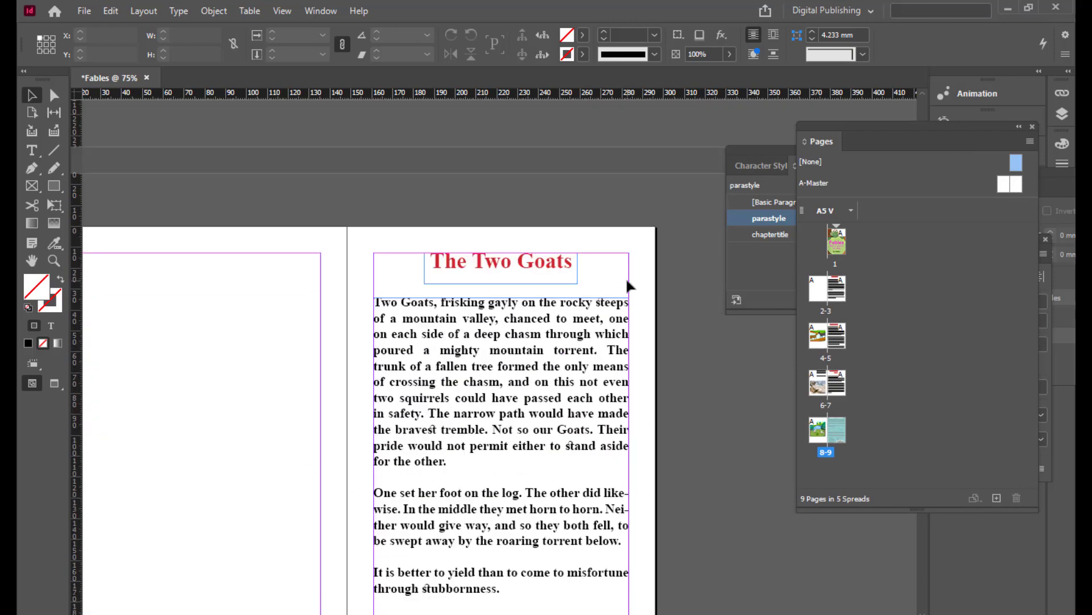
{"action": "scroll", "coordinate": [626, 278], "scroll_direction": "down", "scroll_amount": 9}
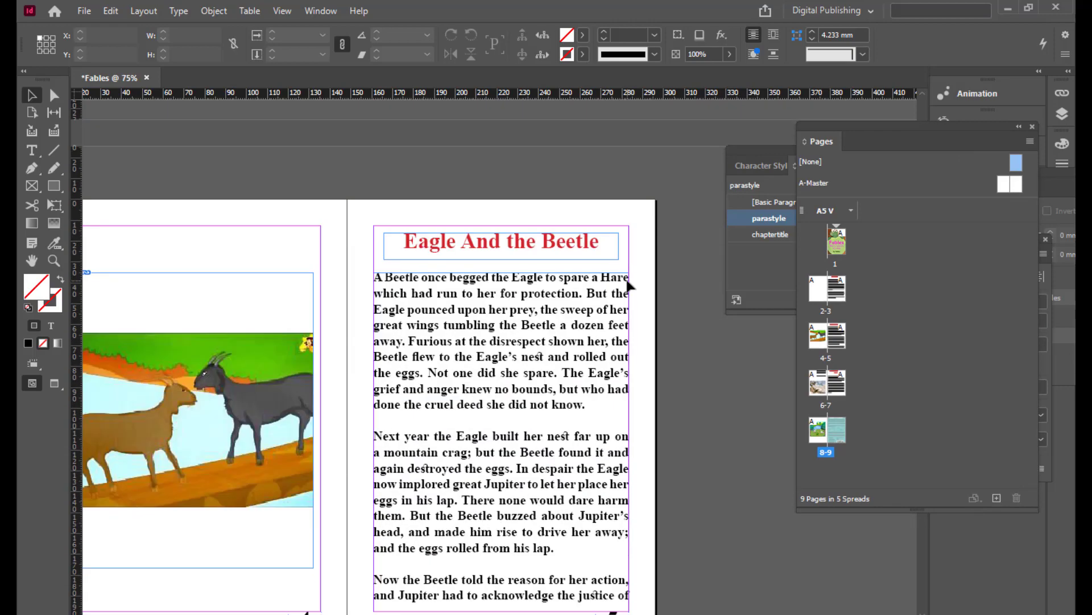
{"action": "scroll", "coordinate": [628, 285], "scroll_direction": "down", "scroll_amount": 10}
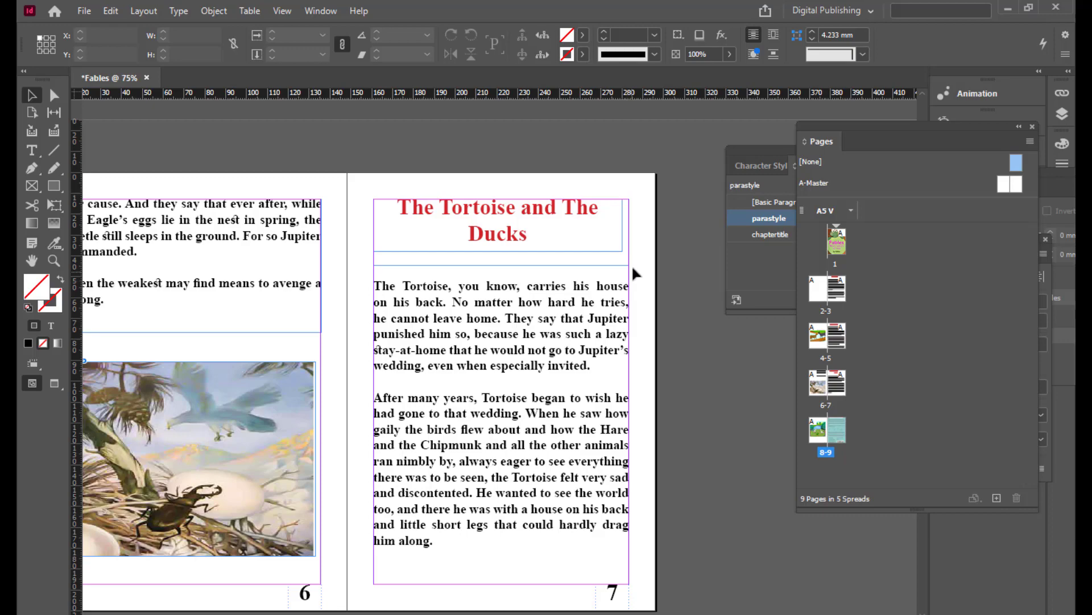
{"action": "scroll", "coordinate": [632, 264], "scroll_direction": "down", "scroll_amount": 10}
{"action": "scroll", "coordinate": [632, 264], "scroll_direction": "up", "scroll_amount": 8}
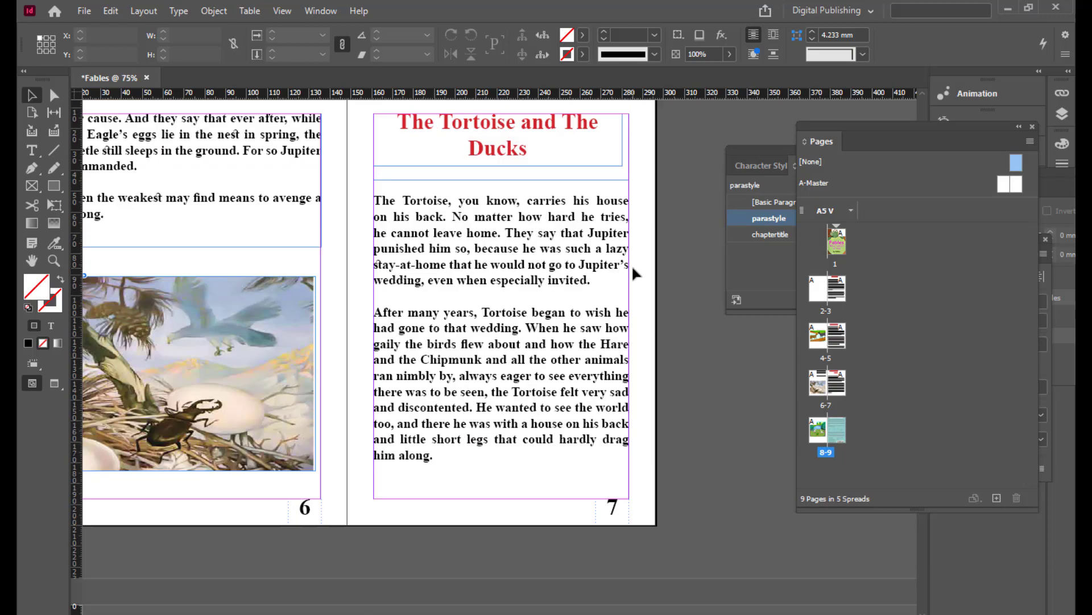
{"action": "scroll", "coordinate": [632, 269], "scroll_direction": "up", "scroll_amount": 12}
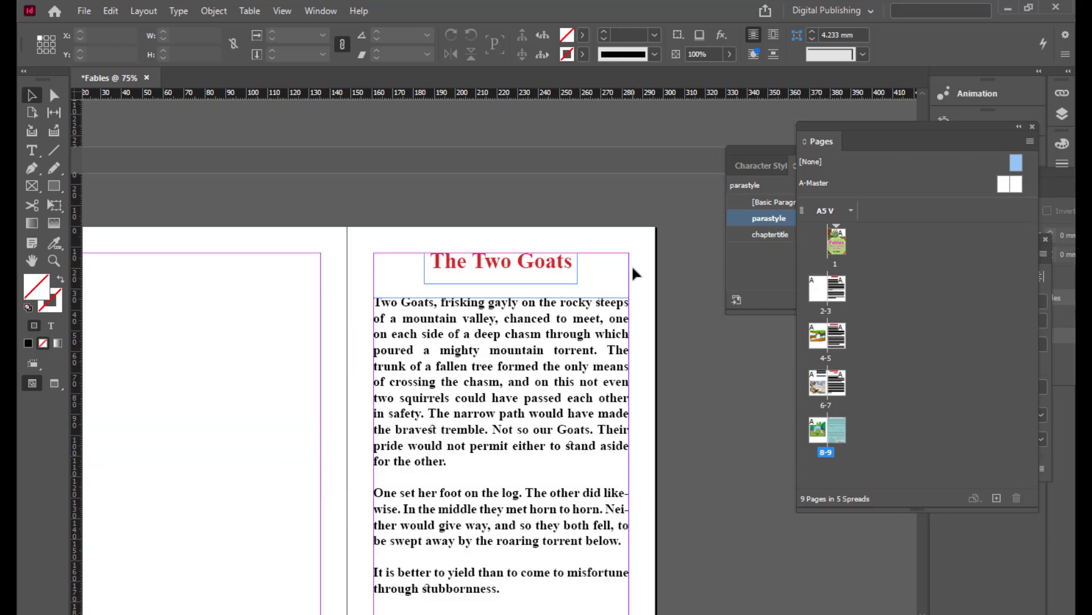
{"action": "scroll", "coordinate": [633, 331], "scroll_direction": "down", "scroll_amount": 3}
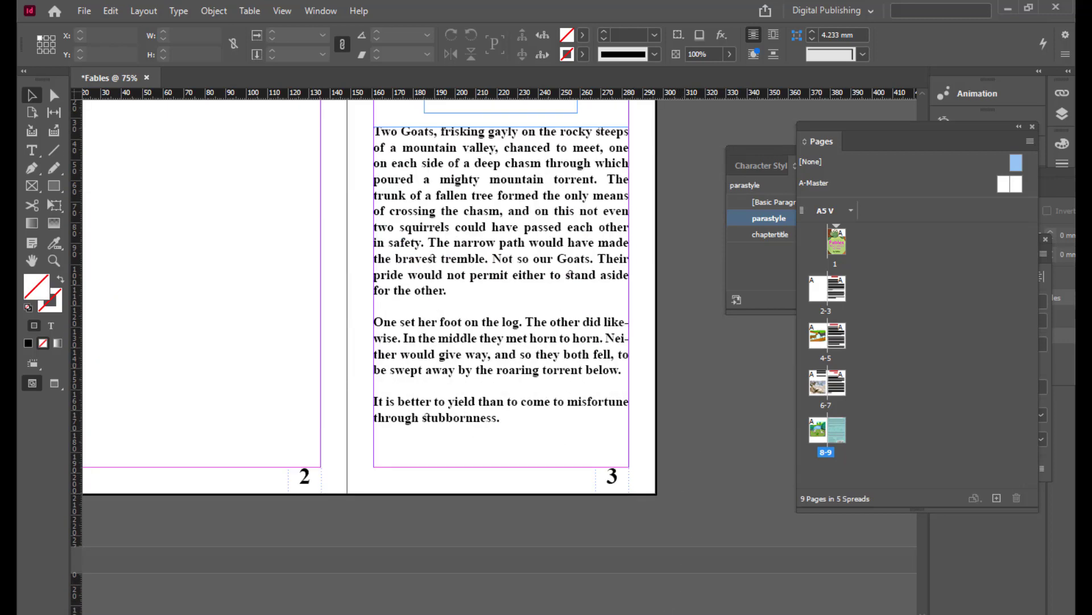
- Go to the blank page 2 facing The Two Goats and make it the active page
{"action": "scroll", "coordinate": [501, 291], "scroll_direction": "left", "scroll_amount": 4}
{"action": "scroll", "coordinate": [571, 431], "scroll_direction": "up", "scroll_amount": 2}
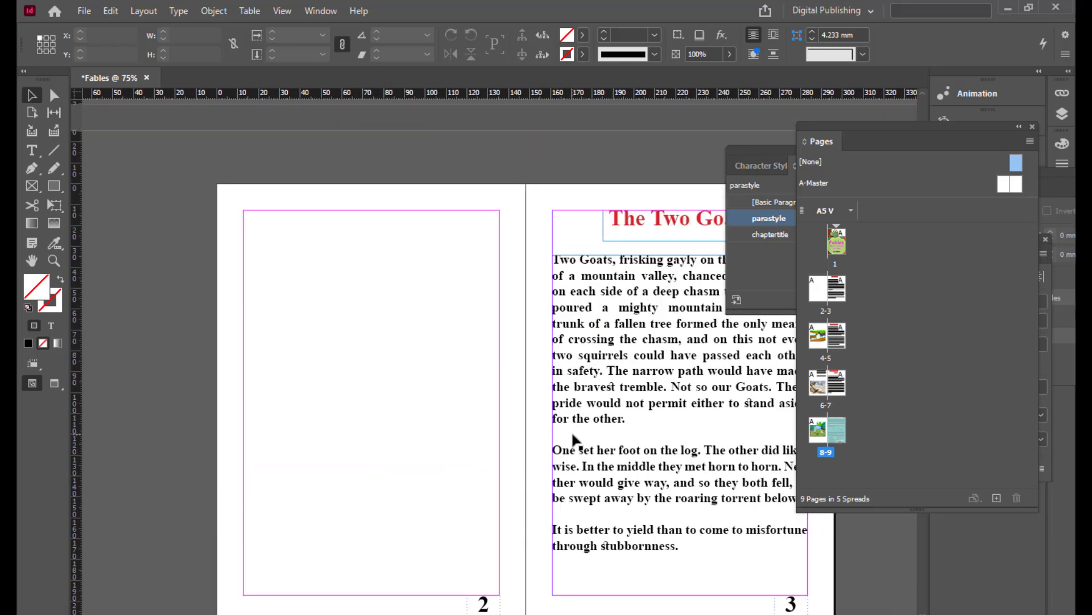
{"action": "scroll", "coordinate": [460, 231], "scroll_direction": "down", "scroll_amount": 1}
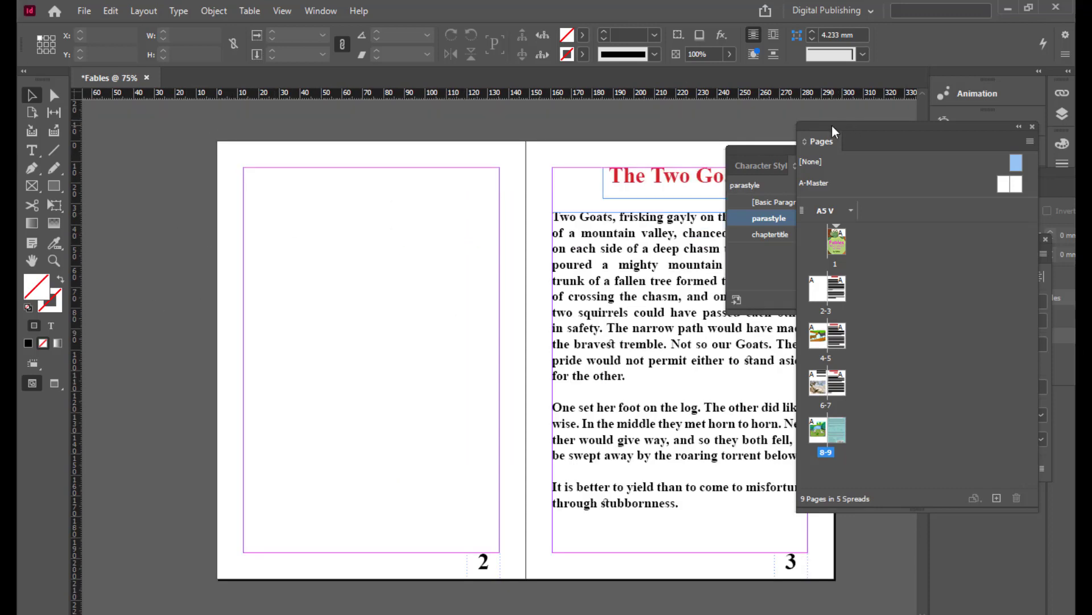
{"action": "double_click", "coordinate": [817, 288]}
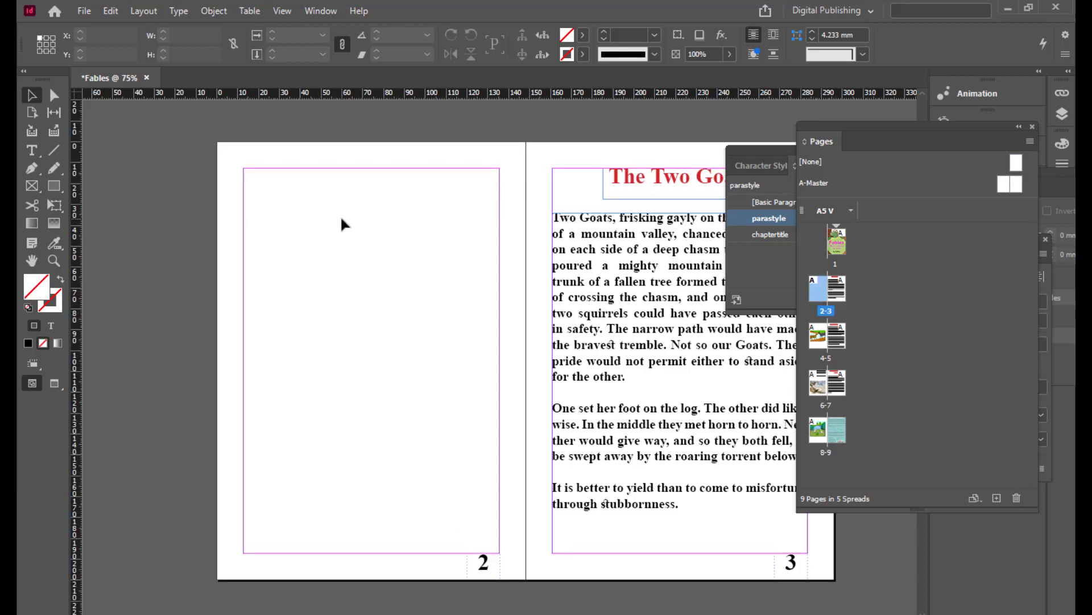
{"action": "scroll", "coordinate": [341, 215], "scroll_direction": "up", "scroll_amount": 1}
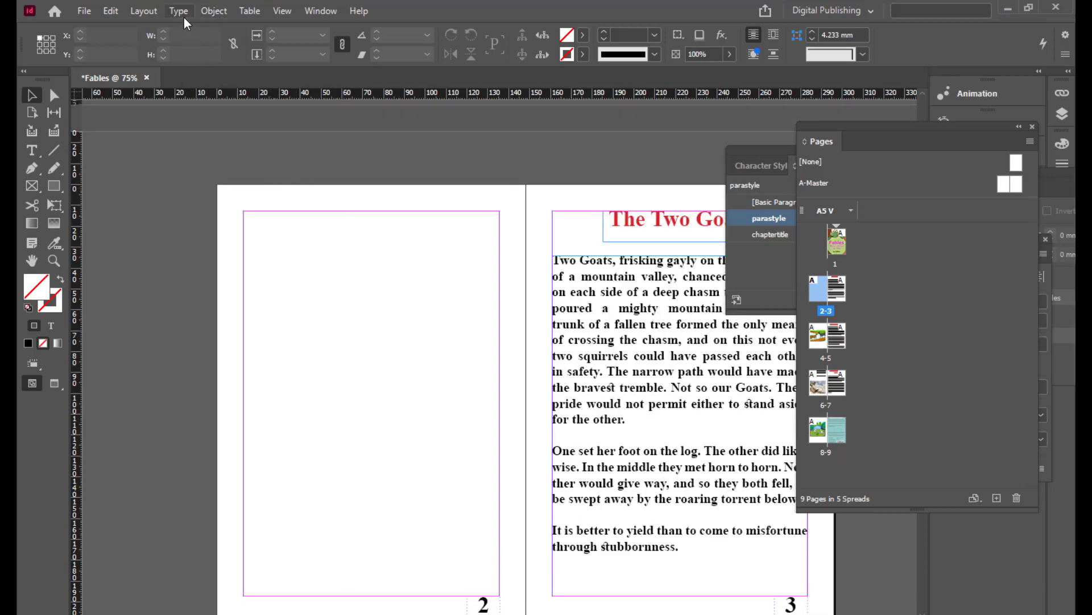
- Open the table of contents styles and start a new style, keeping its settings dialog in clear view
{"action": "left_click", "coordinate": [145, 12]}
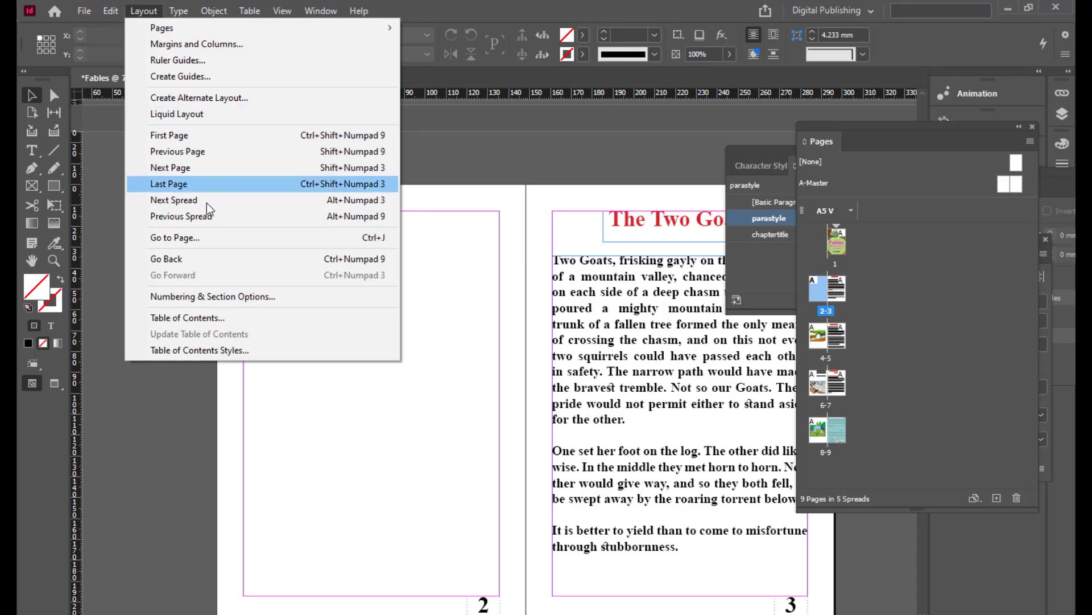
{"action": "left_click", "coordinate": [203, 350]}
{"action": "left_click_drag", "start_coordinate": [490, 184], "coordinate": [402, 134]}
{"action": "left_click_drag", "start_coordinate": [477, 140], "coordinate": [440, 139]}
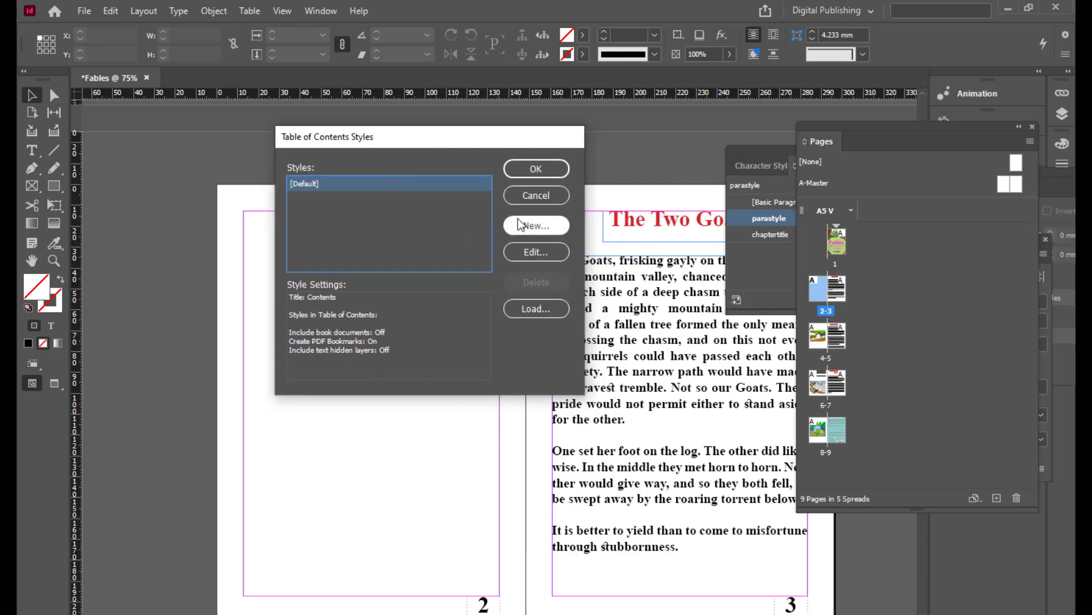
{"action": "left_click_drag", "start_coordinate": [485, 137], "coordinate": [455, 138]}
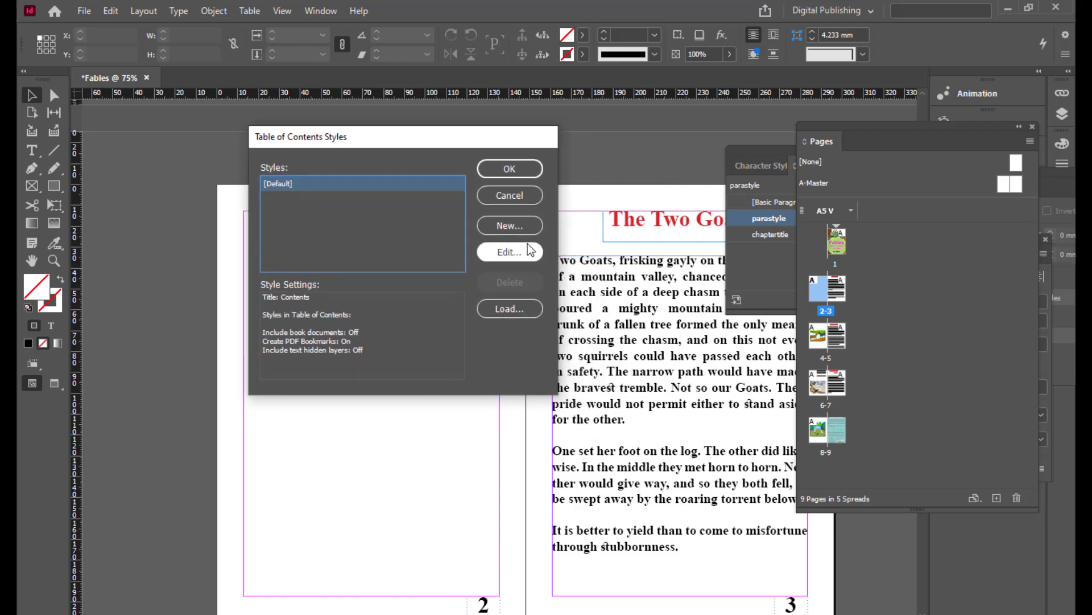
{"action": "left_click", "coordinate": [529, 225]}
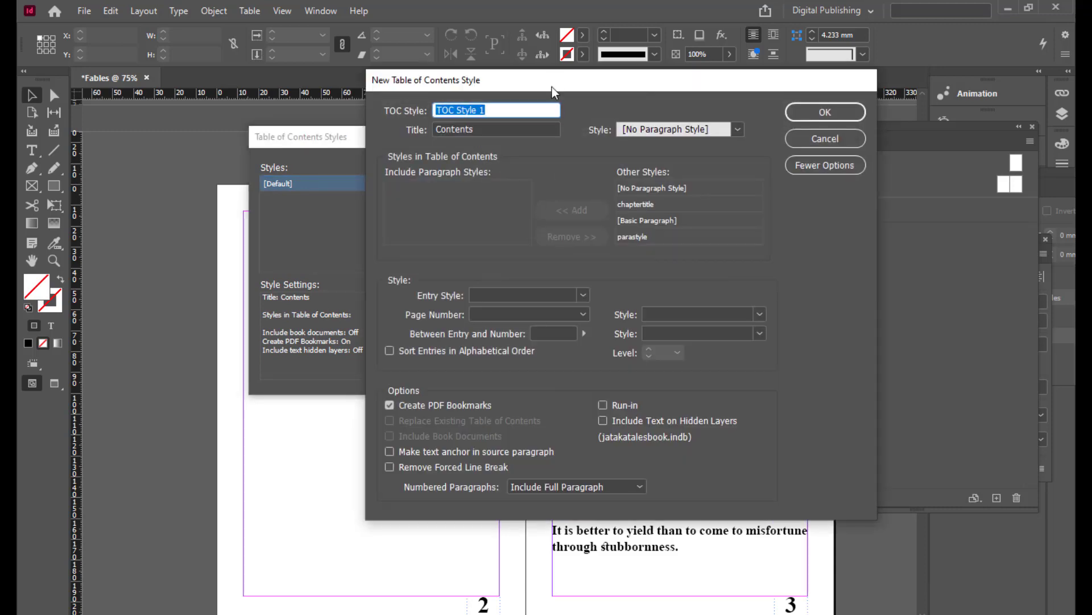
{"action": "left_click_drag", "start_coordinate": [549, 75], "coordinate": [510, 91]}
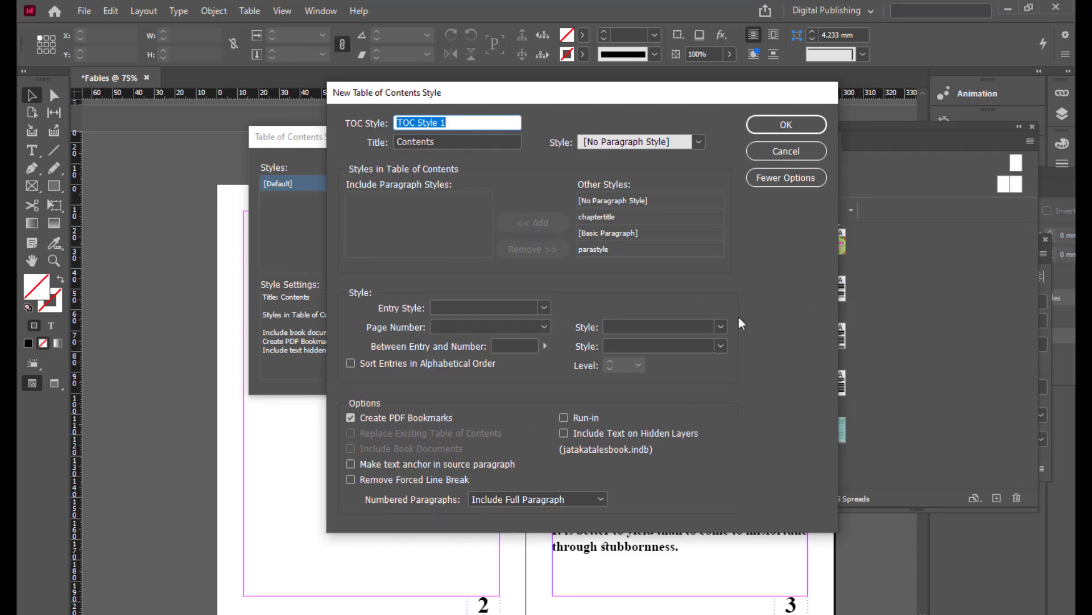
{"action": "left_click_drag", "start_coordinate": [483, 86], "coordinate": [481, 117]}
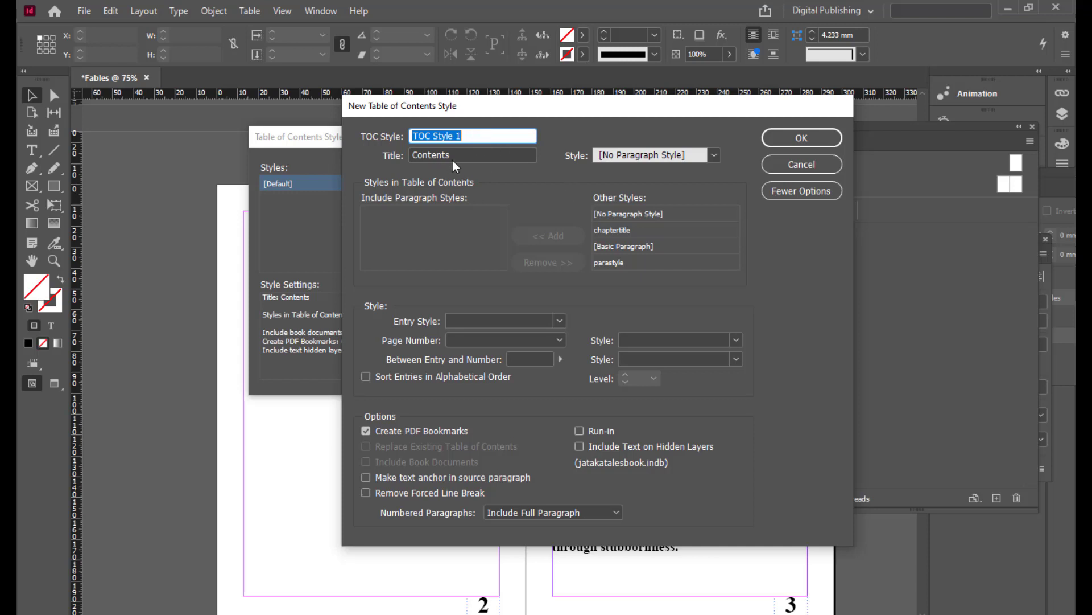
- Set the table of contents title to Index and name the new style TOCstyle
{"action": "key", "text": "Tab"}
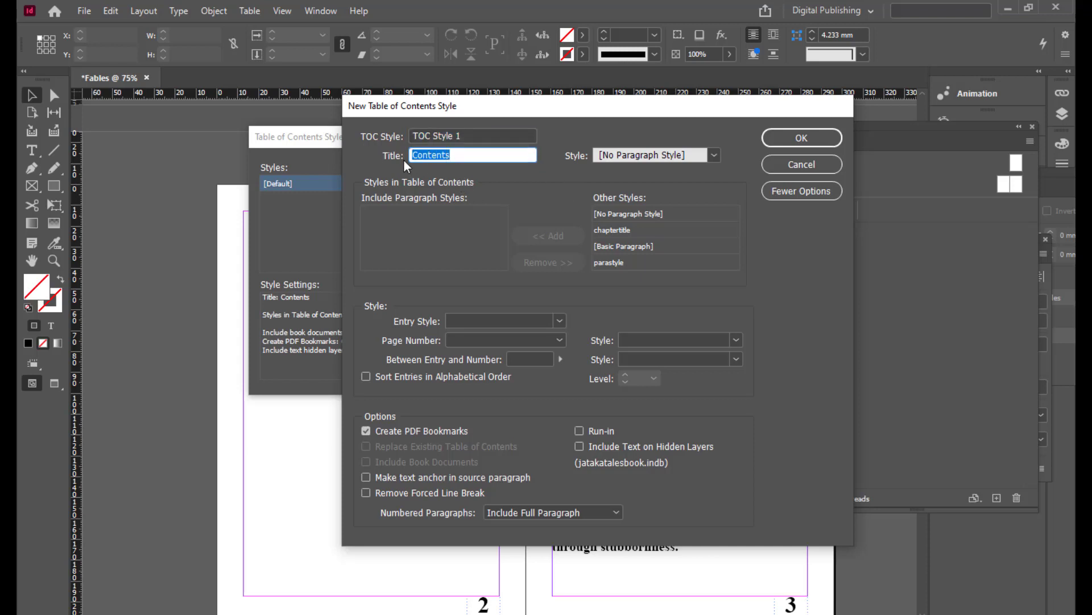
{"action": "type", "text": "Indes"}
{"action": "key", "text": "BackSpace"}
{"action": "type", "text": "x"}
{"action": "left_click_drag", "start_coordinate": [477, 136], "coordinate": [392, 137]}
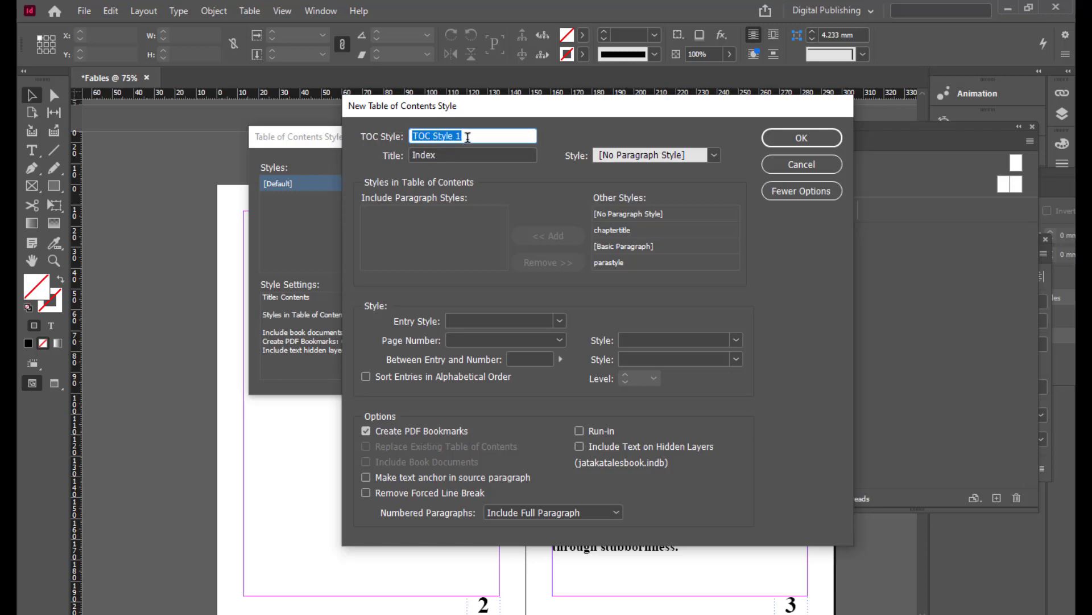
{"action": "left_click_drag", "start_coordinate": [465, 136], "coordinate": [434, 135]}
{"action": "key", "text": "BackSpace"}
{"action": "type", "text": "style"}
- Assign the TOC Title paragraph style to the Index title
{"action": "left_click", "coordinate": [711, 154]}
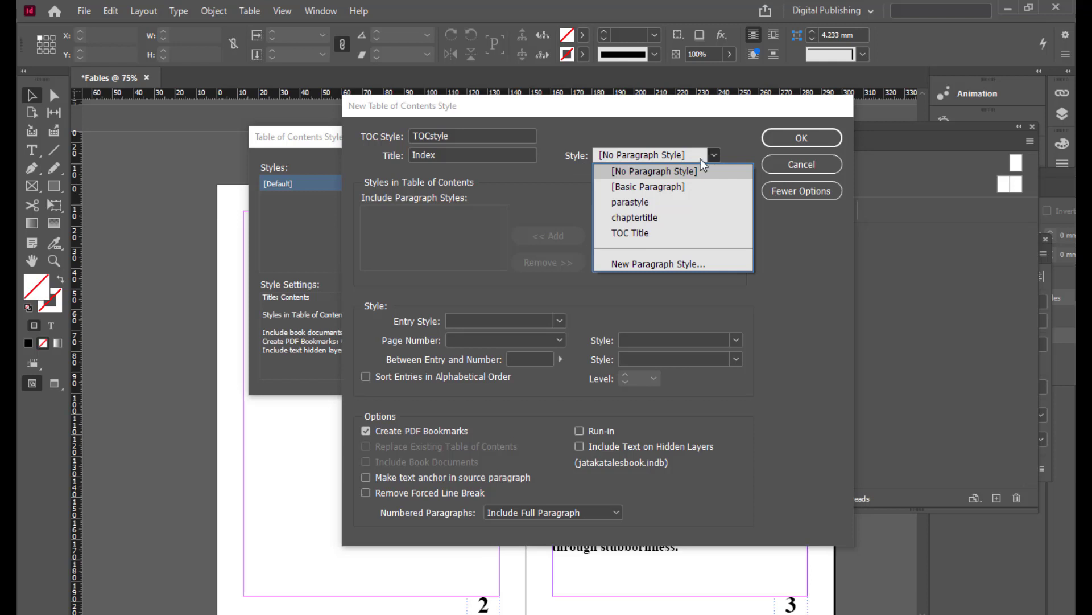
{"action": "left_click", "coordinate": [636, 243]}
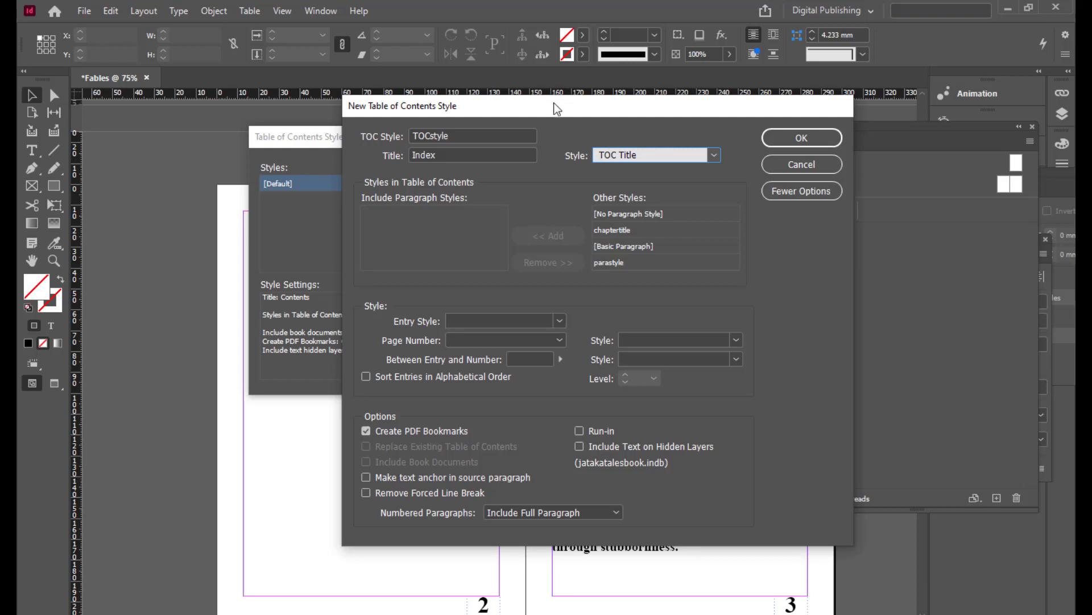
{"action": "left_click_drag", "start_coordinate": [555, 104], "coordinate": [583, 106]}
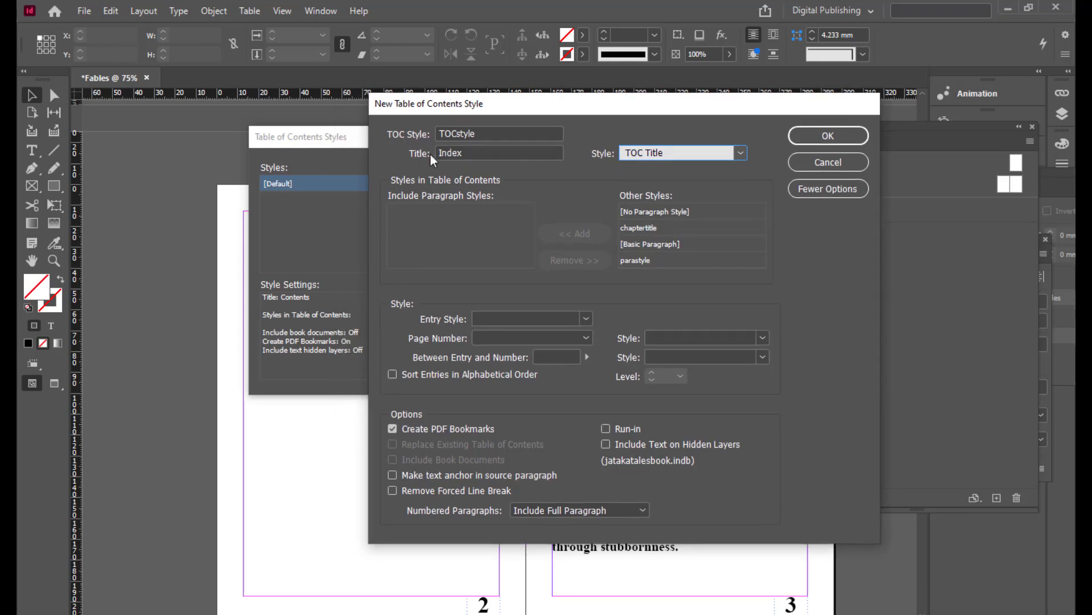
{"action": "left_click_drag", "start_coordinate": [484, 154], "coordinate": [421, 153]}
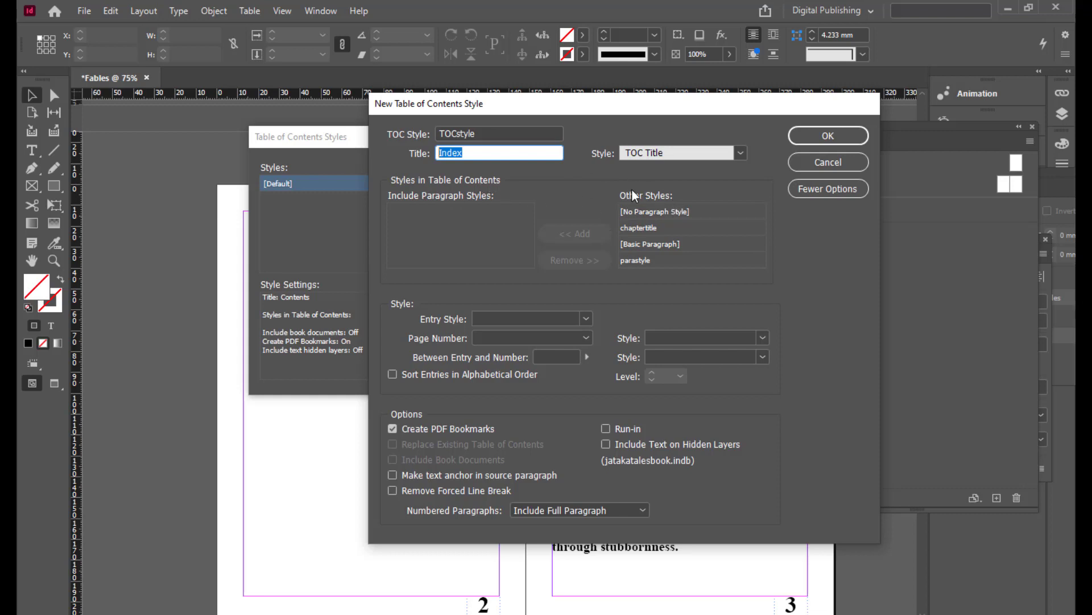
- Include the chaptertitle paragraph style in the table of contents and set its entry style to chaptertitle
{"action": "left_click", "coordinate": [671, 228]}
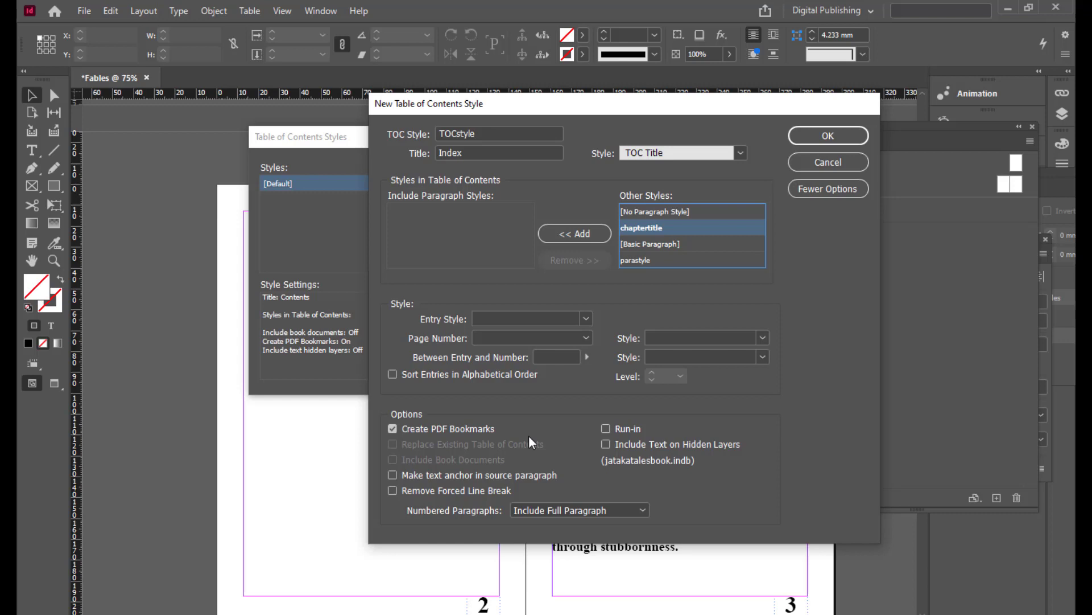
{"action": "left_click", "coordinate": [572, 233]}
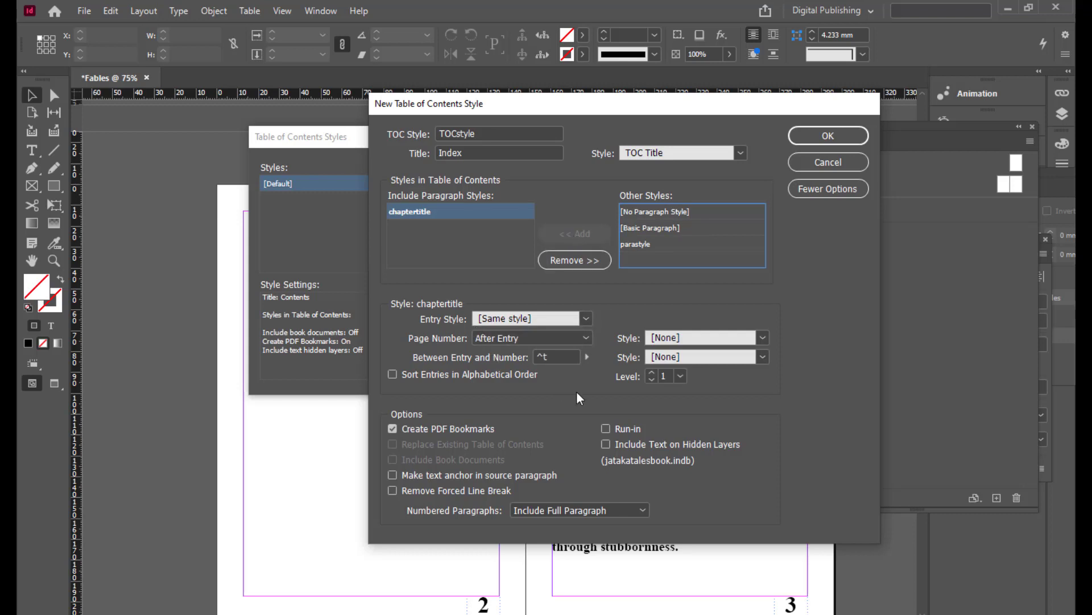
{"action": "left_click_drag", "start_coordinate": [572, 108], "coordinate": [555, 108]}
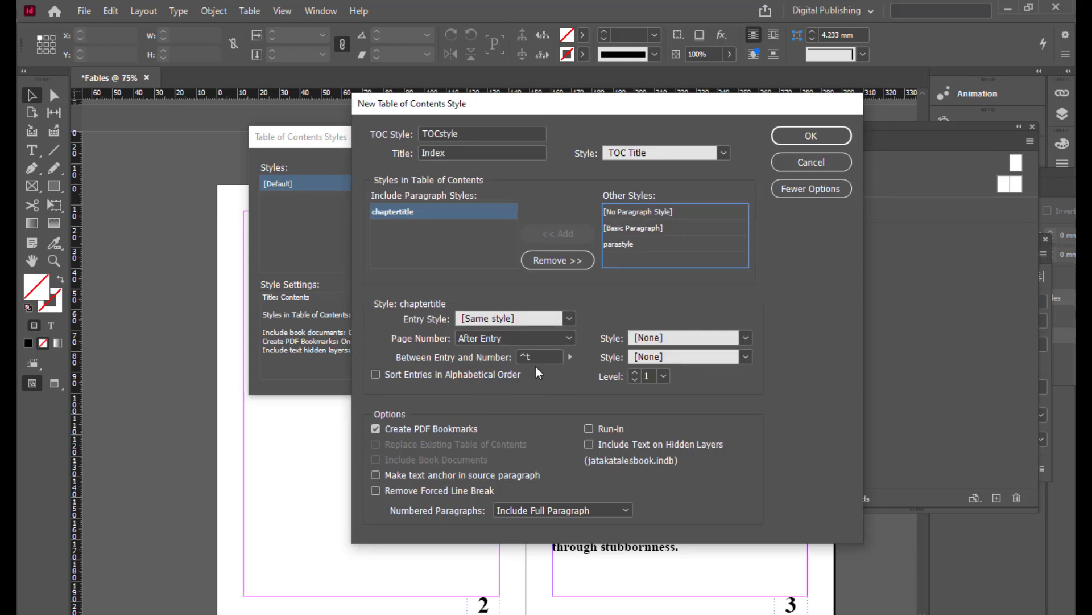
{"action": "left_click", "coordinate": [569, 319]}
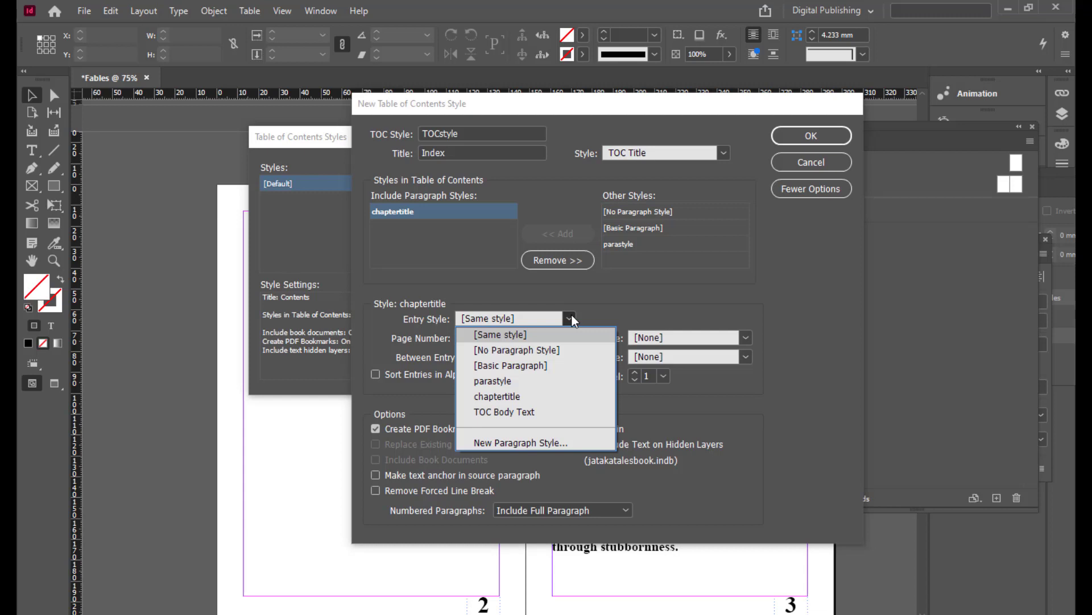
{"action": "left_click", "coordinate": [508, 397]}
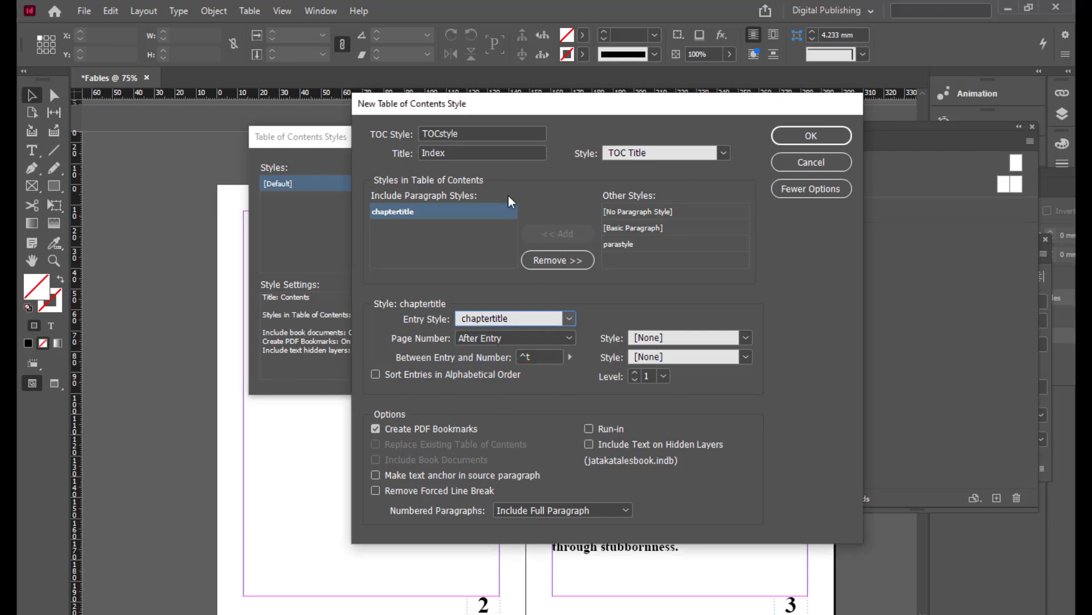
{"action": "left_click_drag", "start_coordinate": [534, 108], "coordinate": [520, 108]}
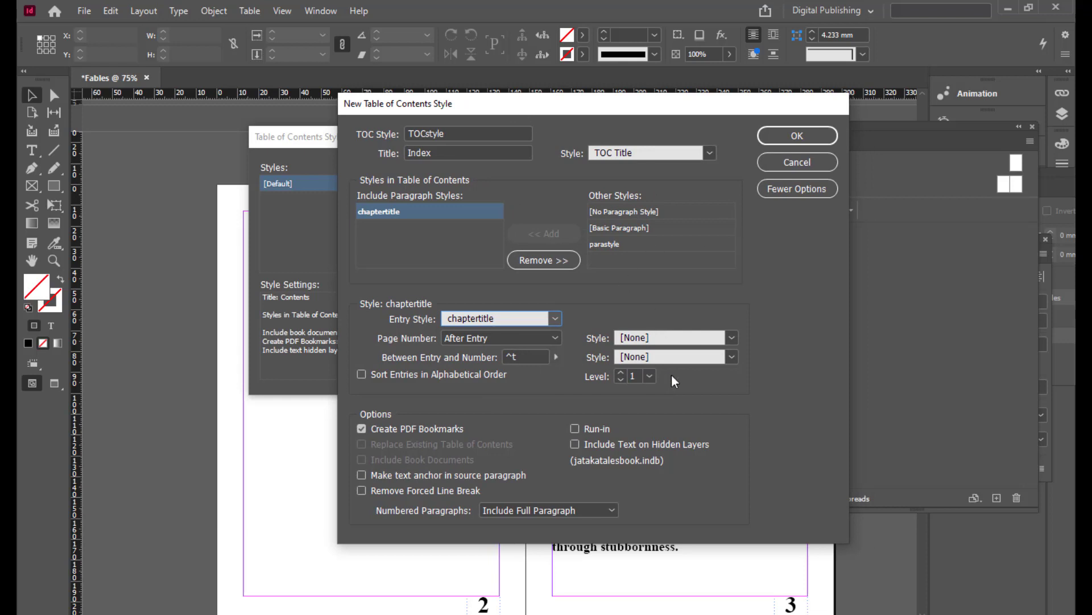
- Replace the separator between entry and page number with a right indent tab (^y)
{"action": "double_click", "coordinate": [547, 358]}
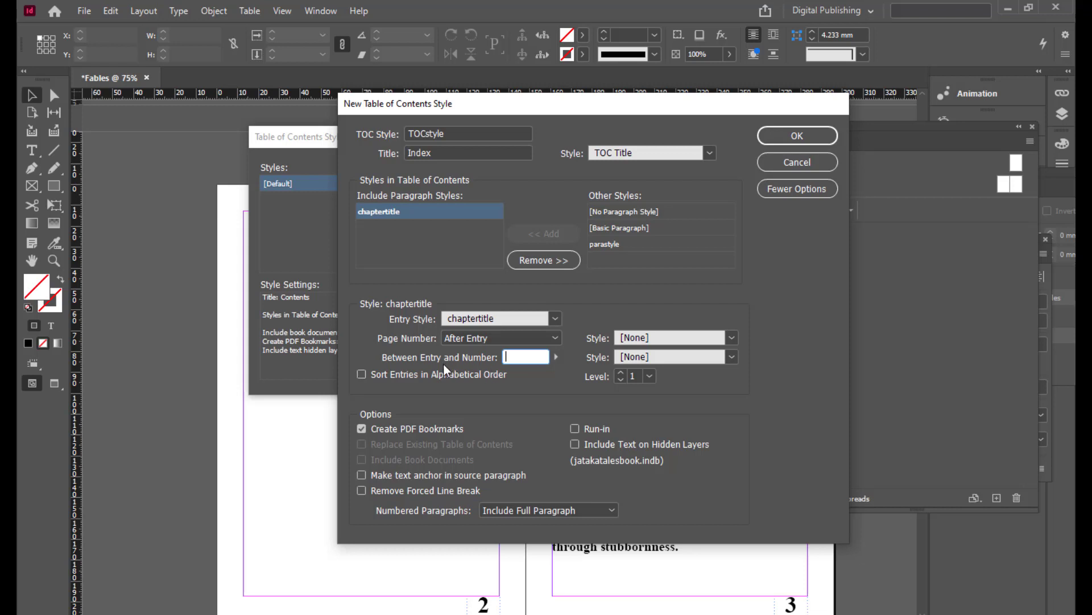
{"action": "left_click", "coordinate": [557, 357]}
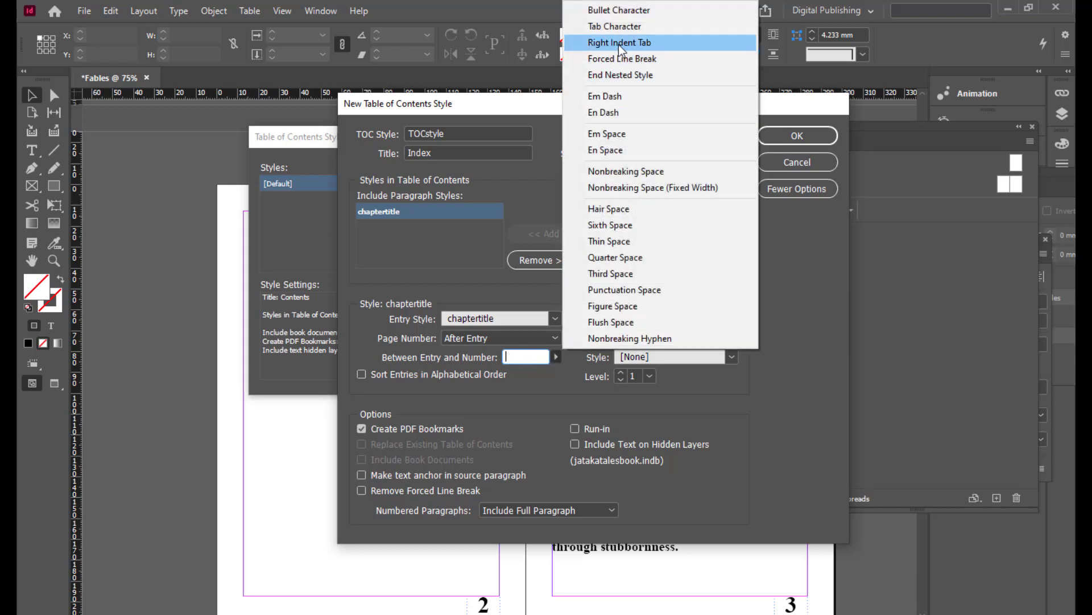
{"action": "left_click", "coordinate": [667, 46]}
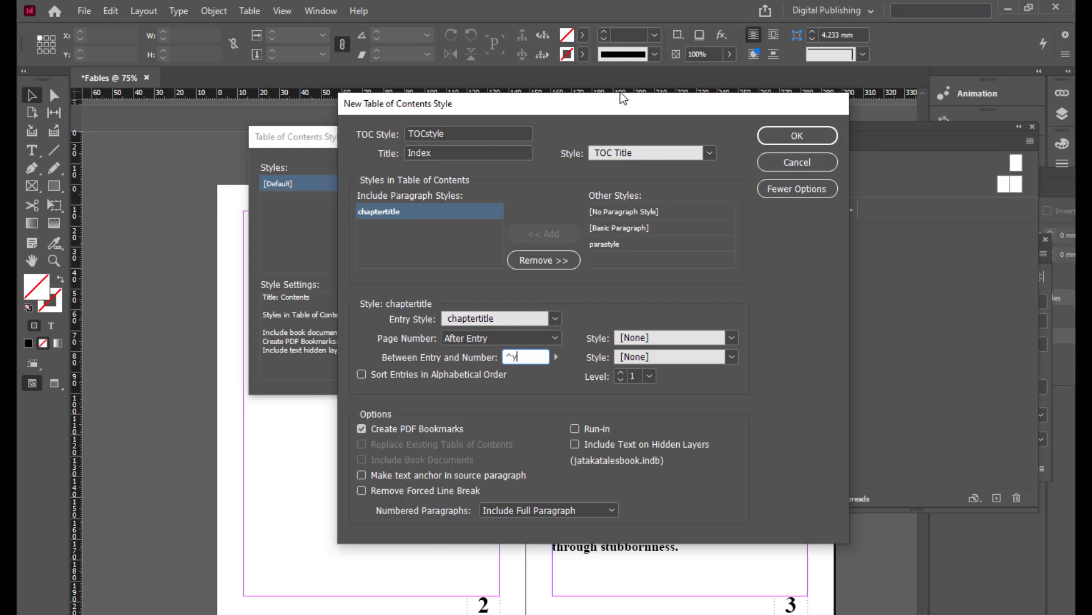
{"action": "left_click_drag", "start_coordinate": [619, 99], "coordinate": [617, 55]}
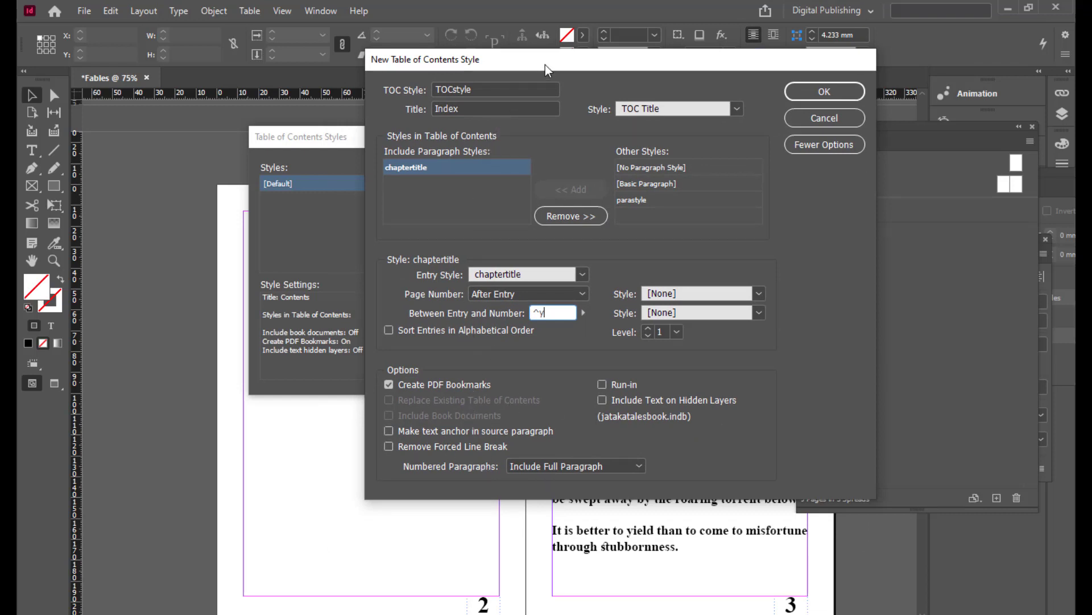
{"action": "left_click_drag", "start_coordinate": [545, 65], "coordinate": [529, 63]}
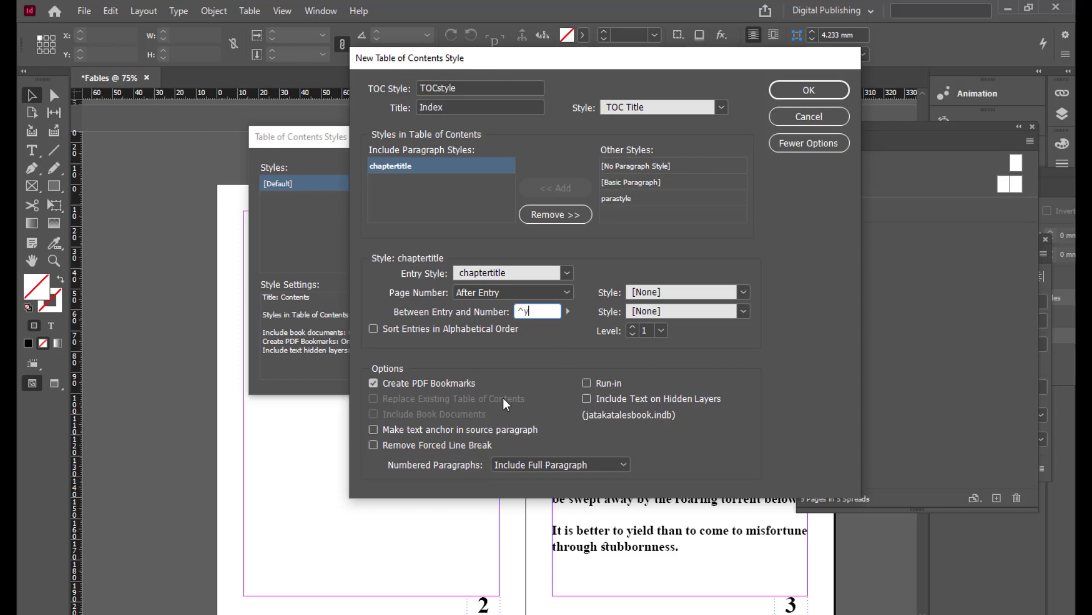
- Enable making a text anchor in the source paragraph, then save TOCstyle and close the table of contents styles
{"action": "left_click_drag", "start_coordinate": [458, 60], "coordinate": [453, 60]}
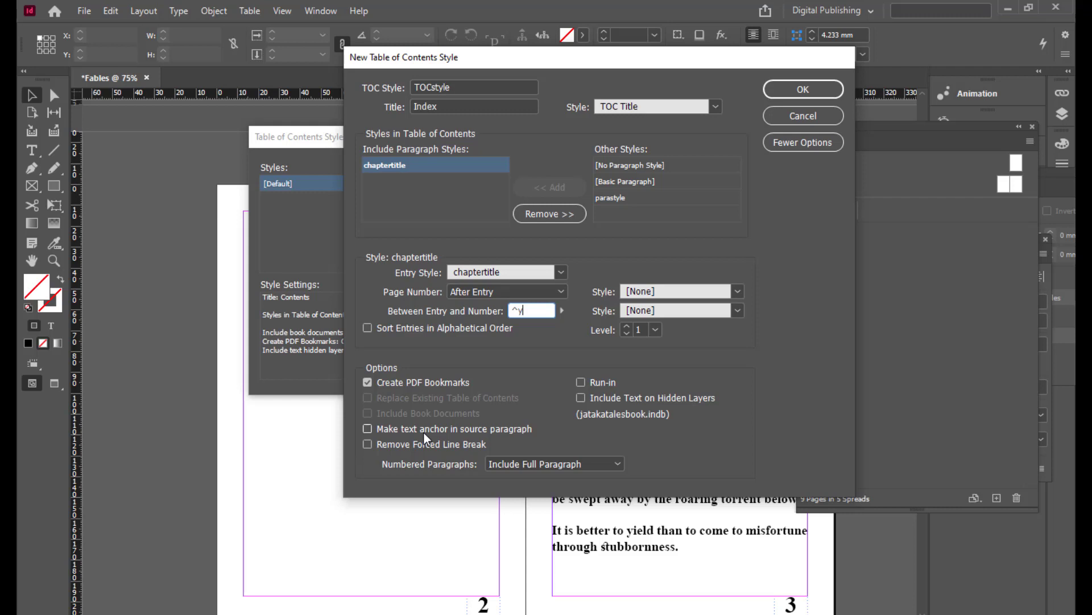
{"action": "left_click_drag", "start_coordinate": [541, 59], "coordinate": [557, 66]}
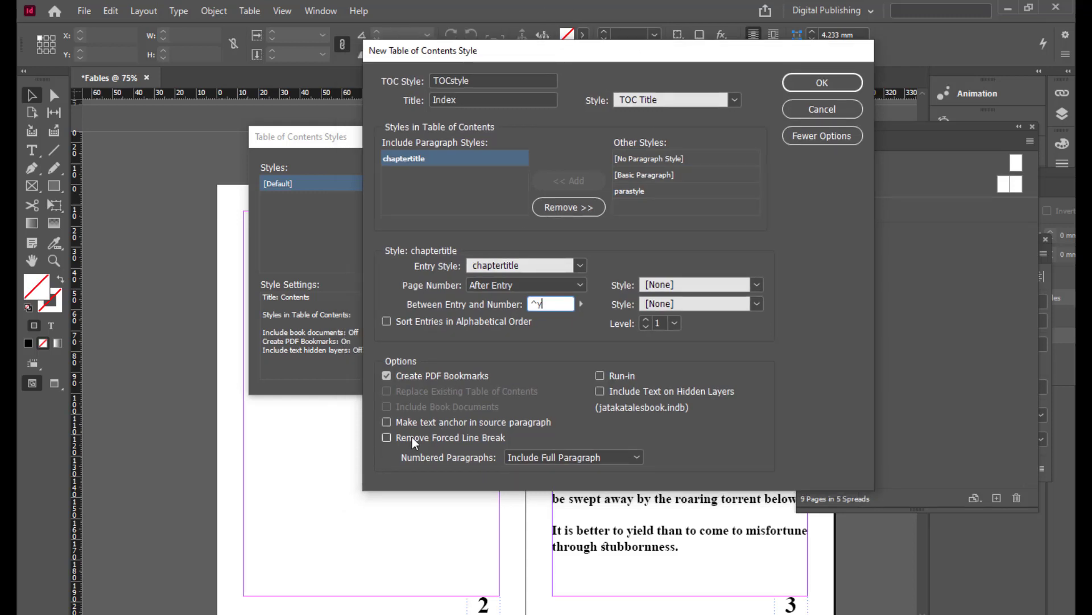
{"action": "left_click", "coordinate": [386, 422]}
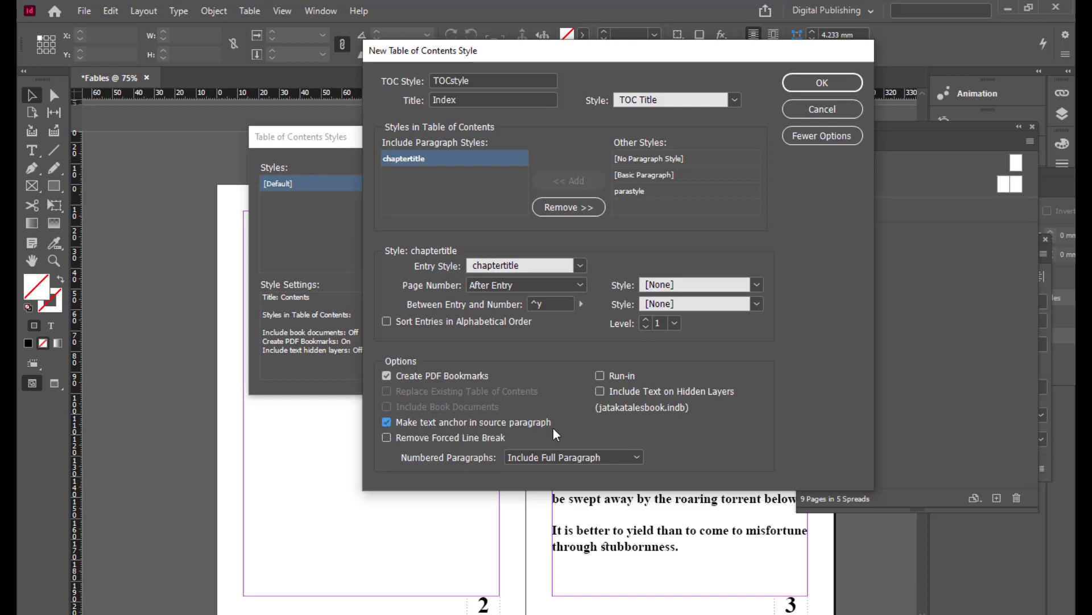
{"action": "left_click_drag", "start_coordinate": [637, 54], "coordinate": [614, 57]}
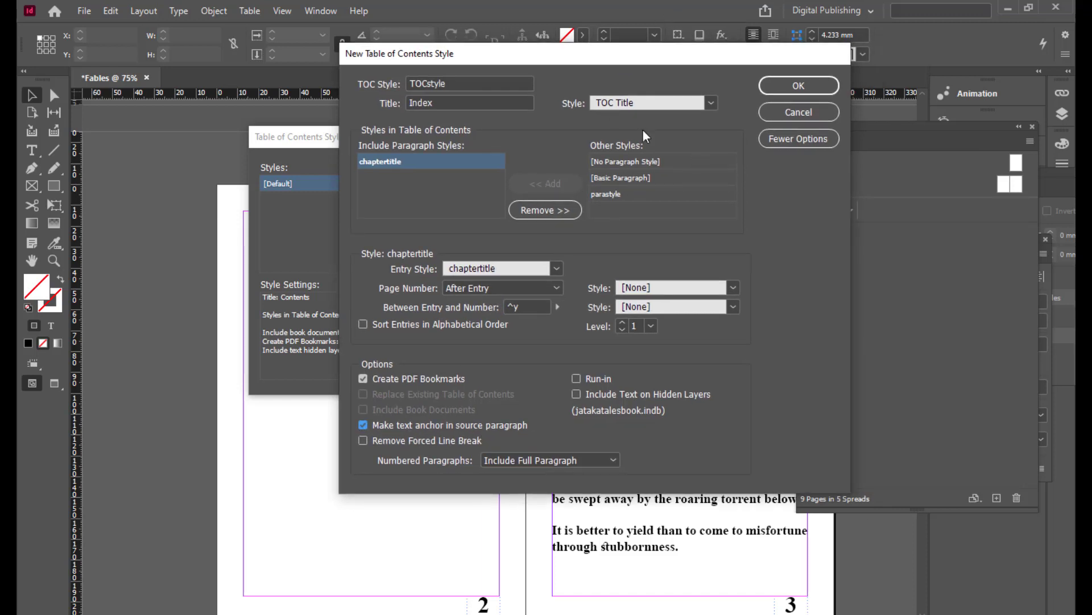
{"action": "left_click", "coordinate": [794, 88]}
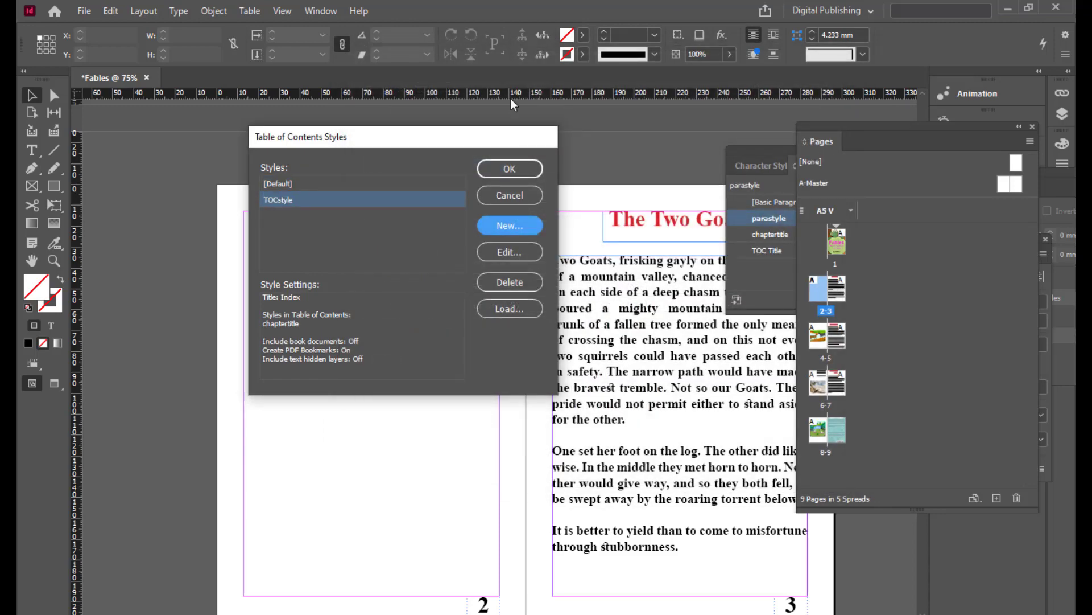
{"action": "left_click_drag", "start_coordinate": [350, 142], "coordinate": [464, 140]}
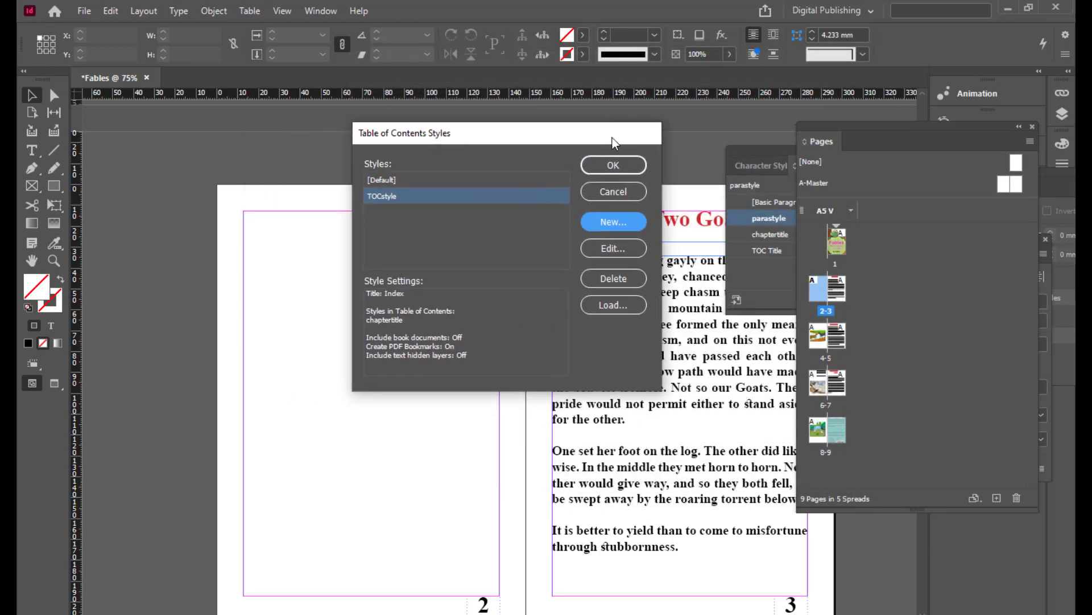
{"action": "left_click", "coordinate": [626, 160]}
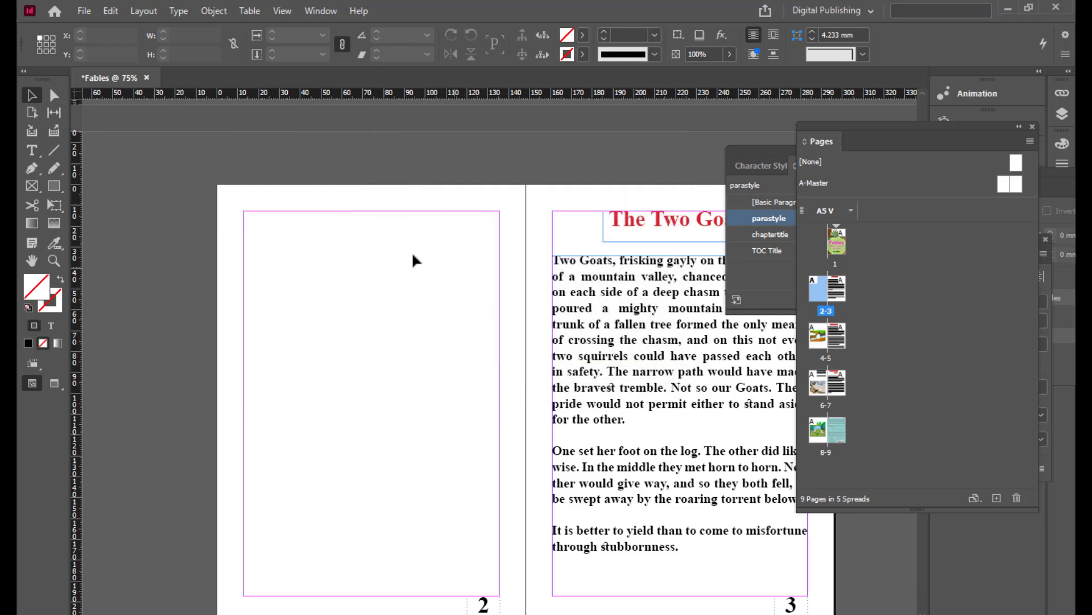
- Generate the table of contents with TOCstyle and place it on page 2 in a frame about 116.5 mm by 109.5 mm
{"action": "left_click", "coordinate": [142, 12]}
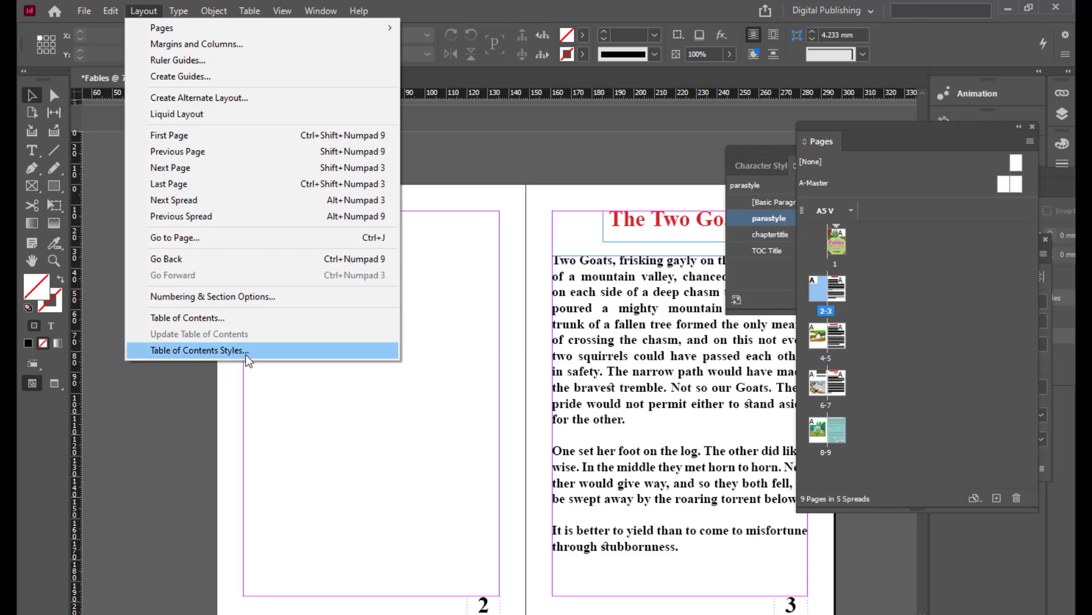
{"action": "left_click", "coordinate": [195, 320]}
{"action": "left_click_drag", "start_coordinate": [495, 45], "coordinate": [523, 49]}
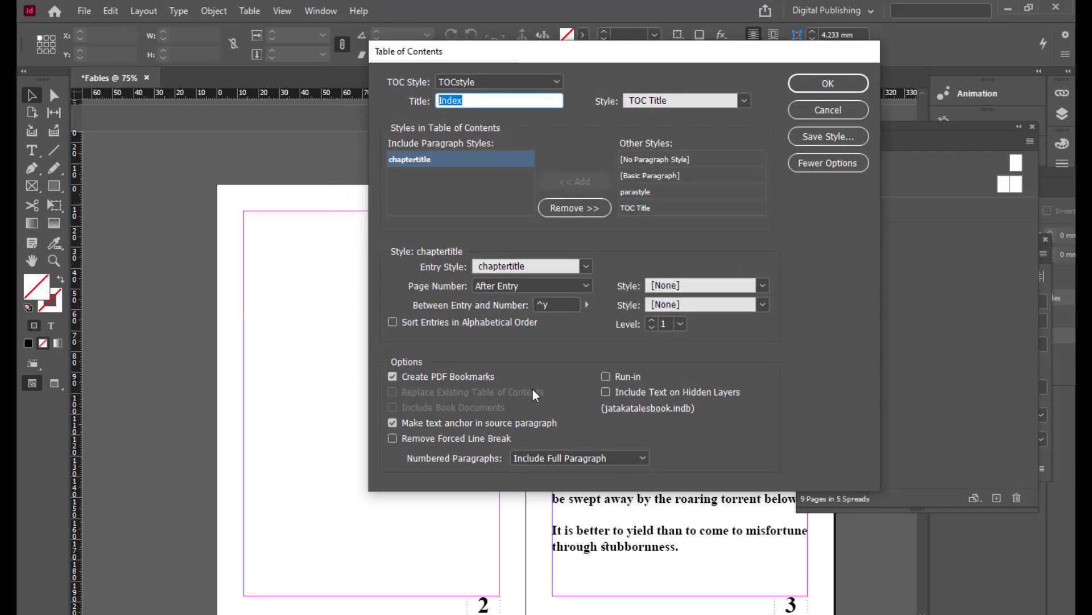
{"action": "left_click_drag", "start_coordinate": [580, 60], "coordinate": [520, 65]}
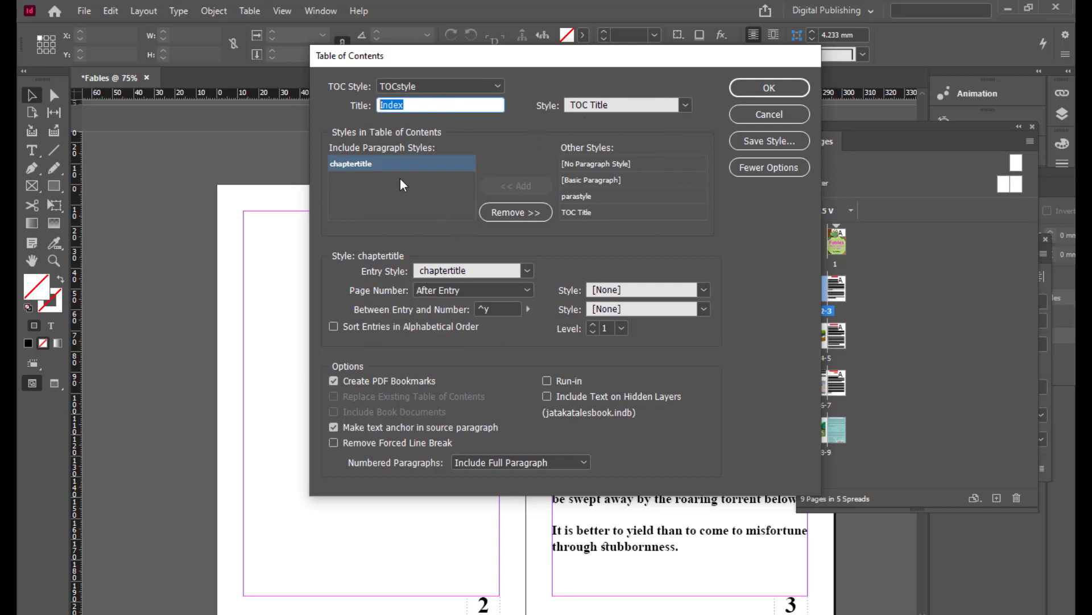
{"action": "left_click_drag", "start_coordinate": [532, 52], "coordinate": [550, 50]}
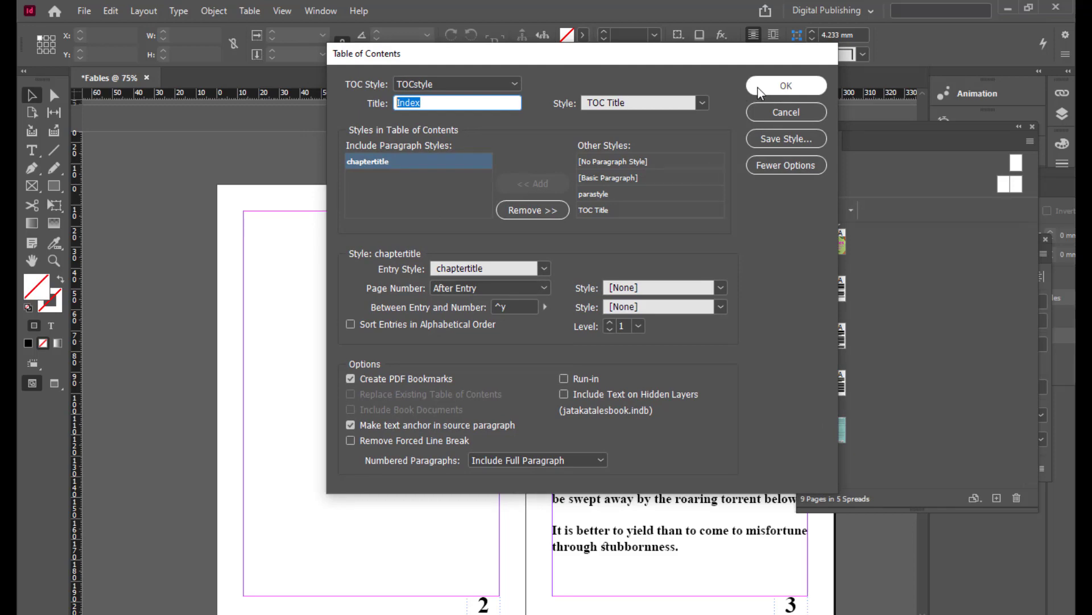
{"action": "left_click", "coordinate": [758, 88]}
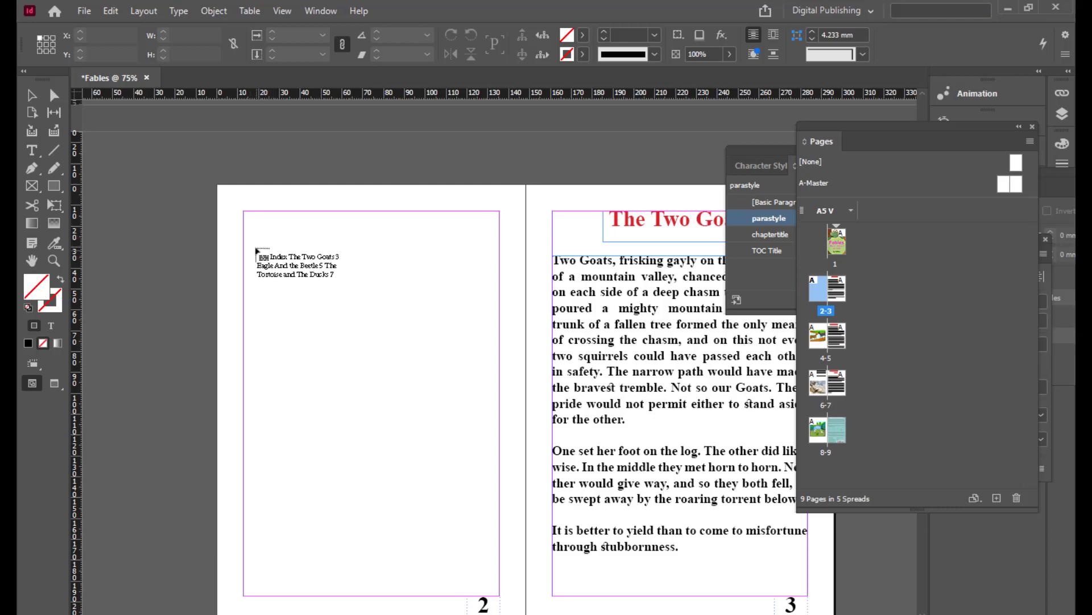
{"action": "left_click_drag", "start_coordinate": [251, 249], "coordinate": [493, 477]}
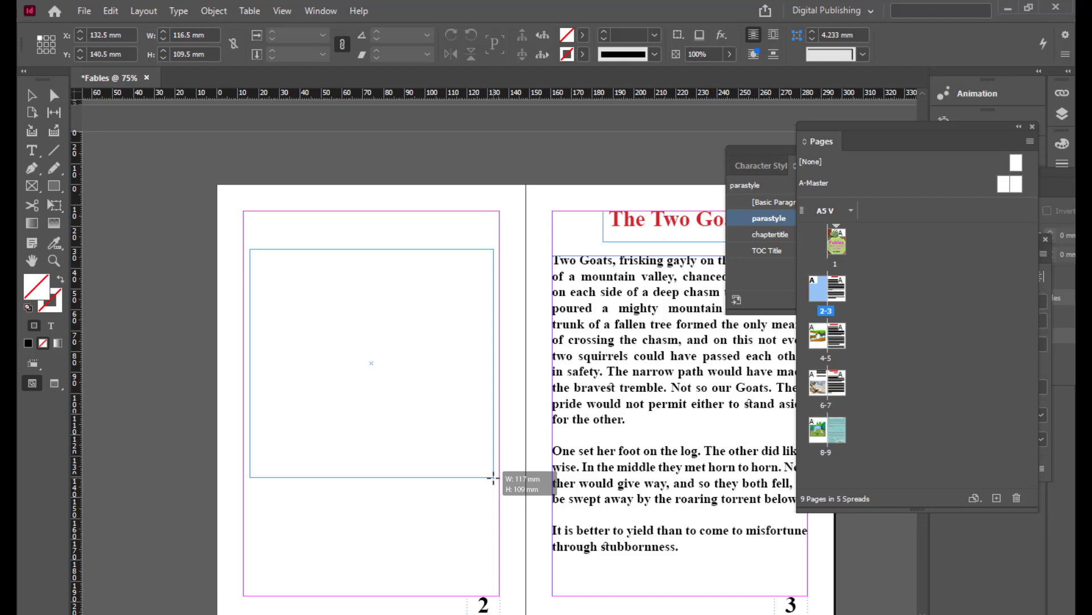
{"action": "left_click_drag", "start_coordinate": [493, 477], "coordinate": [493, 478]}
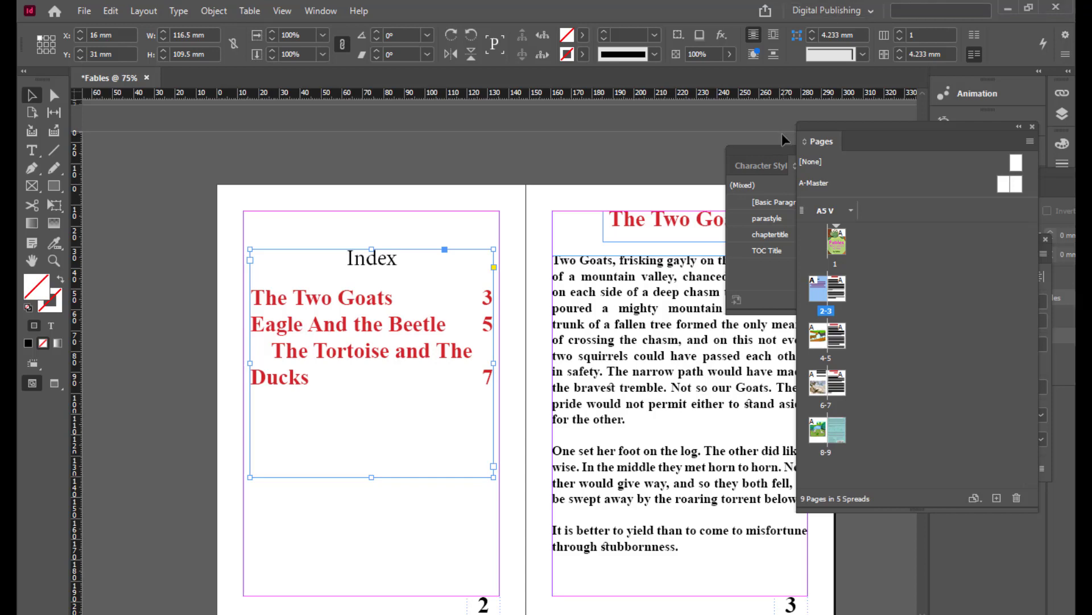
- Set the font size of the chaptertitle paragraph style to 18 pt and deselect the Index frame
{"action": "left_click_drag", "start_coordinate": [772, 147], "coordinate": [757, 151]}
{"action": "double_click", "coordinate": [785, 239]}
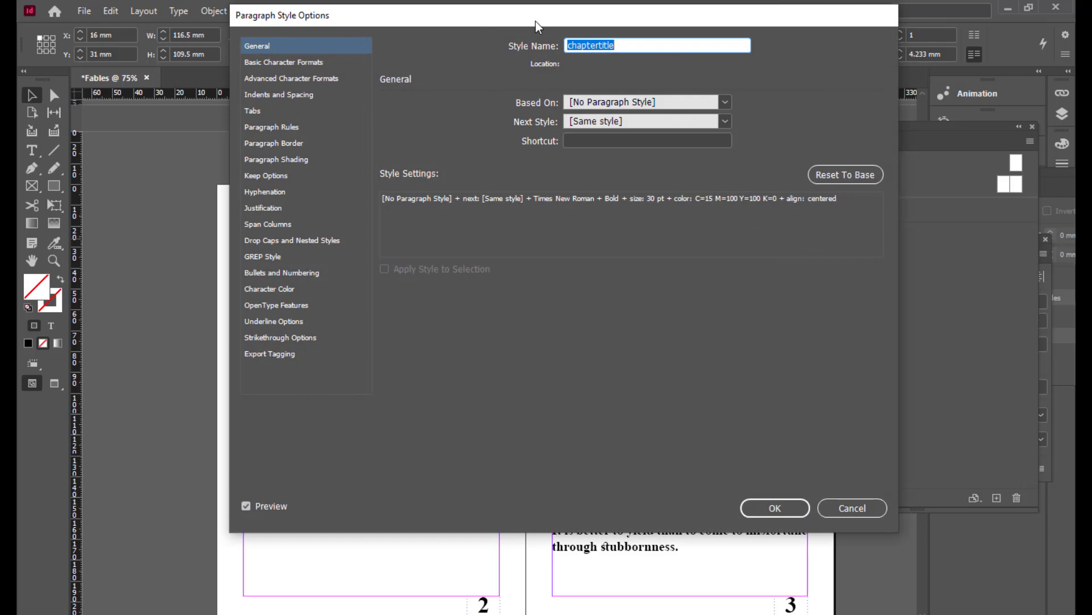
{"action": "left_click_drag", "start_coordinate": [535, 21], "coordinate": [856, 62]}
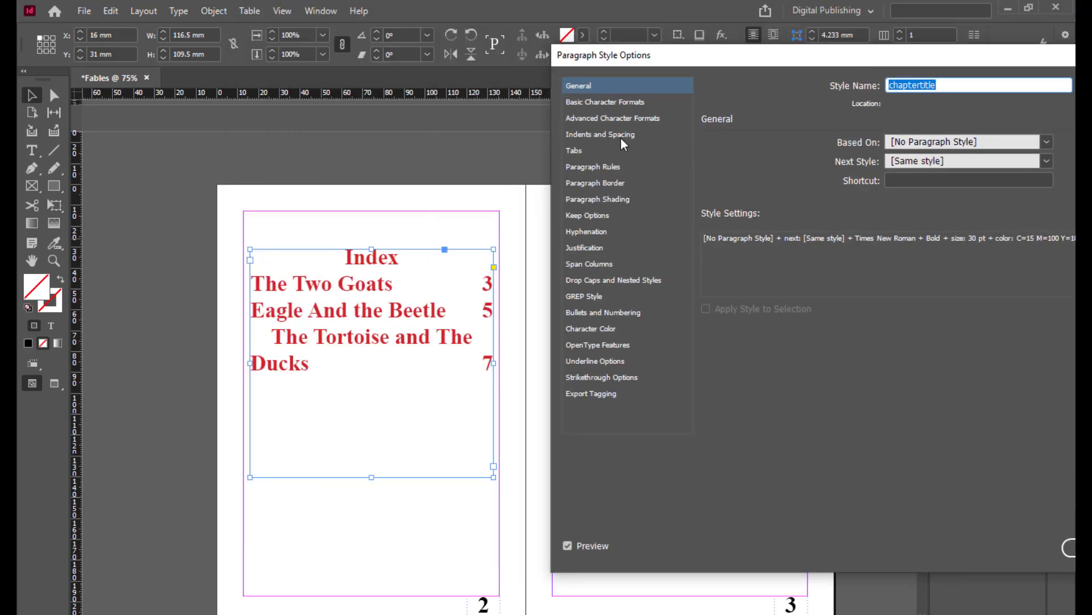
{"action": "left_click", "coordinate": [624, 101]}
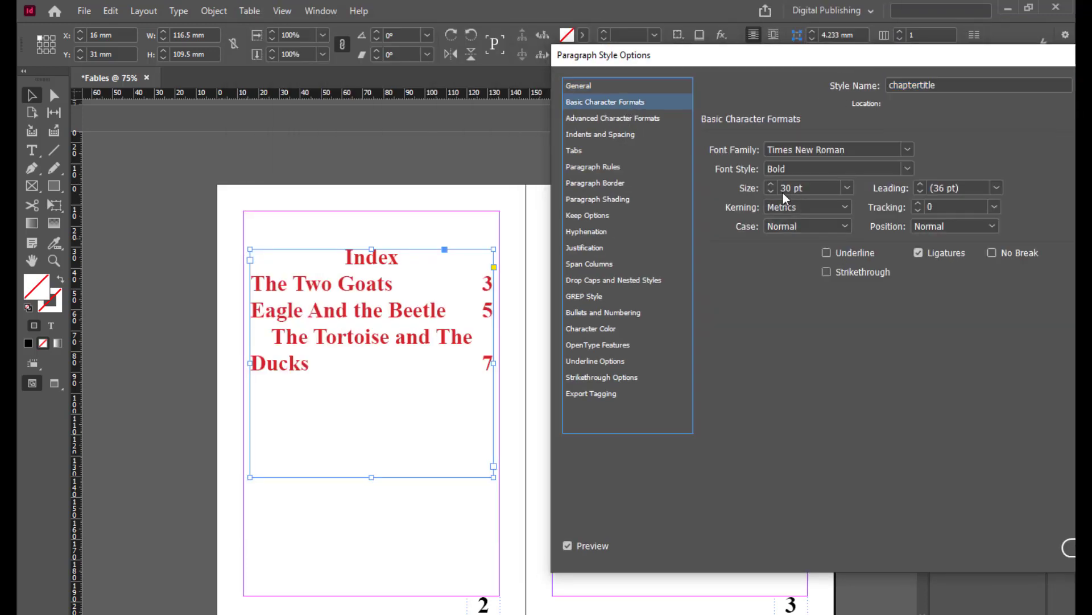
{"action": "left_click", "coordinate": [847, 189]}
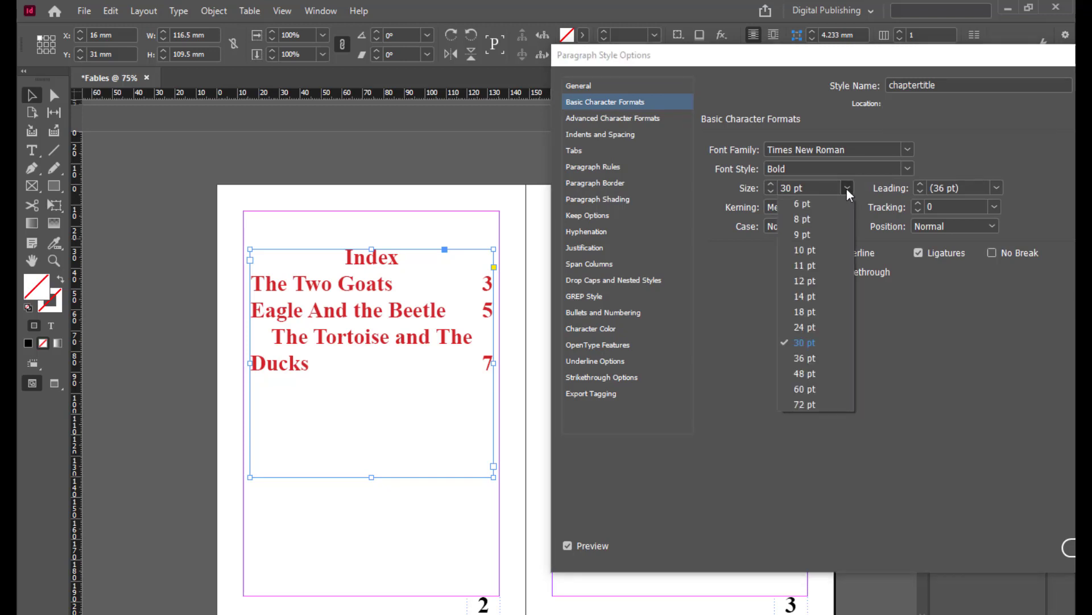
{"action": "left_click", "coordinate": [812, 309]}
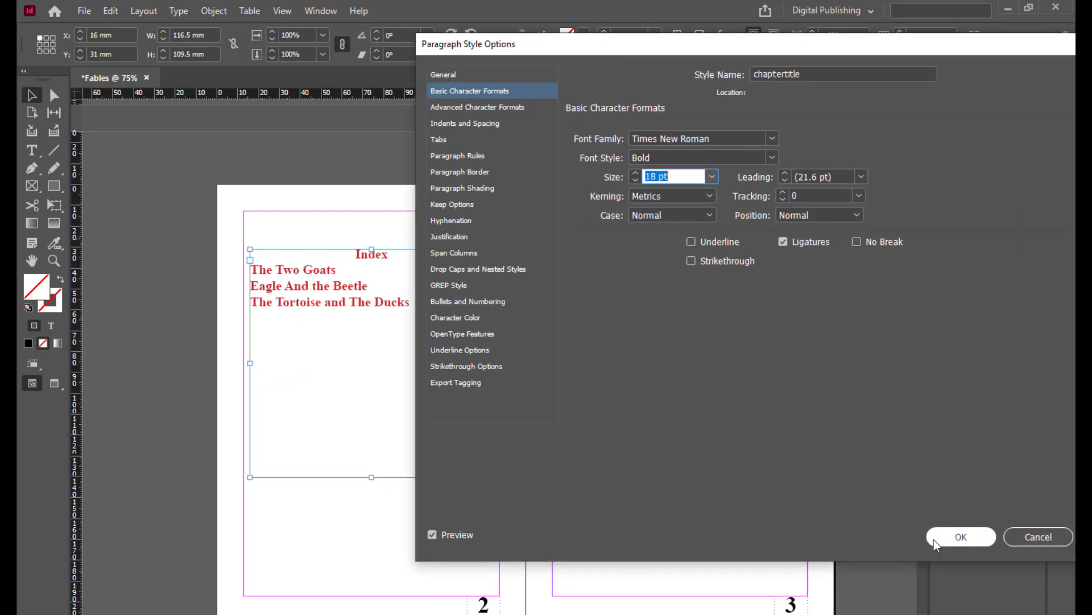
{"action": "left_click", "coordinate": [938, 538]}
{"action": "left_click", "coordinate": [527, 144]}
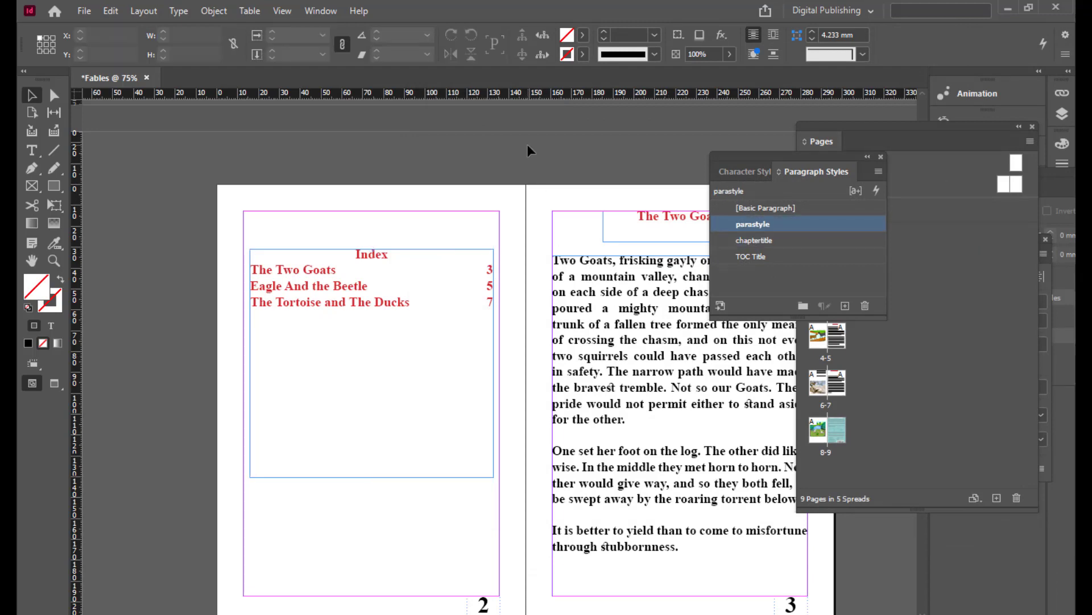
- Review the booklet's spreads from the front cover through the Index and stories to the back cover
{"action": "left_click_drag", "start_coordinate": [728, 154], "coordinate": [845, 162]}
{"action": "scroll", "coordinate": [609, 194], "scroll_direction": "down", "scroll_amount": 3}
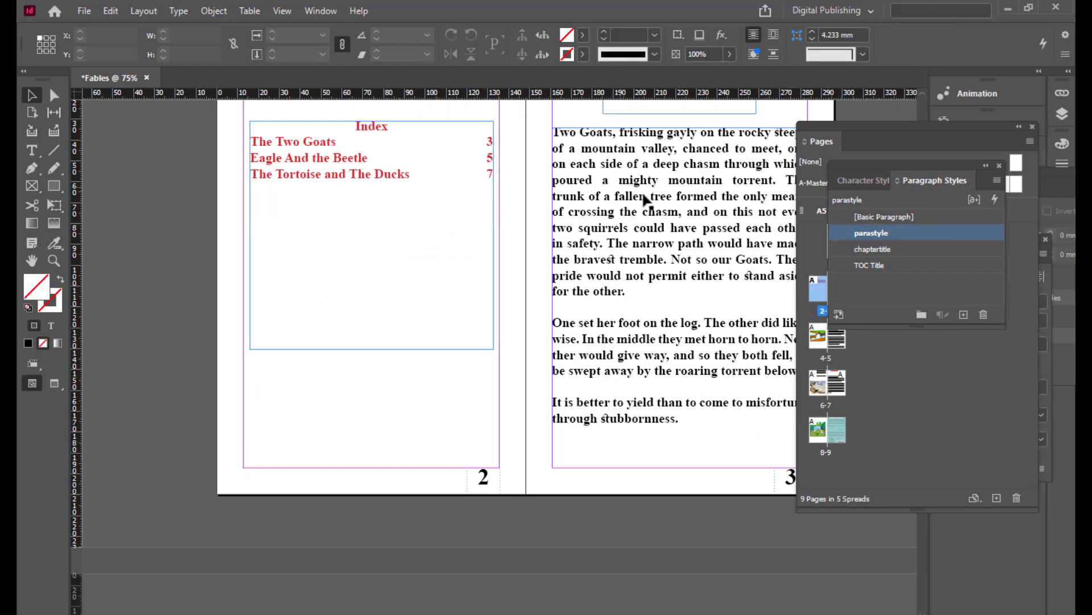
{"action": "scroll", "coordinate": [649, 204], "scroll_direction": "up", "scroll_amount": 5}
{"action": "scroll", "coordinate": [686, 221], "scroll_direction": "up", "scroll_amount": 4}
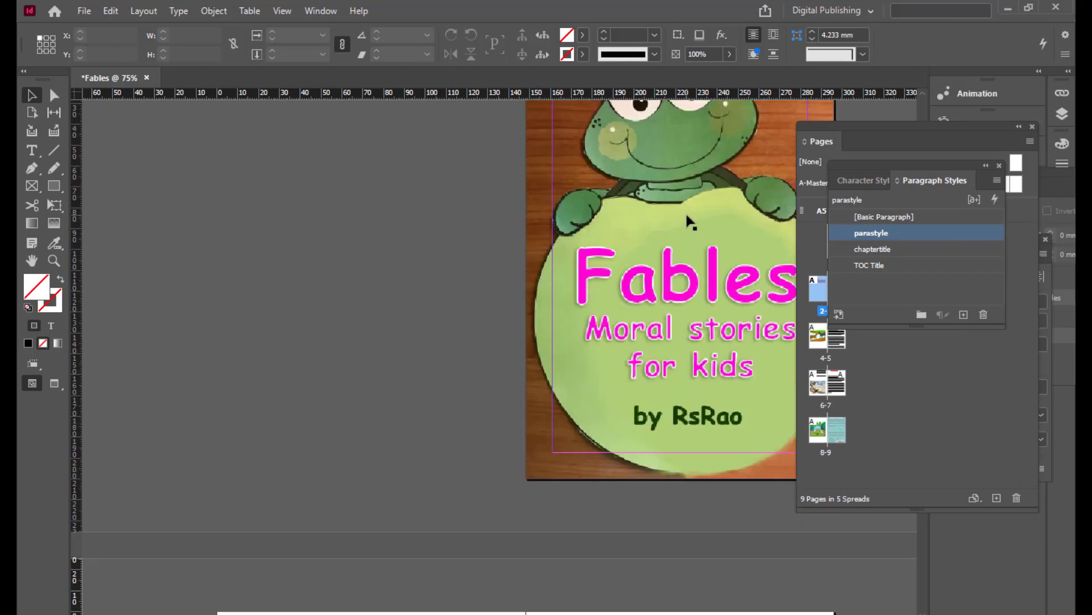
{"action": "scroll", "coordinate": [689, 220], "scroll_direction": "down", "scroll_amount": 6}
{"action": "scroll", "coordinate": [689, 220], "scroll_direction": "down", "scroll_amount": 20}
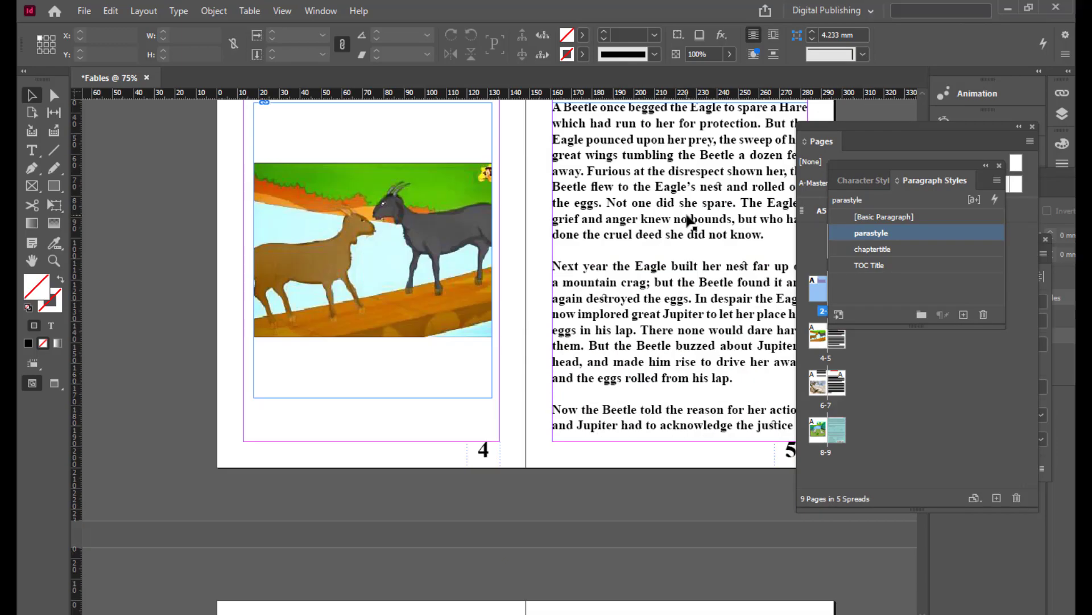
{"action": "scroll", "coordinate": [687, 219], "scroll_direction": "down", "scroll_amount": 10}
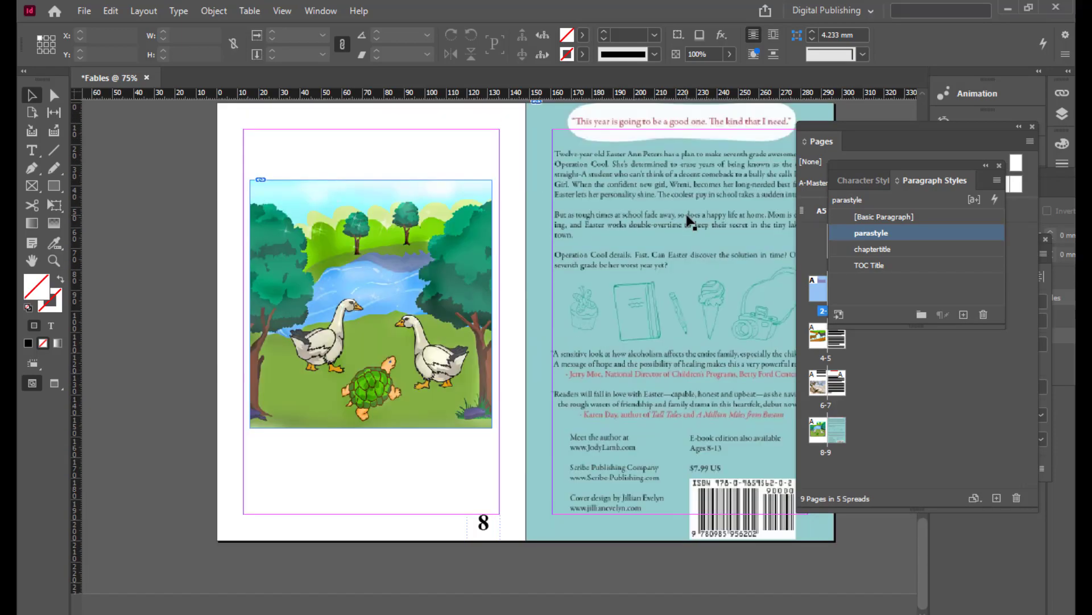
- Review the booklet's spreads from the back cover up to the front cover and back through the stories
{"action": "scroll", "coordinate": [689, 219], "scroll_direction": "up", "scroll_amount": 20}
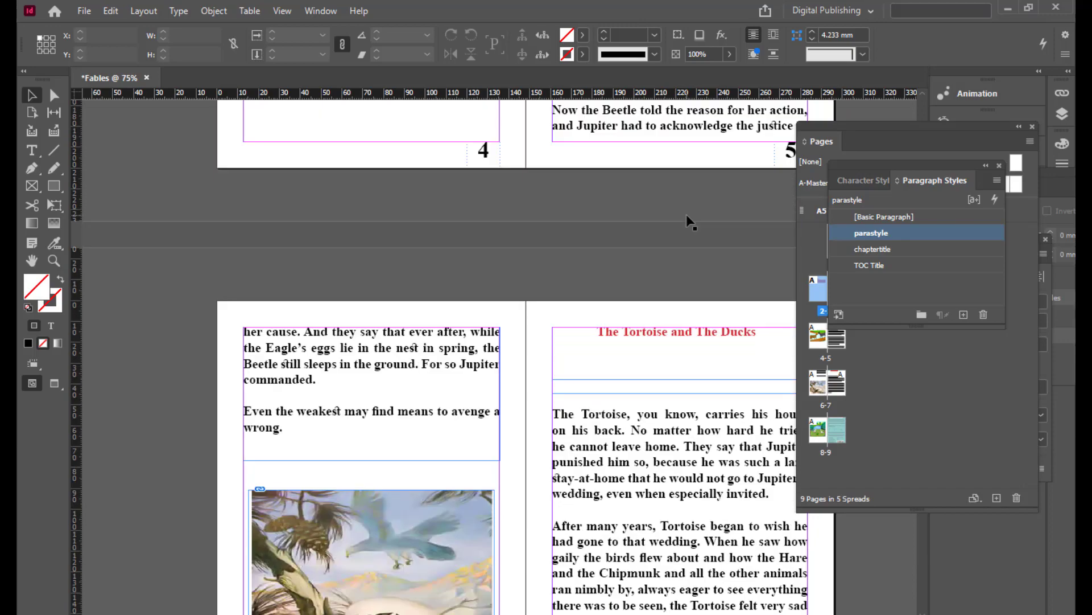
{"action": "scroll", "coordinate": [686, 214], "scroll_direction": "up", "scroll_amount": 10}
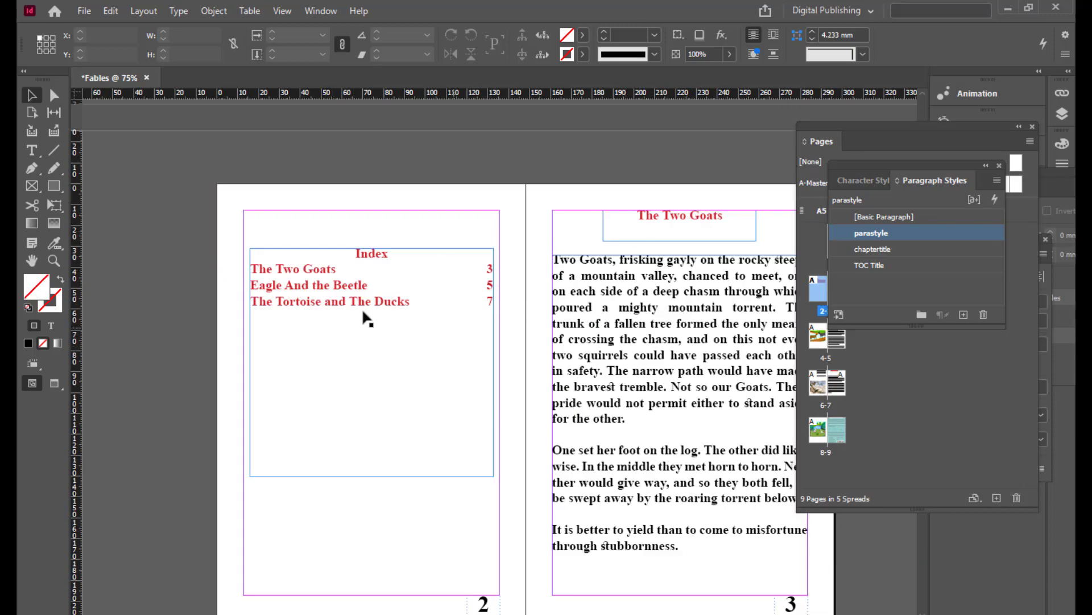
{"action": "scroll", "coordinate": [670, 334], "scroll_direction": "up", "scroll_amount": 3}
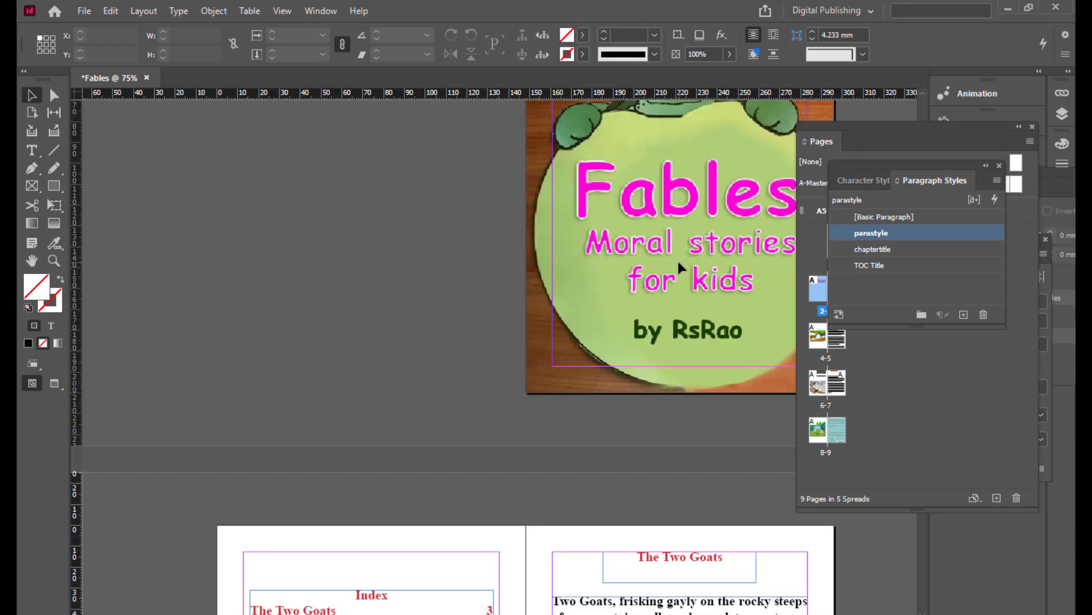
{"action": "scroll", "coordinate": [661, 270], "scroll_direction": "up", "scroll_amount": 5}
{"action": "scroll", "coordinate": [452, 220], "scroll_direction": "down", "scroll_amount": 5}
{"action": "scroll", "coordinate": [452, 217], "scroll_direction": "down", "scroll_amount": 5}
{"action": "scroll", "coordinate": [452, 216], "scroll_direction": "down", "scroll_amount": 15}
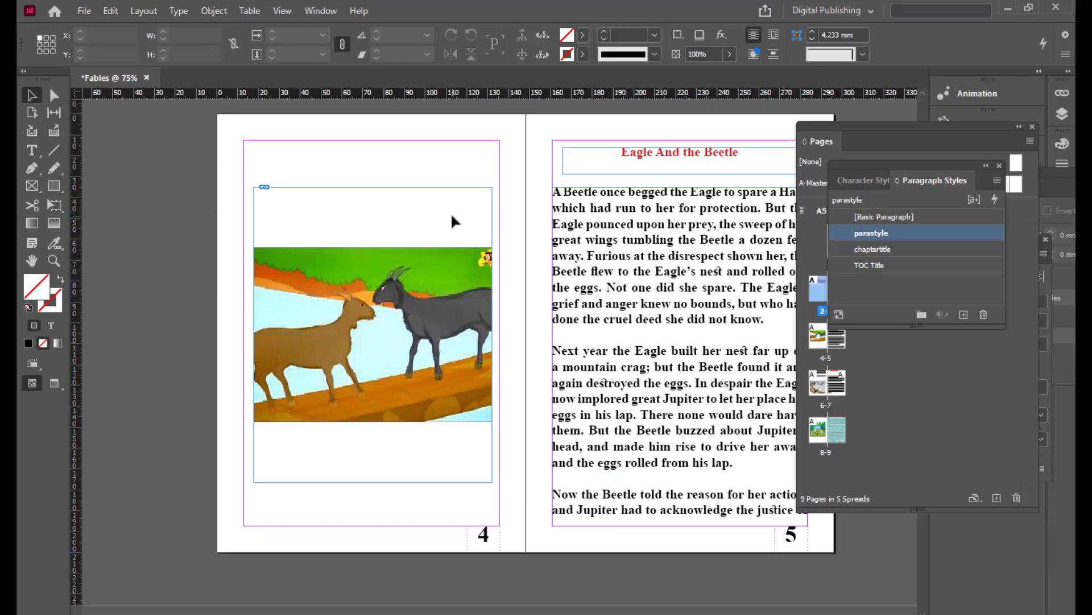
{"action": "scroll", "coordinate": [452, 214], "scroll_direction": "down", "scroll_amount": 5}
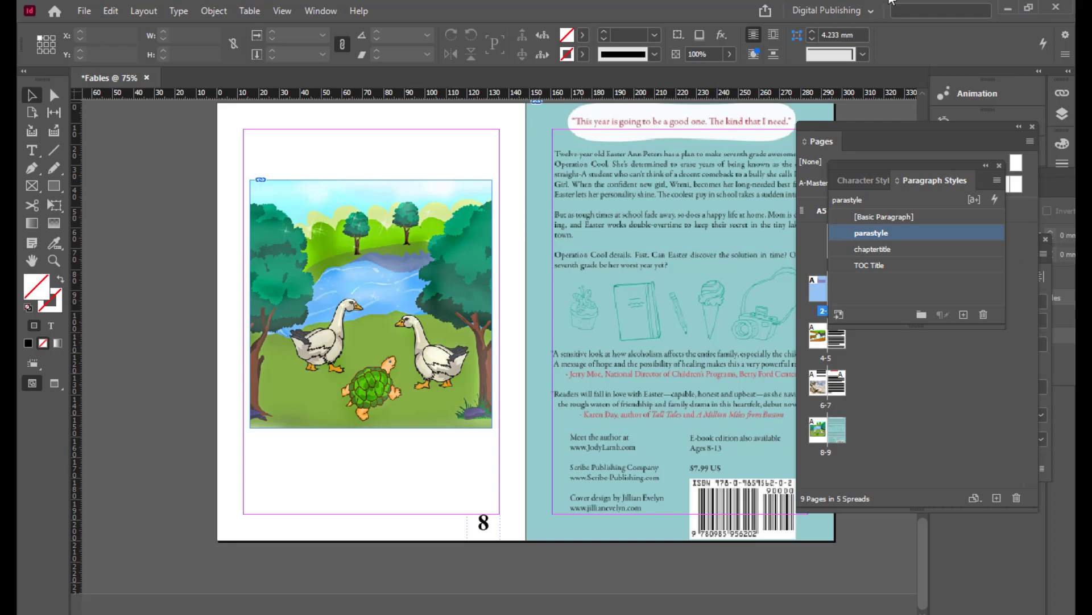
- Move the floating Paragraph Styles and Pages panels clear of the spreads and bring the Index spread on pages 2-3 into view
{"action": "left_click_drag", "start_coordinate": [898, 164], "coordinate": [961, 164]}
{"action": "left_click_drag", "start_coordinate": [835, 124], "coordinate": [901, 125]}
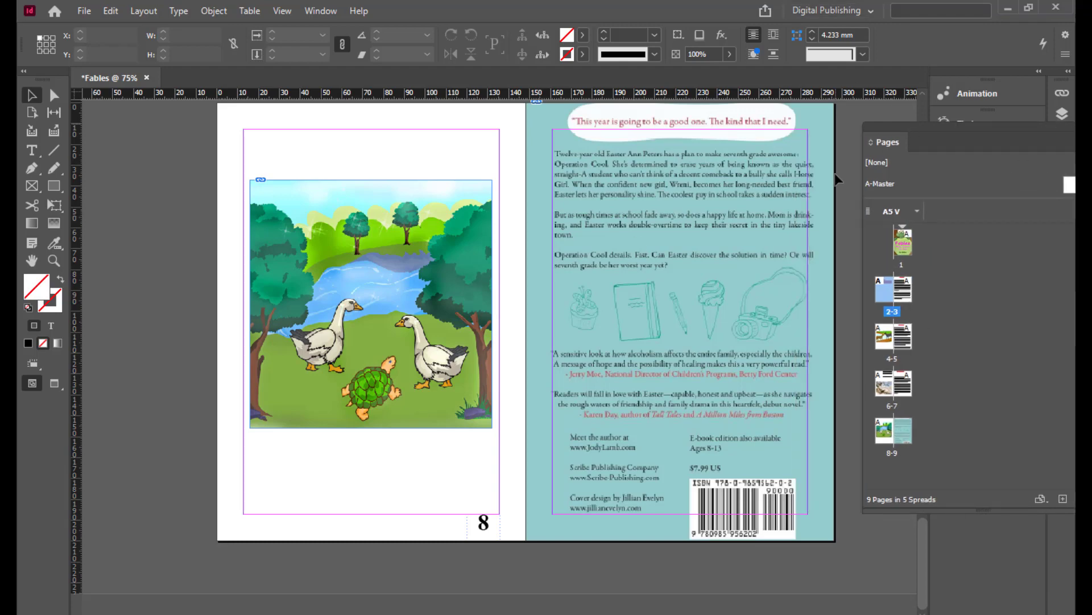
{"action": "scroll", "coordinate": [644, 268], "scroll_direction": "up", "scroll_amount": 6}
{"action": "scroll", "coordinate": [645, 272], "scroll_direction": "up", "scroll_amount": 12}
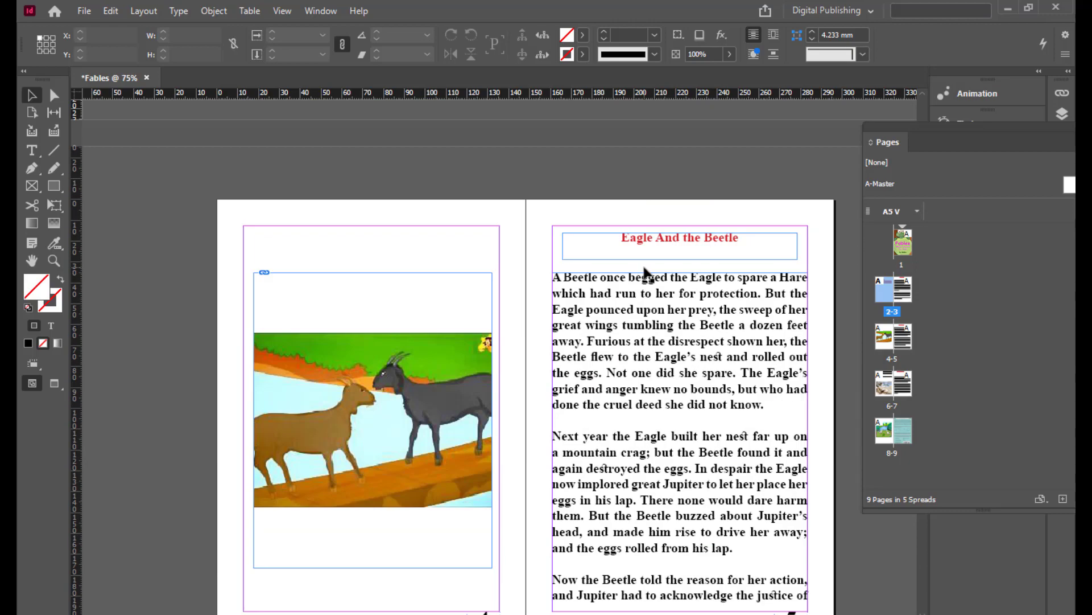
{"action": "scroll", "coordinate": [644, 267], "scroll_direction": "up", "scroll_amount": 12}
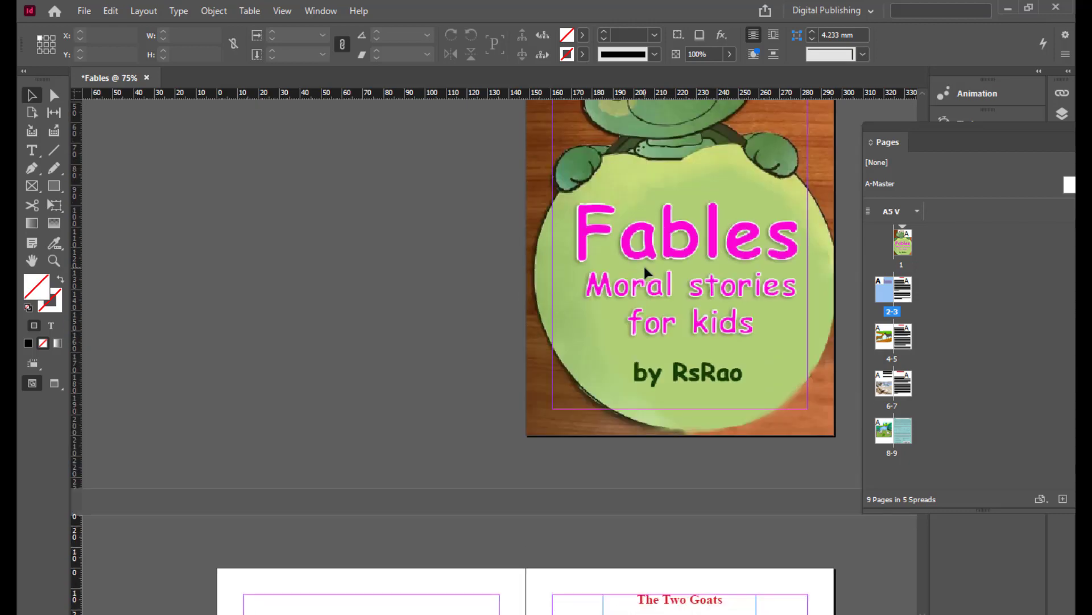
{"action": "scroll", "coordinate": [644, 267], "scroll_direction": "down", "scroll_amount": 10}
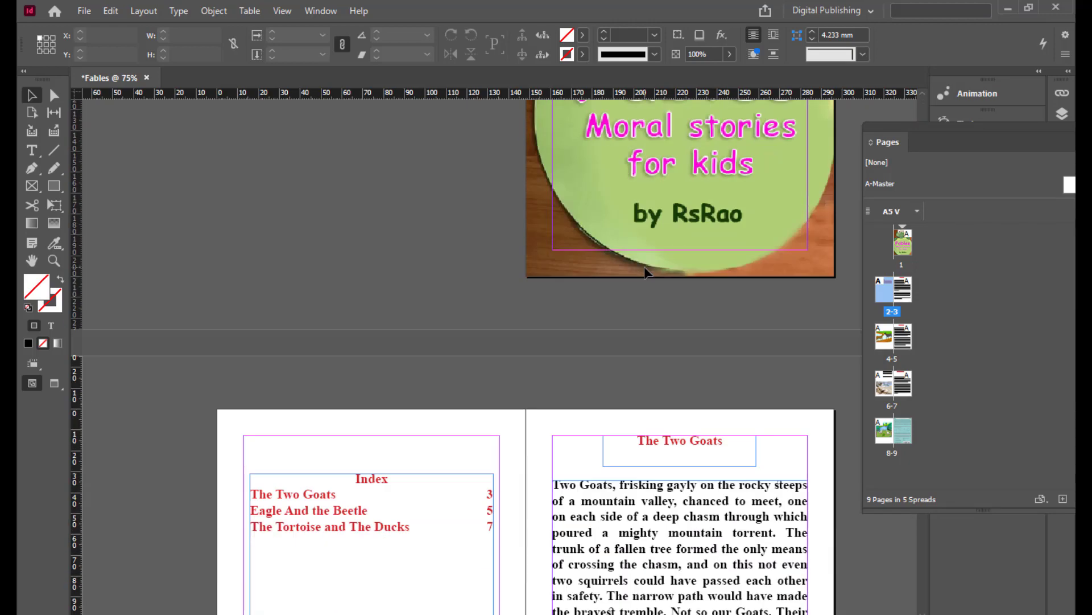
{"action": "scroll", "coordinate": [645, 271], "scroll_direction": "down", "scroll_amount": 3}
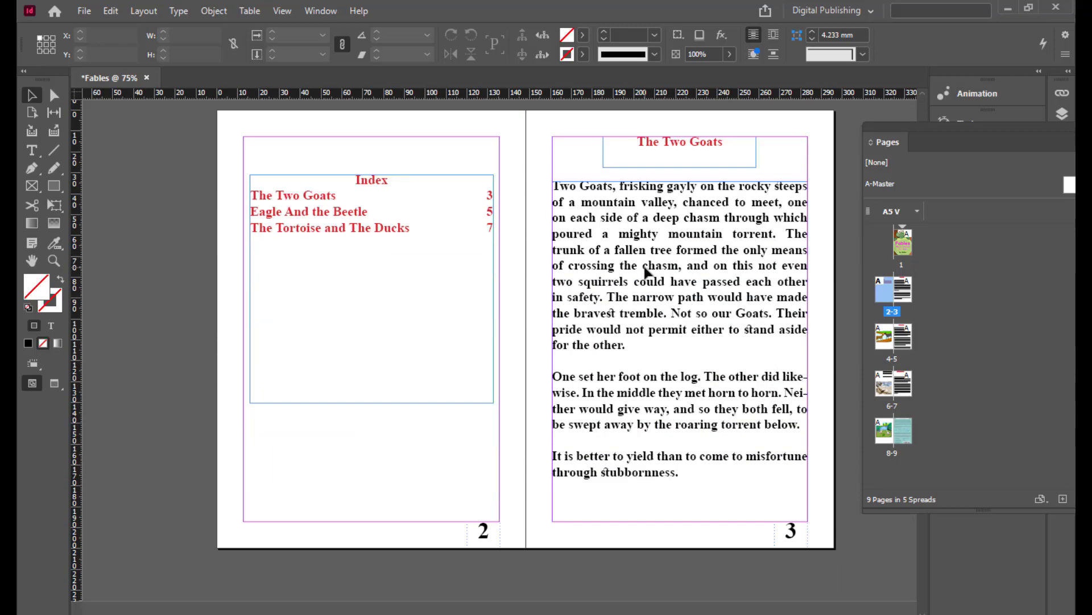
- Start exporting the booklet and choose the MoralStoriesapp folder on the Desktop as the destination
{"action": "left_click", "coordinate": [84, 9]}
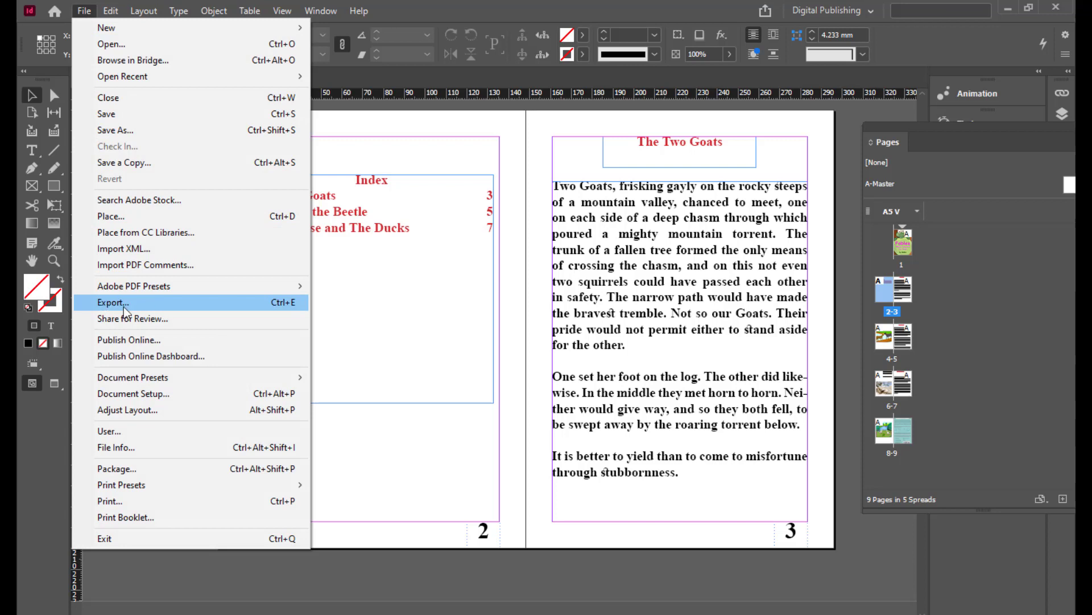
{"action": "left_click", "coordinate": [177, 302]}
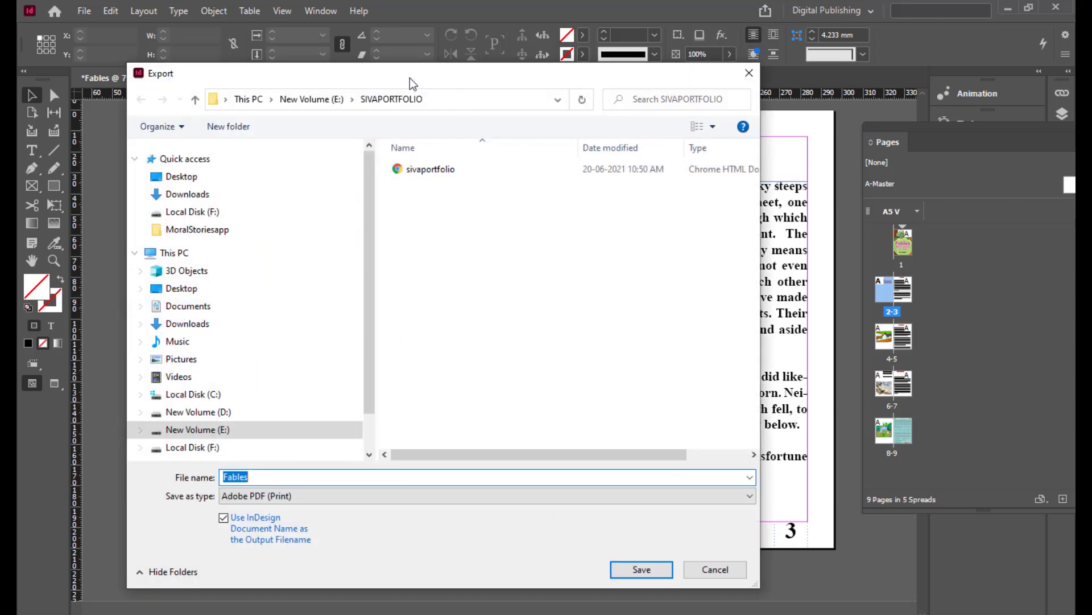
{"action": "left_click_drag", "start_coordinate": [413, 83], "coordinate": [439, 52]}
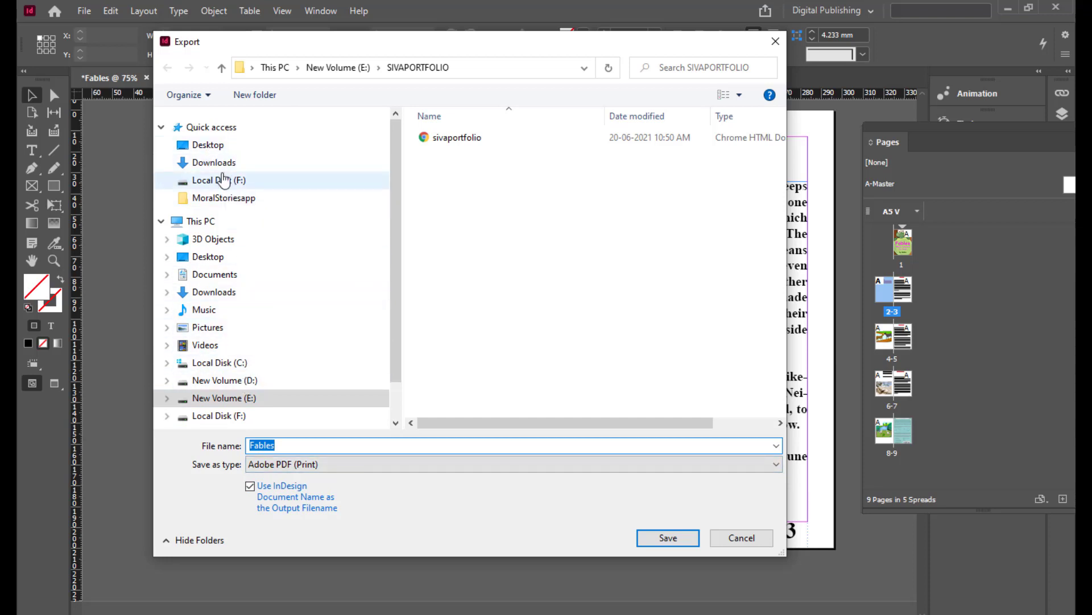
{"action": "left_click", "coordinate": [208, 145]}
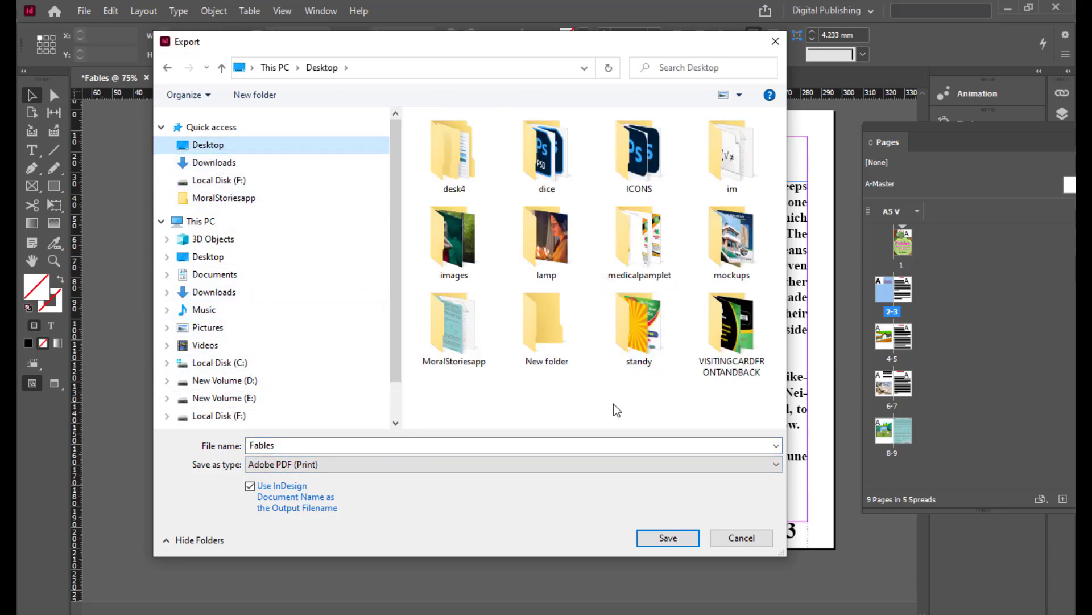
{"action": "double_click", "coordinate": [465, 328]}
{"action": "left_click_drag", "start_coordinate": [388, 49], "coordinate": [402, 41]}
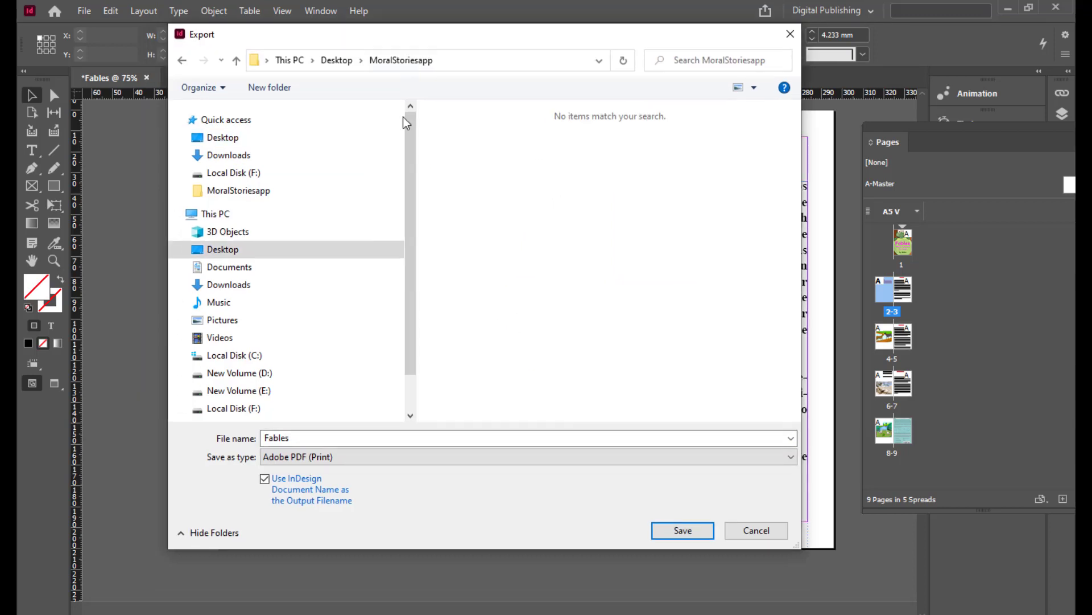
- Set the export file format to EPUB (Fixed Layout)
{"action": "left_click", "coordinate": [315, 458]}
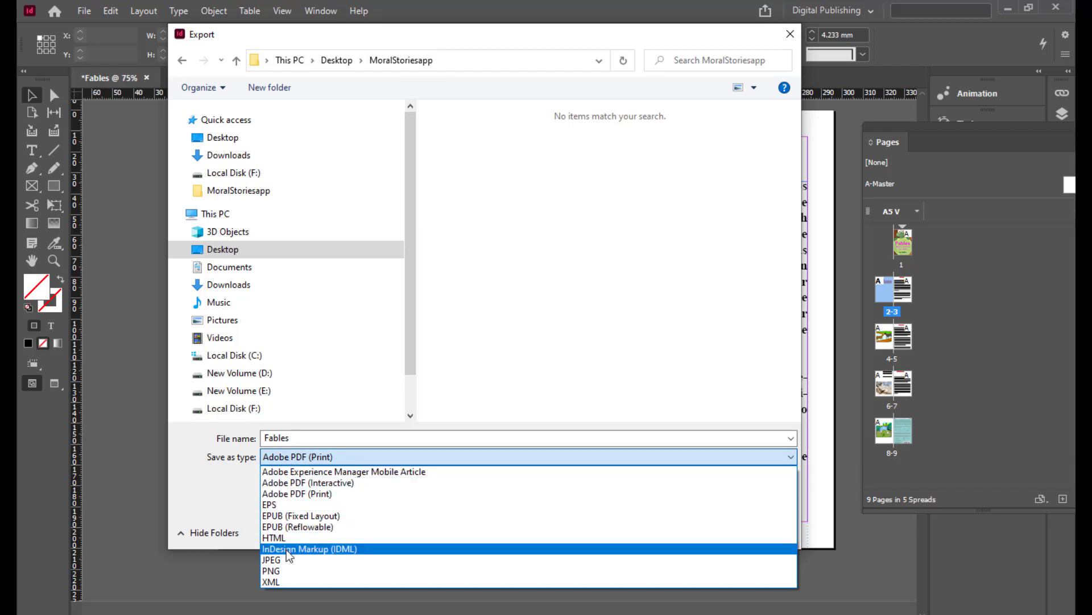
{"action": "left_click", "coordinate": [292, 517]}
{"action": "left_click_drag", "start_coordinate": [461, 34], "coordinate": [442, 33]}
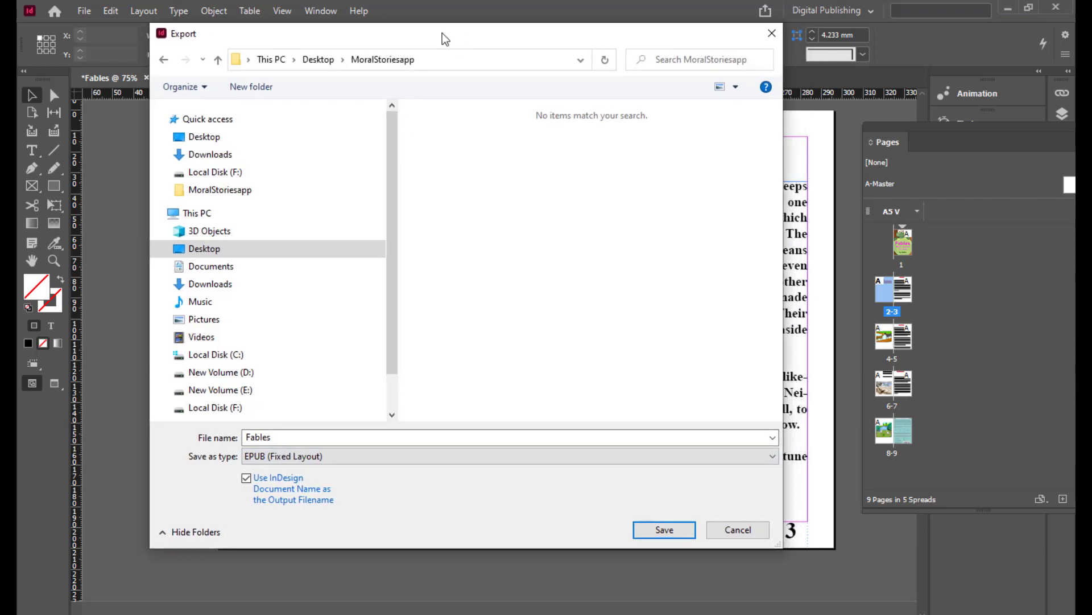
- Add Story to the Fables export file name and save to reach the fixed-layout EPUB export options
{"action": "double_click", "coordinate": [285, 437]}
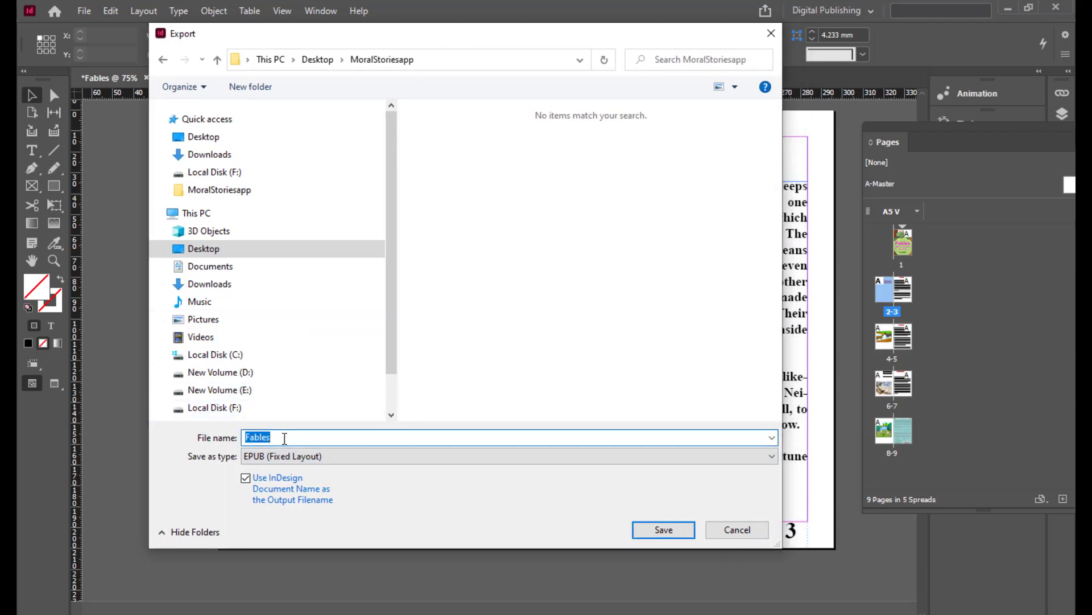
{"action": "left_click", "coordinate": [285, 437]}
{"action": "left_click_drag", "start_coordinate": [427, 36], "coordinate": [473, 37]}
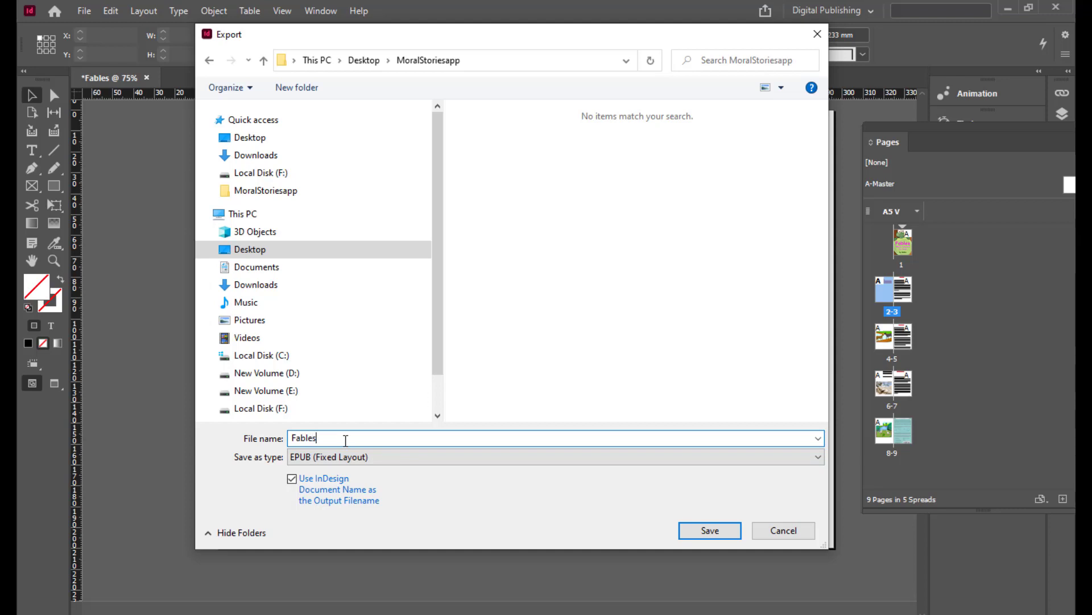
{"action": "key", "text": "Left"}
{"action": "key", "text": "Left"}
{"action": "key", "text": "Left"}
{"action": "type", "text": "Story"}
{"action": "left_click", "coordinate": [354, 438]}
{"action": "left_click", "coordinate": [710, 532]}
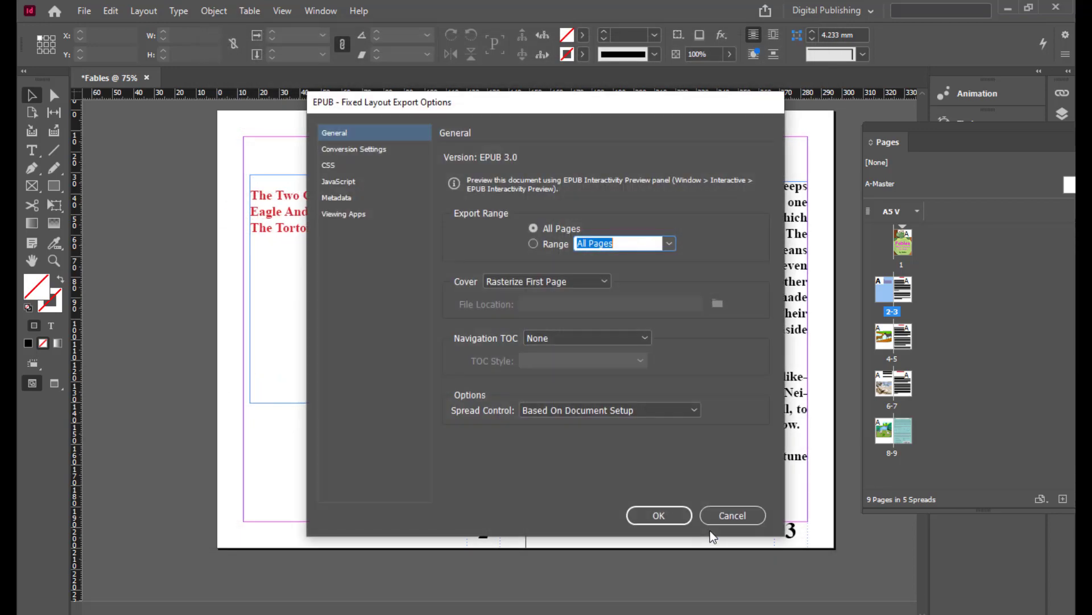
- Choose Rasterize First Page as the EPUB cover option
{"action": "left_click_drag", "start_coordinate": [535, 110], "coordinate": [478, 101]}
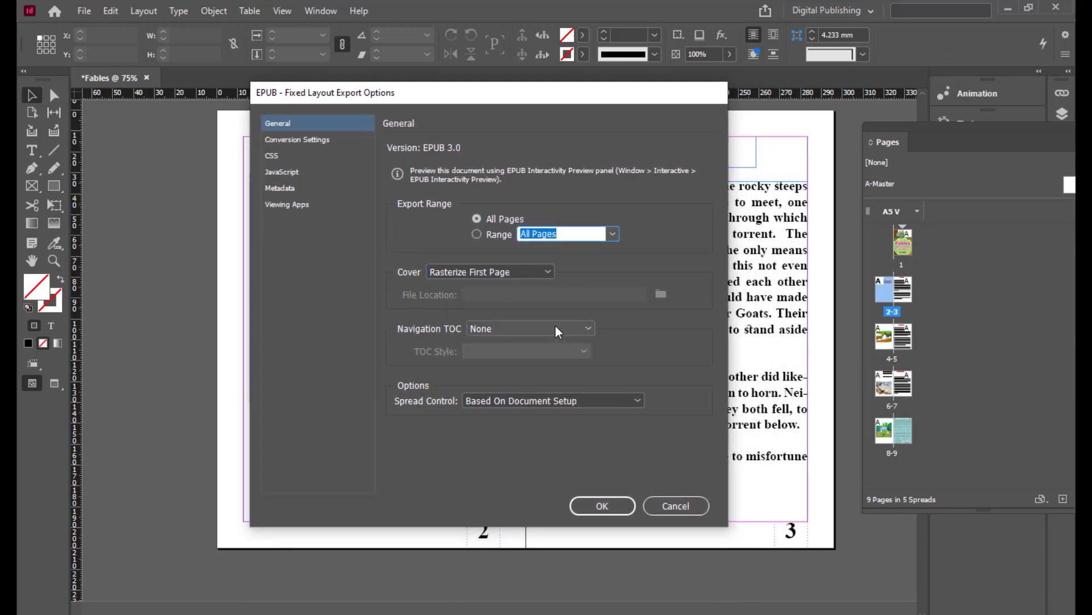
{"action": "left_click_drag", "start_coordinate": [460, 90], "coordinate": [482, 84]}
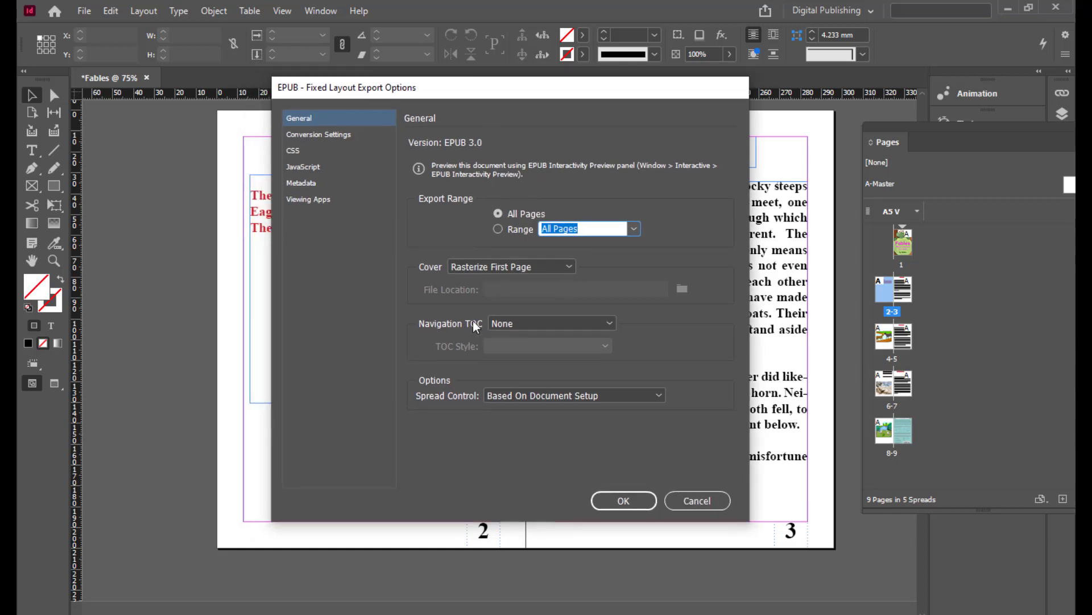
{"action": "left_click_drag", "start_coordinate": [389, 90], "coordinate": [373, 89]}
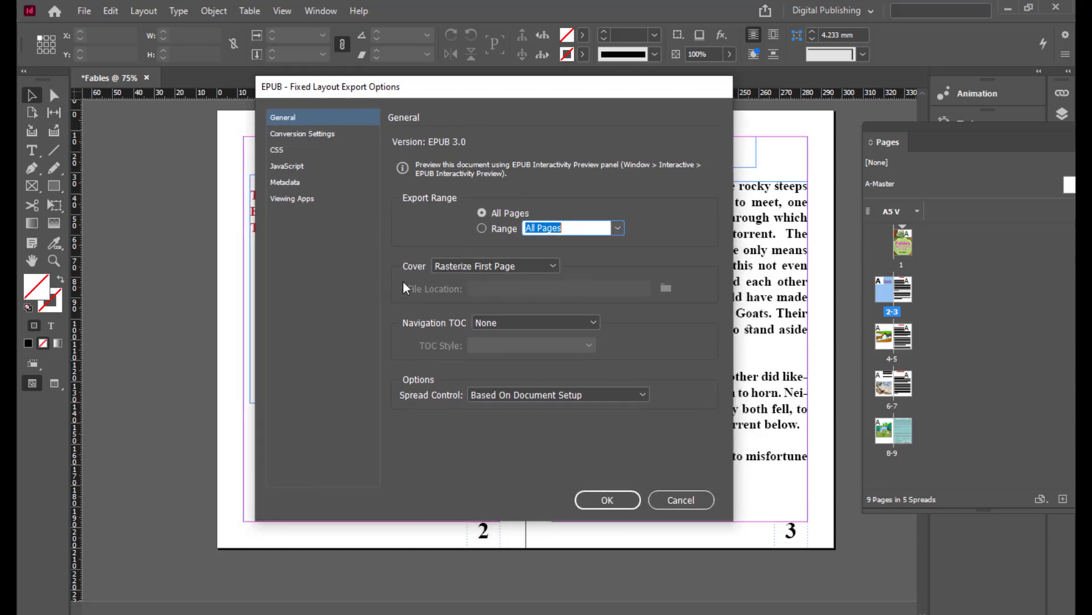
{"action": "left_click", "coordinate": [492, 266]}
{"action": "left_click", "coordinate": [493, 266]}
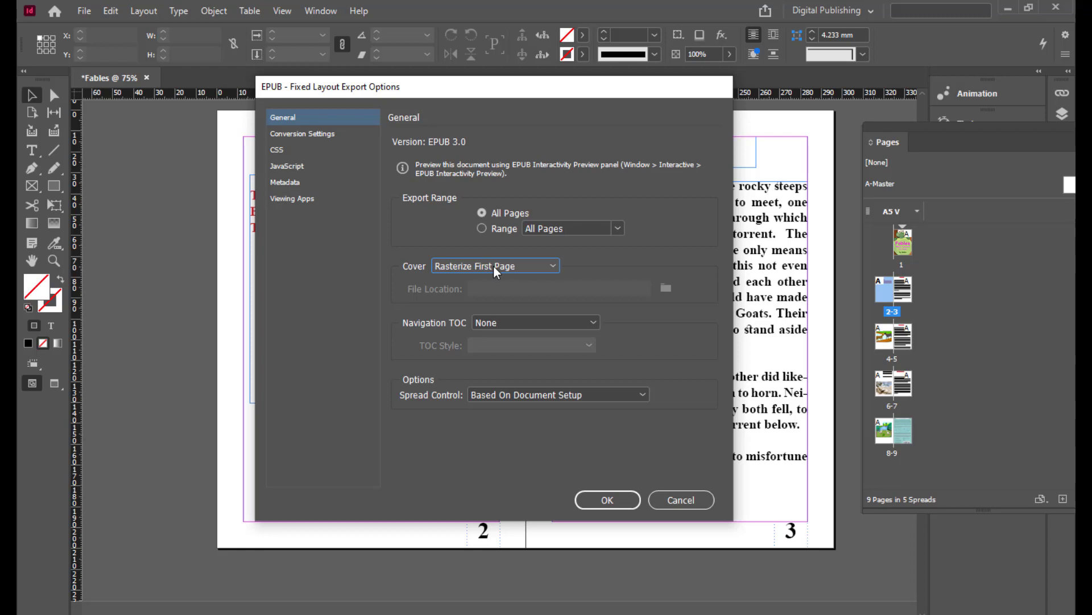
{"action": "left_click", "coordinate": [486, 269]}
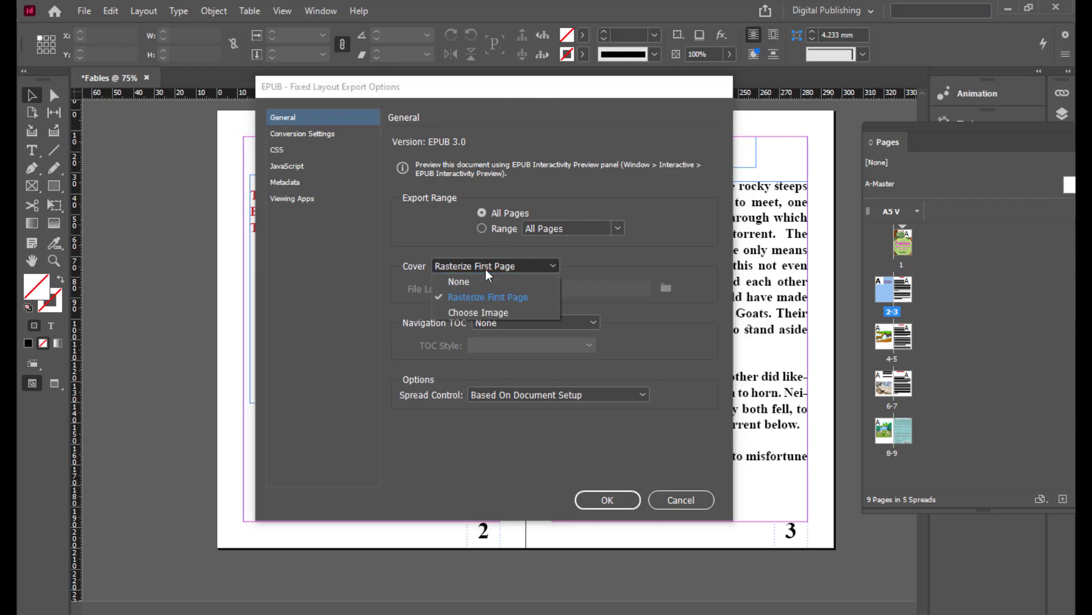
{"action": "left_click", "coordinate": [497, 299]}
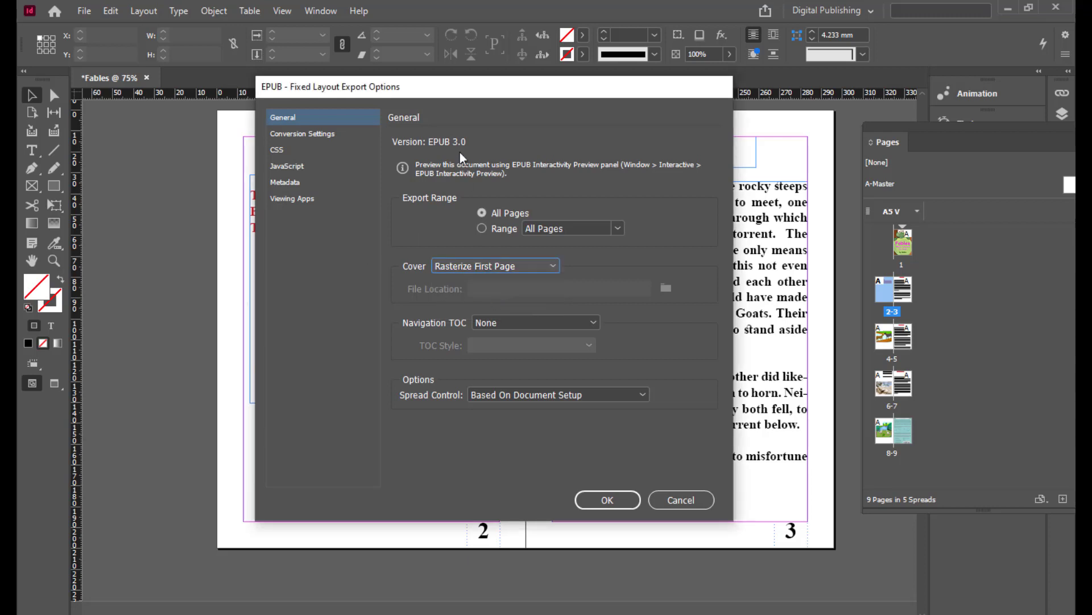
- Enter storyfables as the title in the EPUB metadata and fill in the creator's name
{"action": "left_click_drag", "start_coordinate": [442, 93], "coordinate": [472, 87]}
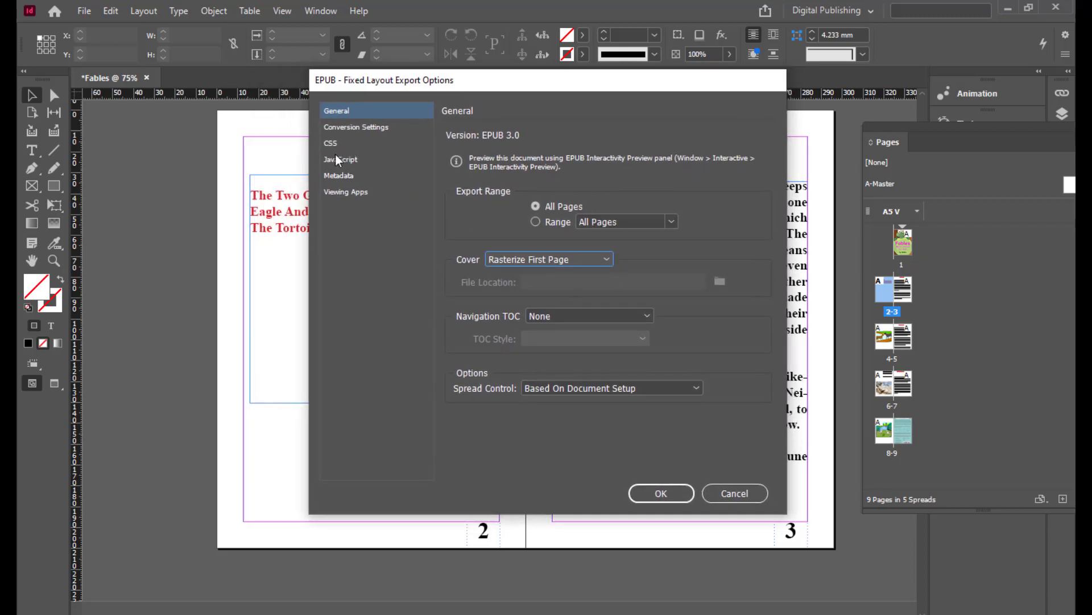
{"action": "left_click", "coordinate": [343, 191]}
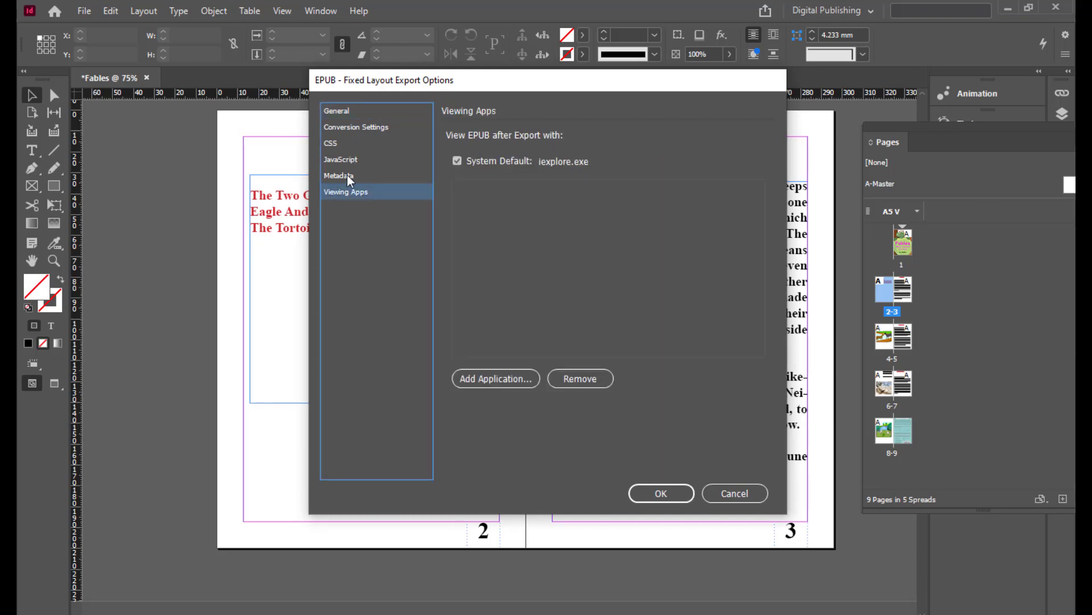
{"action": "left_click", "coordinate": [347, 177]}
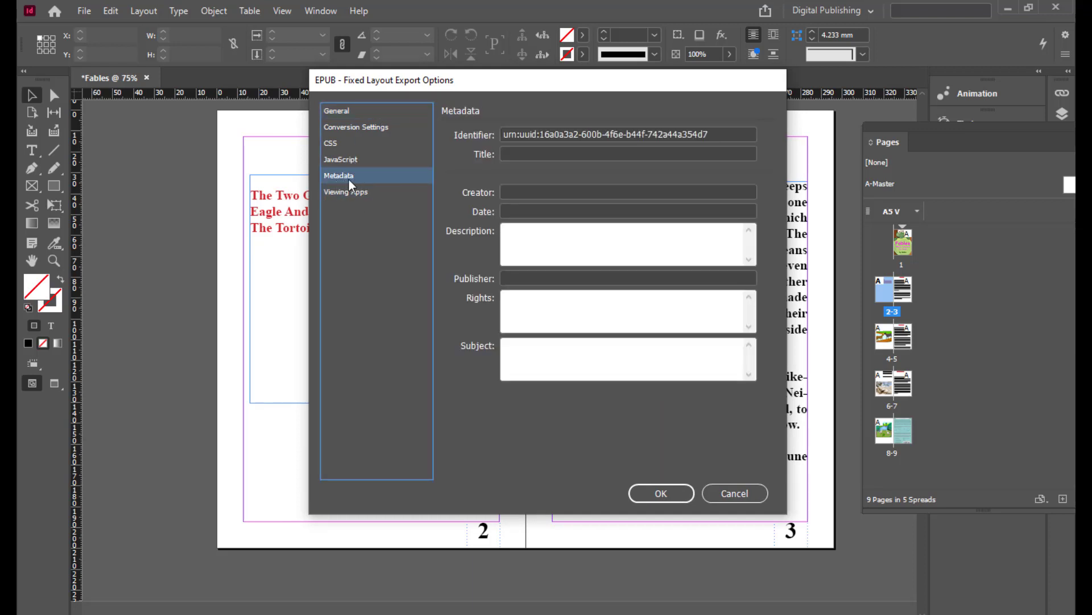
{"action": "left_click", "coordinate": [526, 154]}
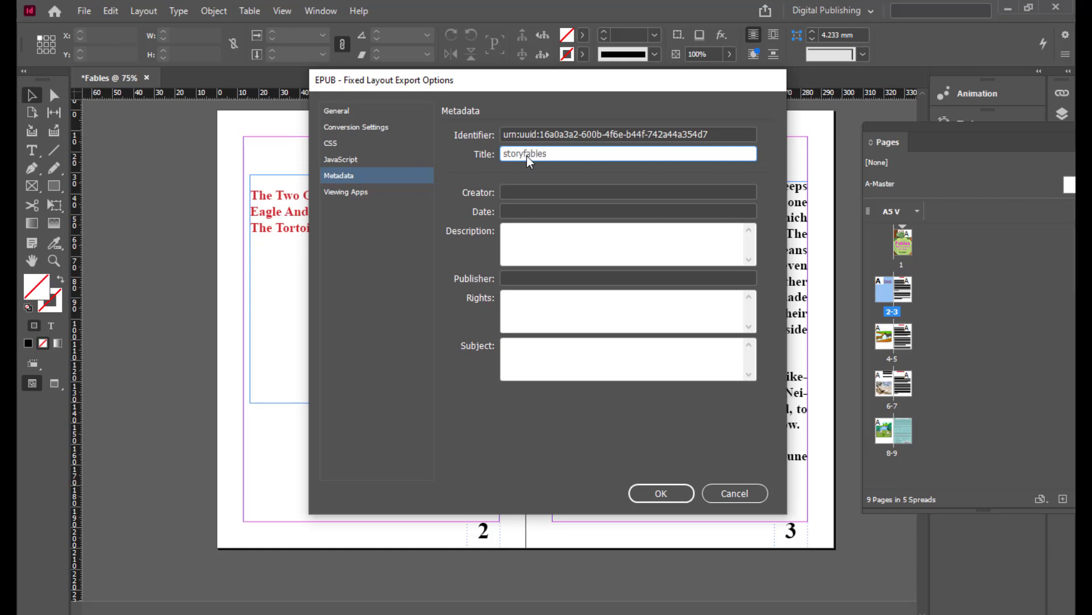
{"action": "left_click", "coordinate": [554, 193]}
{"action": "type", "text": "R"}
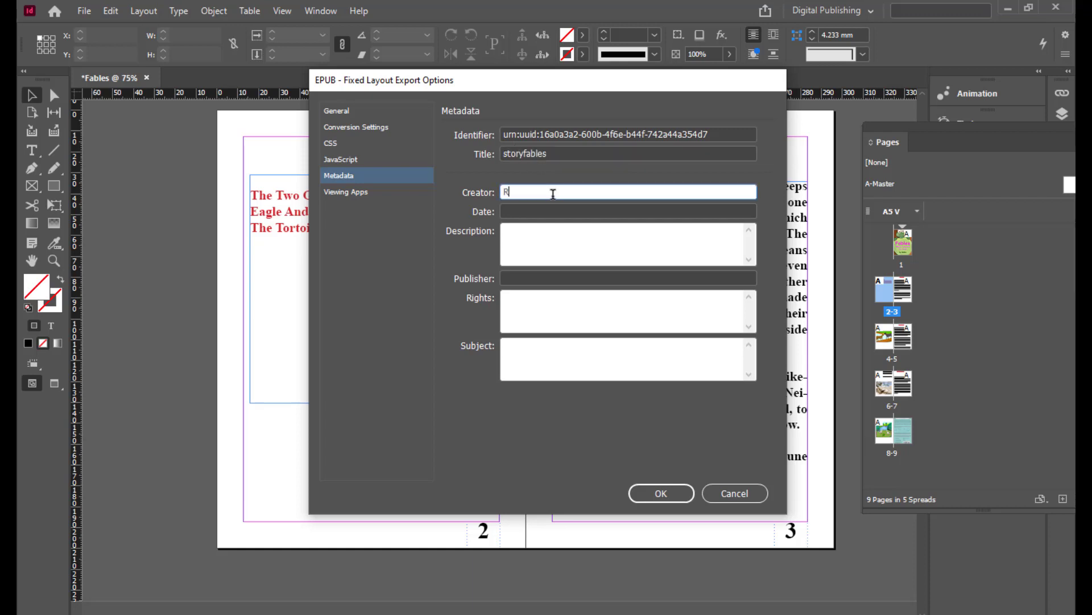
{"action": "type", "text": "srao"}
- Enter the EPUB metadata description "its a book of moral stories for children"
{"action": "left_click", "coordinate": [583, 248]}
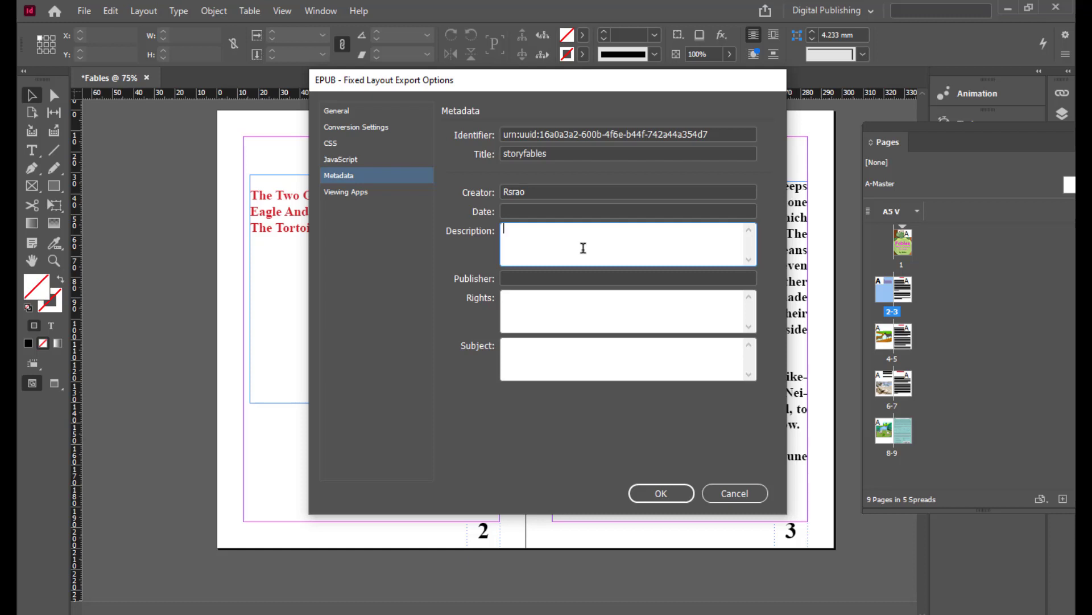
{"action": "type", "text": "its a book of moral stories for chidl"}
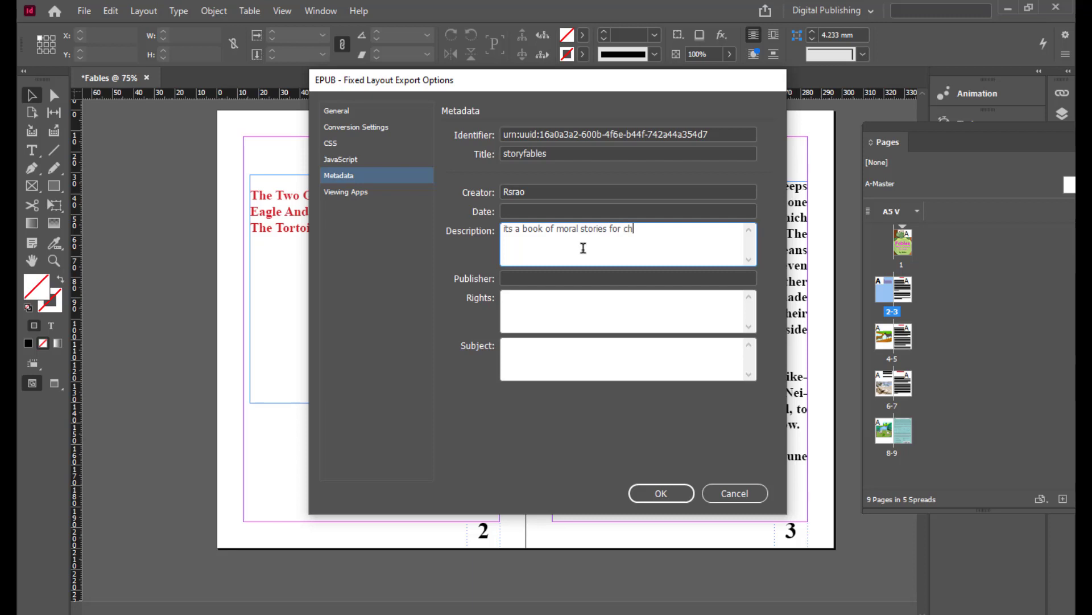
{"action": "key", "text": "BackSpace"}
{"action": "key", "text": "BackSpace"}
{"action": "type", "text": "ldren"}
{"action": "left_click_drag", "start_coordinate": [548, 153], "coordinate": [457, 154]}
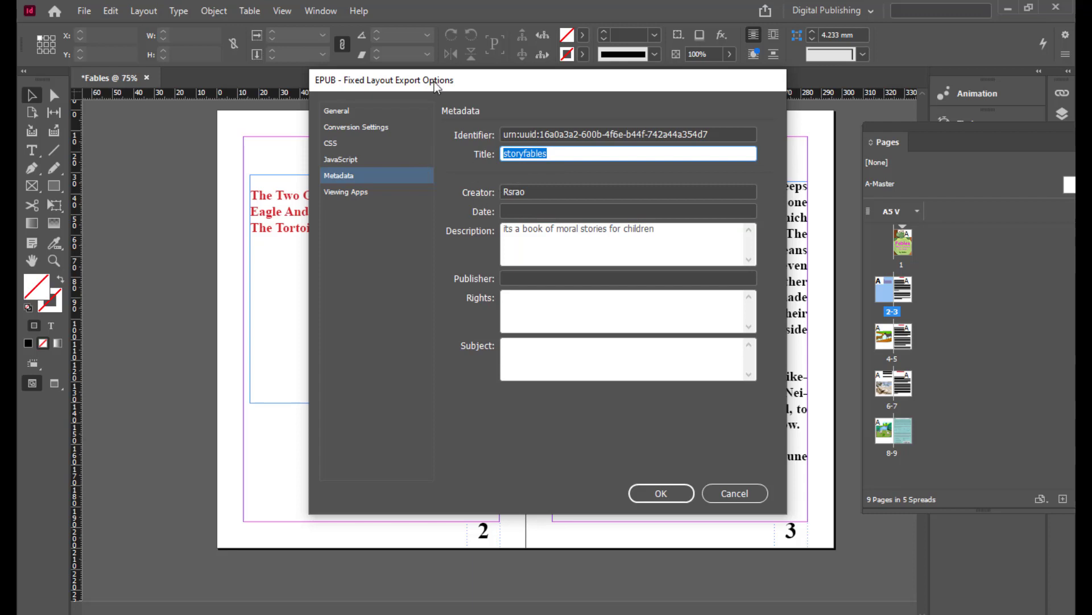
{"action": "left_click_drag", "start_coordinate": [433, 79], "coordinate": [461, 78]}
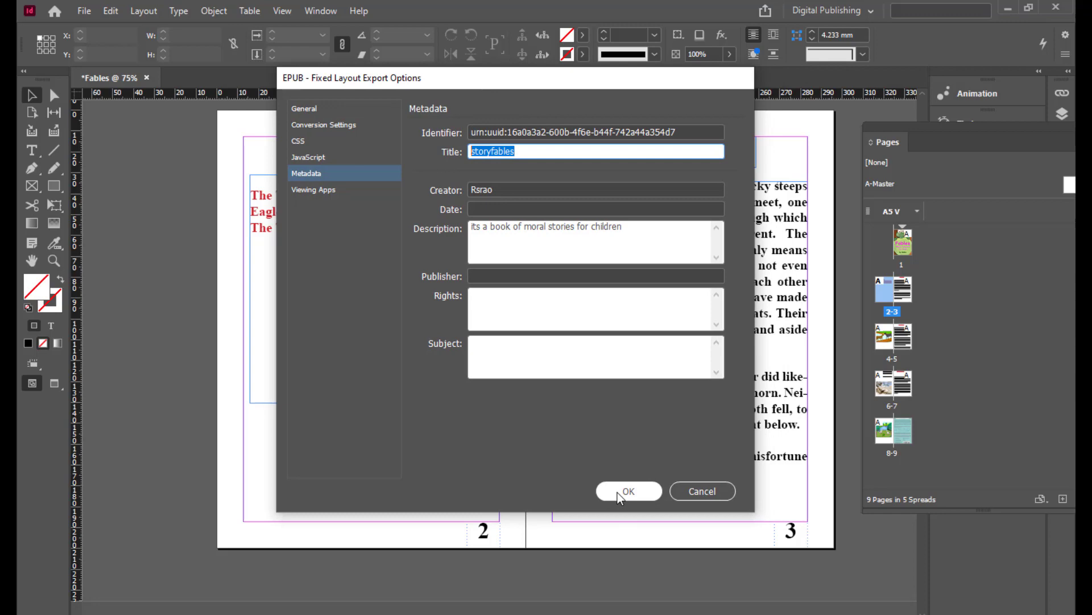
- Run the fixed-layout EPUB export and save StoryFables.epub to the default downloads folder
{"action": "left_click", "coordinate": [633, 492]}
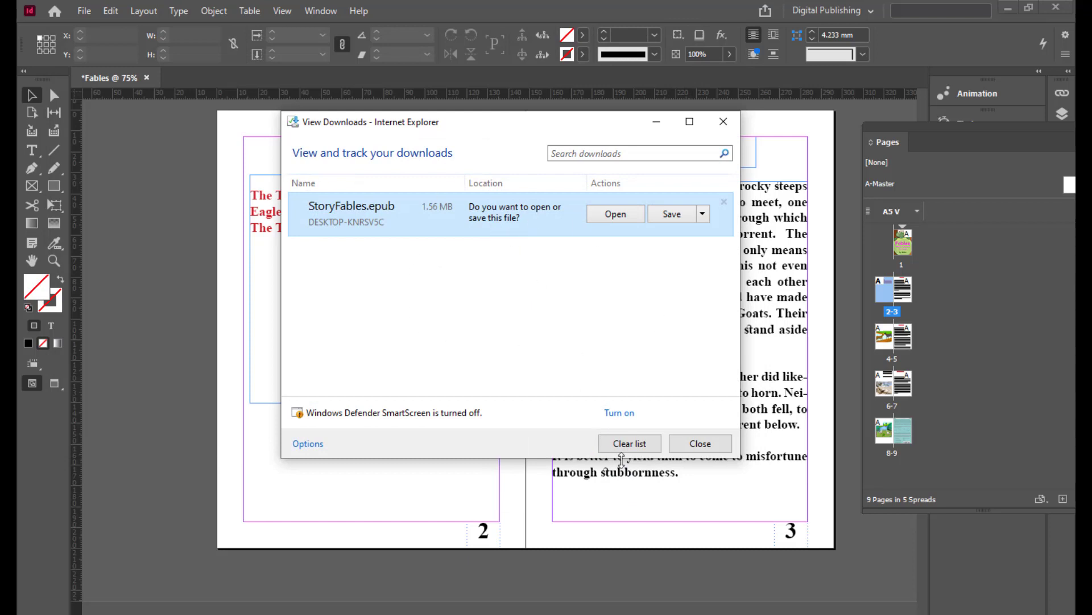
{"action": "left_click_drag", "start_coordinate": [534, 127], "coordinate": [510, 131]}
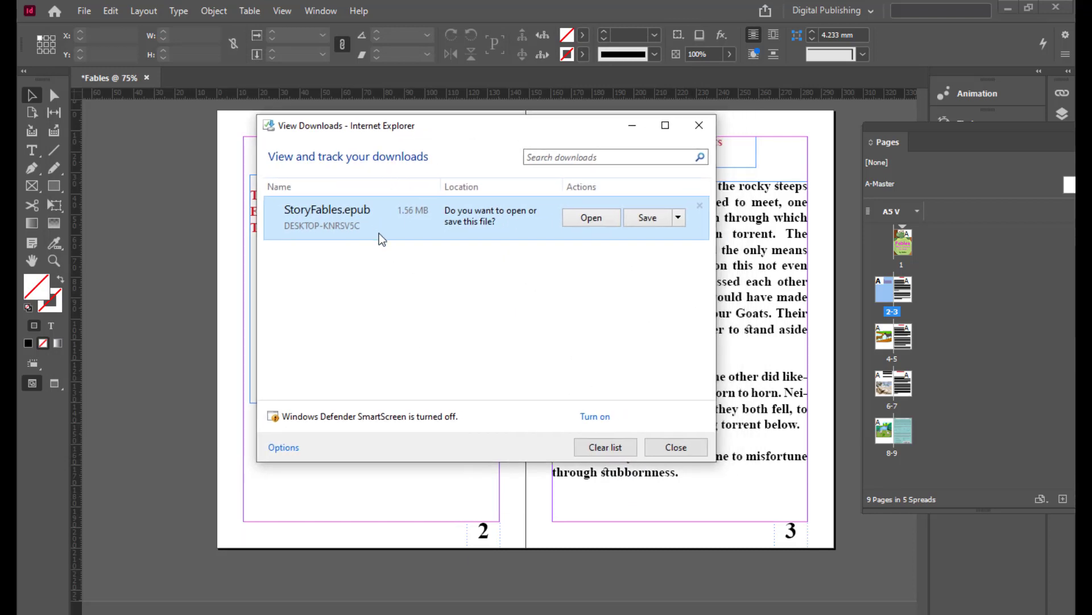
{"action": "left_click", "coordinate": [649, 219]}
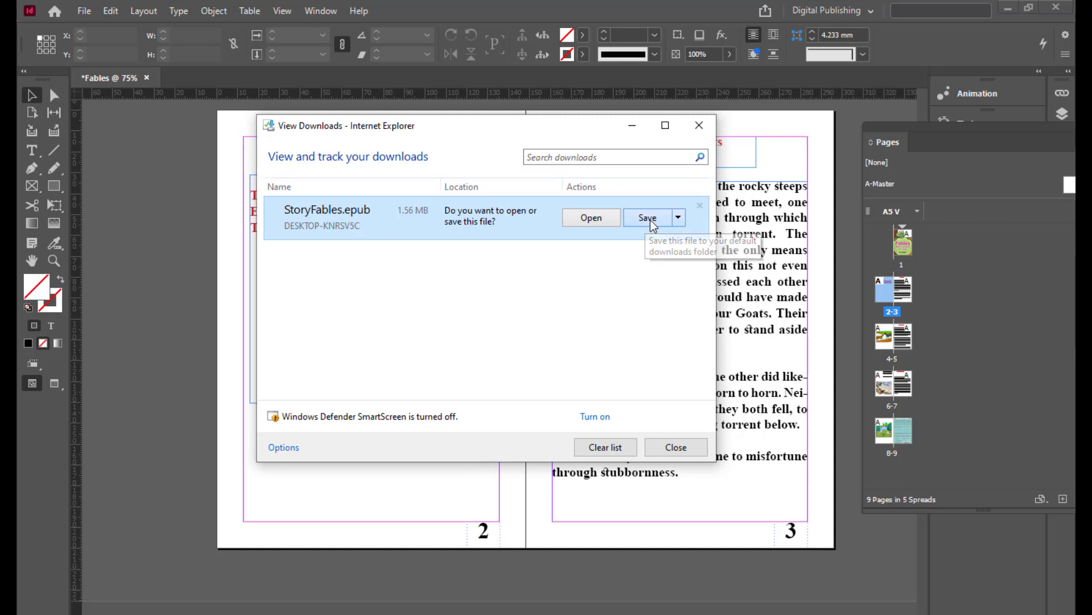
{"action": "left_click", "coordinate": [632, 125]}
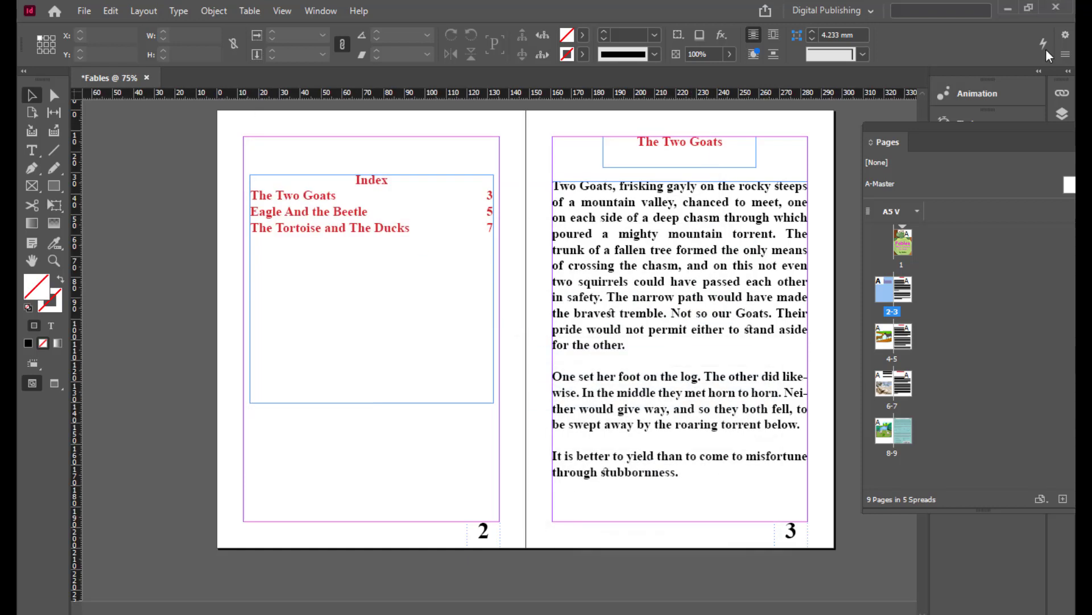
- Minimize the open windows to reach the desktop and launch EPUB File Reader
{"action": "left_click", "coordinate": [1006, 8]}
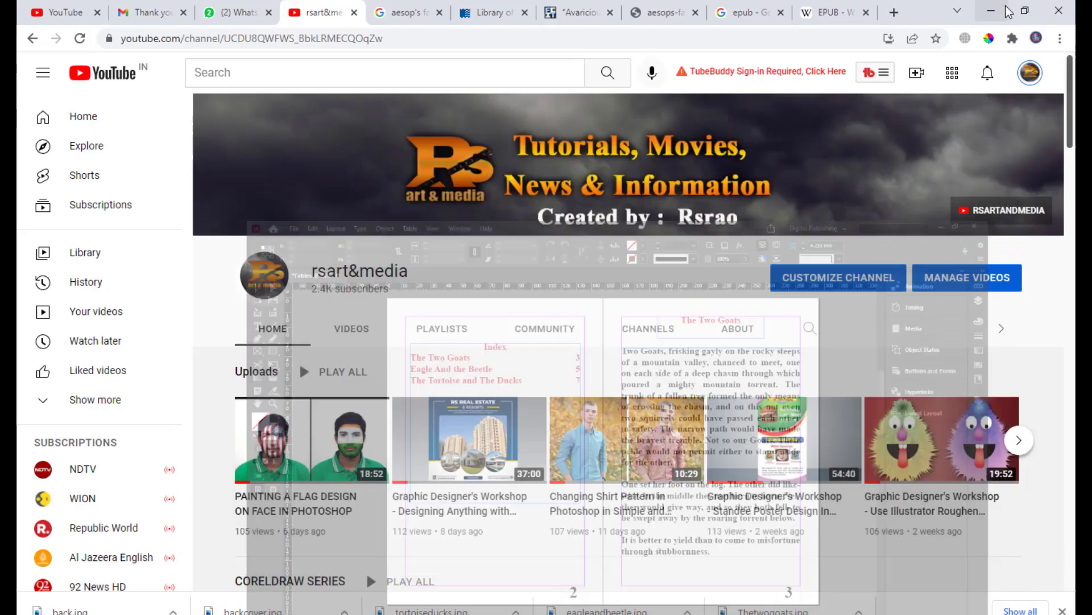
{"action": "left_click", "coordinate": [993, 9]}
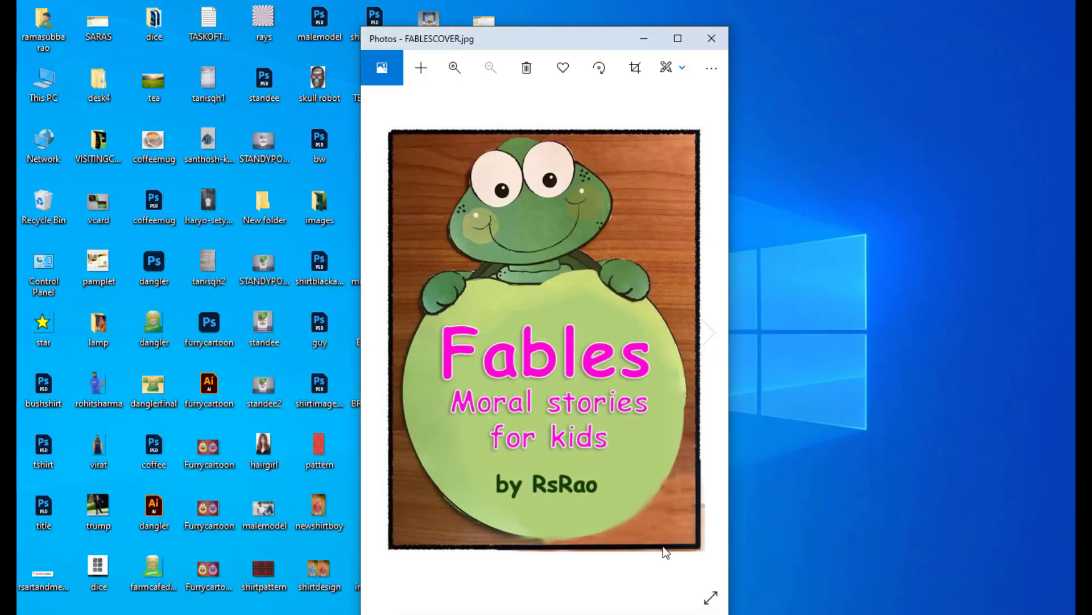
{"action": "left_click", "coordinate": [1046, 45]}
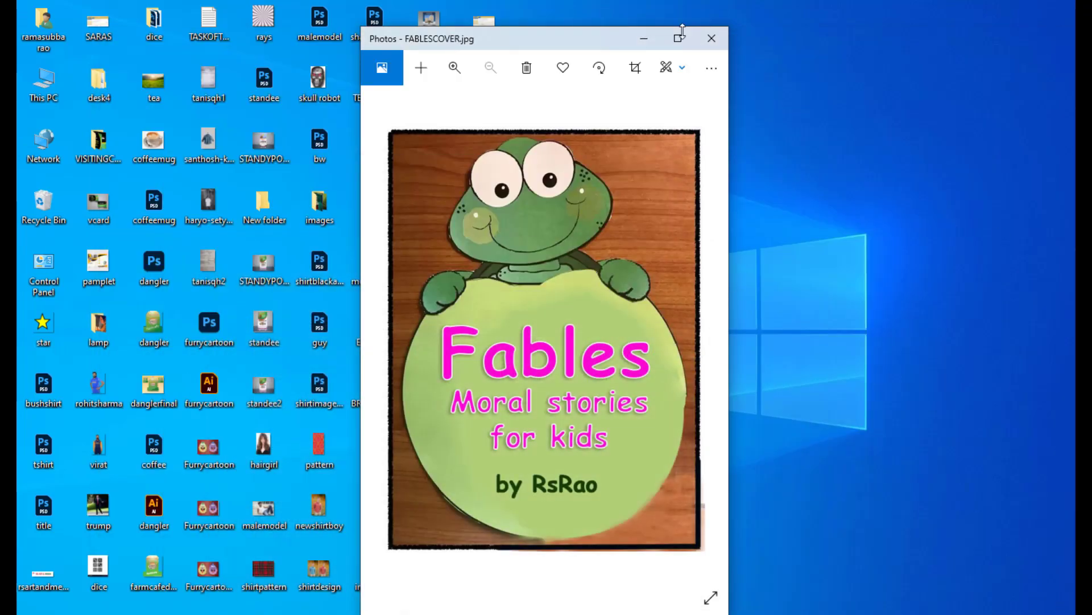
{"action": "left_click", "coordinate": [636, 43]}
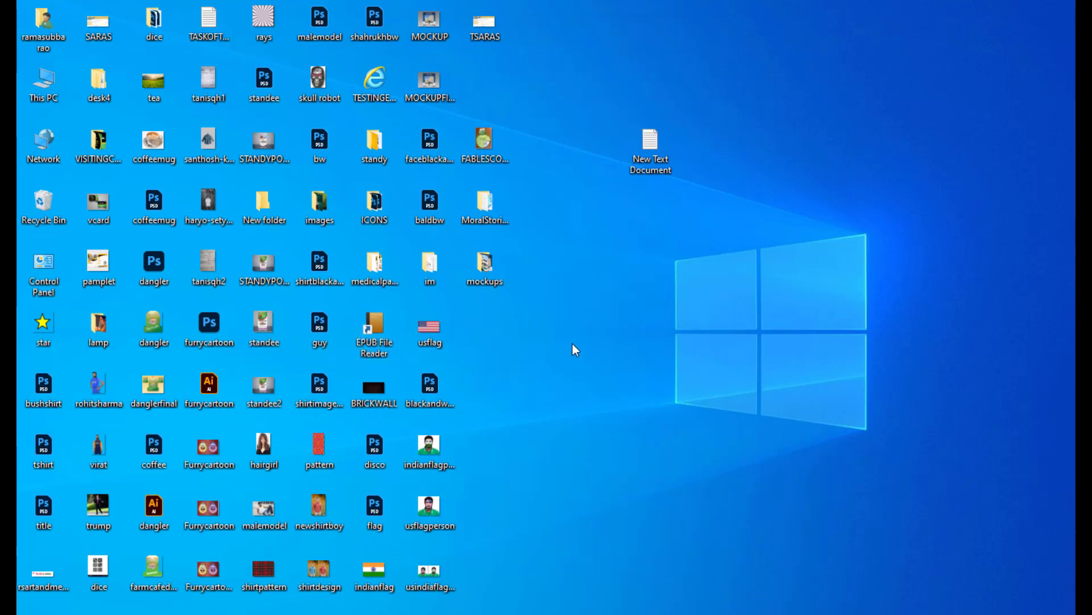
{"action": "double_click", "coordinate": [380, 328]}
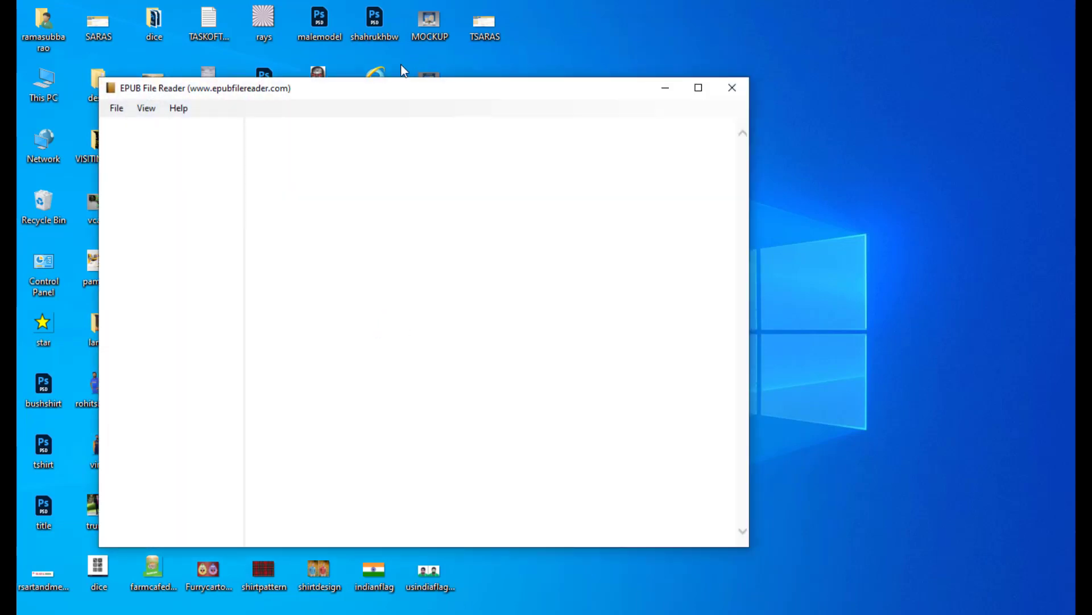
{"action": "left_click_drag", "start_coordinate": [281, 88], "coordinate": [428, 72]}
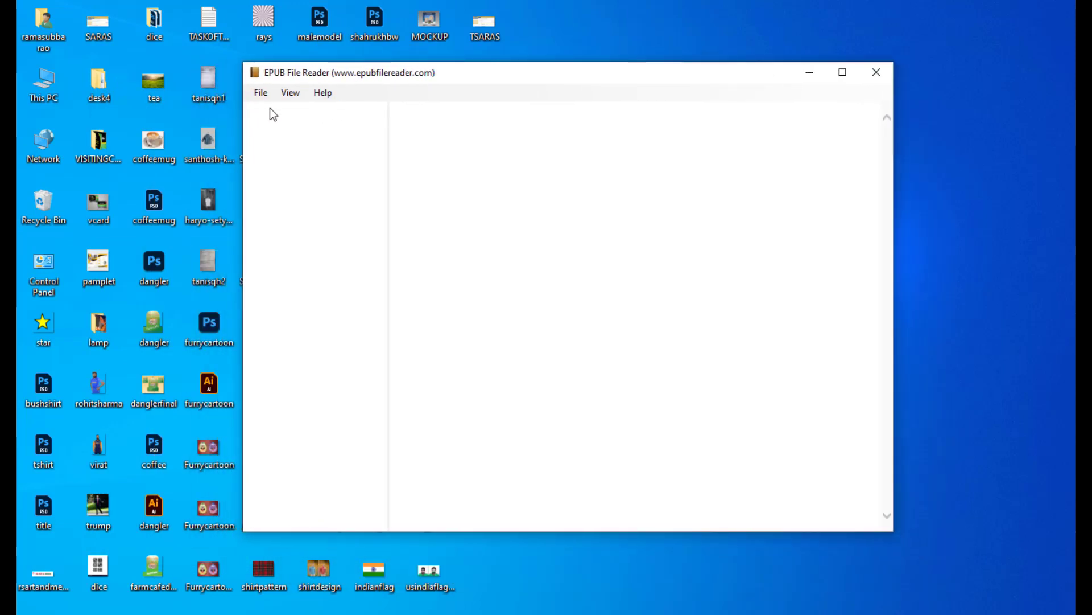
- Open the StoryFables EPUB from the MoralStoriesapp folder in the reader
{"action": "left_click", "coordinate": [261, 94]}
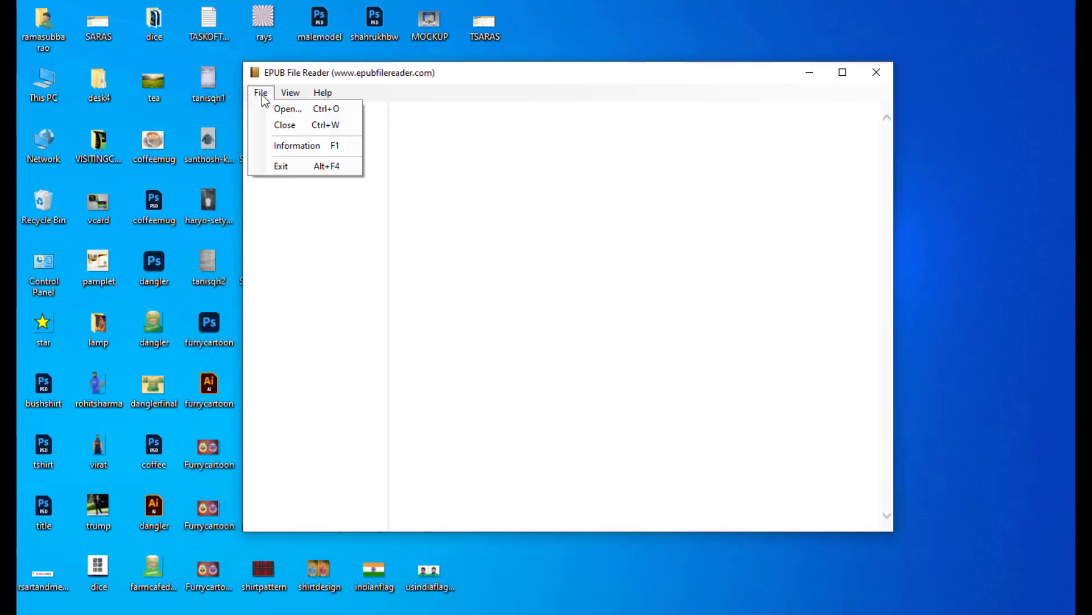
{"action": "left_click", "coordinate": [287, 111]}
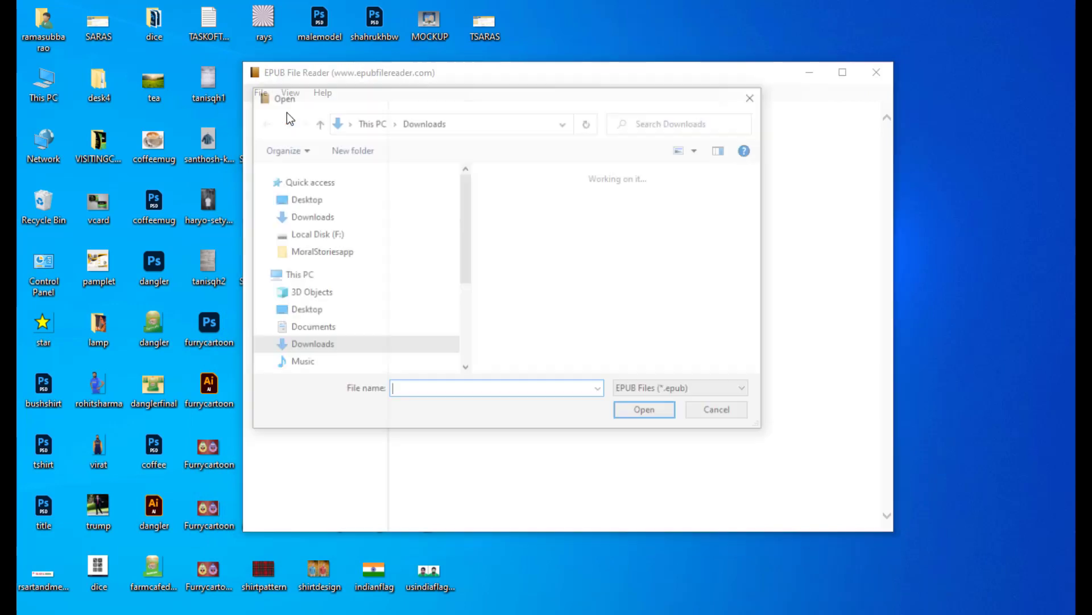
{"action": "left_click_drag", "start_coordinate": [405, 91], "coordinate": [429, 92]}
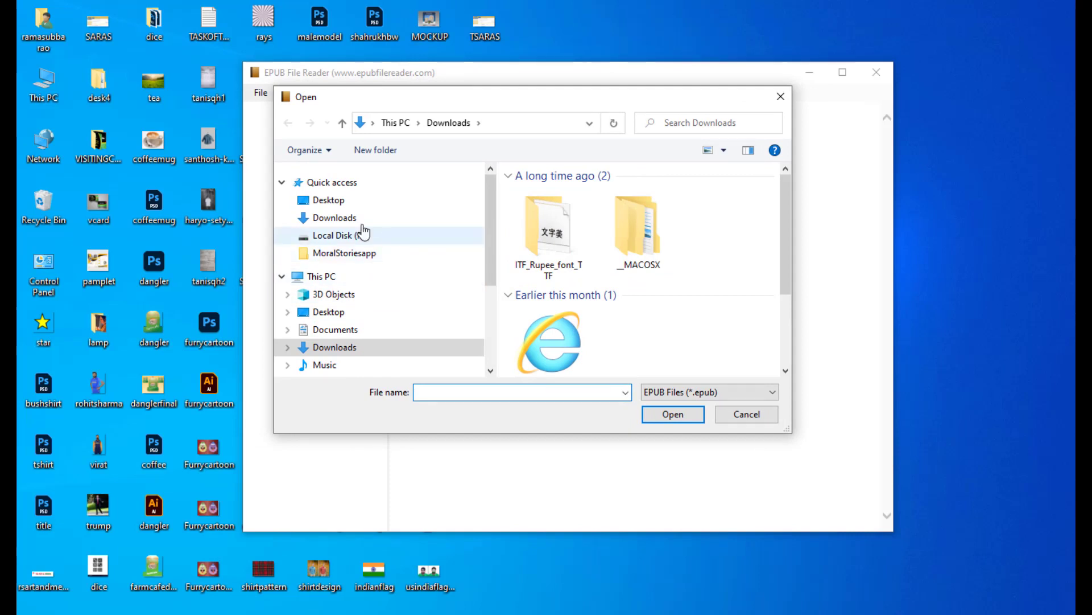
{"action": "left_click_drag", "start_coordinate": [783, 225], "coordinate": [770, 298]}
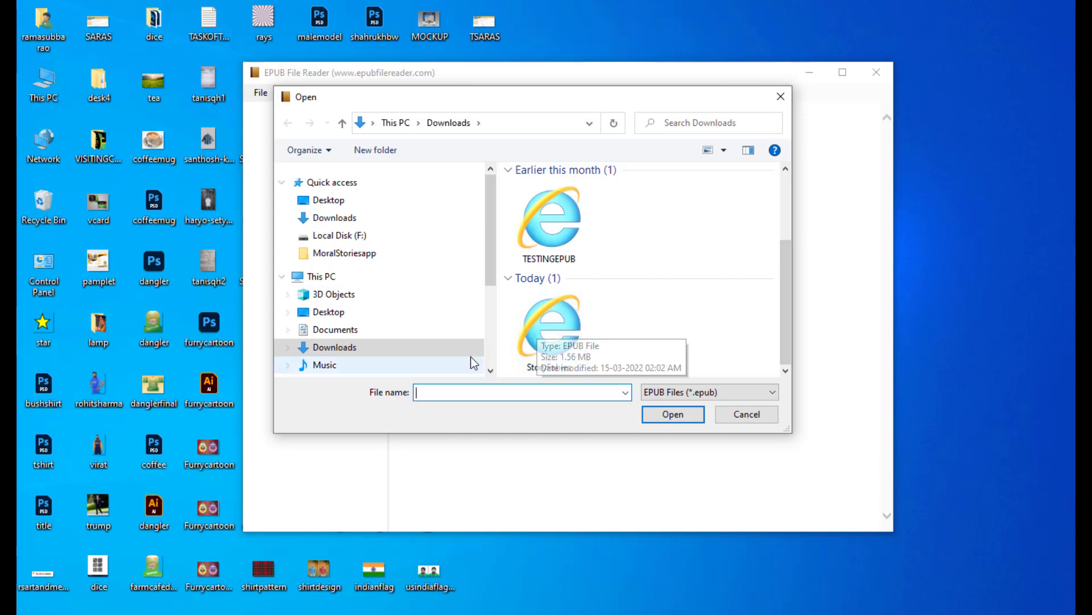
{"action": "scroll", "coordinate": [364, 256], "scroll_direction": "down", "scroll_amount": 1}
{"action": "left_click", "coordinate": [338, 205]}
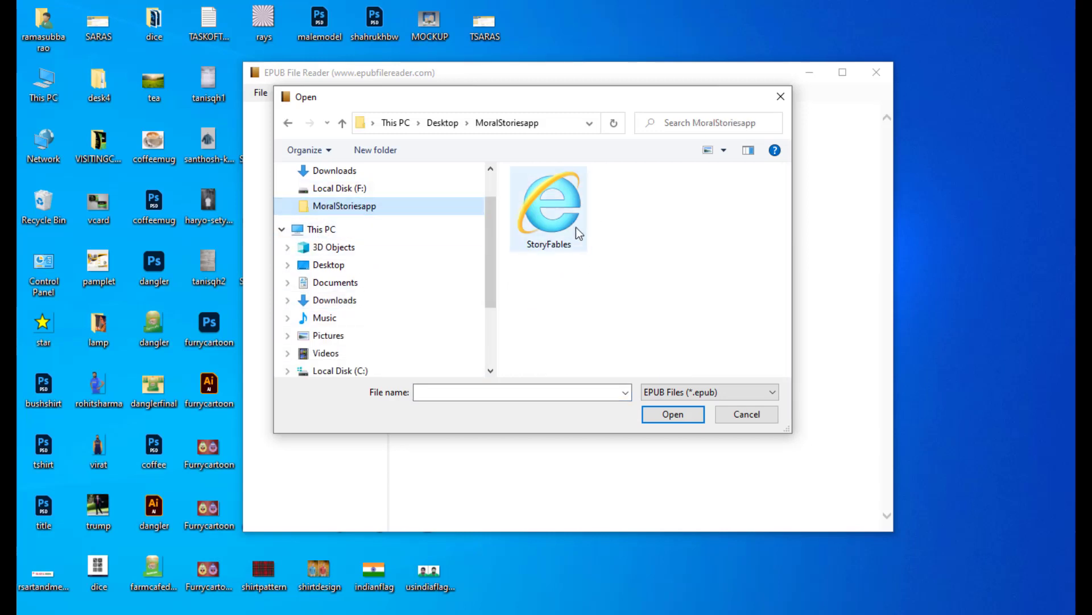
{"action": "left_click", "coordinate": [577, 248]}
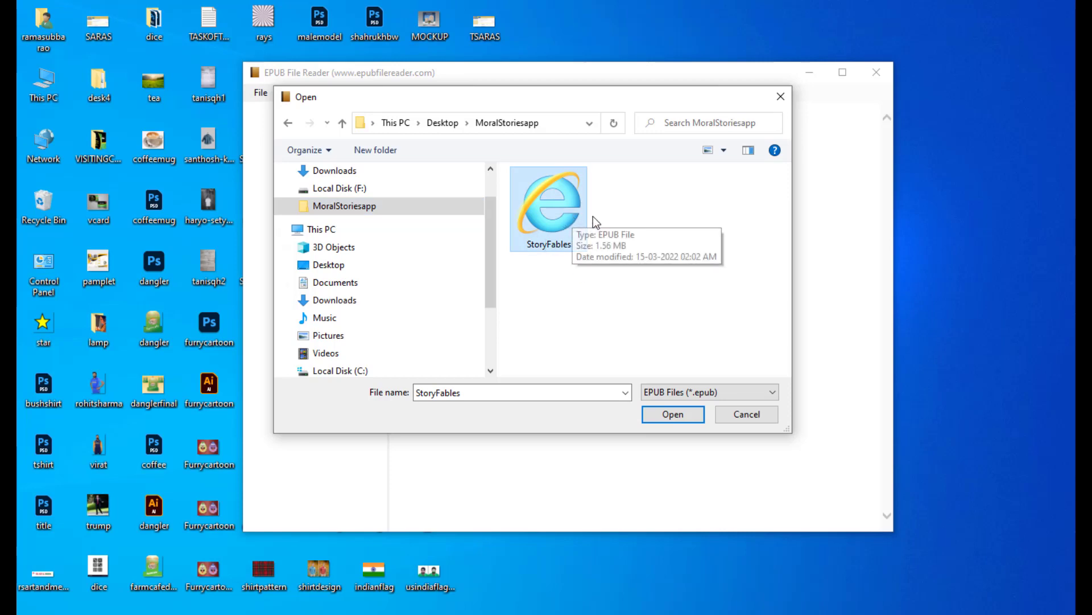
{"action": "left_click", "coordinate": [669, 415]}
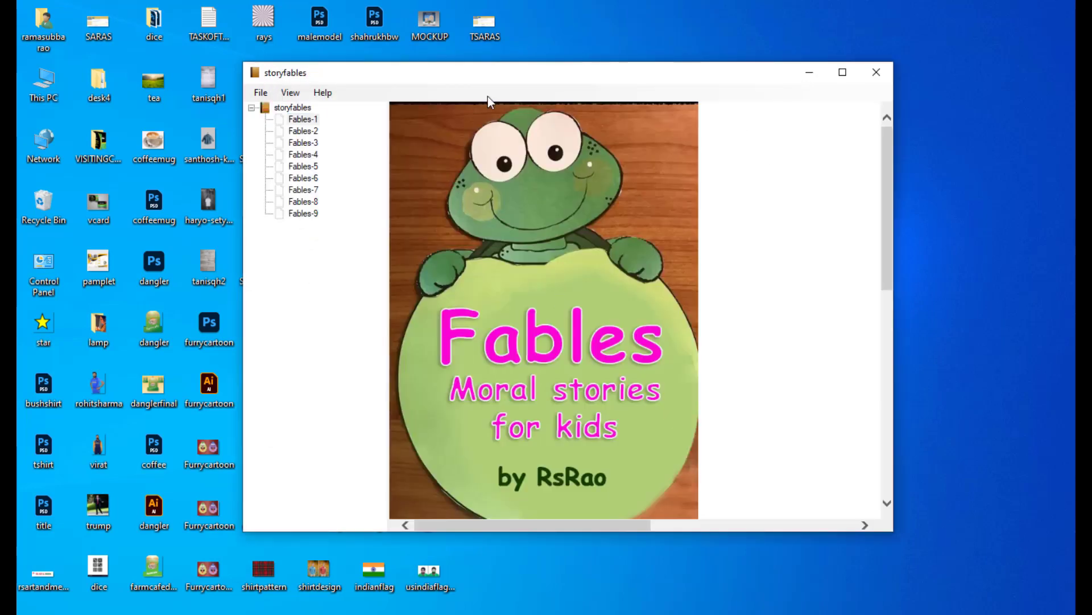
- Examine the exported book page by page from the cover, Fables-1, through Fables-9
{"action": "scroll", "coordinate": [629, 290], "scroll_direction": "down", "scroll_amount": 5}
{"action": "scroll", "coordinate": [627, 283], "scroll_direction": "up", "scroll_amount": 5}
{"action": "left_click_drag", "start_coordinate": [480, 73], "coordinate": [536, 73]}
{"action": "left_click", "coordinate": [359, 132]}
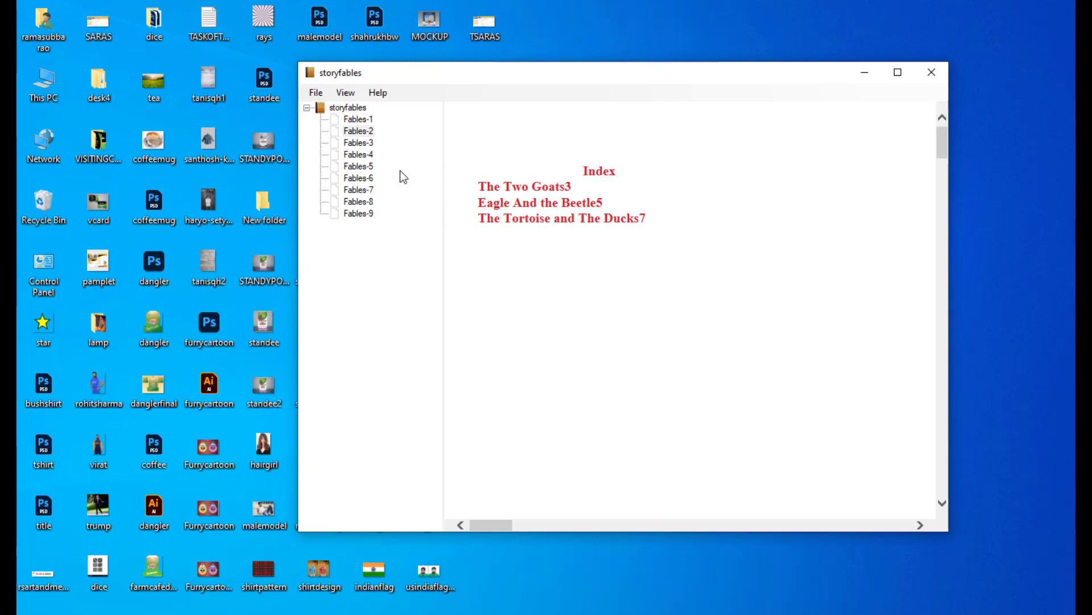
{"action": "left_click", "coordinate": [368, 144]}
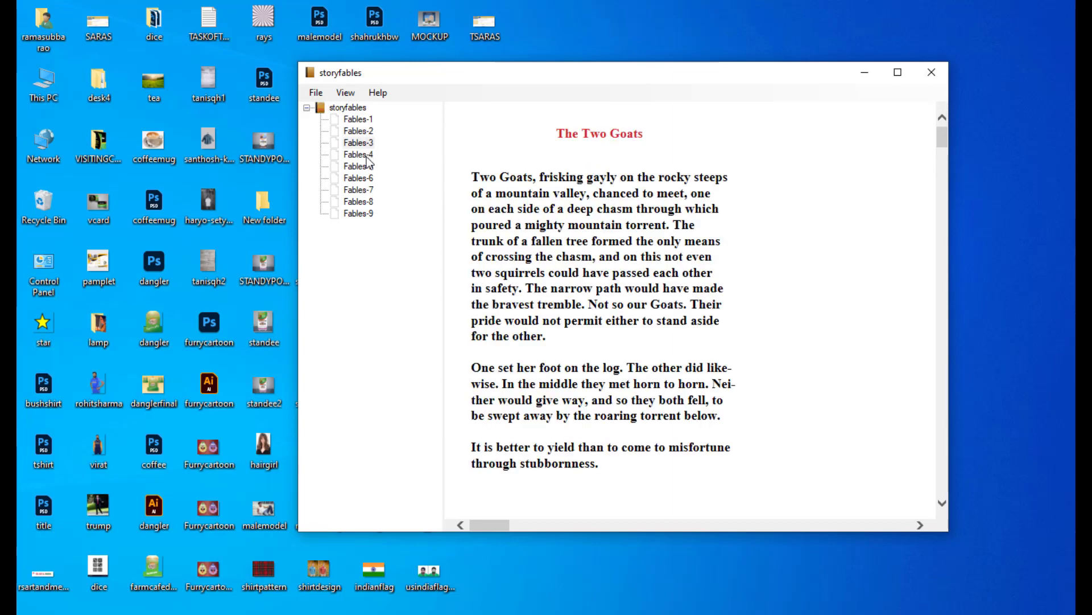
{"action": "left_click", "coordinate": [367, 155]}
{"action": "left_click", "coordinate": [369, 167]}
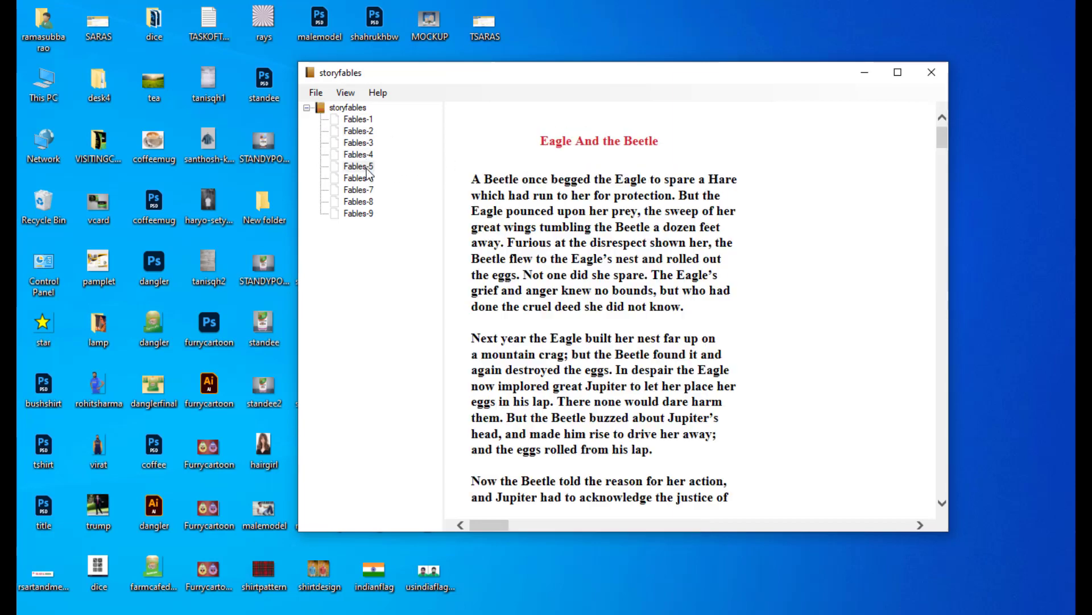
{"action": "left_click", "coordinate": [364, 179]}
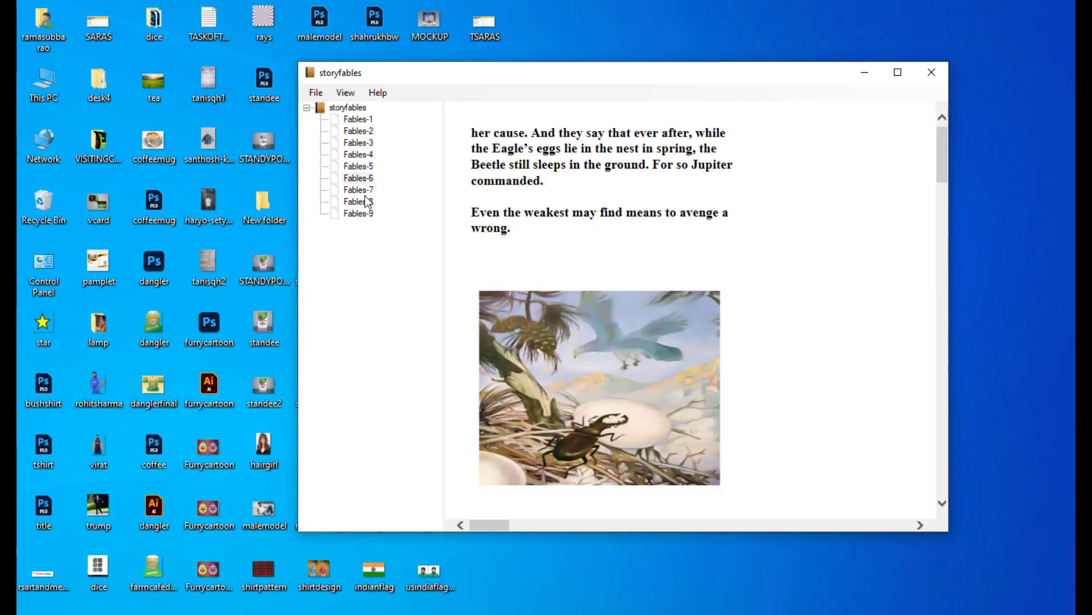
{"action": "left_click", "coordinate": [366, 192]}
{"action": "left_click", "coordinate": [367, 204]}
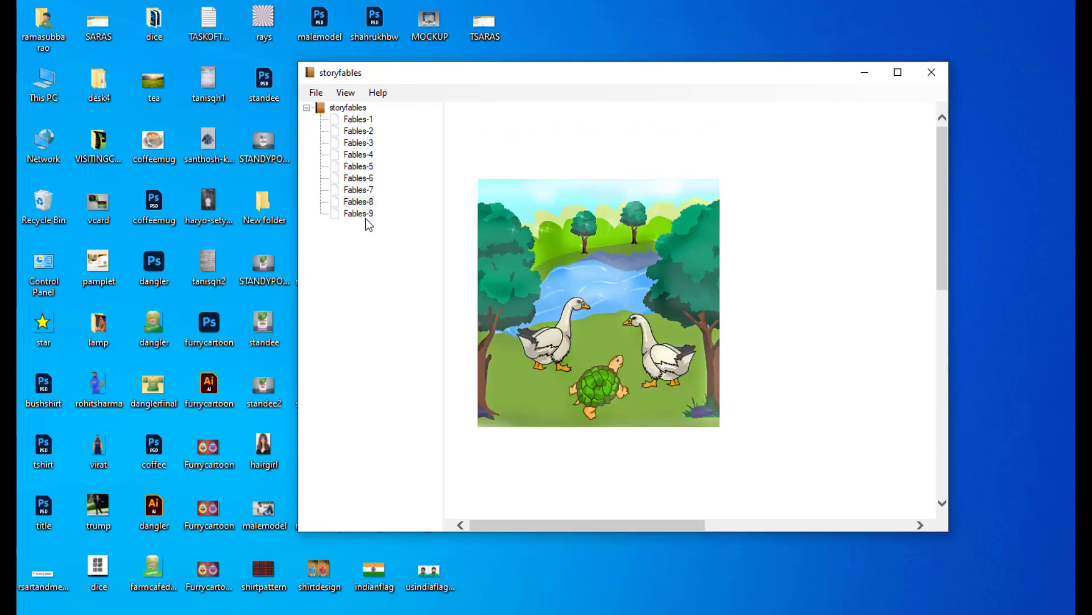
{"action": "left_click", "coordinate": [368, 214]}
- Check the book's pages in reverse order from Fables-8 back to the cover
{"action": "left_click", "coordinate": [367, 202]}
{"action": "left_click", "coordinate": [366, 191]}
{"action": "left_click", "coordinate": [368, 179]}
{"action": "left_click", "coordinate": [369, 167]}
{"action": "left_click", "coordinate": [367, 154]}
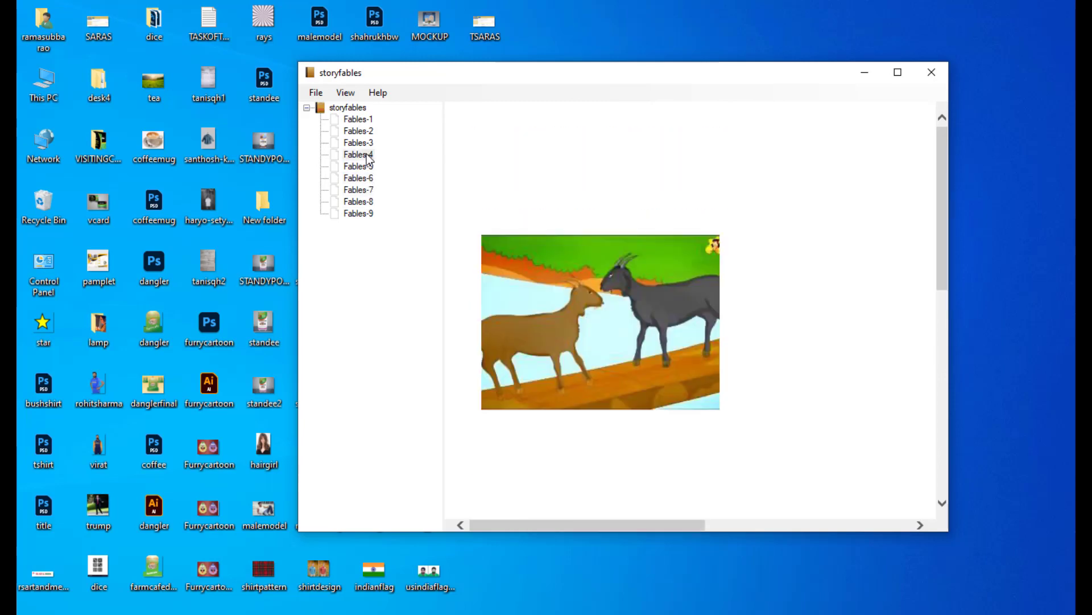
{"action": "left_click", "coordinate": [364, 142]}
{"action": "left_click", "coordinate": [363, 131]}
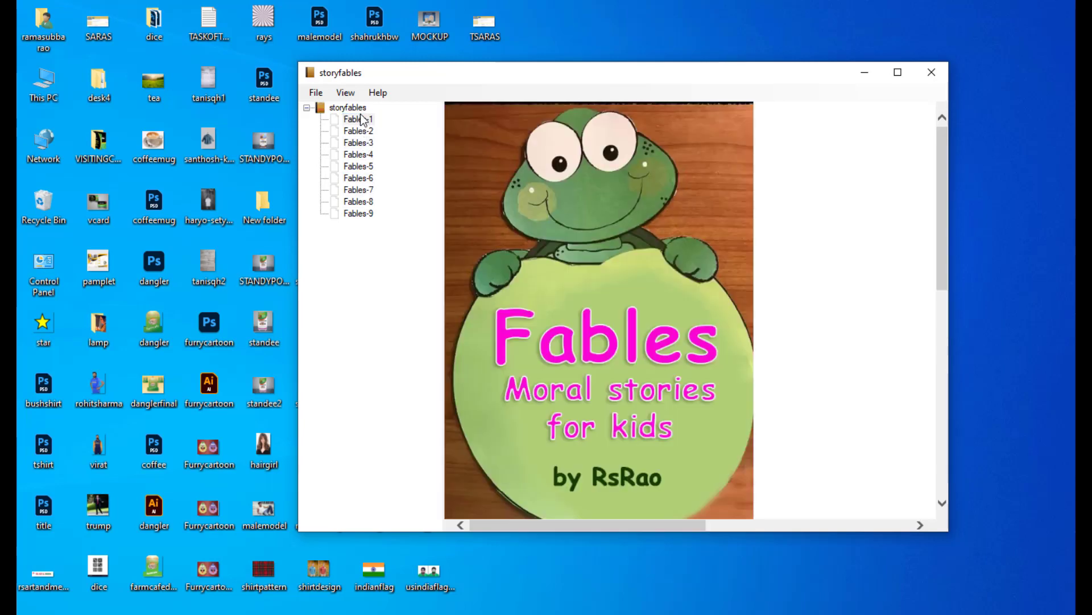
- Spot-check the back cover on Fables-9, inner story pages and the front cover
{"action": "left_click", "coordinate": [356, 215]}
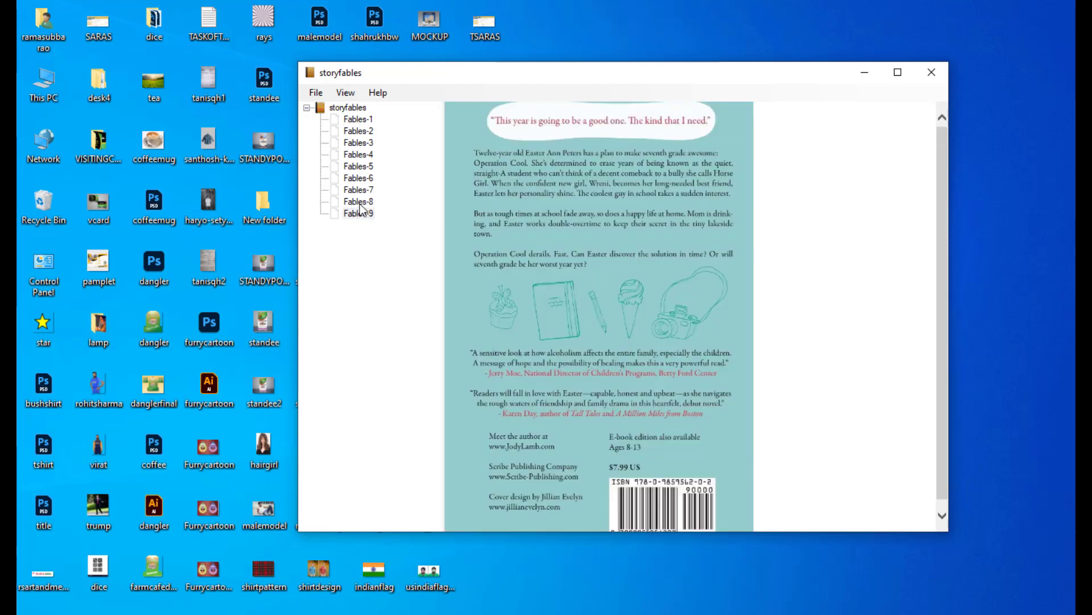
{"action": "left_click", "coordinate": [364, 202]}
{"action": "left_click", "coordinate": [367, 178]}
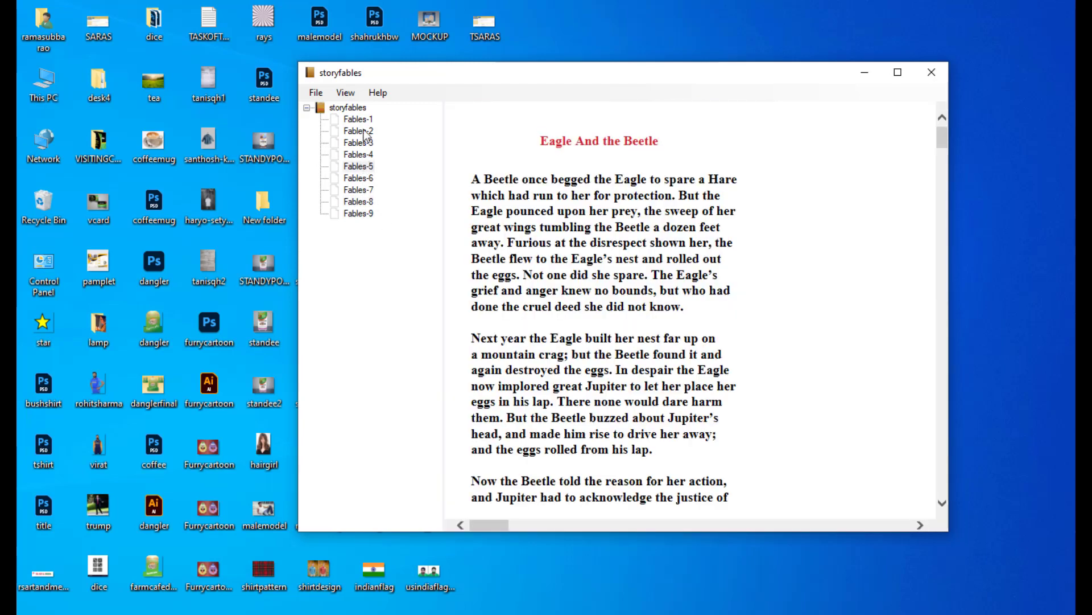
{"action": "left_click", "coordinate": [366, 119]}
- Test the Eagle And the Beetle link on the Index page and look through its story page
{"action": "left_click", "coordinate": [362, 132]}
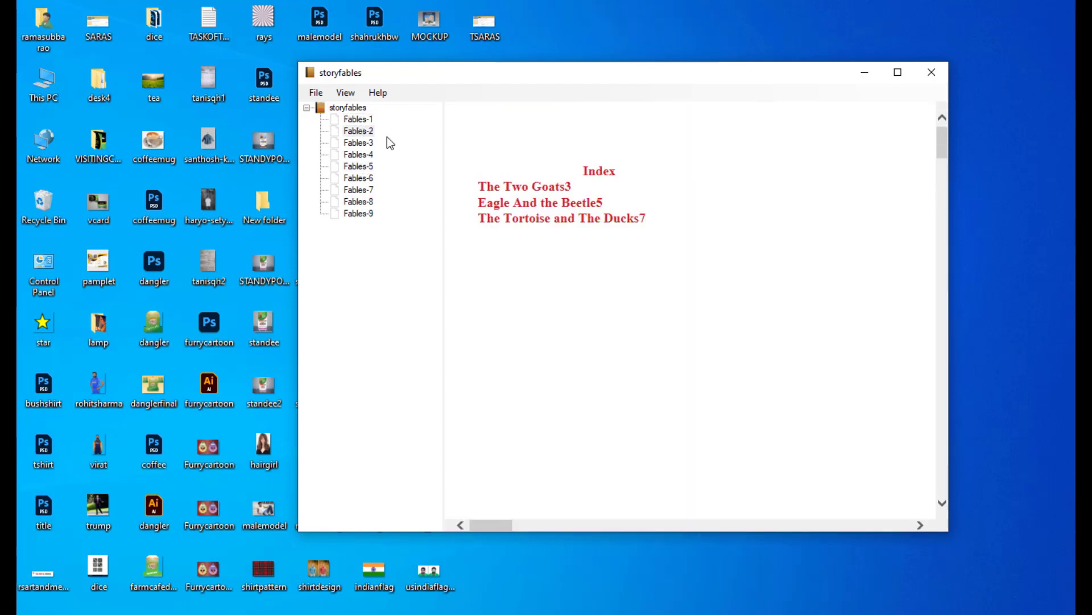
{"action": "left_click", "coordinate": [520, 205]}
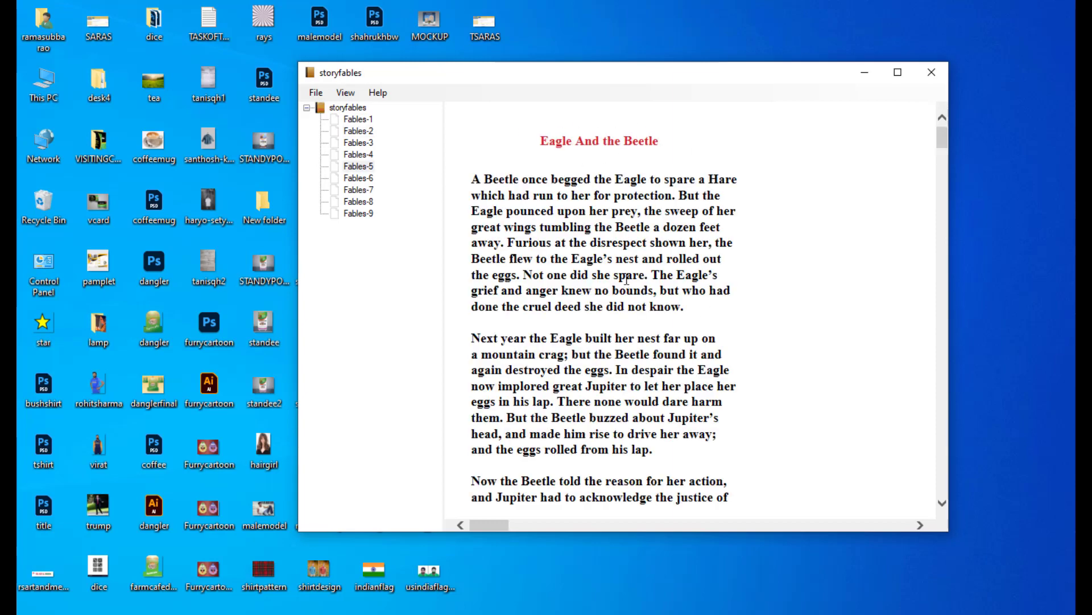
{"action": "scroll", "coordinate": [596, 254], "scroll_direction": "down", "scroll_amount": 6}
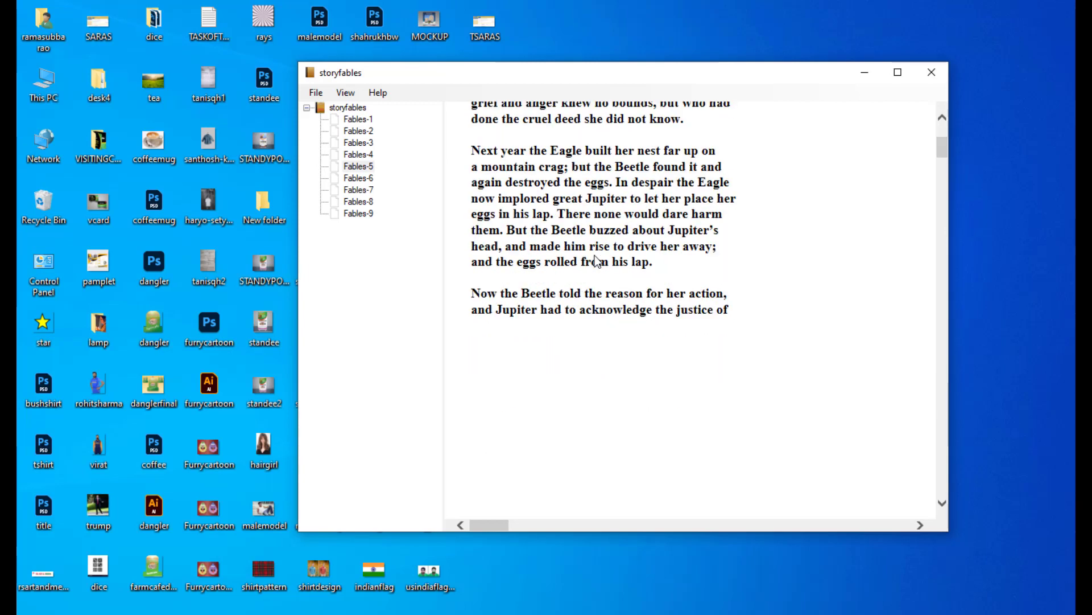
{"action": "scroll", "coordinate": [595, 257], "scroll_direction": "up", "scroll_amount": 7}
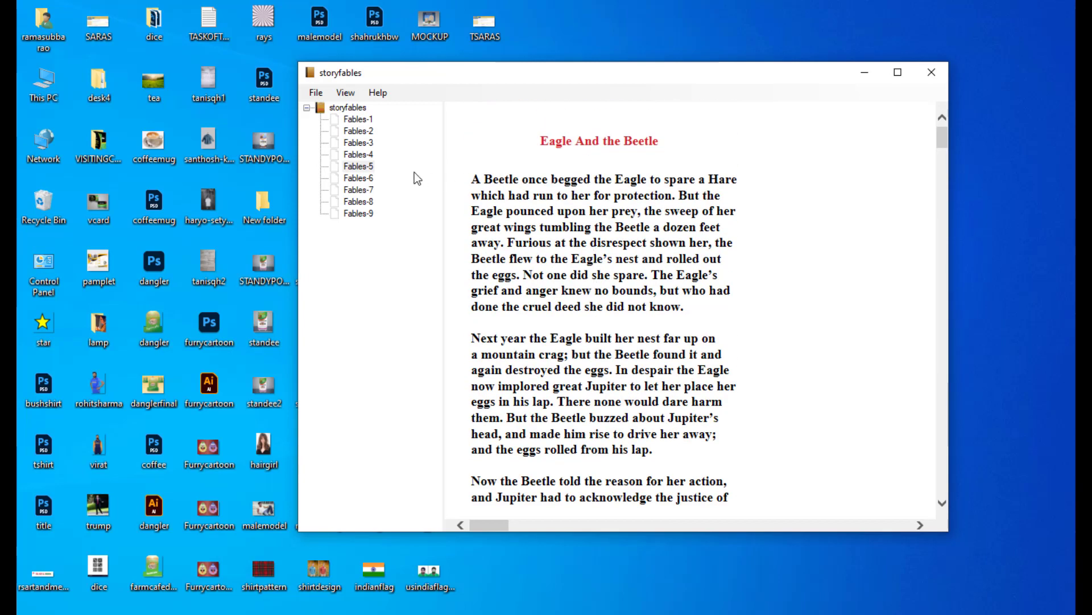
- View the cover, return to the Index page and test The Tortoise and The Ducks link, looking through its story page
{"action": "left_click", "coordinate": [365, 121]}
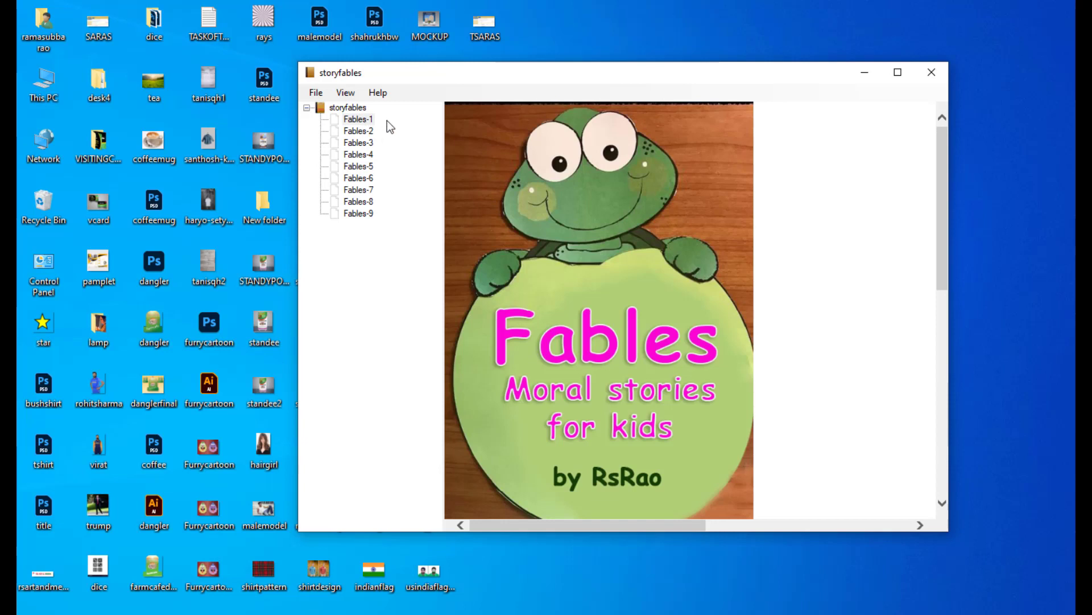
{"action": "left_click", "coordinate": [366, 131]}
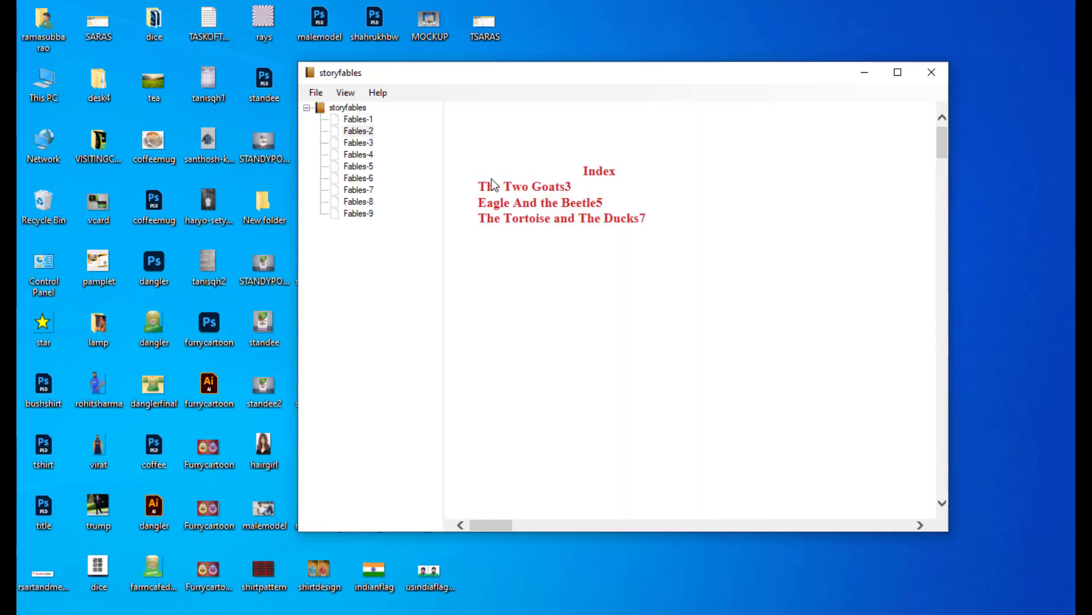
{"action": "left_click", "coordinate": [538, 223]}
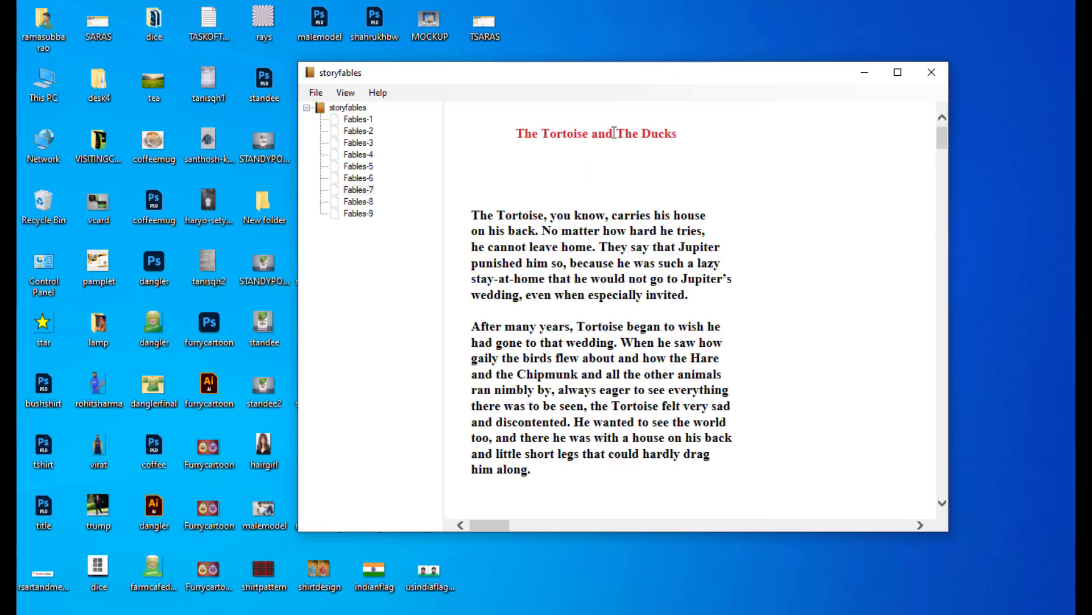
{"action": "scroll", "coordinate": [595, 436], "scroll_direction": "down", "scroll_amount": 5}
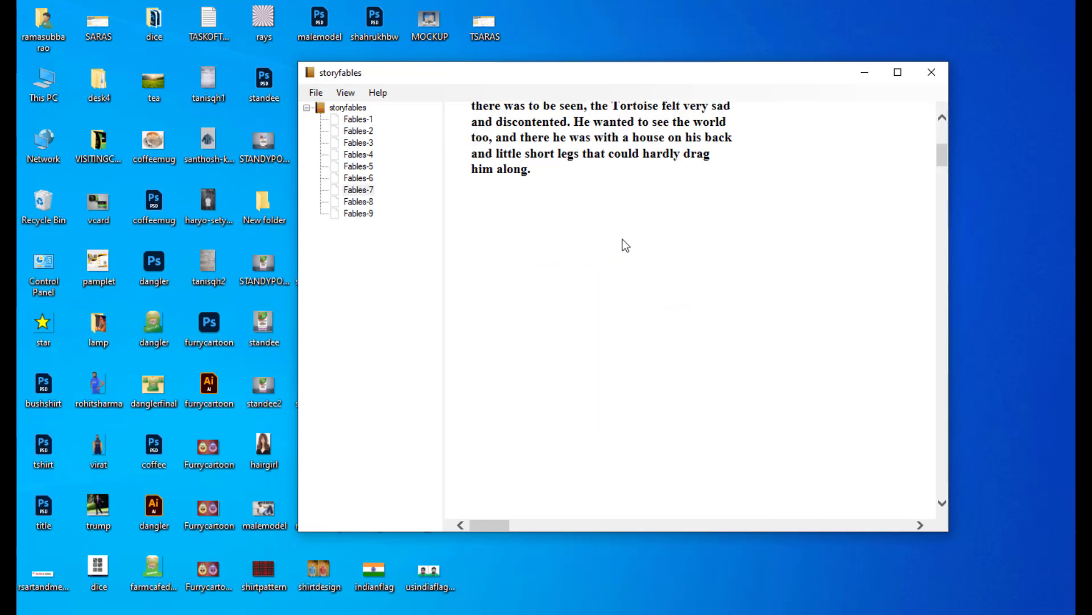
{"action": "scroll", "coordinate": [622, 244], "scroll_direction": "up", "scroll_amount": 5}
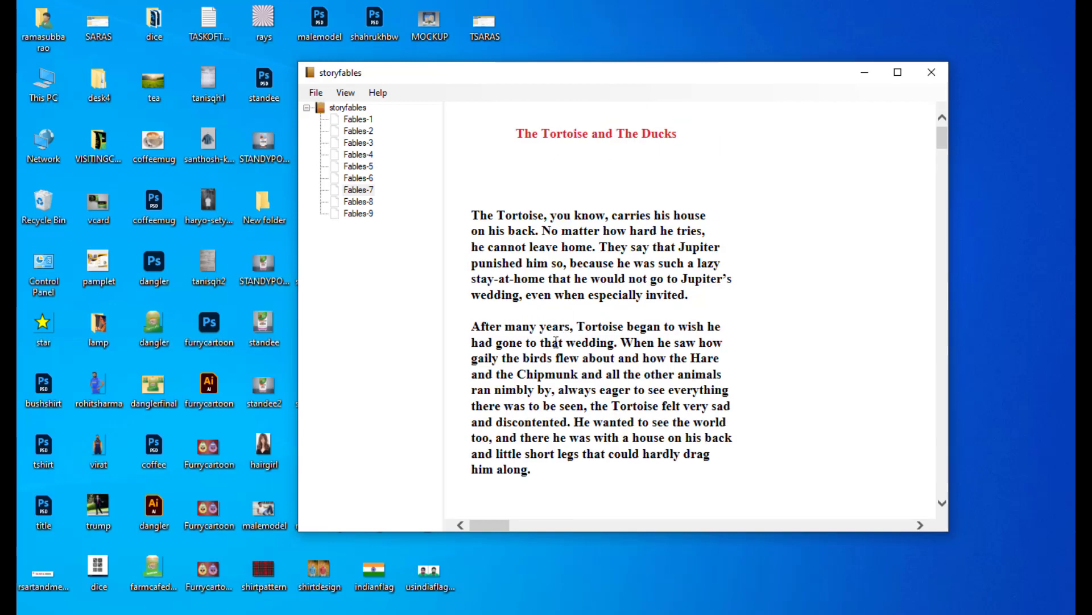
- Review the cover, Index, story text and illustration pages of the exported book once more
{"action": "left_click", "coordinate": [367, 125]}
{"action": "left_click", "coordinate": [360, 142]}
{"action": "left_click", "coordinate": [364, 132]}
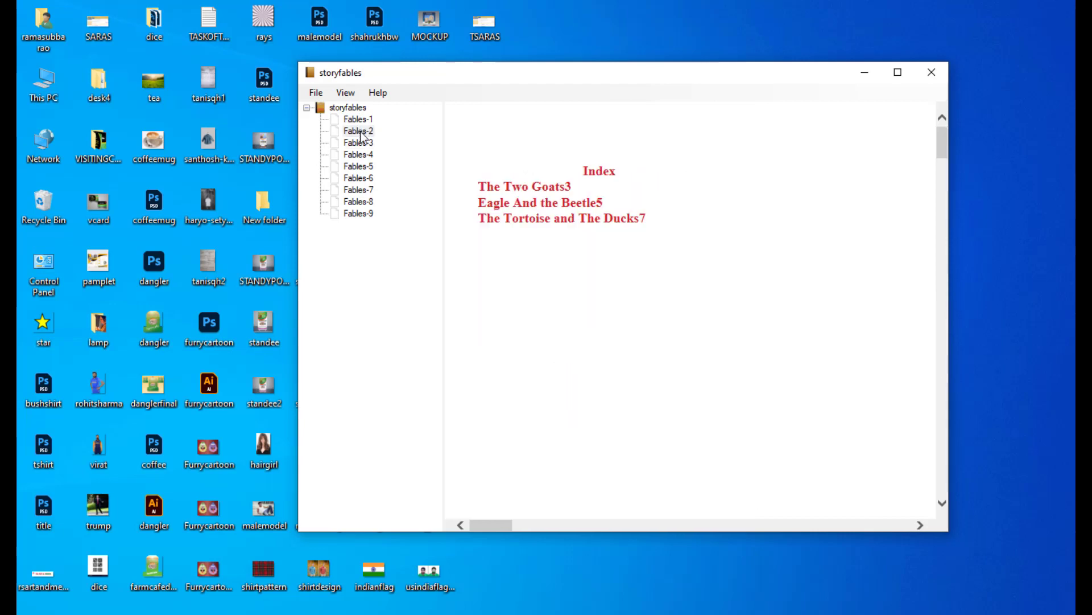
{"action": "left_click", "coordinate": [363, 155]}
{"action": "left_click", "coordinate": [367, 180]}
{"action": "left_click", "coordinate": [363, 202]}
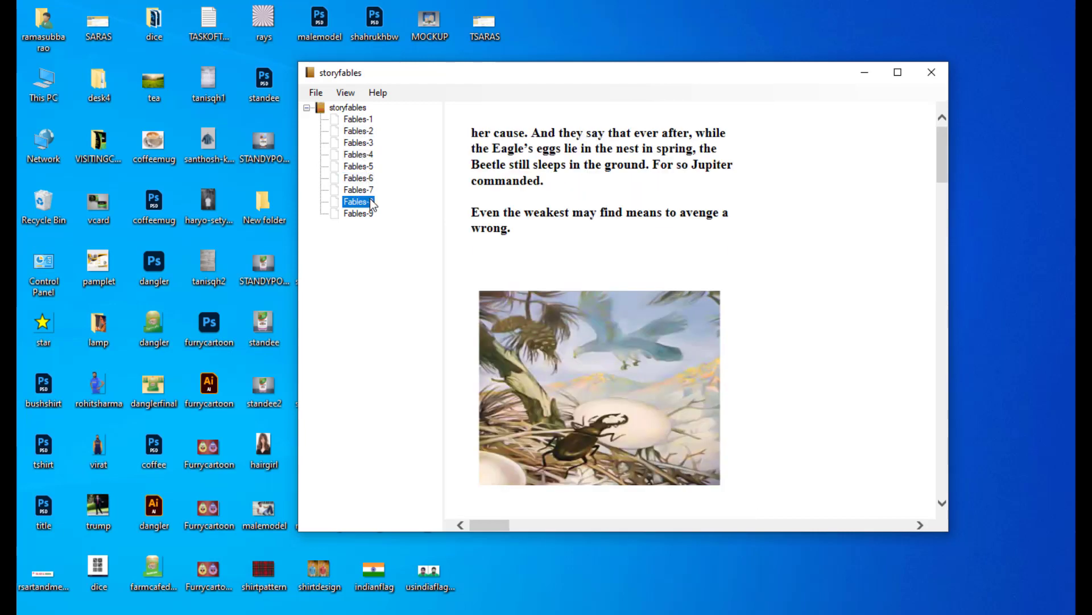
{"action": "left_click_drag", "start_coordinate": [410, 73], "coordinate": [452, 73]}
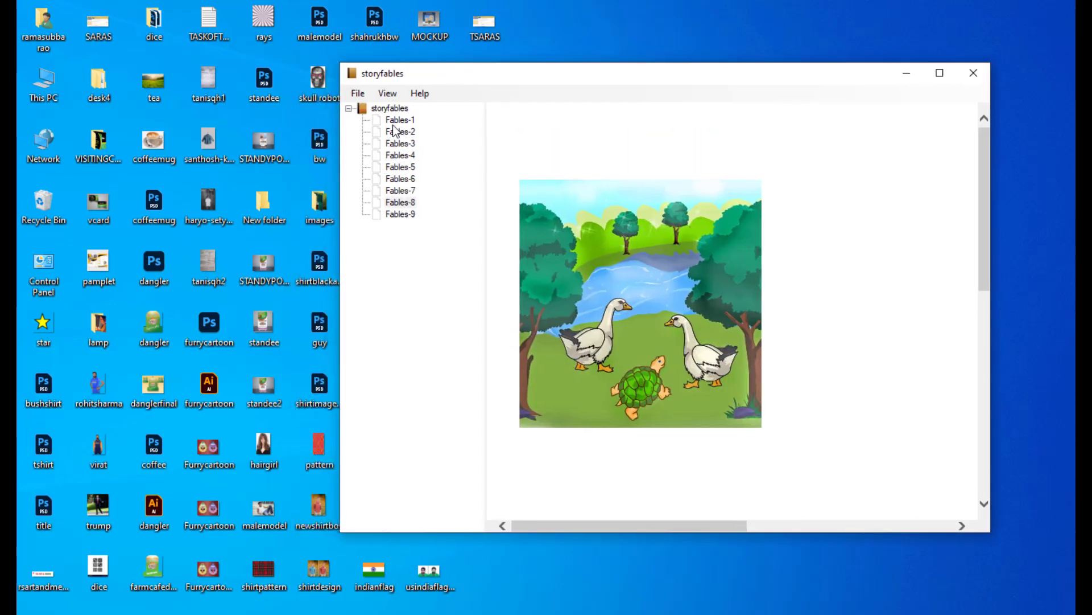
{"action": "left_click", "coordinate": [400, 120]}
{"action": "left_click", "coordinate": [407, 132]}
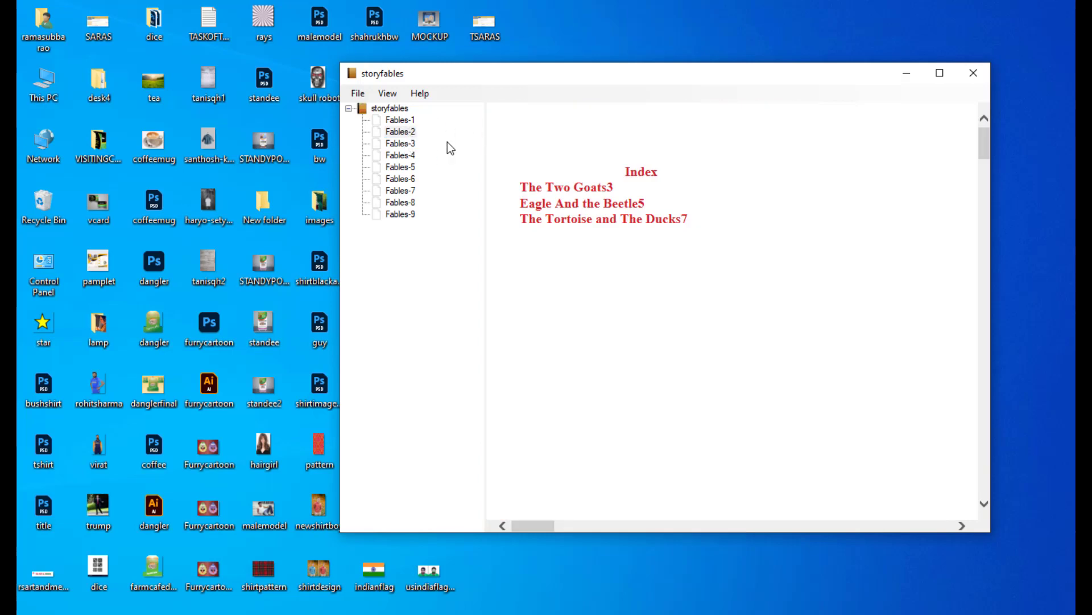
{"action": "left_click", "coordinate": [406, 153]}
{"action": "left_click", "coordinate": [407, 145]}
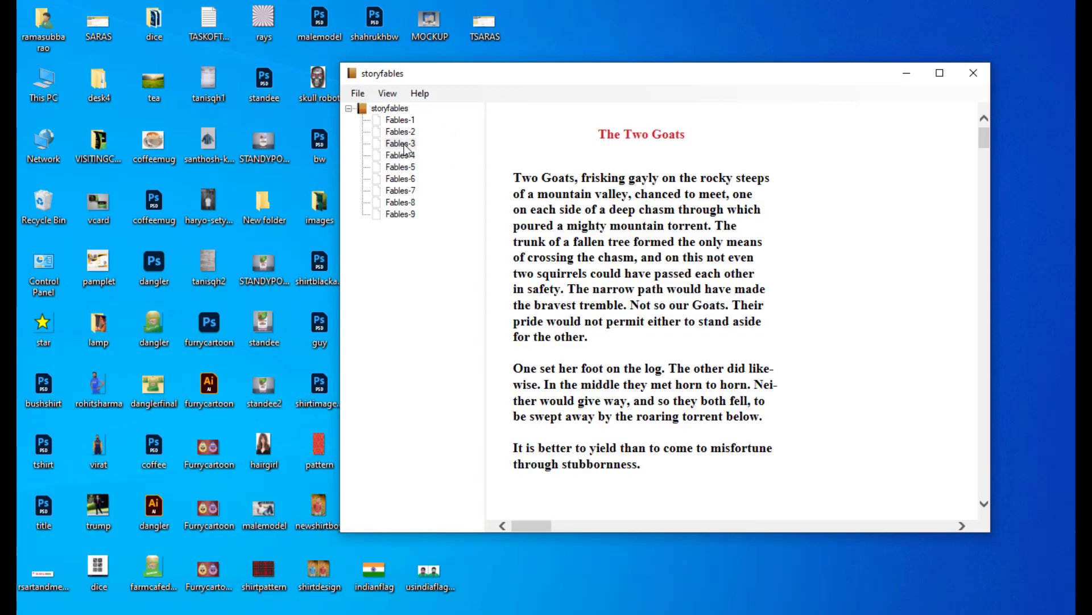